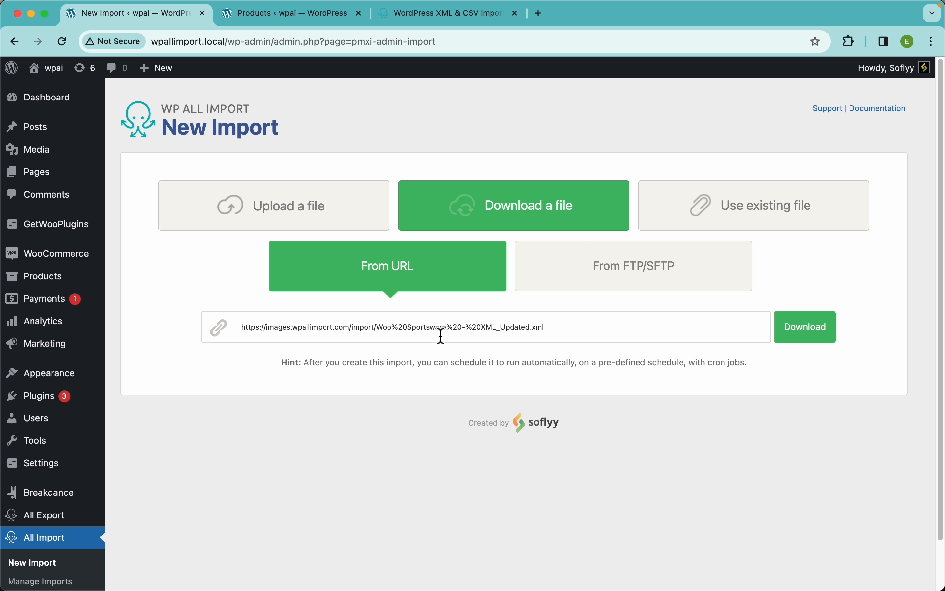
Download the import file Woo%20Sportsware%20-%20XML_Updated.xml from its URL.
left_click(825, 346)
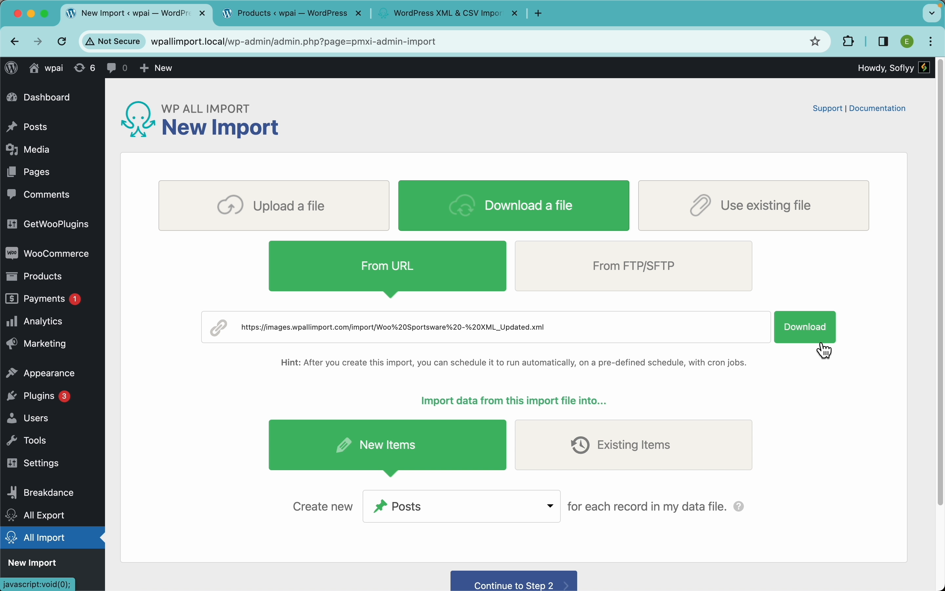
scroll(541, 371, "down", 3)
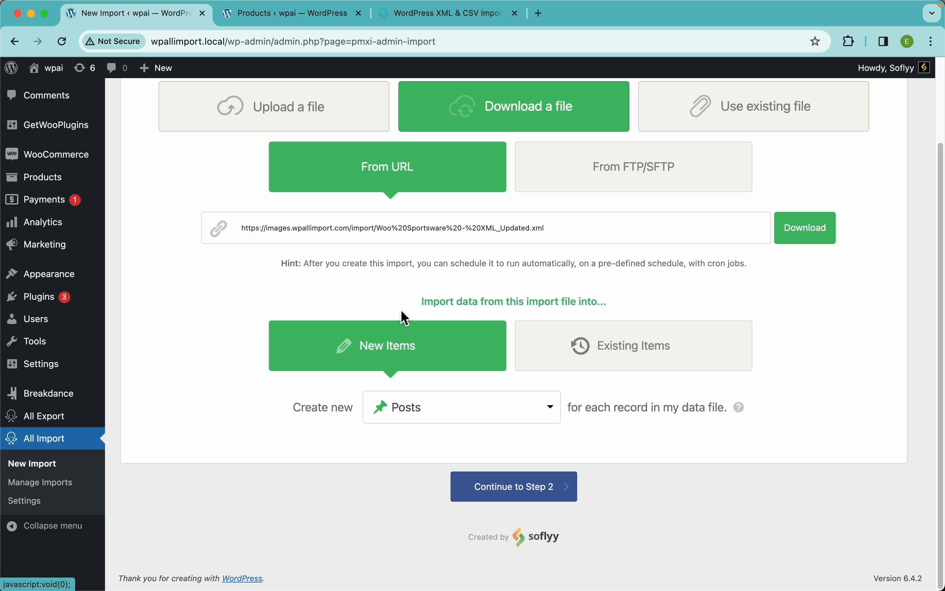
Compare the New Items and Existing Items import modes by switching between them.
left_click(641, 354)
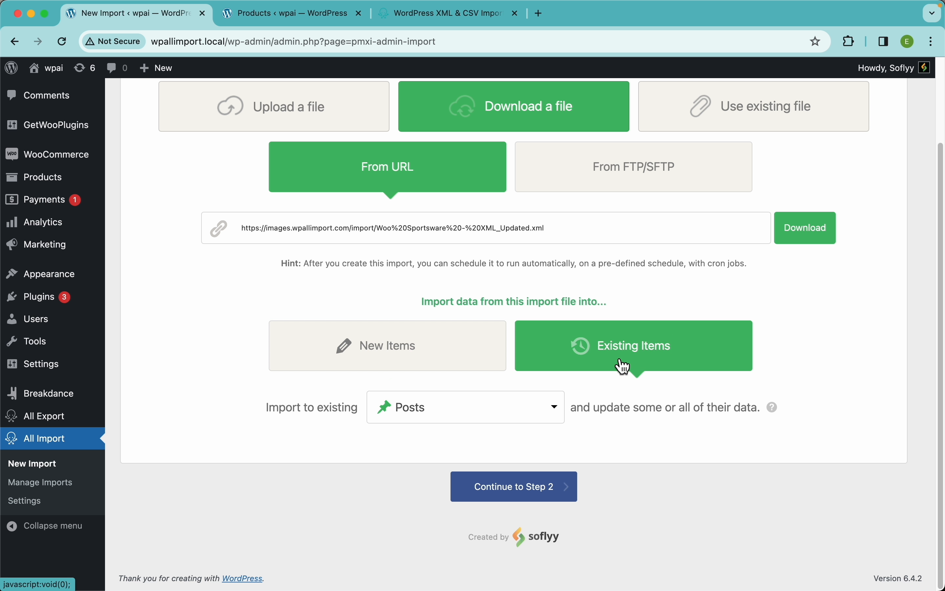
left_click(421, 350)
left_click(623, 355)
left_click(398, 351)
left_click(621, 354)
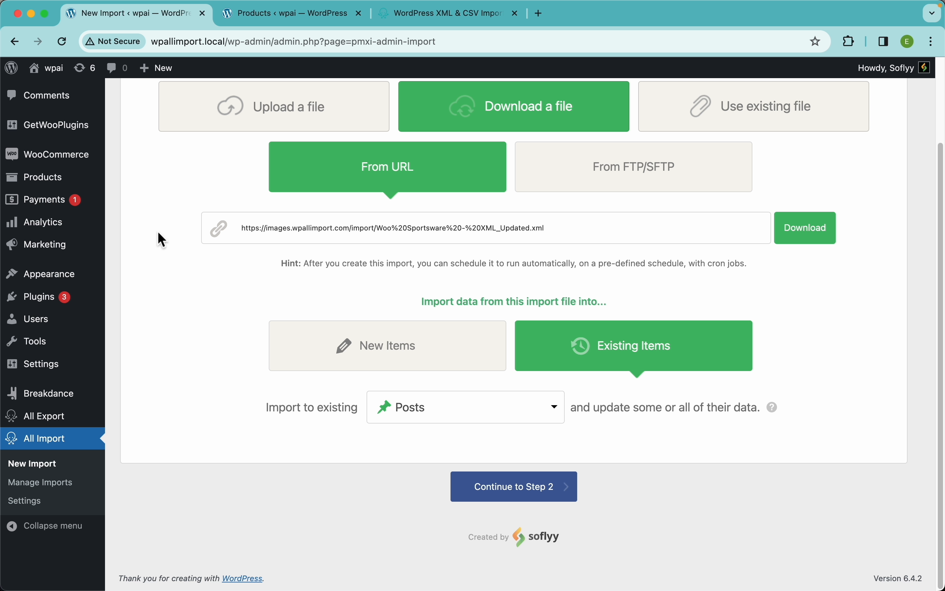
Reload the store's product list to check it for existing products, and return to the import setup.
left_click(269, 17)
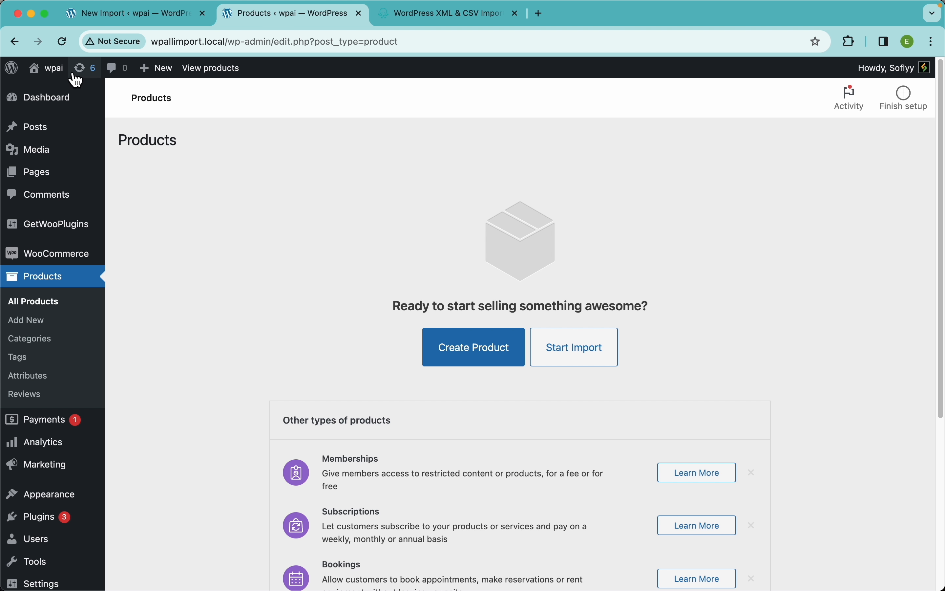
left_click(63, 42)
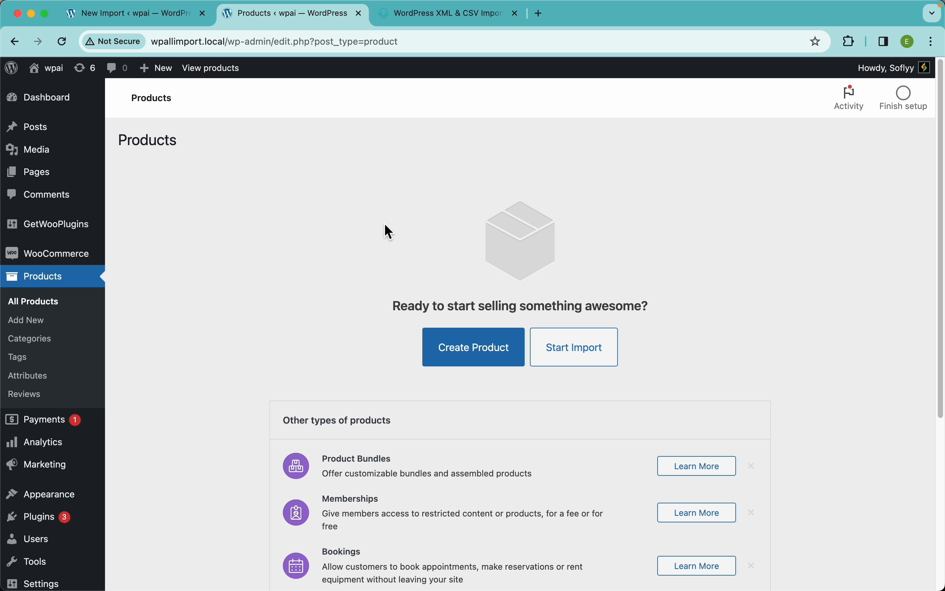
left_click(156, 12)
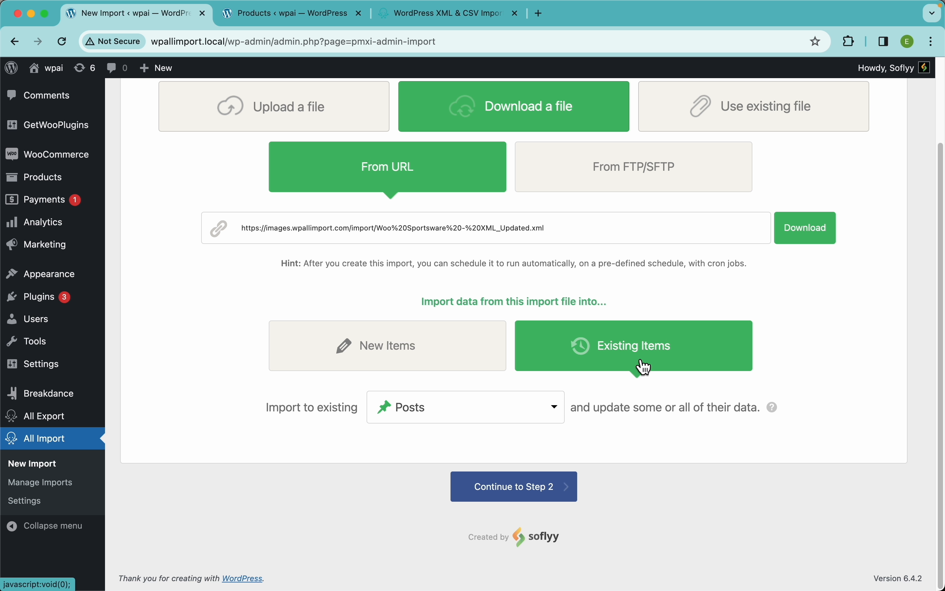
Set the import to create New Items as WooCommerce Products for each record and continue to step 2.
left_click(373, 365)
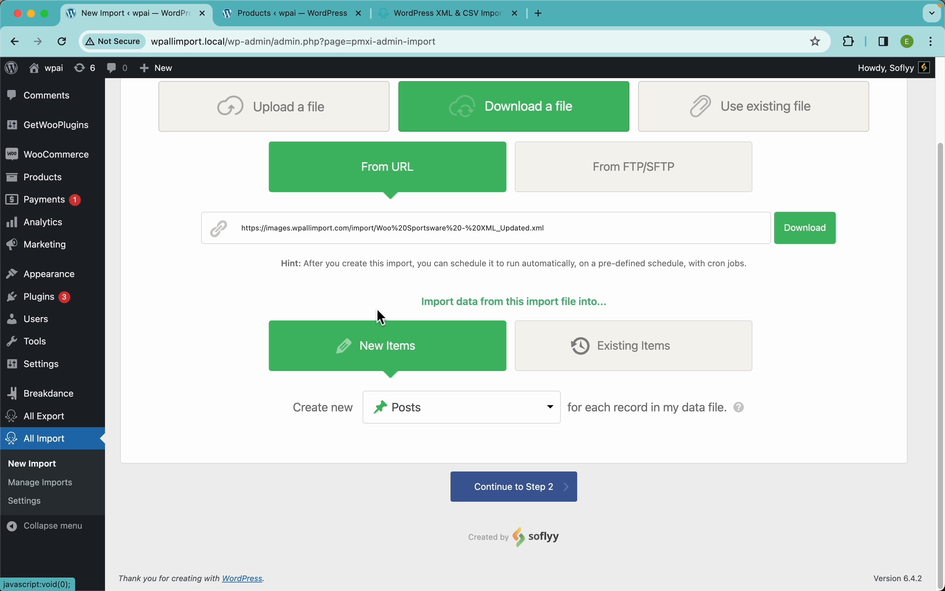
left_click(643, 346)
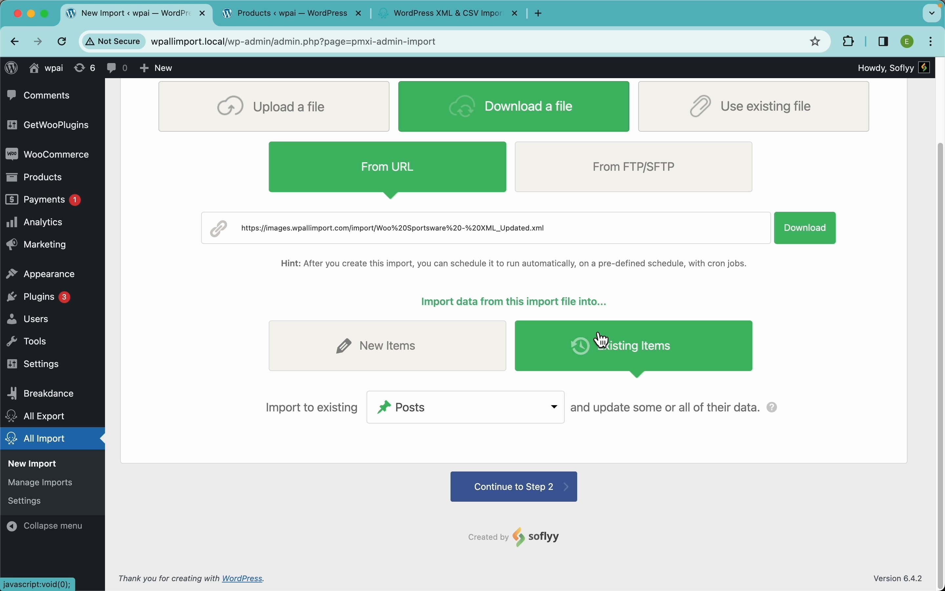
left_click(373, 346)
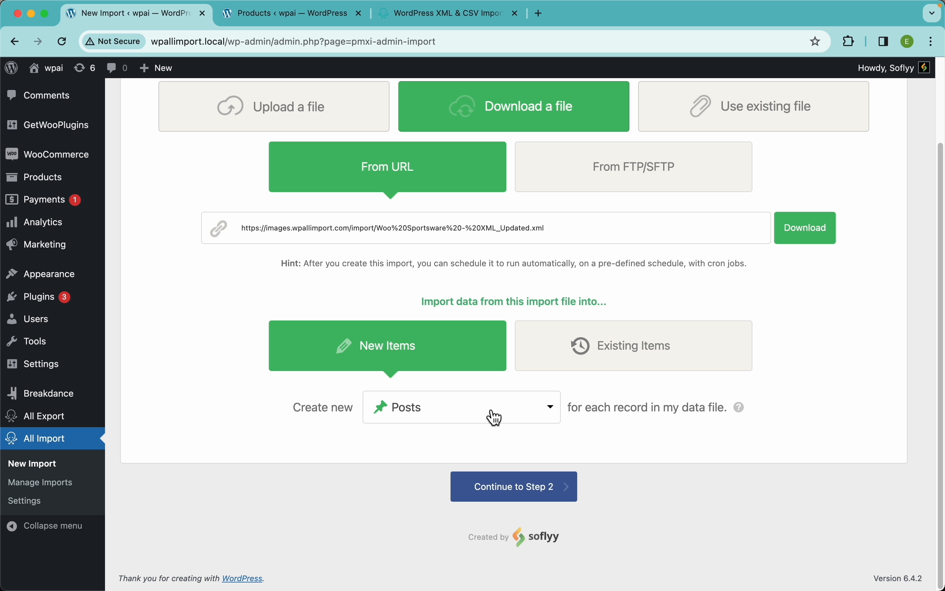
left_click(457, 416)
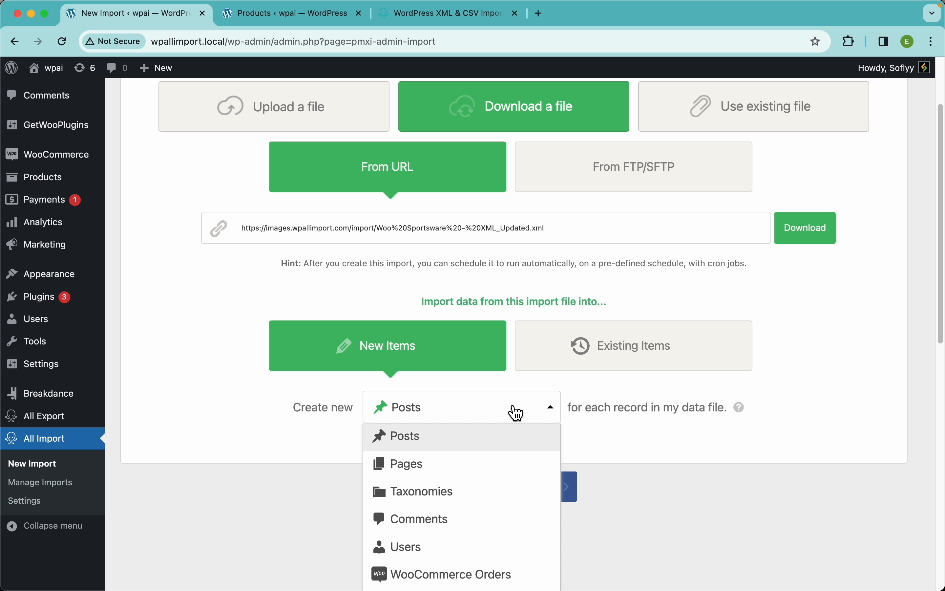
scroll(500, 441, "down", 5)
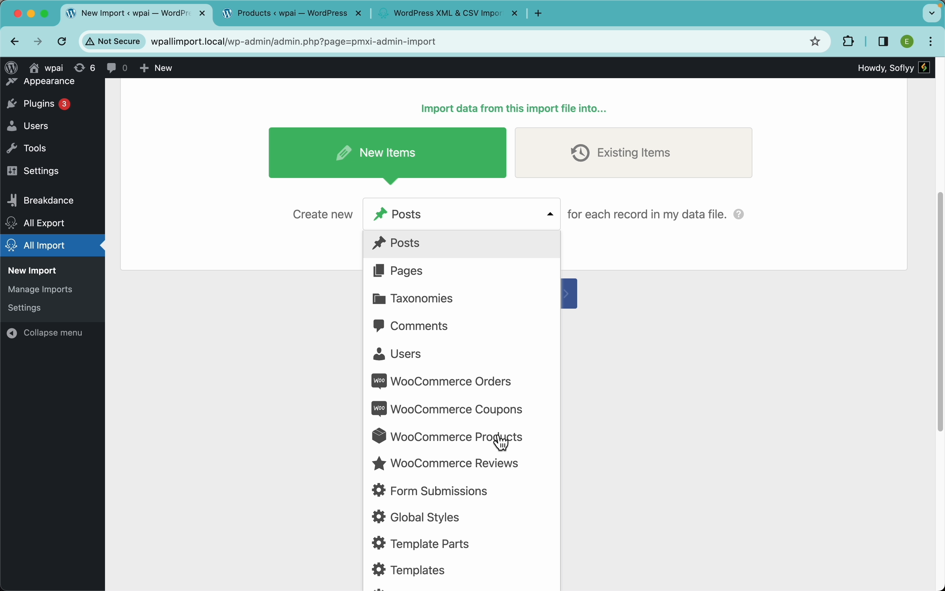
left_click(461, 443)
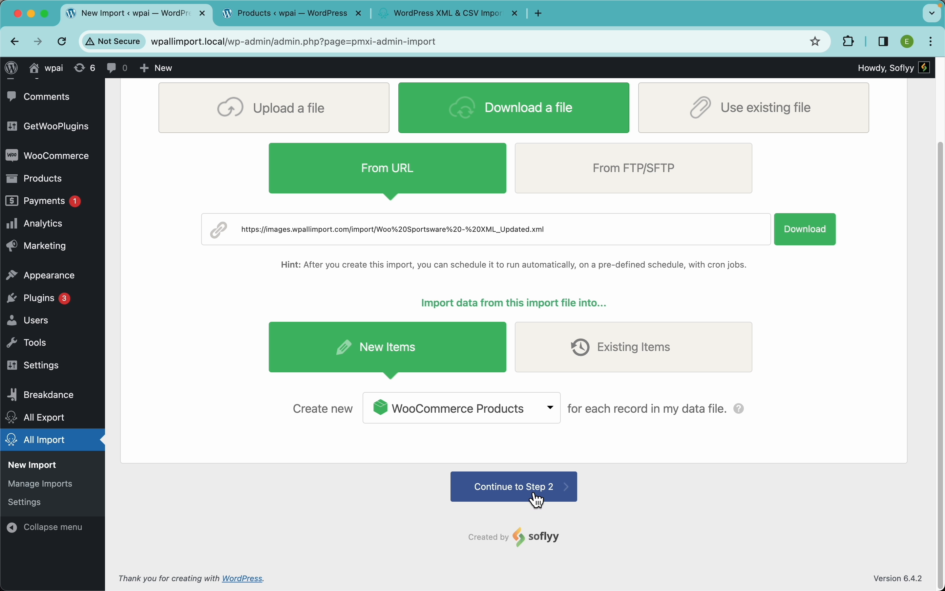
left_click(553, 497)
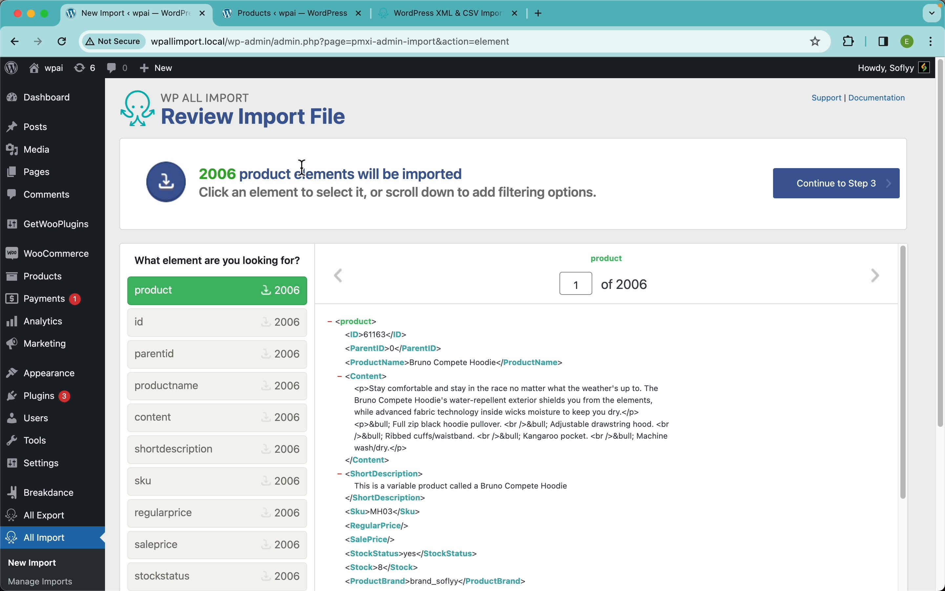
Examine the product element count, the list of elements and the first record's XML data in the import file review.
scroll(930, 281, "down", 6)
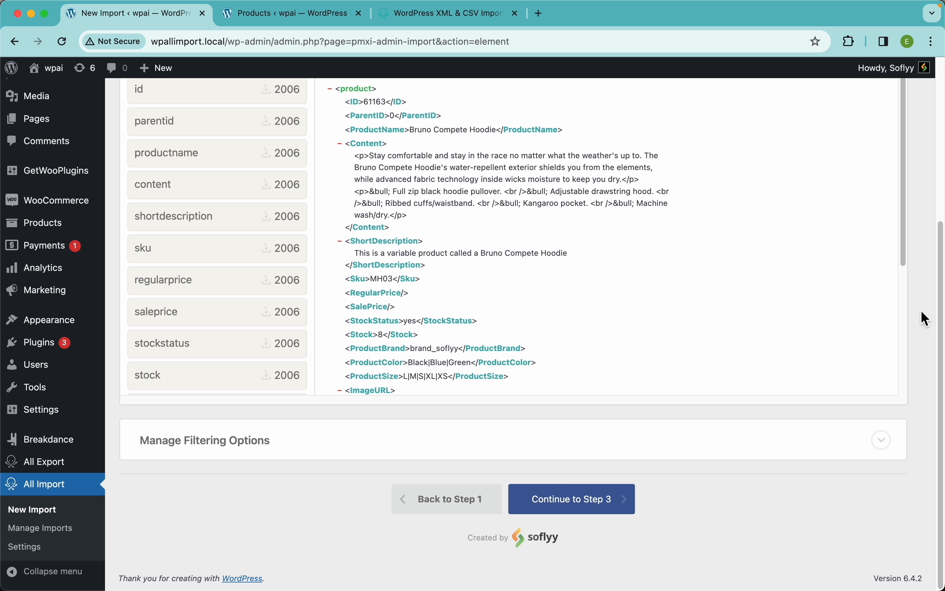
scroll(928, 318, "up", 6)
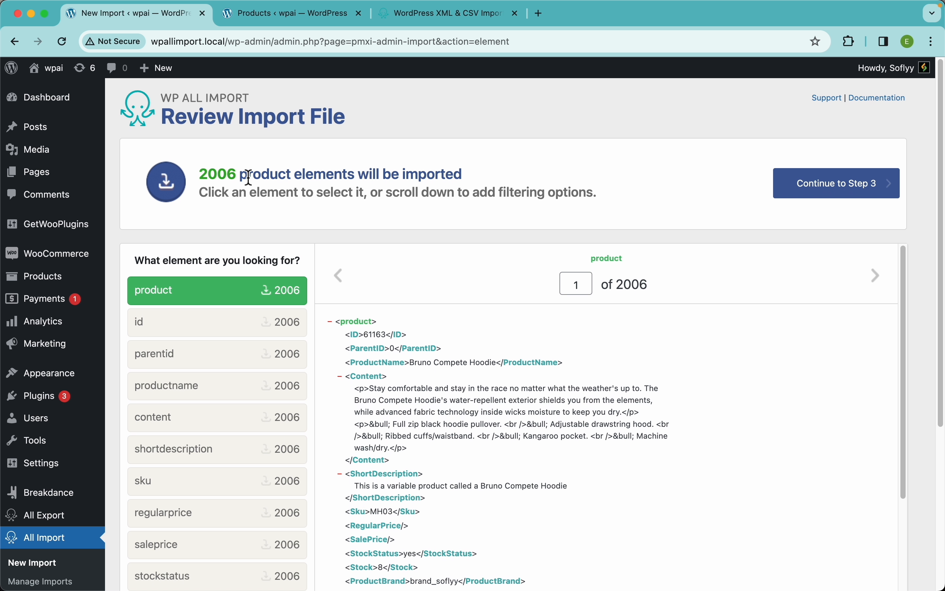
double_click(230, 175)
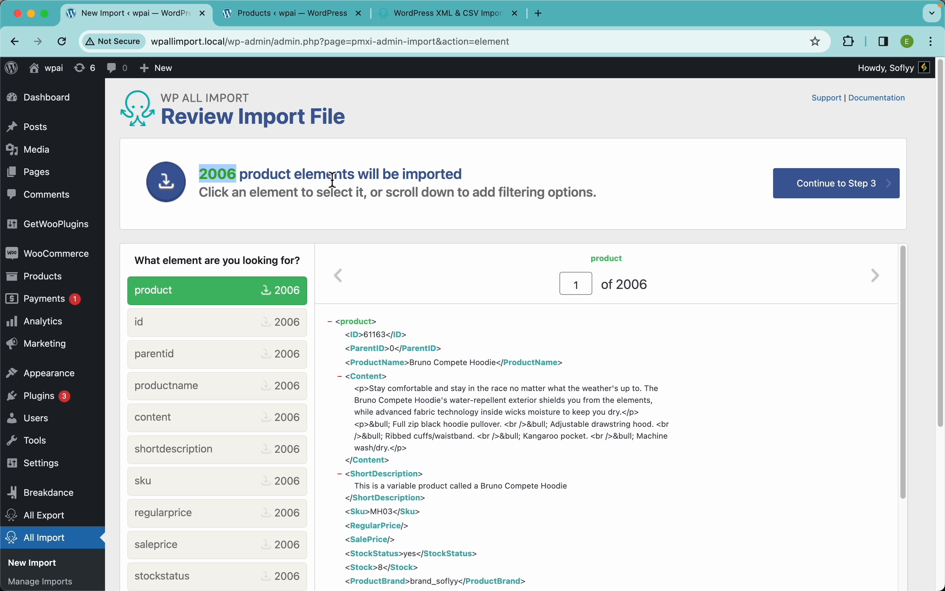
left_click(519, 178)
scroll(524, 180, "down", 3)
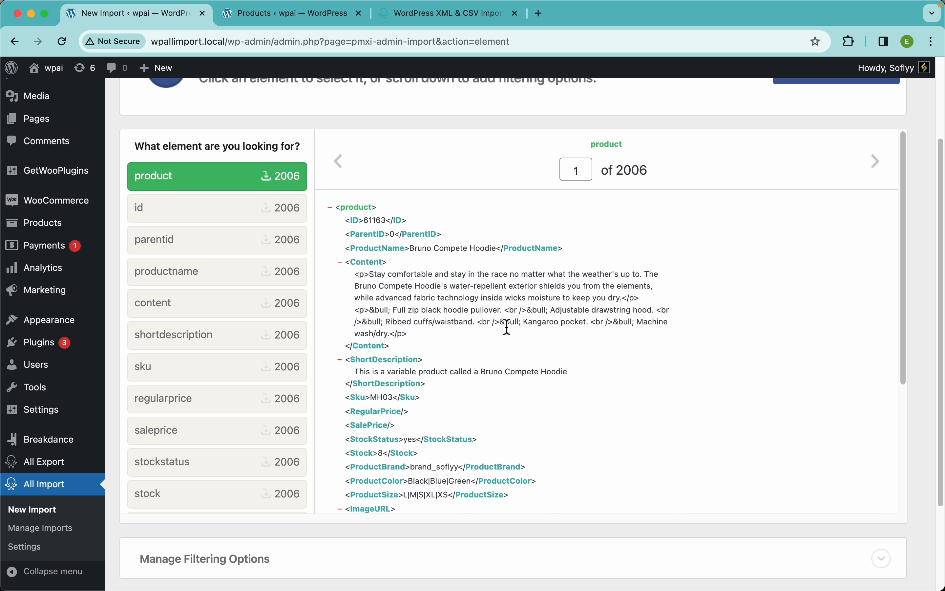
scroll(508, 327, "down", 3)
scroll(508, 327, "down", 2)
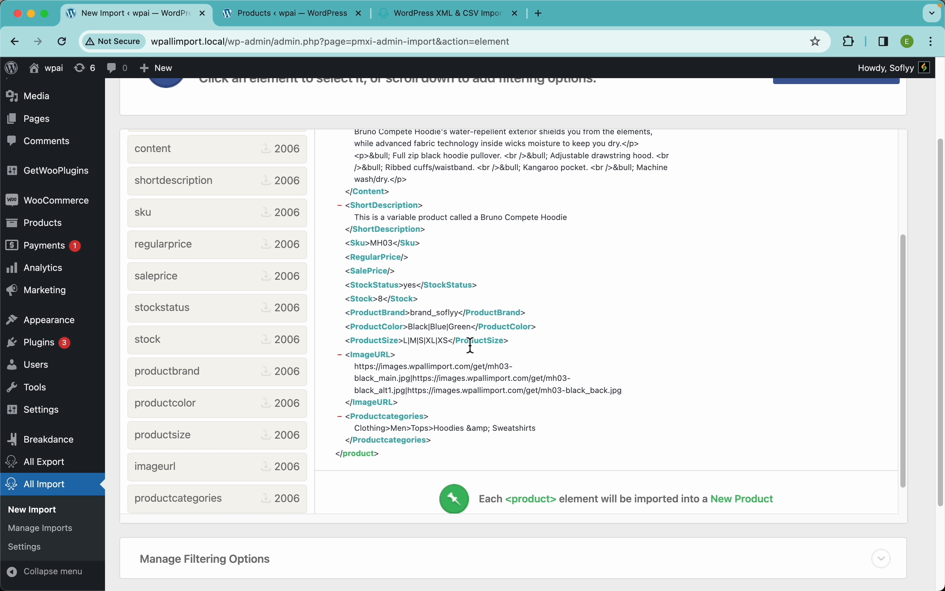
scroll(473, 314, "up", 5)
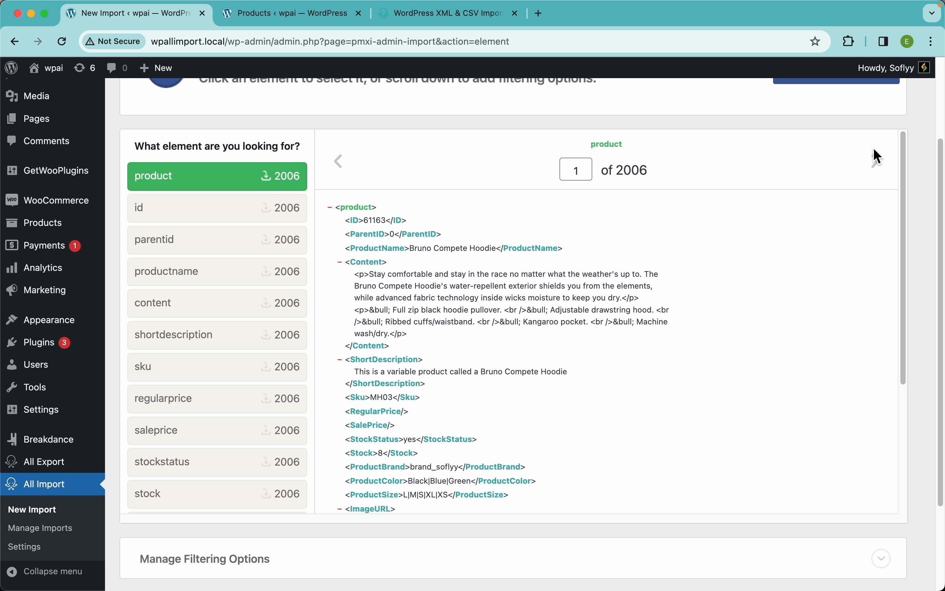
scroll(879, 157, "up", 2)
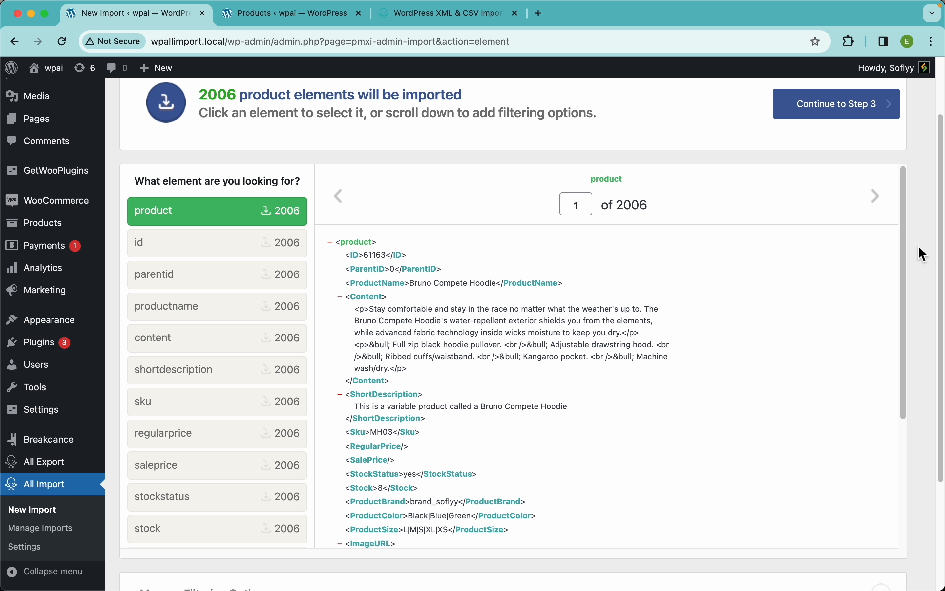
Add a filtering rule that Productcategories[1] contains "Hoodies" and apply it to the XPath.
scroll(919, 246, "down", 5)
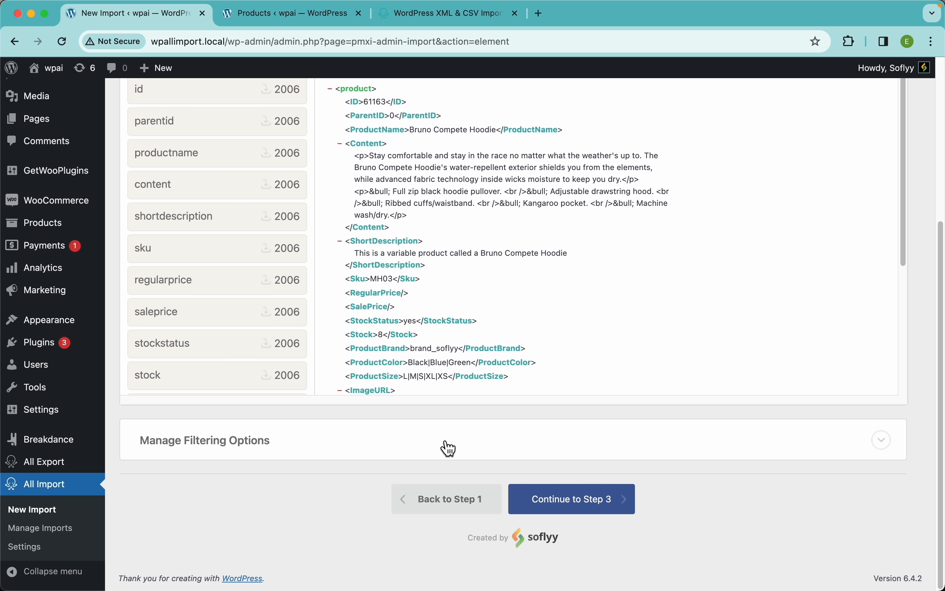
left_click(427, 455)
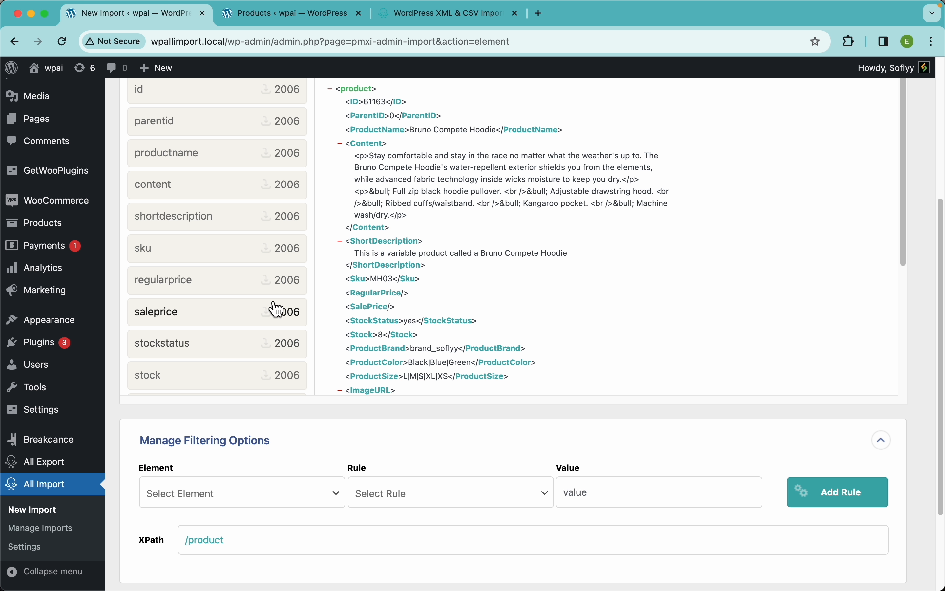
scroll(323, 415, "down", 4)
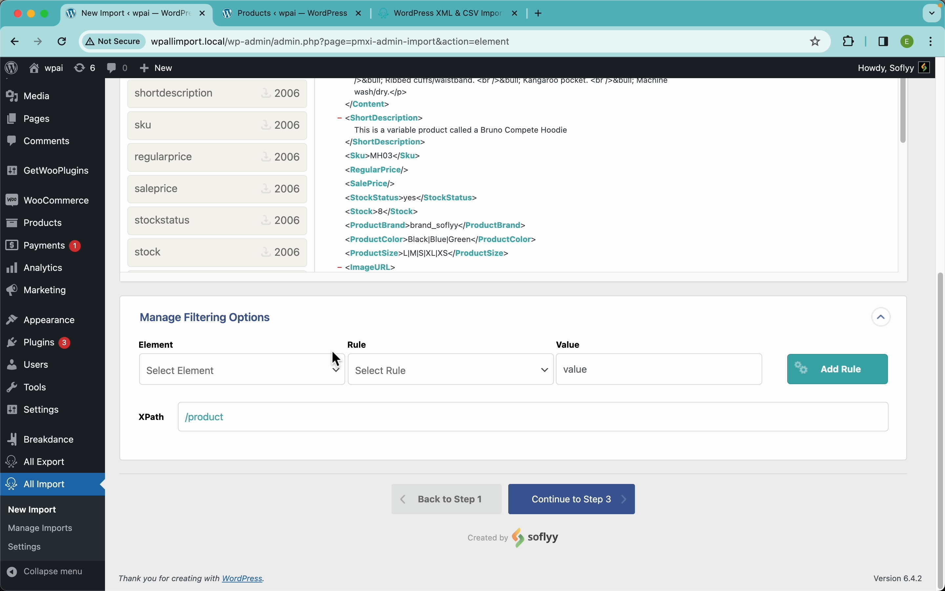
left_click(298, 376)
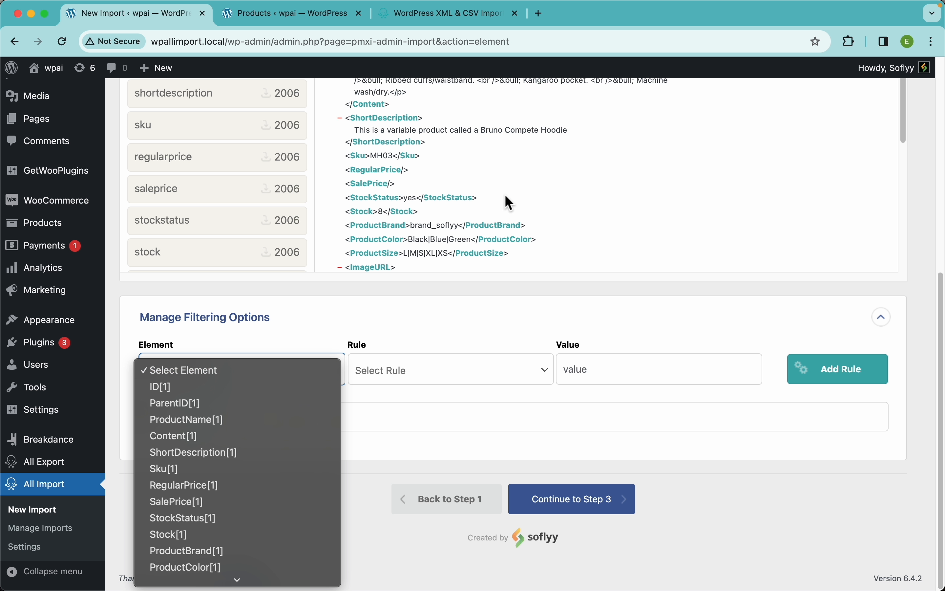
scroll(279, 478, "down", 2)
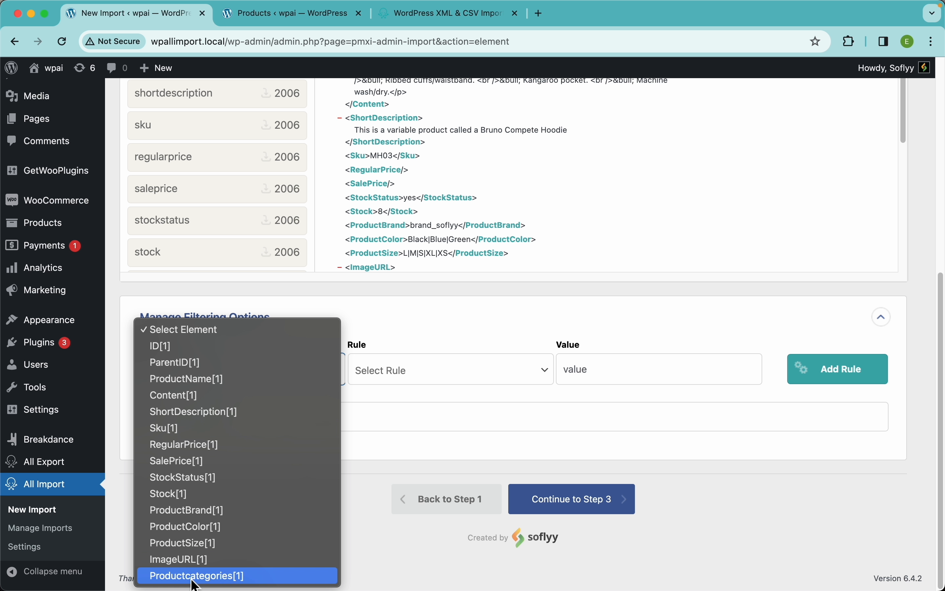
left_click(225, 578)
left_click(416, 376)
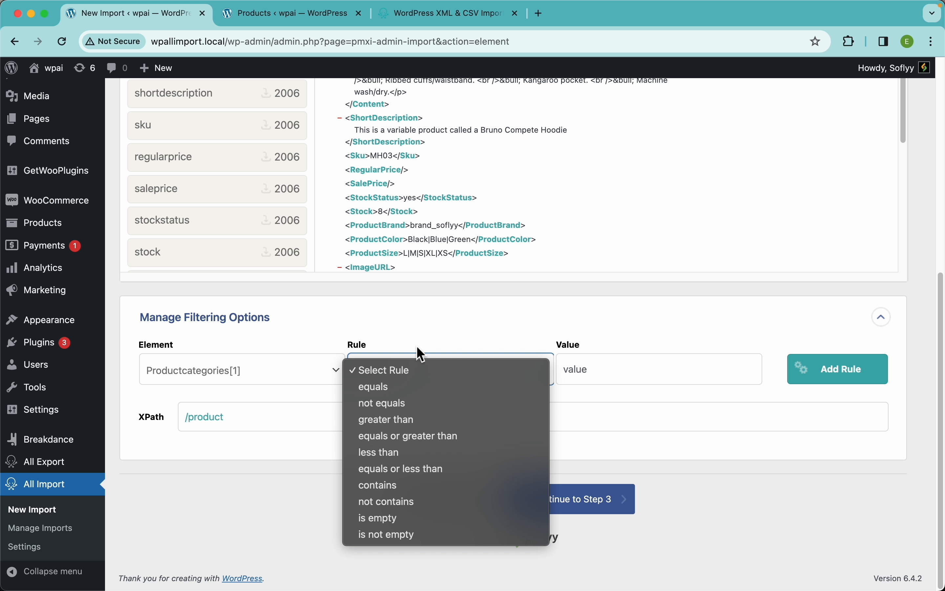
left_click(398, 486)
left_click(591, 363)
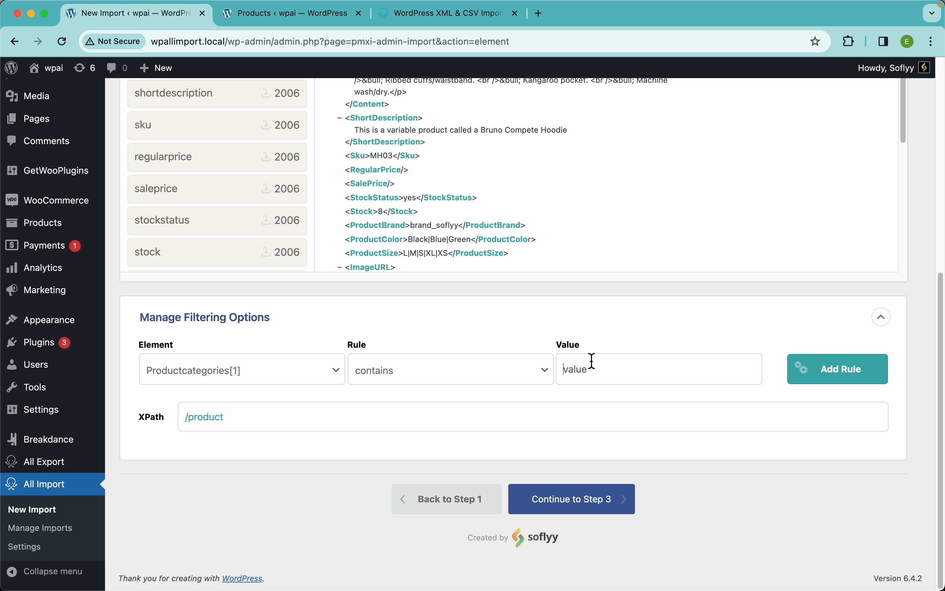
type("Hoodies")
left_click(844, 384)
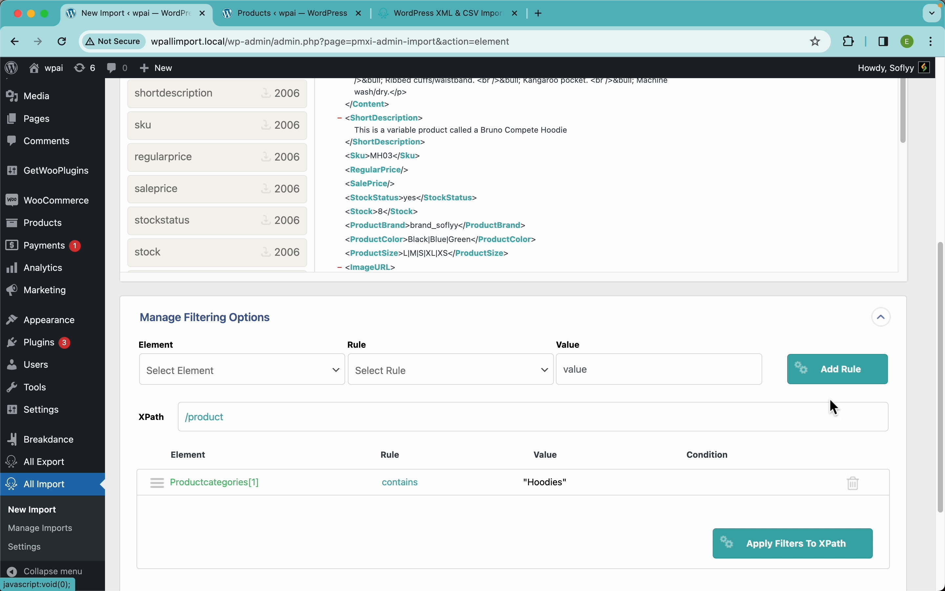
left_click(791, 551)
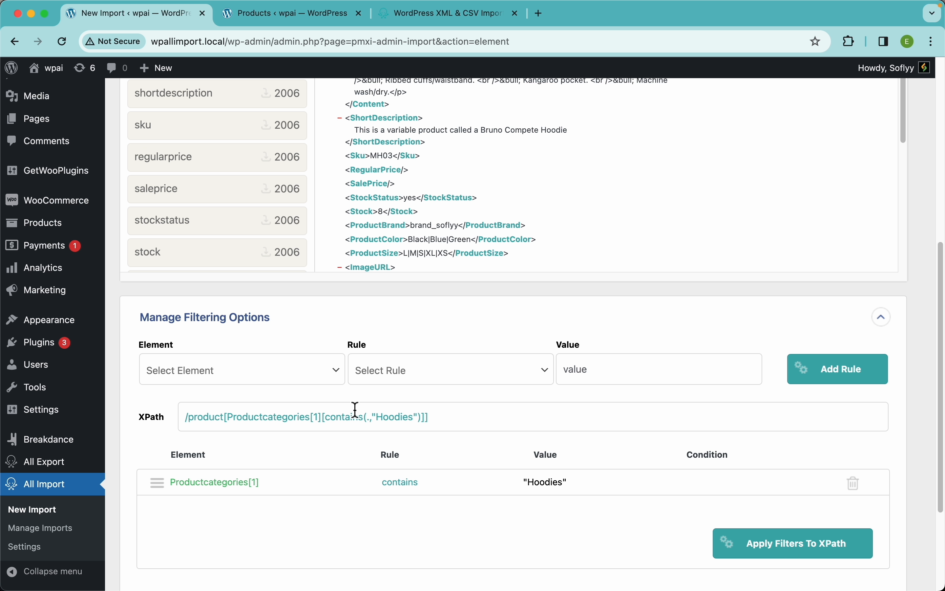
Check the filtered record count and the product categories in the first matching record.
scroll(913, 284, "up", 6)
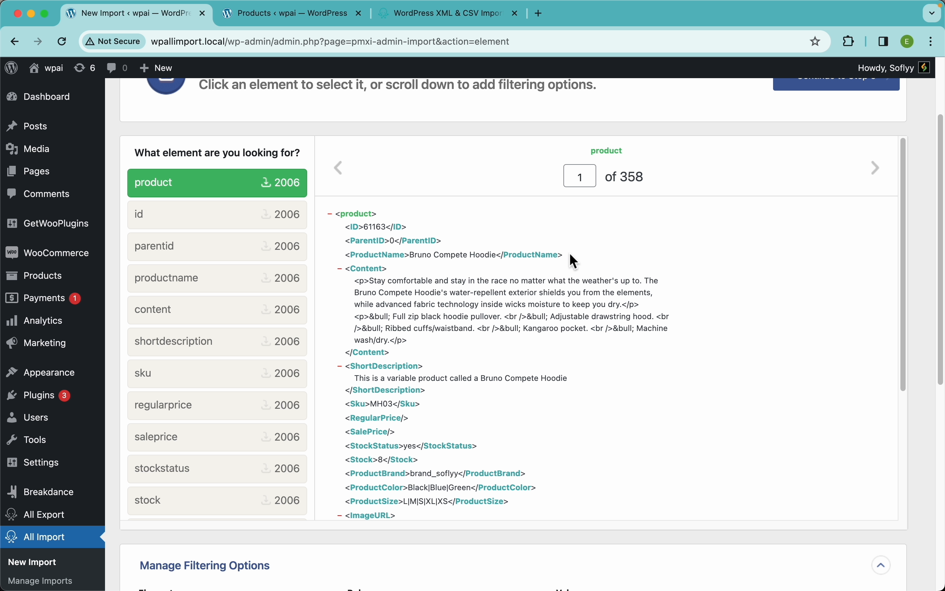
scroll(506, 437, "down", 5)
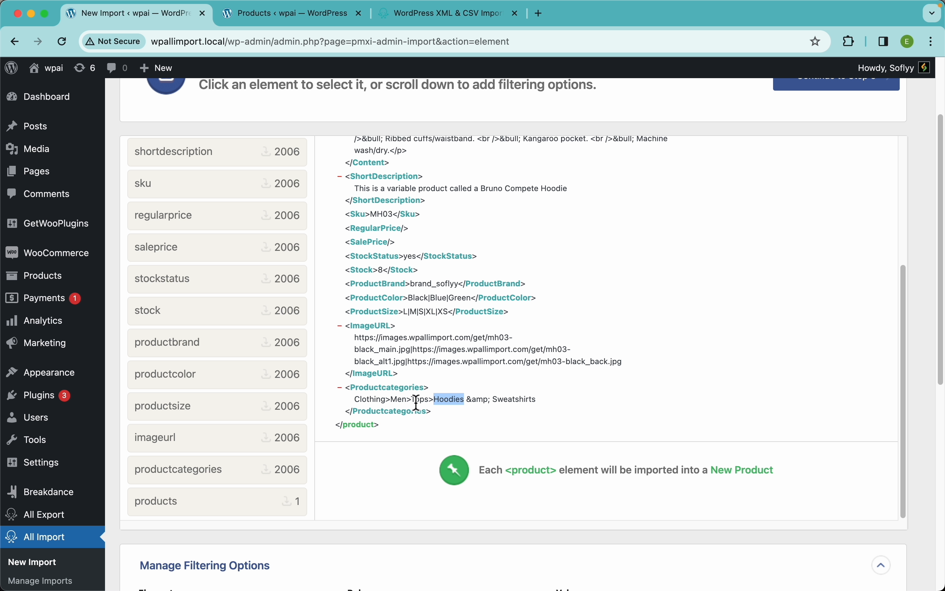
left_click(649, 401)
scroll(918, 384, "down", 6)
scroll(500, 442, "down", 3)
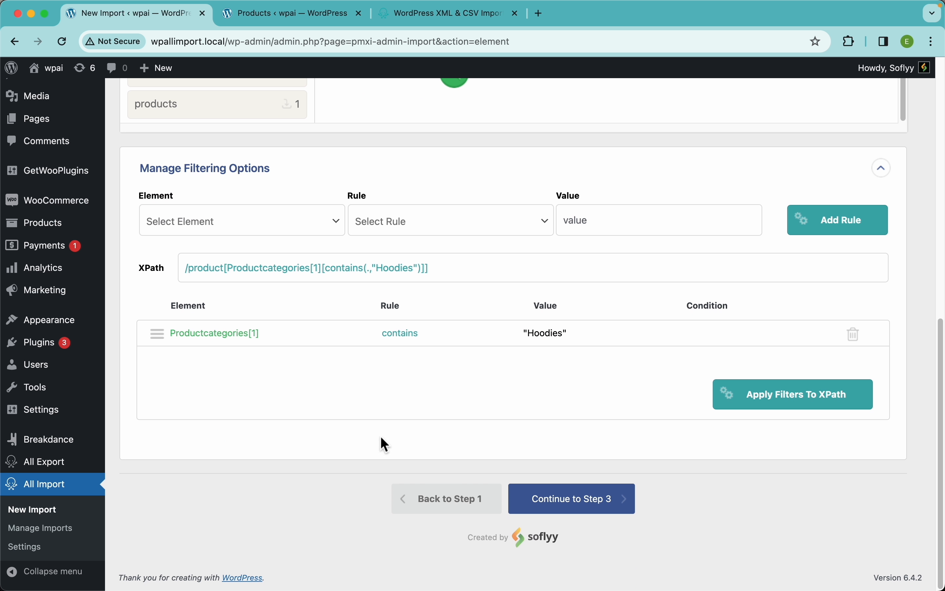
left_click(269, 229)
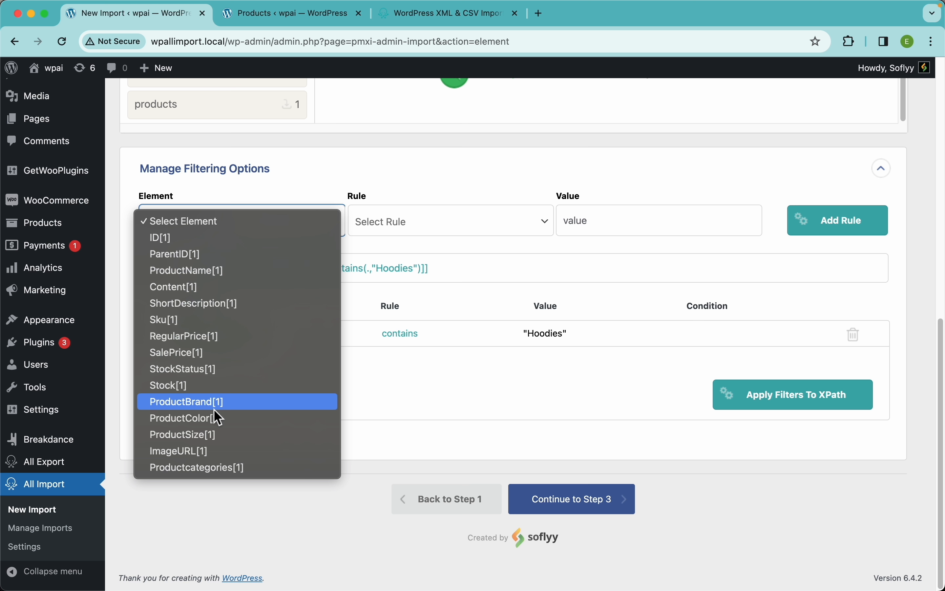
left_click(422, 226)
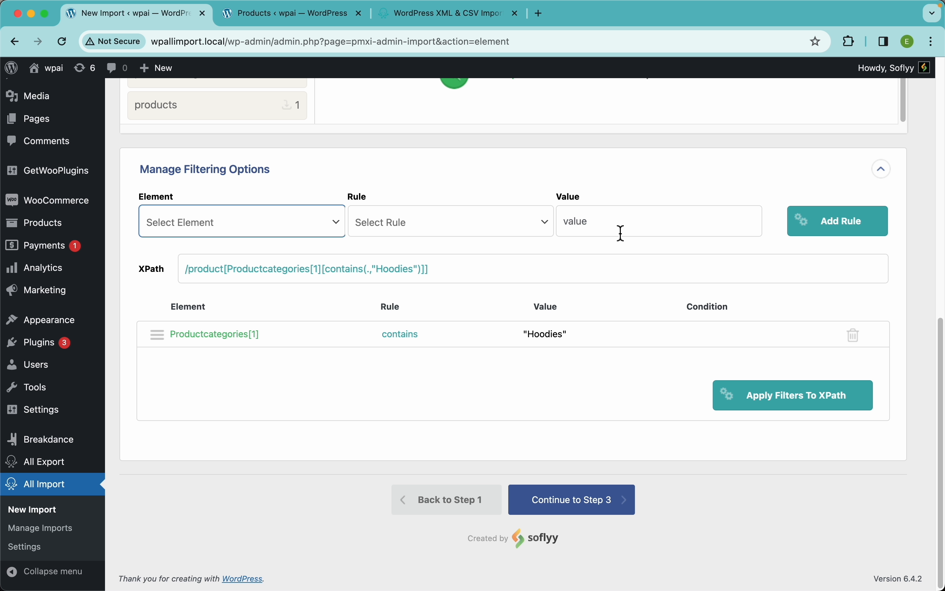
Examine the generated XPath filter expression and compare it with the product element count in the import file review.
scroll(606, 239, "up", 10)
scroll(484, 297, "up", 5)
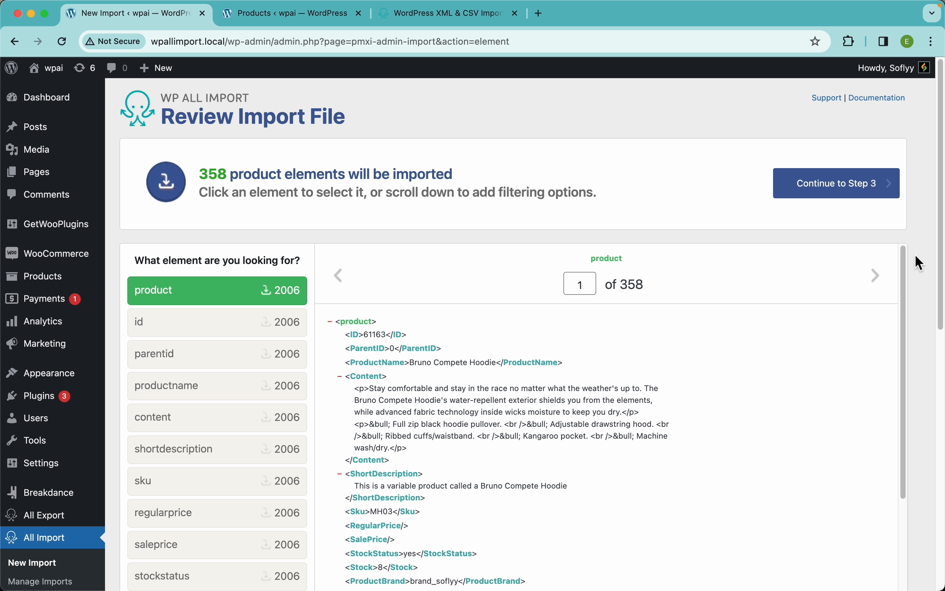
scroll(921, 281, "down", 10)
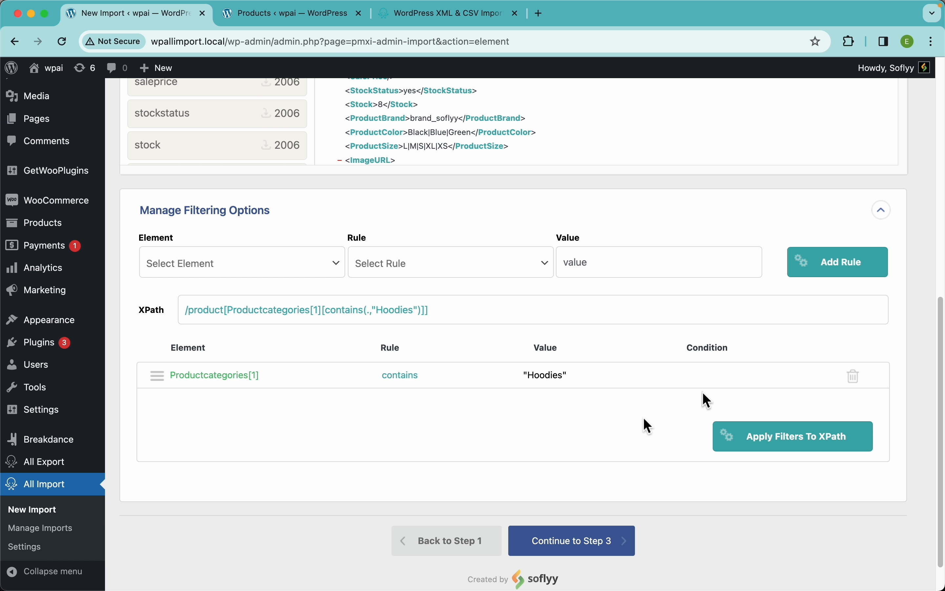
left_click_drag(437, 312, 183, 315)
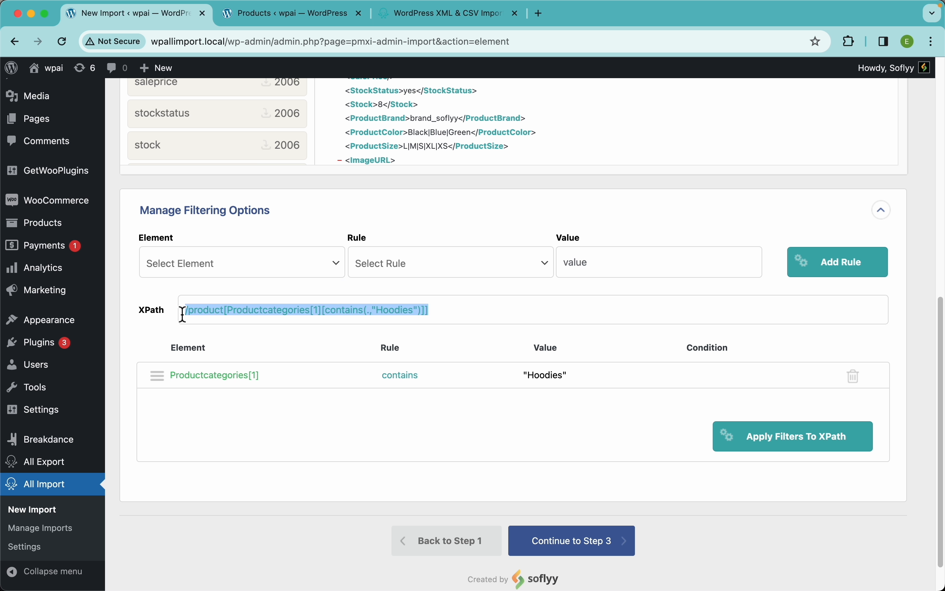
left_click(291, 338)
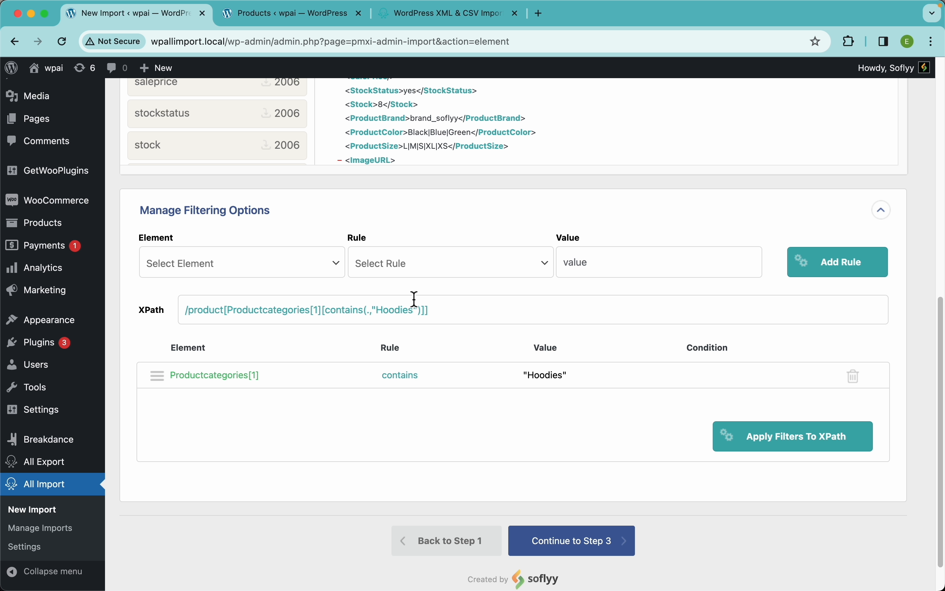
left_click(458, 317)
left_click_drag(449, 312, 158, 310)
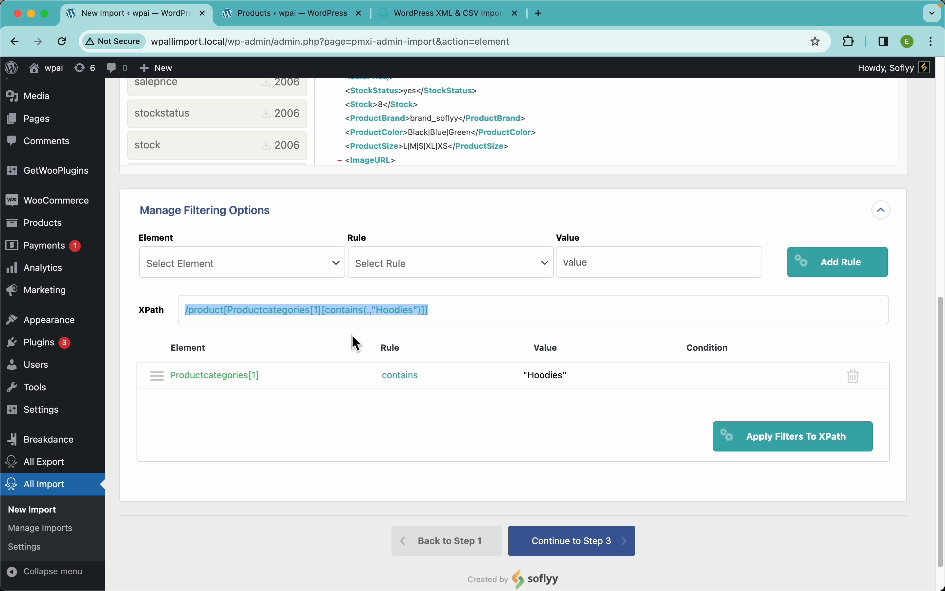
left_click(341, 351)
scroll(630, 314, "up", 10)
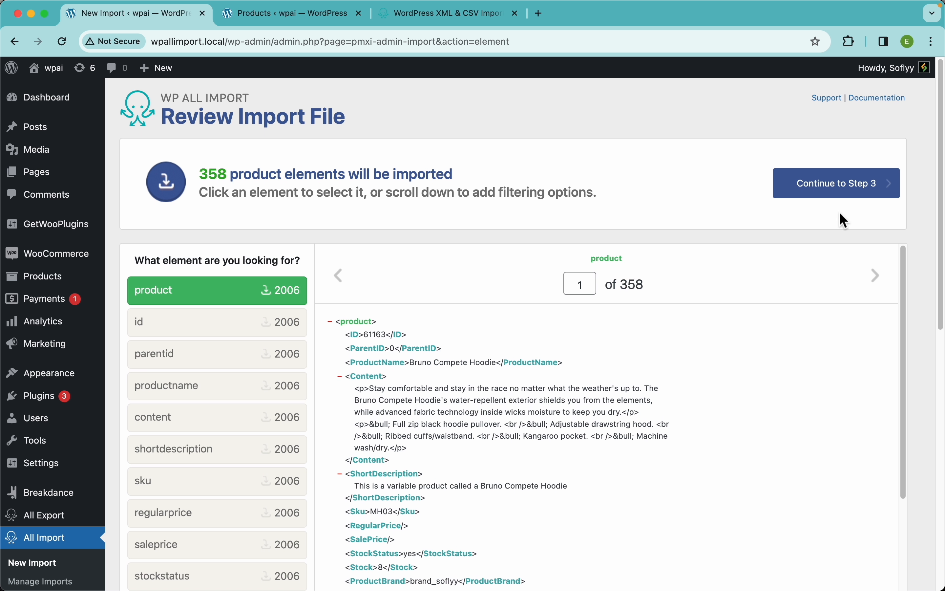
scroll(928, 256, "down", 10)
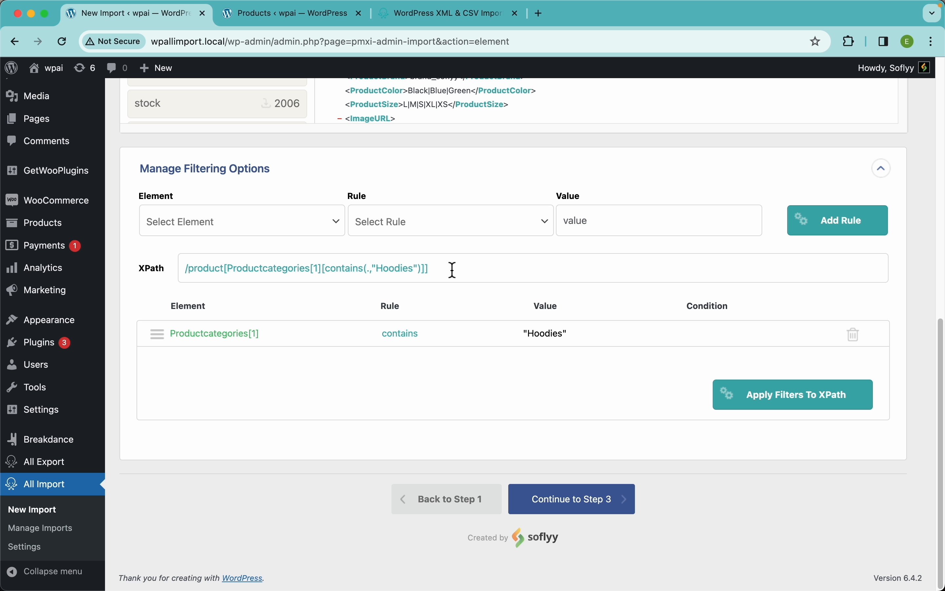
left_click_drag(452, 270, 224, 276)
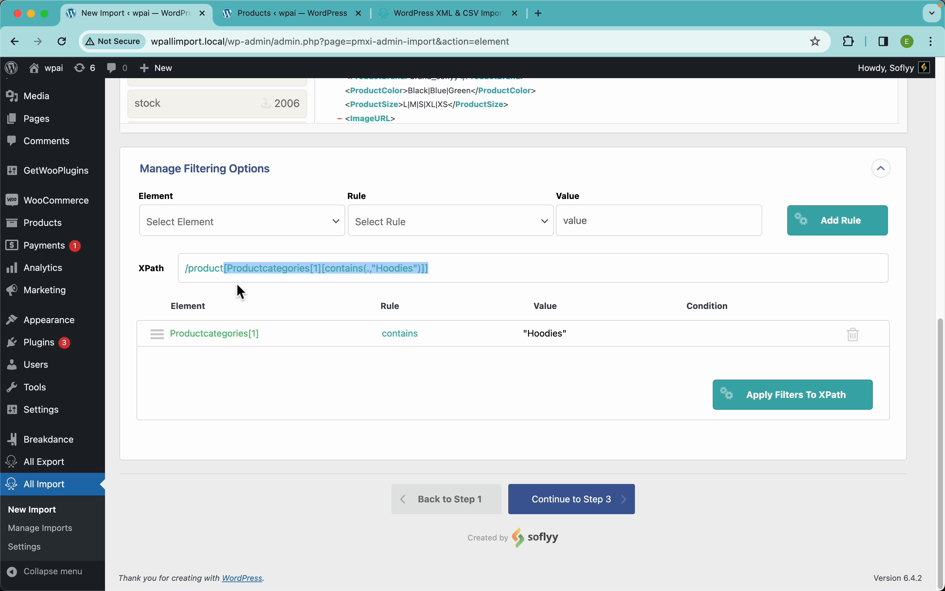
left_click(532, 403)
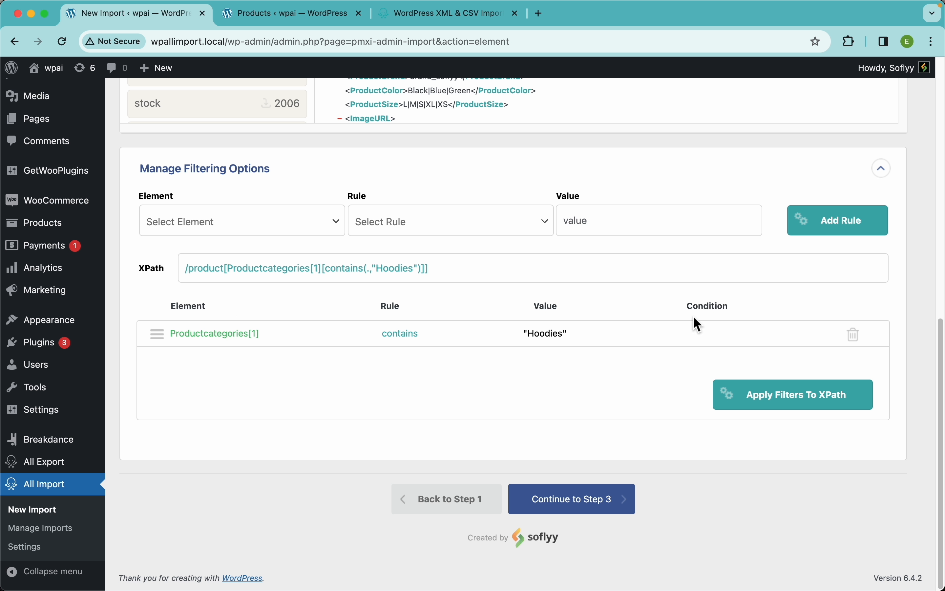
Delete the Productcategories[1] contains "Hoodies" filtering rule and continue to step 3 of the import.
left_click(855, 335)
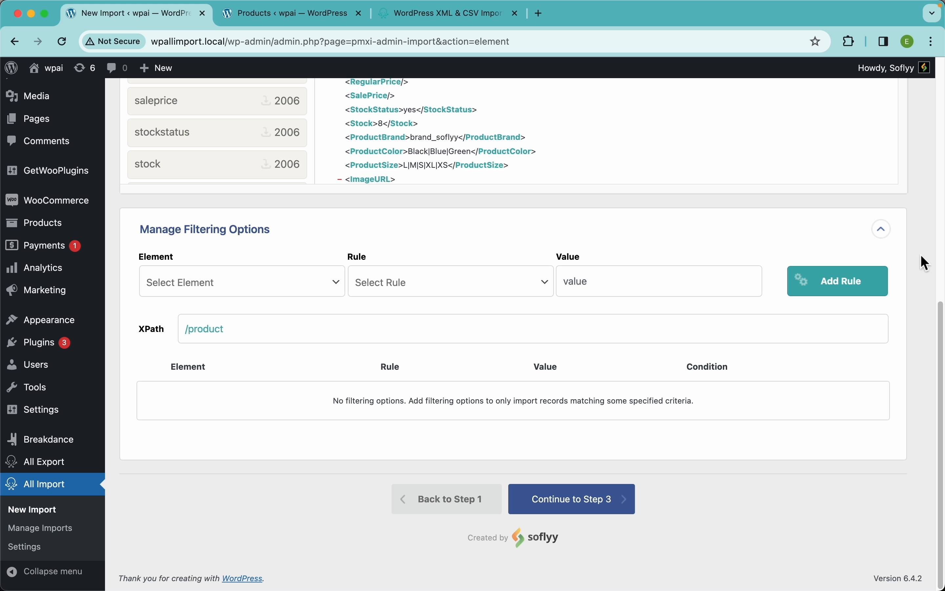
scroll(922, 249, "up", 10)
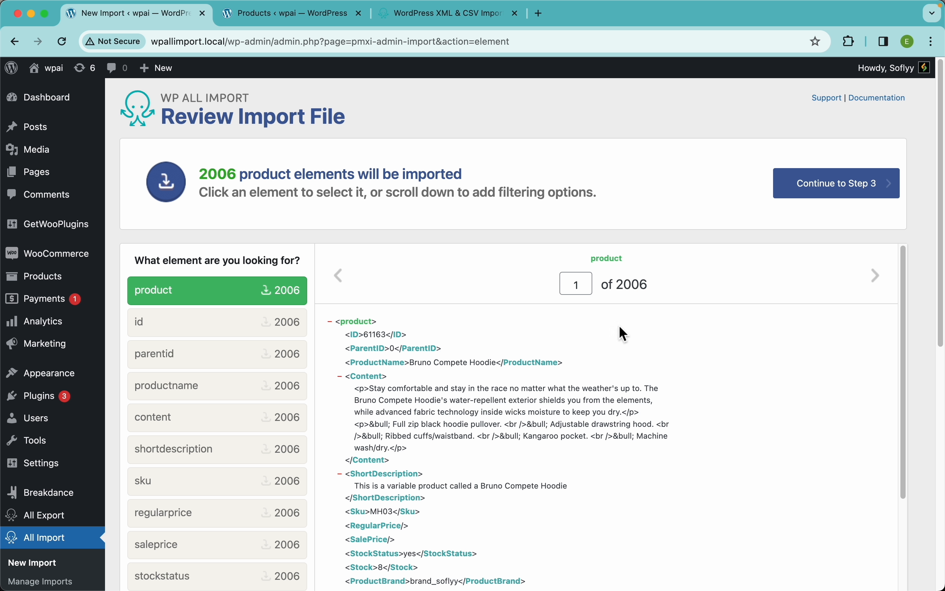
left_click(867, 194)
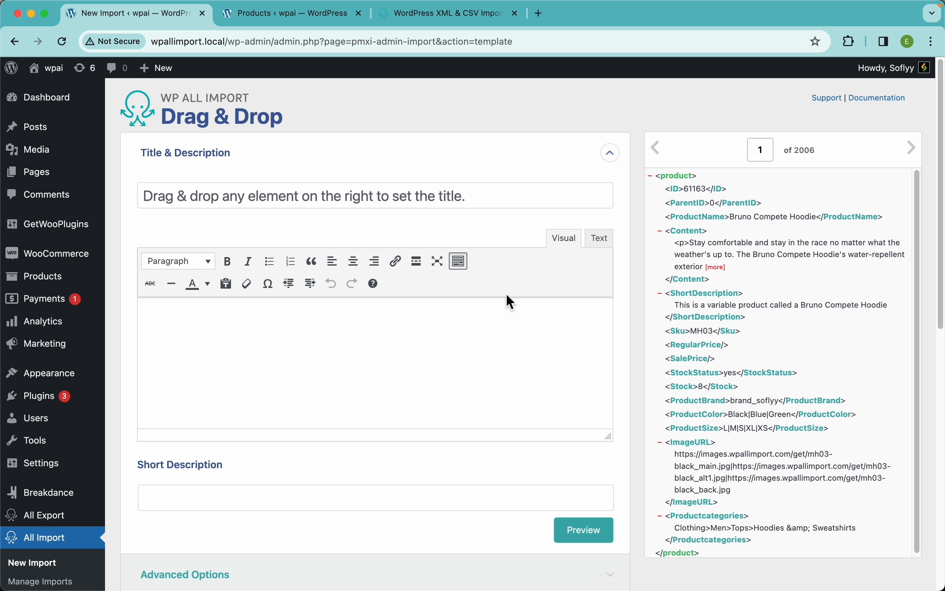
Expand the WooCommerce Add-On section of the import template and look through its product fields.
scroll(365, 355, "down", 3)
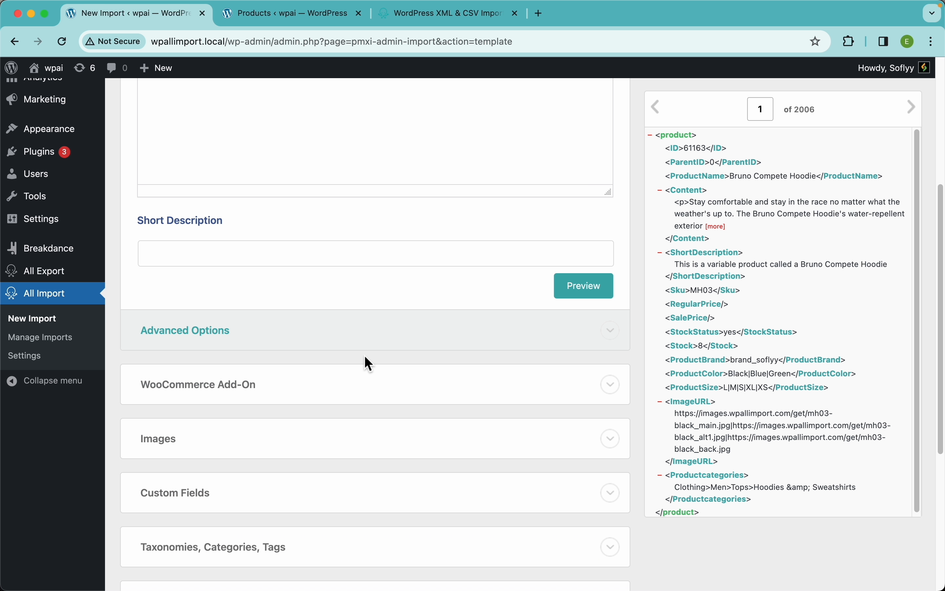
left_click(241, 387)
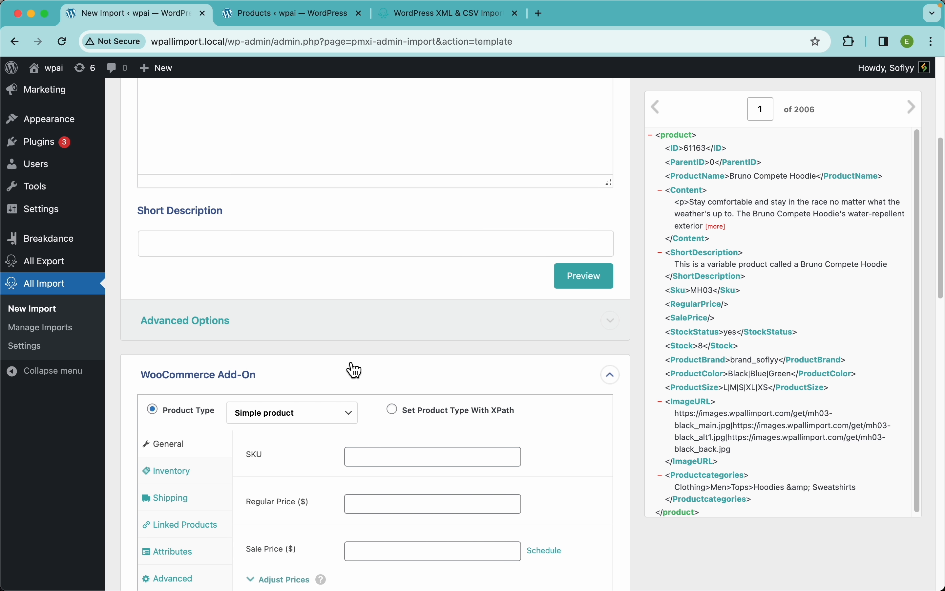
scroll(352, 370, "down", 3)
scroll(349, 363, "up", 6)
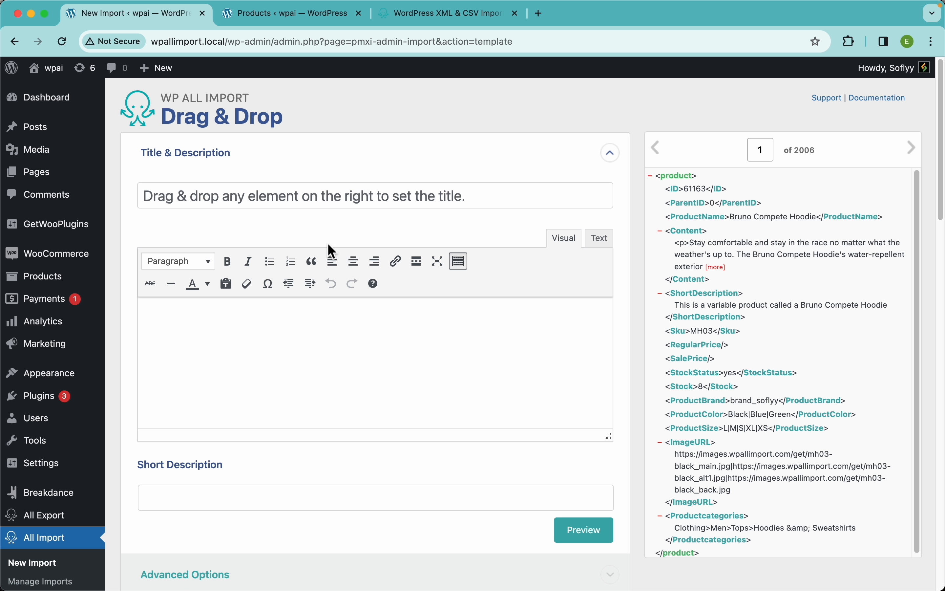
scroll(278, 363, "down", 3)
scroll(225, 348, "down", 4)
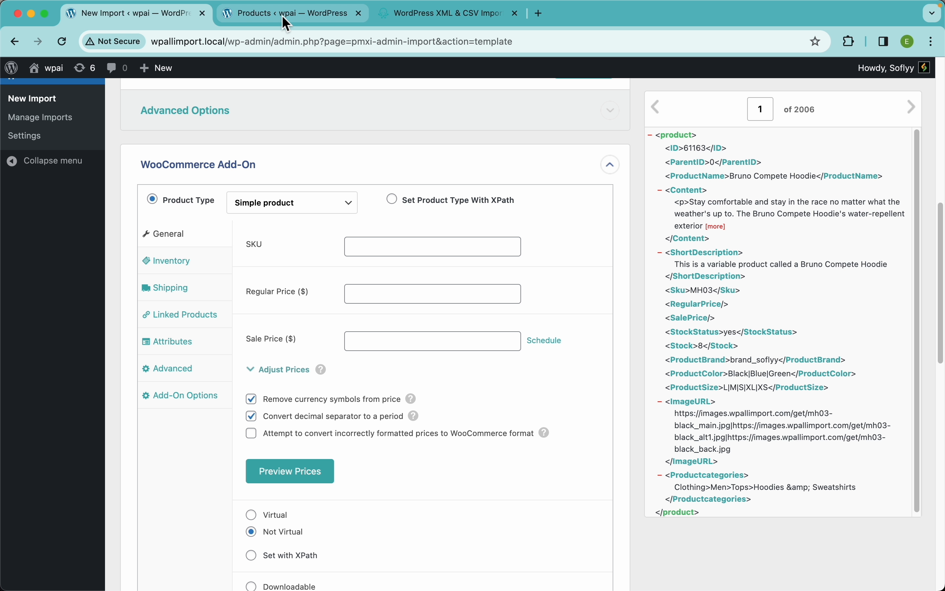
Start a new product from the store's Products page and review the fields of its form.
left_click(317, 16)
left_click(481, 363)
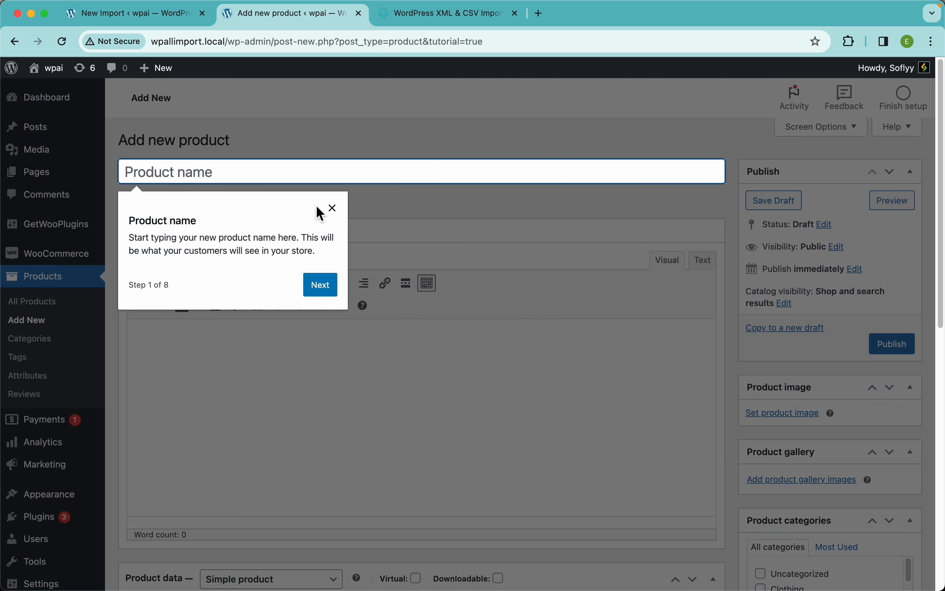
left_click(333, 208)
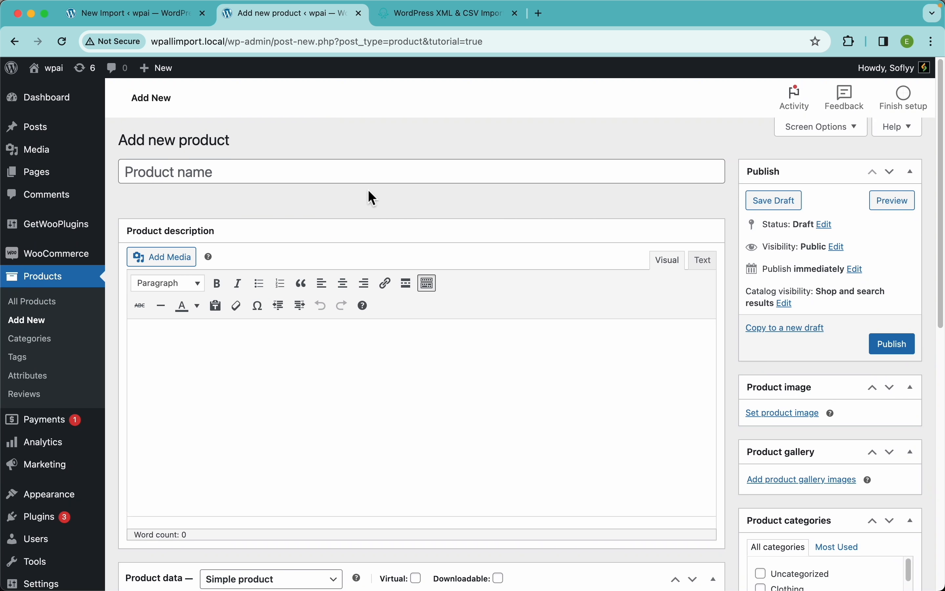
scroll(256, 352, "down", 8)
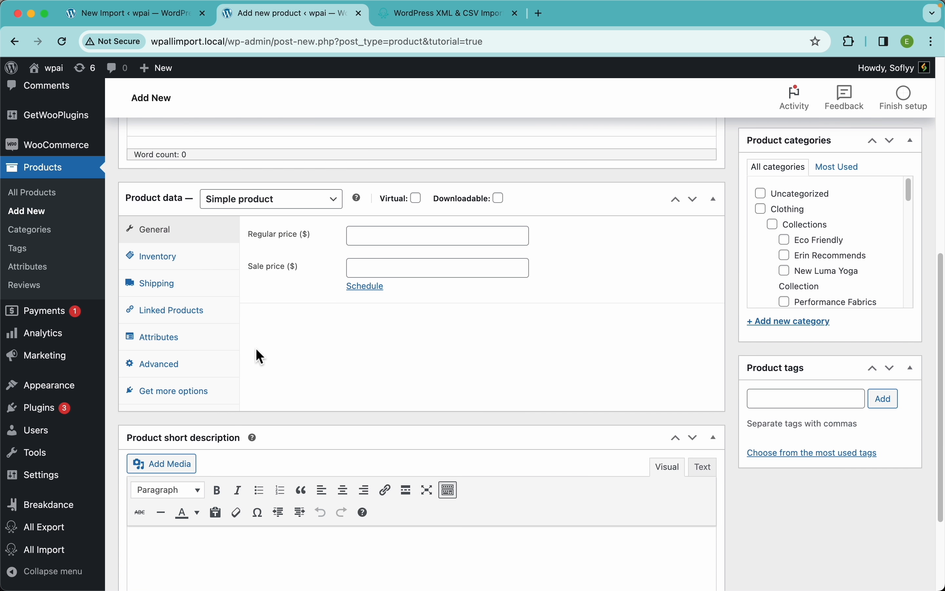
scroll(266, 391, "up", 5)
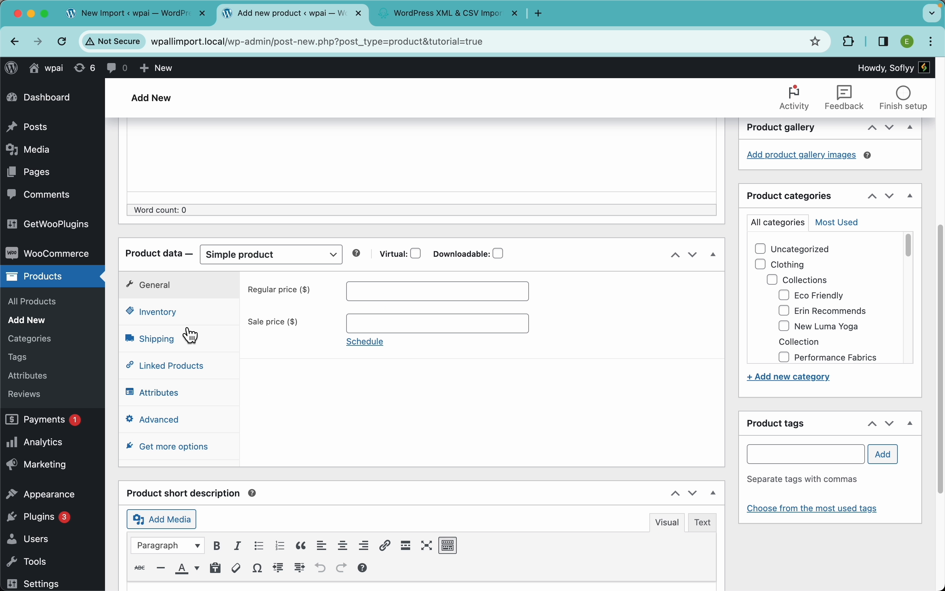
Switch the new product's type to Variable product to view its data fields, and return to the import template.
left_click(277, 259)
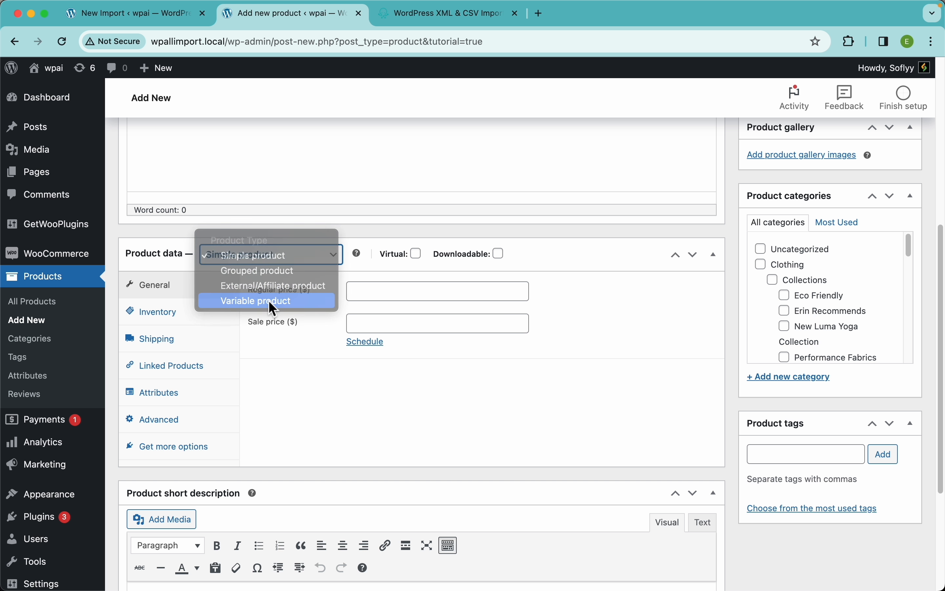
left_click(268, 300)
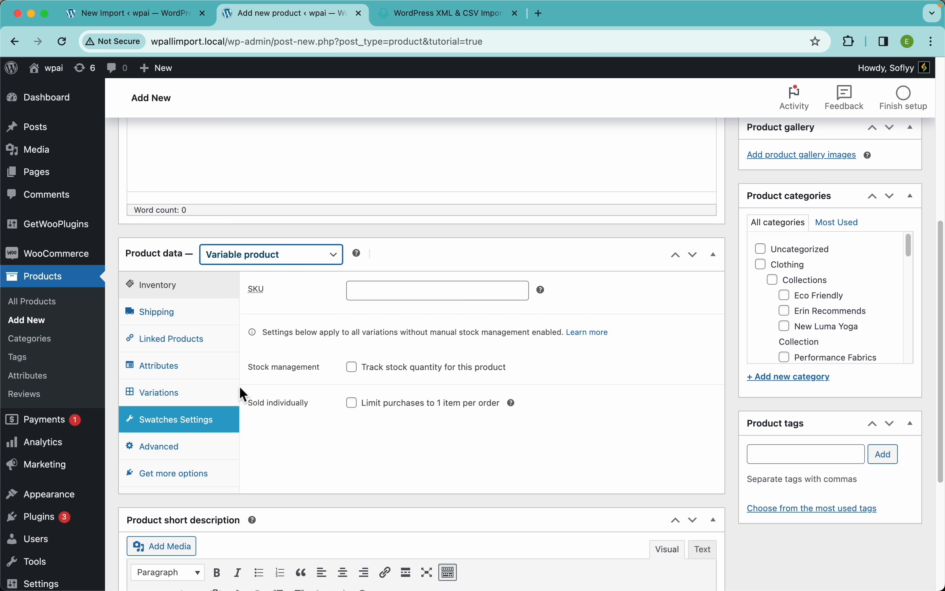
left_click(172, 19)
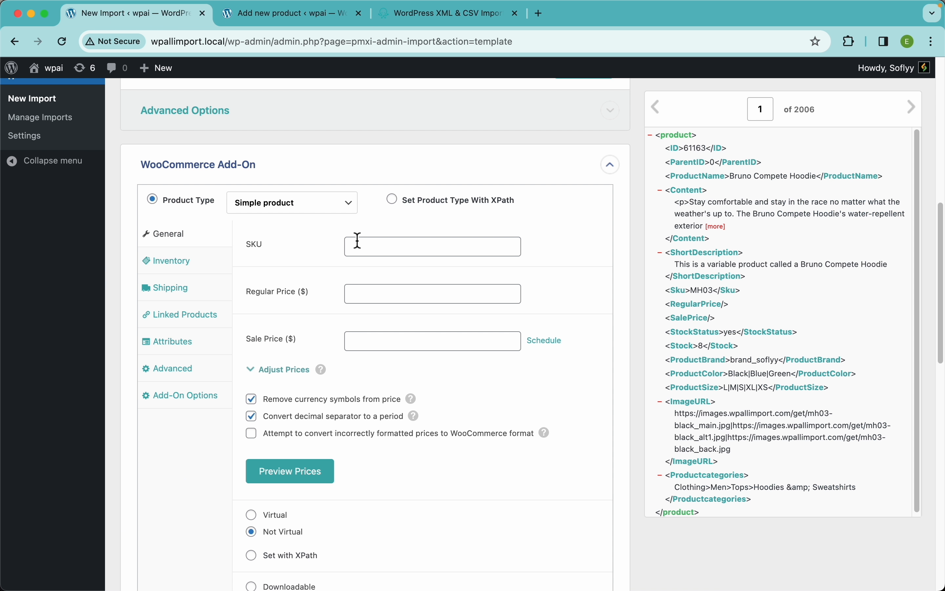
scroll(535, 226, "up", 10)
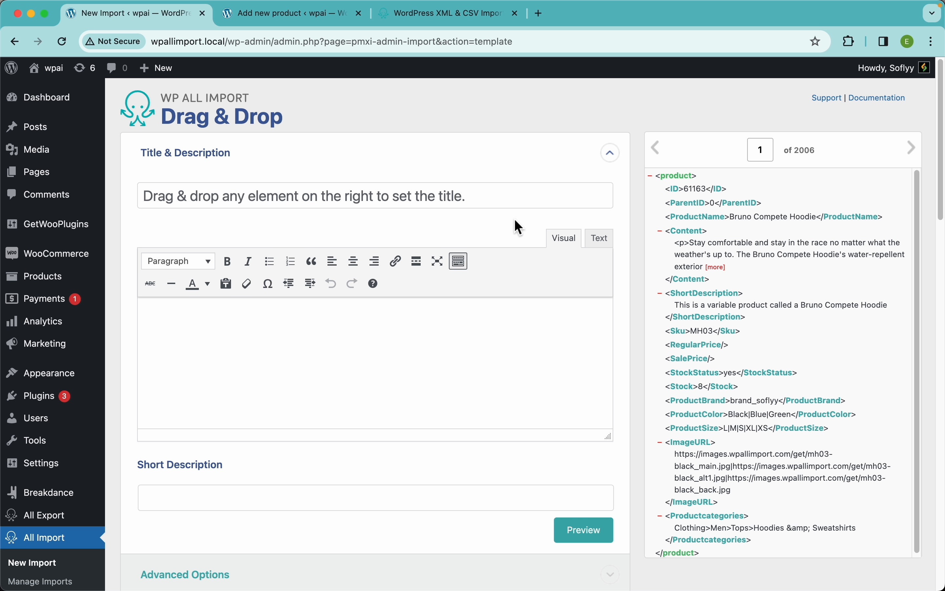
type("jhhj")
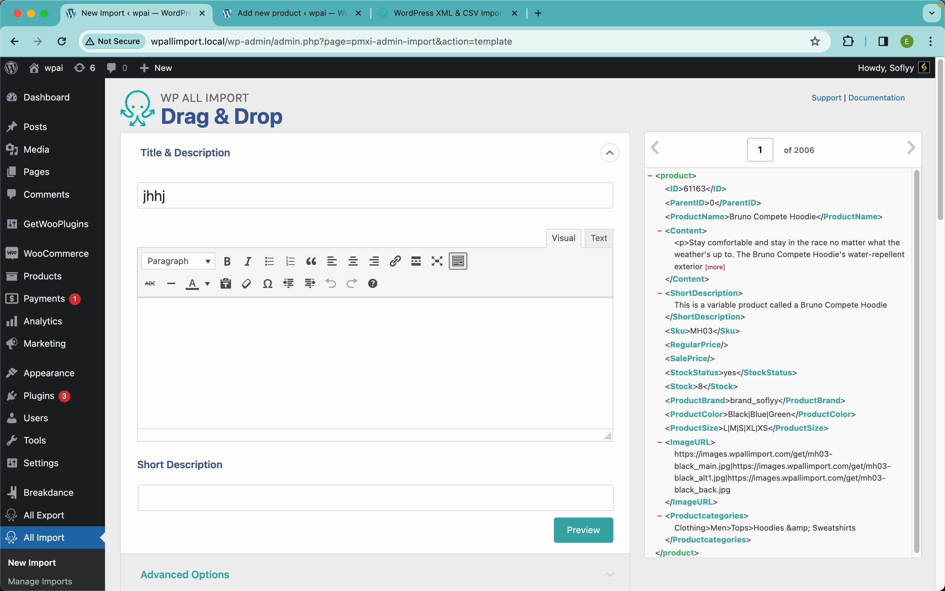
key("super+a")
key("BackSpace")
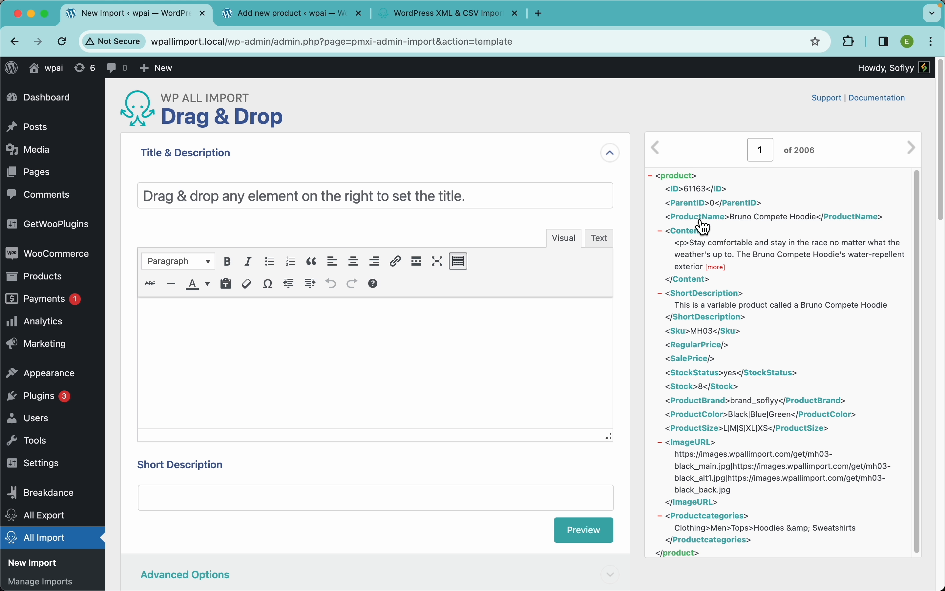
Map the ProductName element to the product title and the Content element to the product description.
left_click_drag(699, 217, 414, 199)
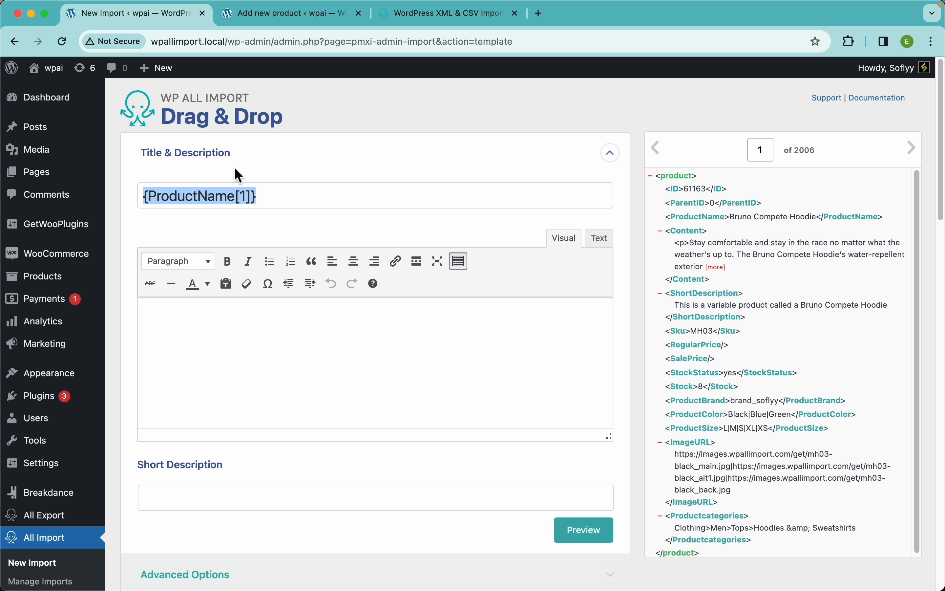
left_click(363, 388)
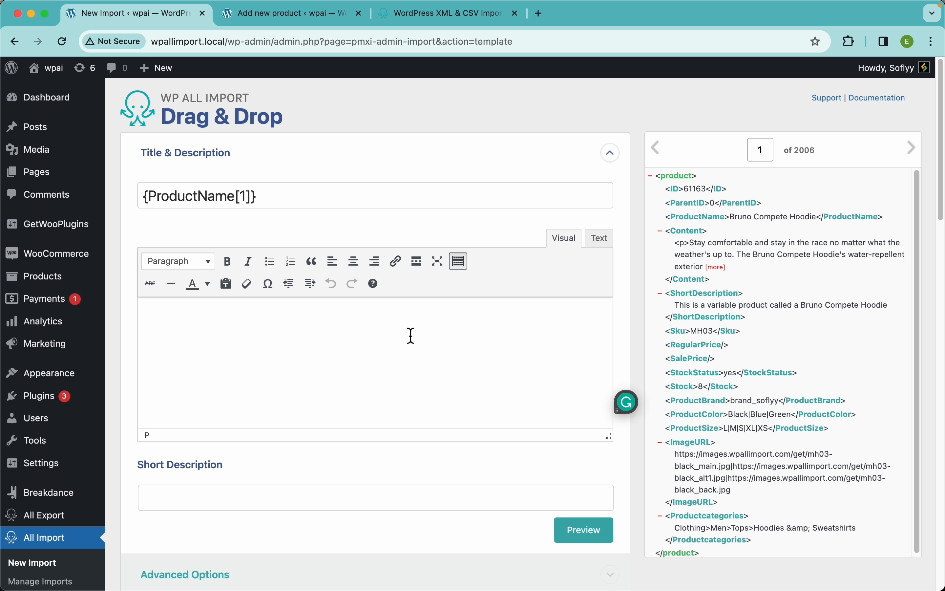
left_click_drag(697, 245, 491, 349)
scroll(688, 253, "up", 5)
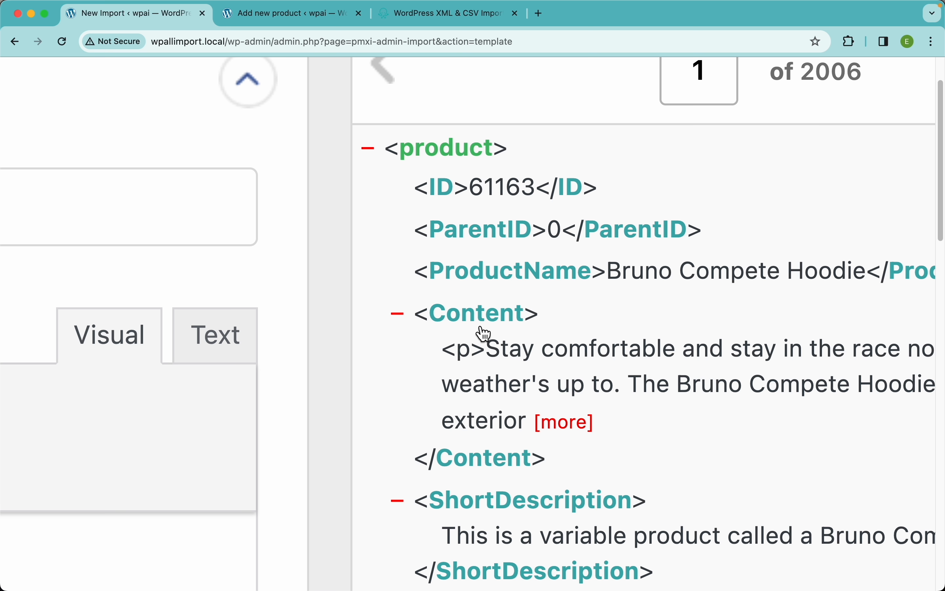
Expand the Advanced Options under Title & Description to view them, and collapse them again.
scroll(479, 331, "down", 5)
scroll(413, 422, "down", 5)
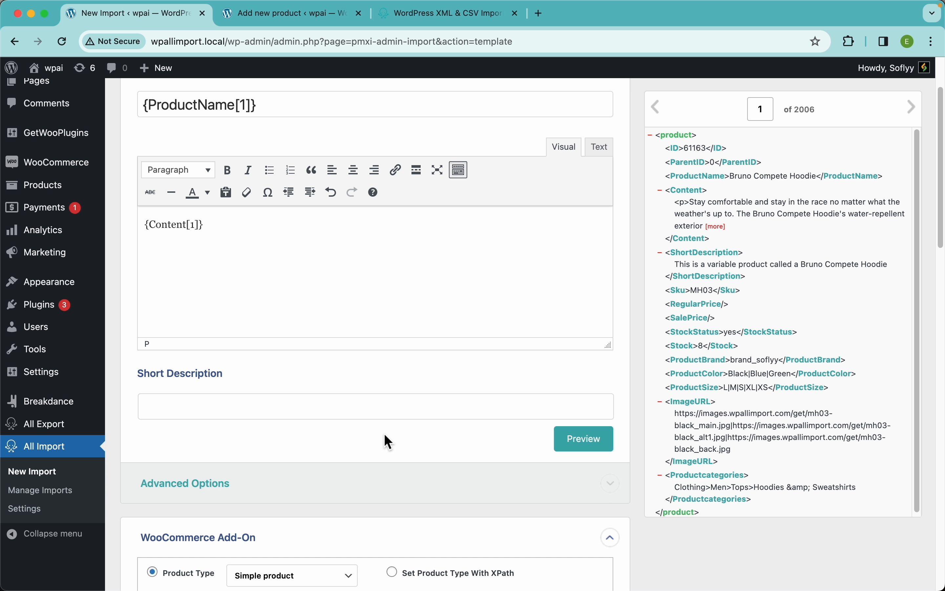
left_click(328, 475)
left_click(230, 436)
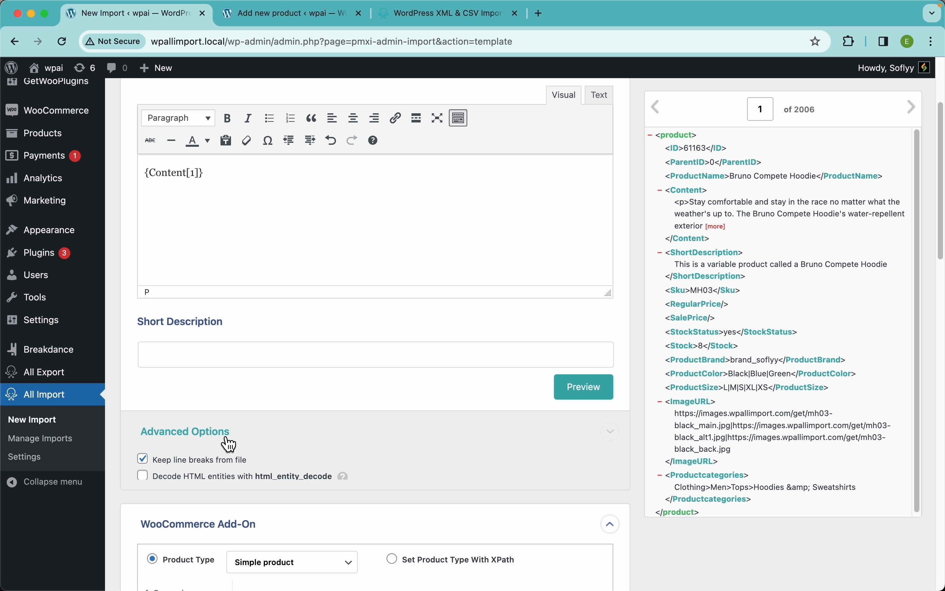
Preview the mapped title and description for the first record, and dismiss the preview.
scroll(466, 161, "up", 2)
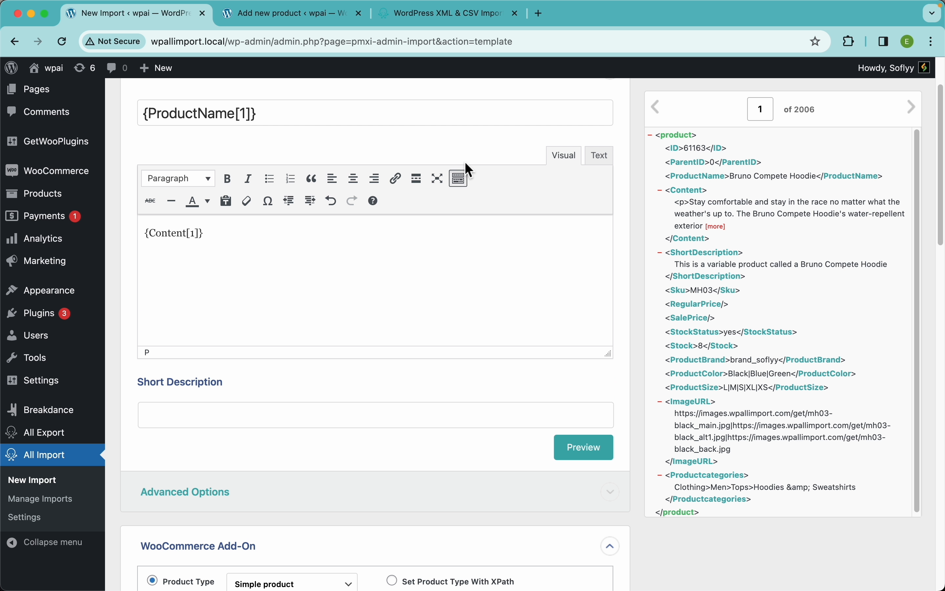
left_click(593, 457)
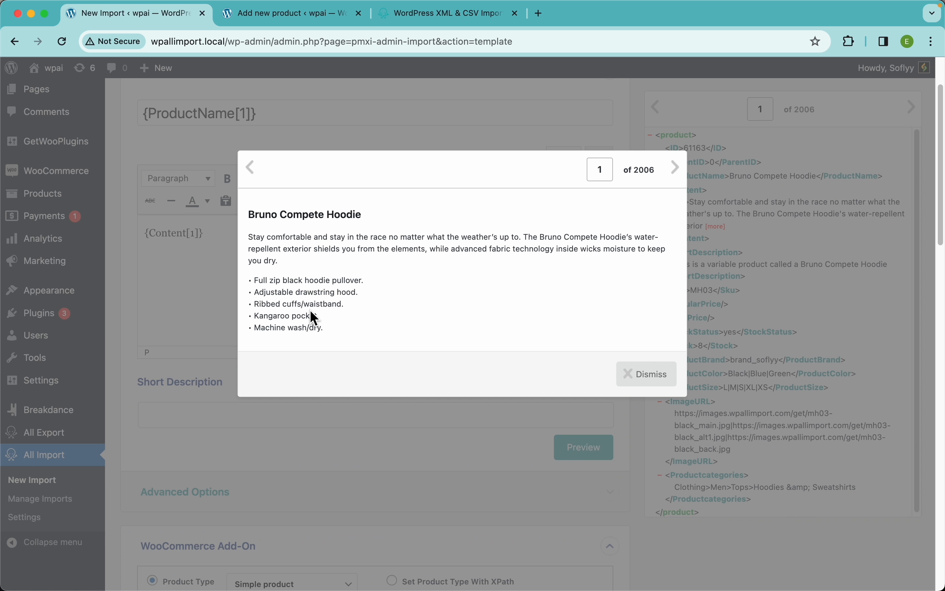
left_click(637, 376)
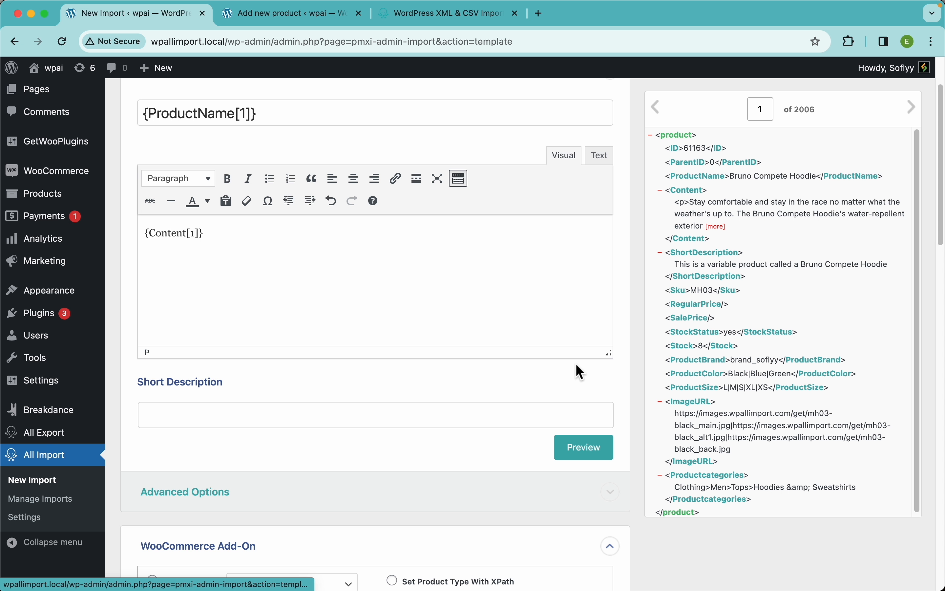
Add the line "10% OFF!!!" above the Content element in the product description.
left_click(303, 253)
key("super+a")
key("Left")
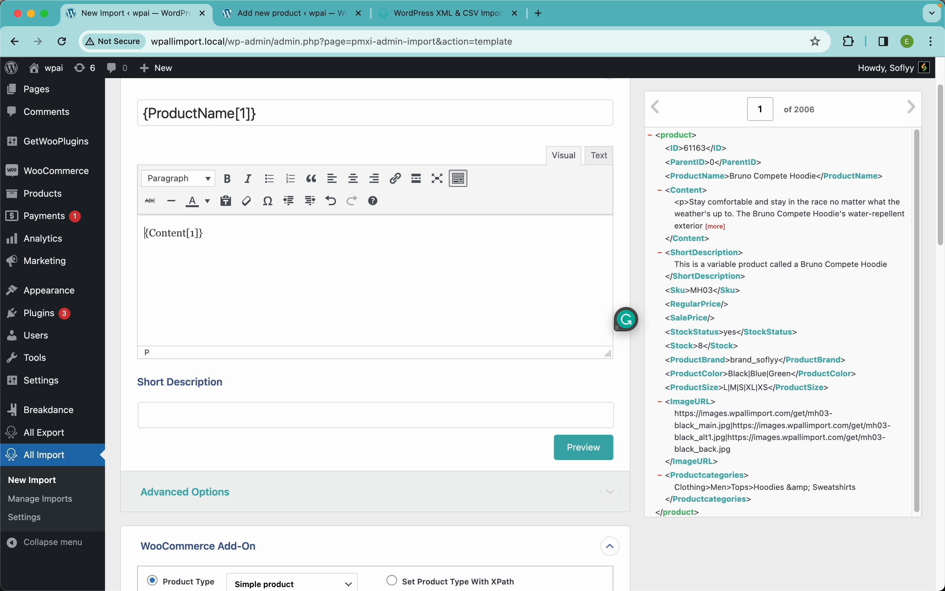
key("Caps_Lock")
type("10%")
key("Caps_Lock")
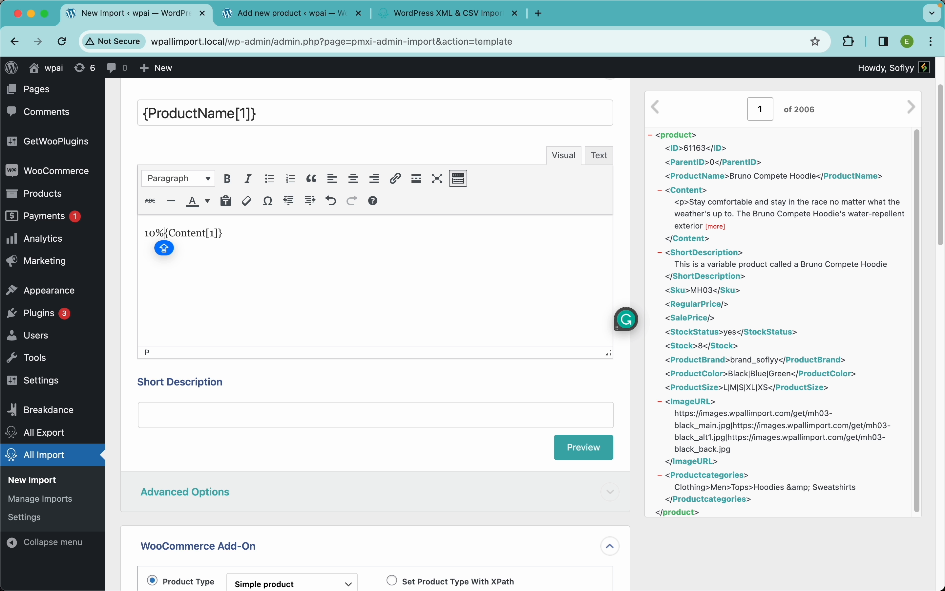
type("OFF")
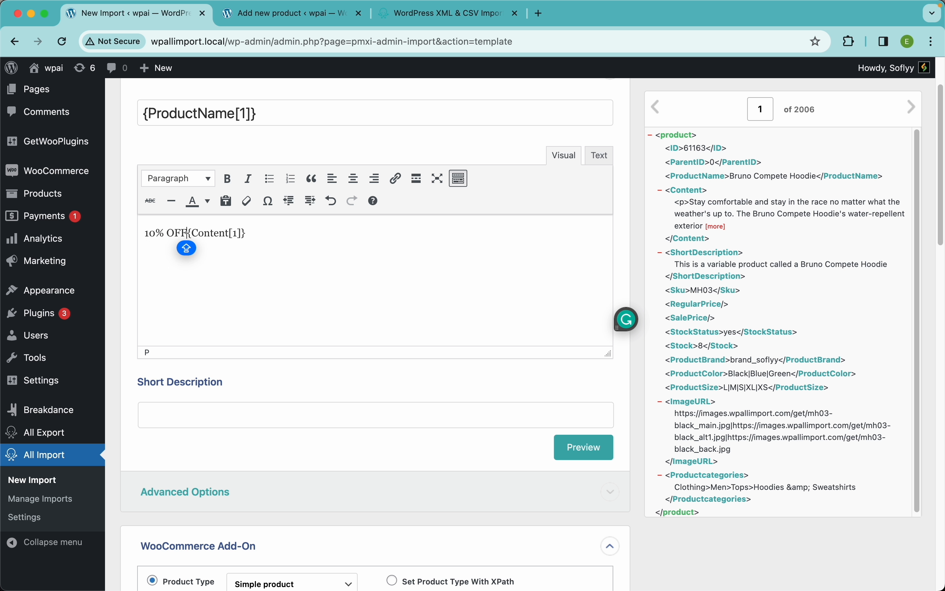
type("!!!")
key("Return")
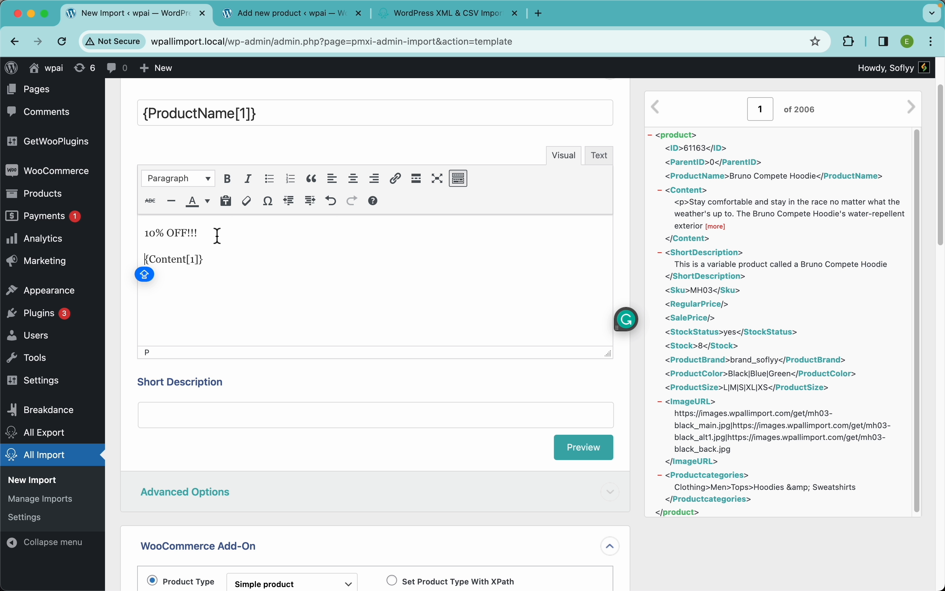
Format the "10% OFF!!!" line as red, bold Heading 5 text.
left_click_drag(218, 236, 135, 234)
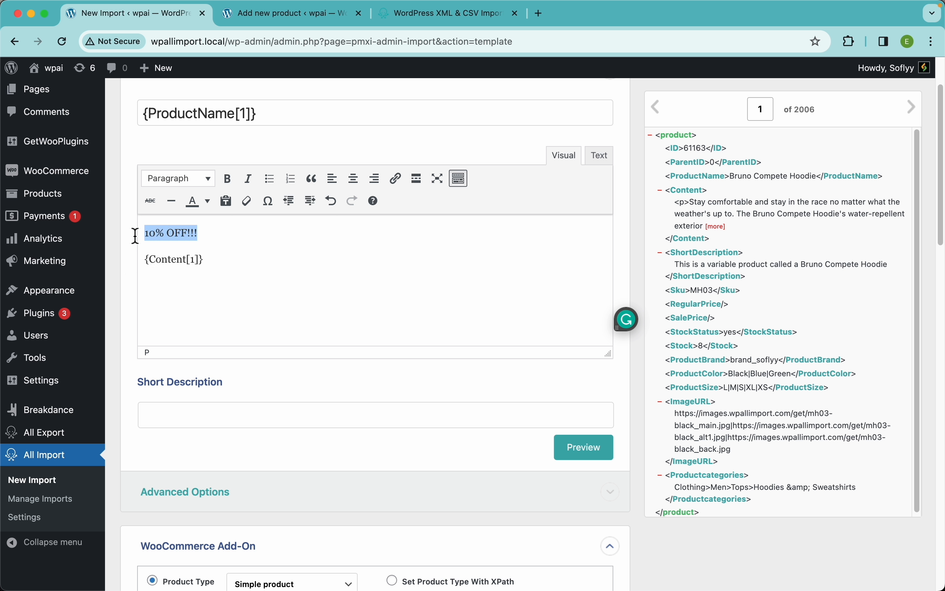
left_click(209, 207)
scroll(179, 236, "down", 1)
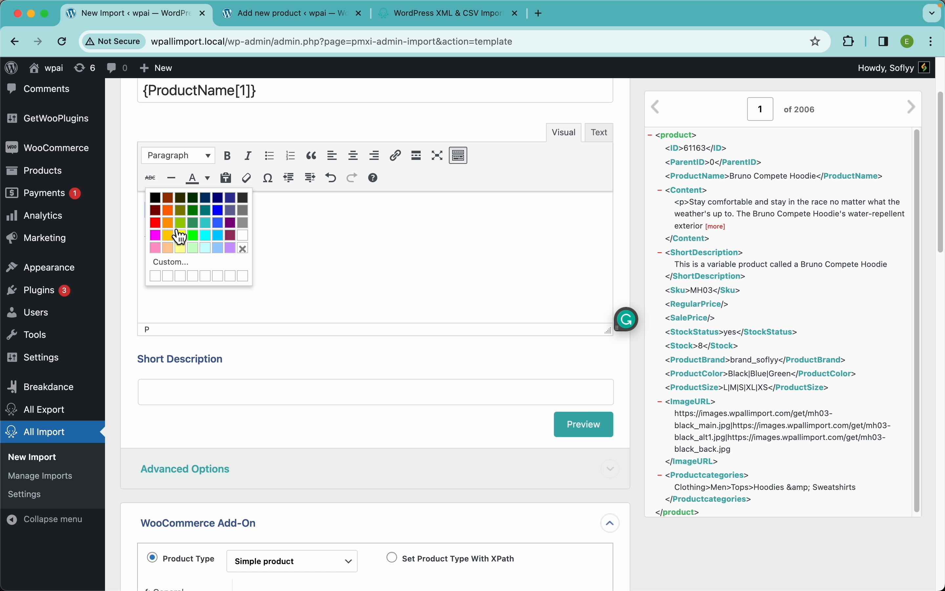
left_click(180, 236)
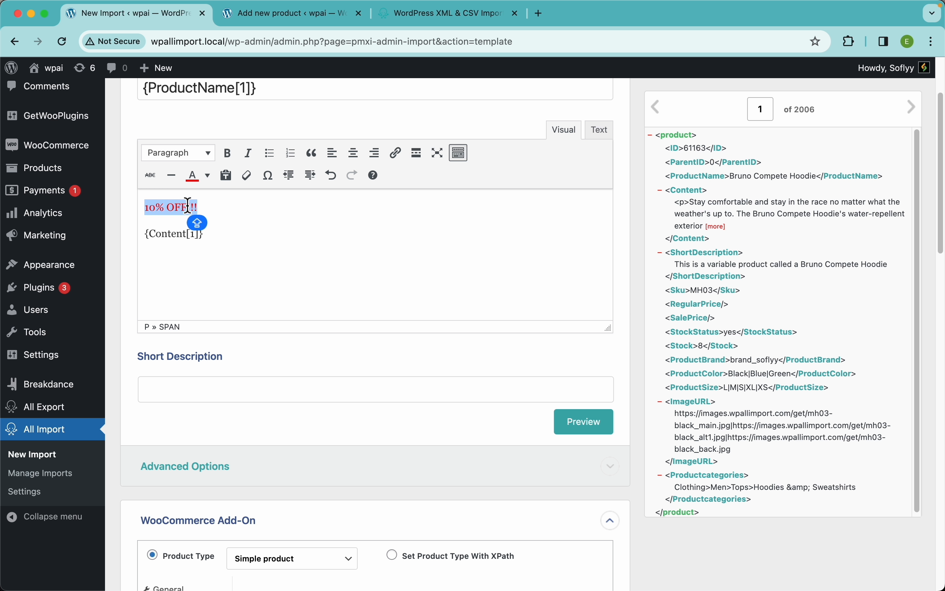
left_click(242, 169)
left_click(195, 157)
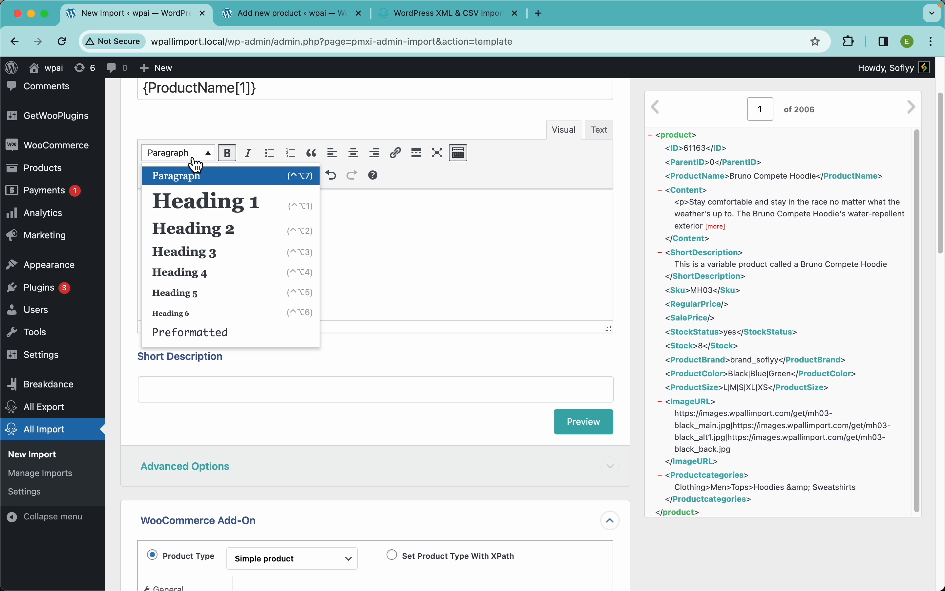
left_click(187, 297)
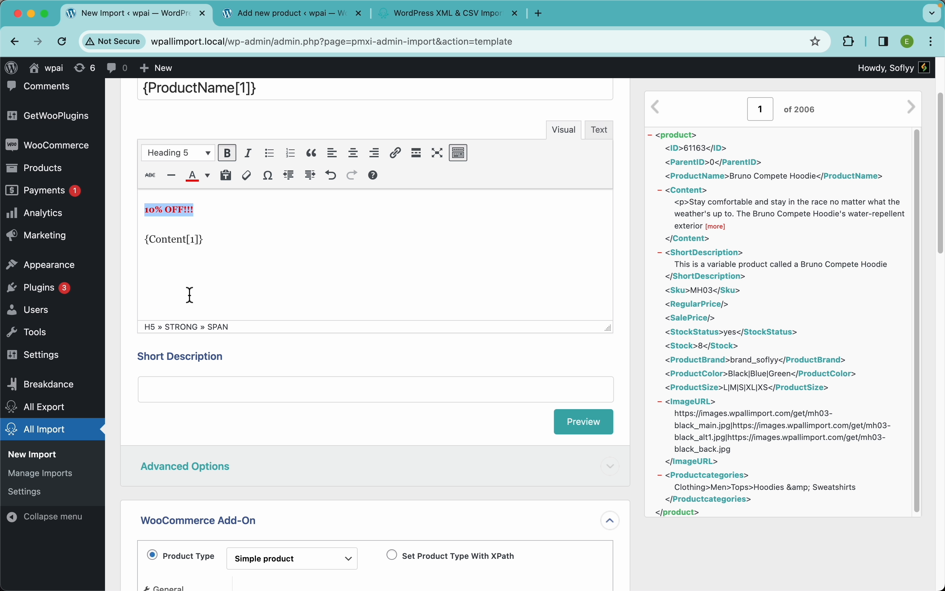
left_click(362, 228)
Preview the first record's description, and view the description's HTML source before returning to the visual editor.
left_click(592, 429)
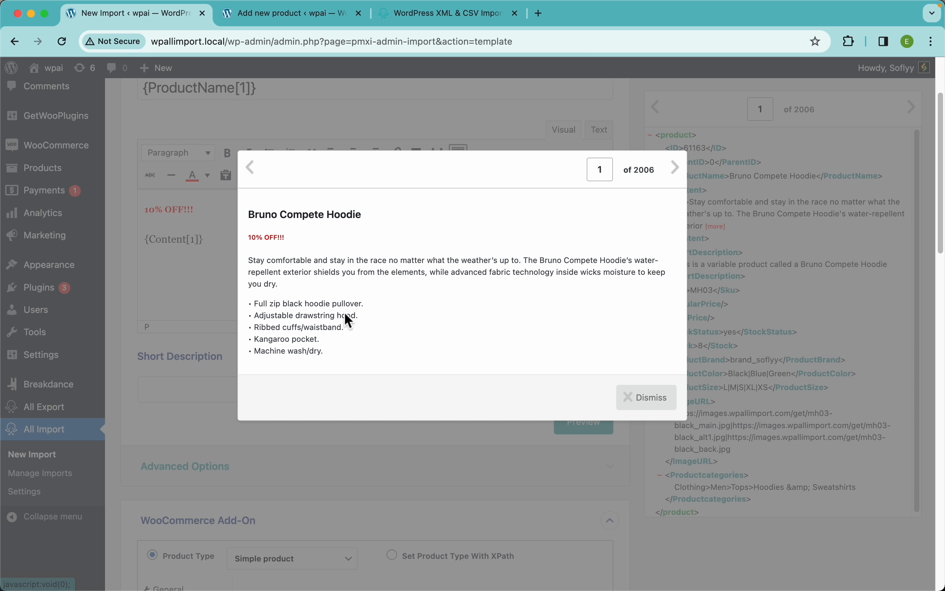
left_click(629, 391)
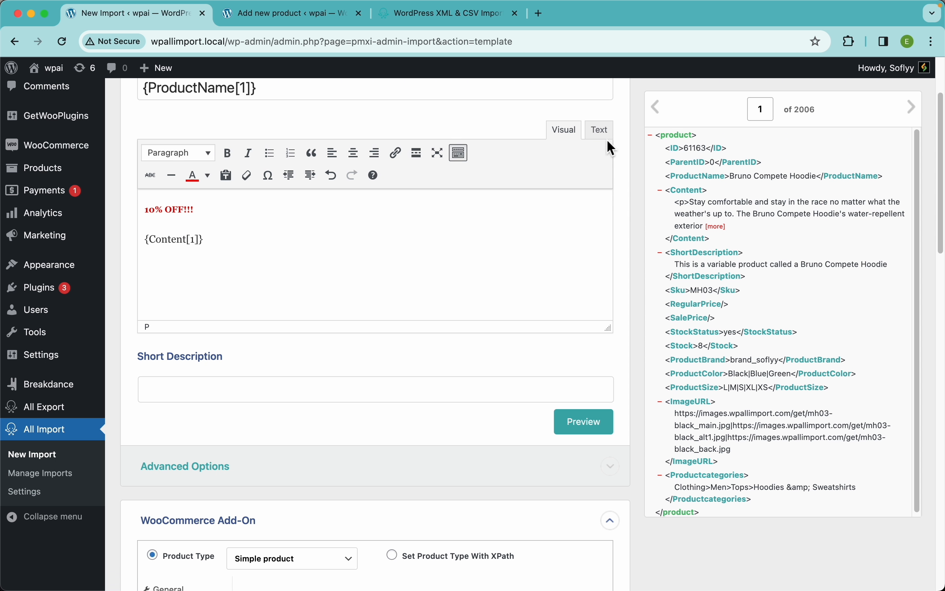
left_click(602, 130)
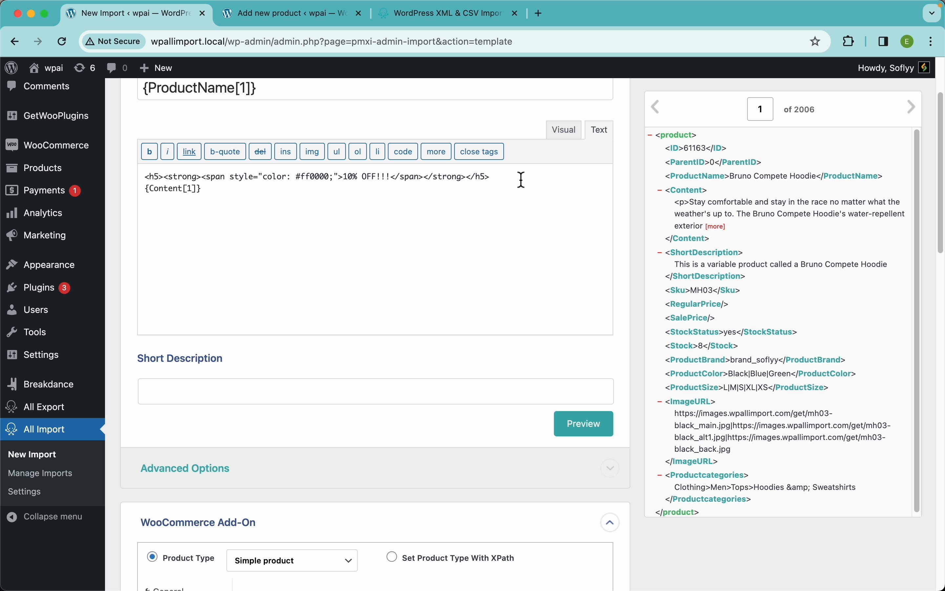
left_click(564, 131)
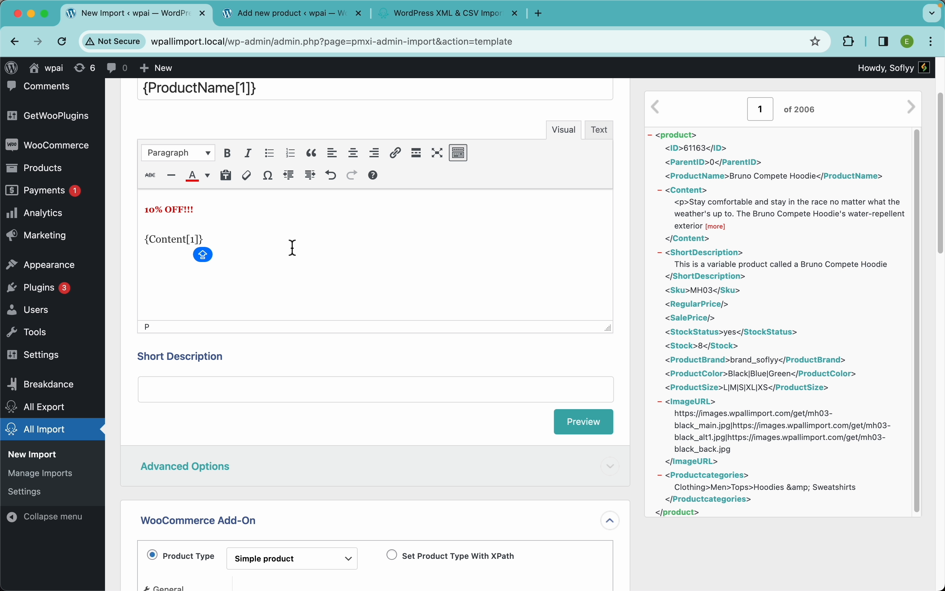
Add a line below the Content element with a bold "SKU:" label followed by the Sku element.
key("Return")
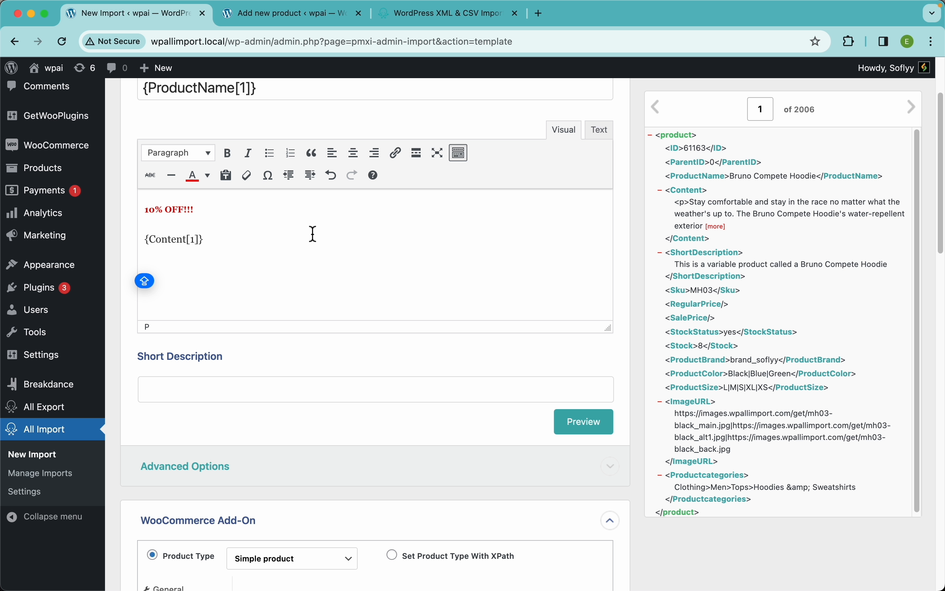
type("SKU:")
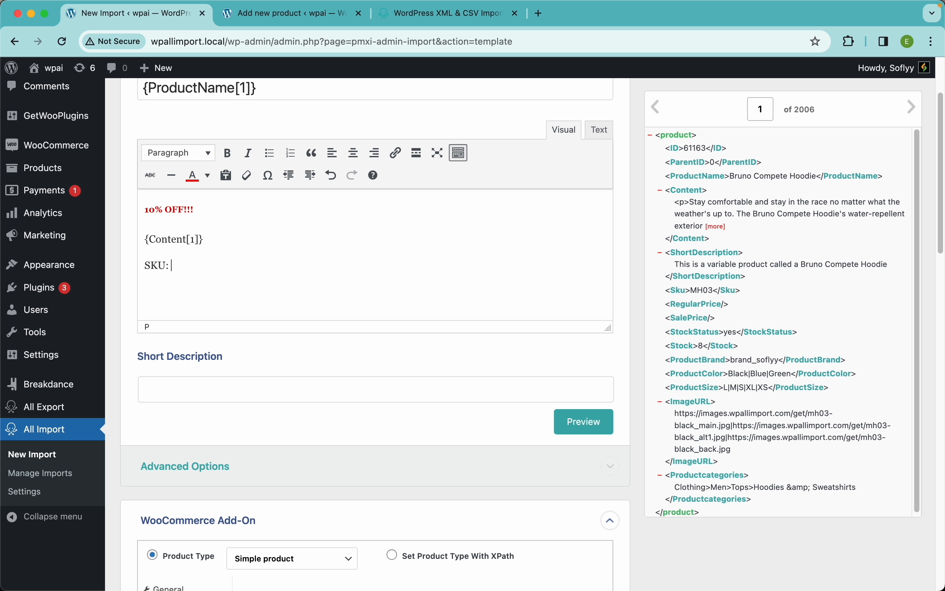
key("Caps_Lock")
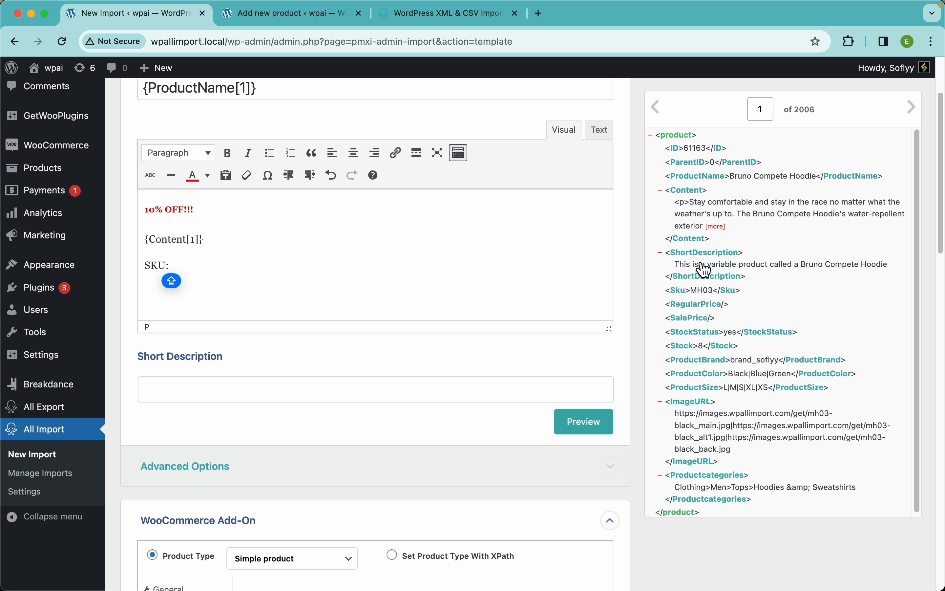
left_click_drag(688, 292, 375, 307)
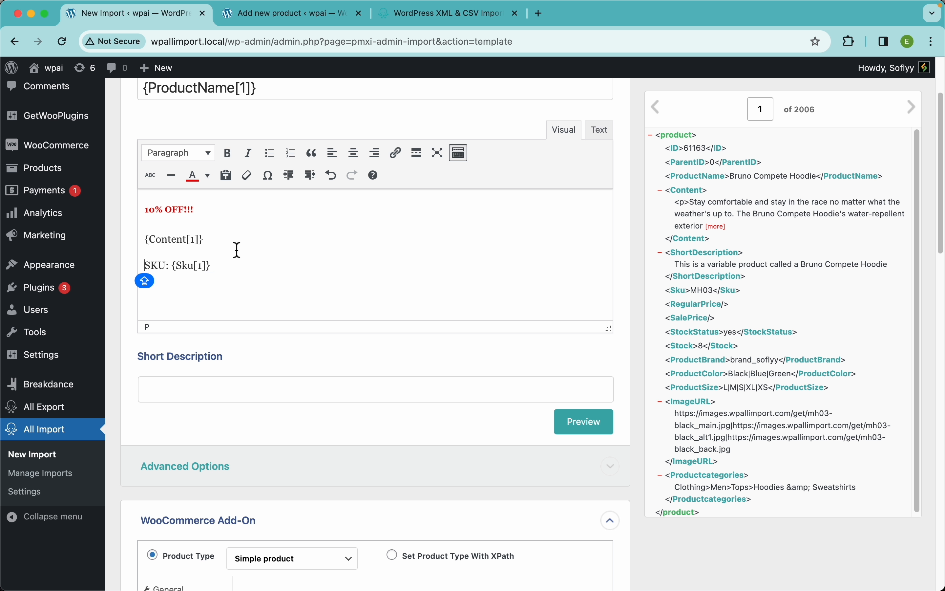
key("shift+Right")
key("shift+Right")
key("shift+Right")
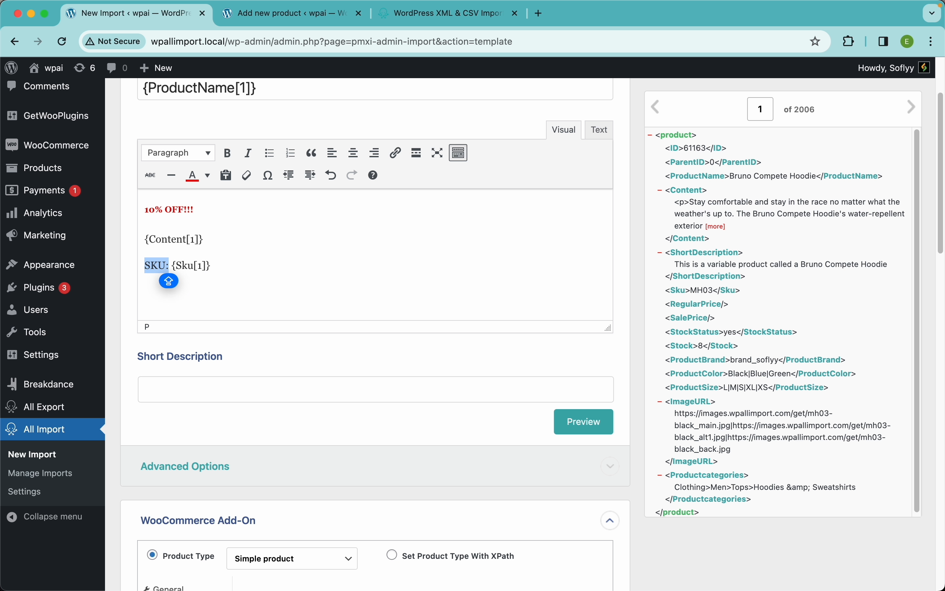
key("super+b")
Insert a horizontal line between the Content element and the SKU line, and preview the resulting description.
key("Left")
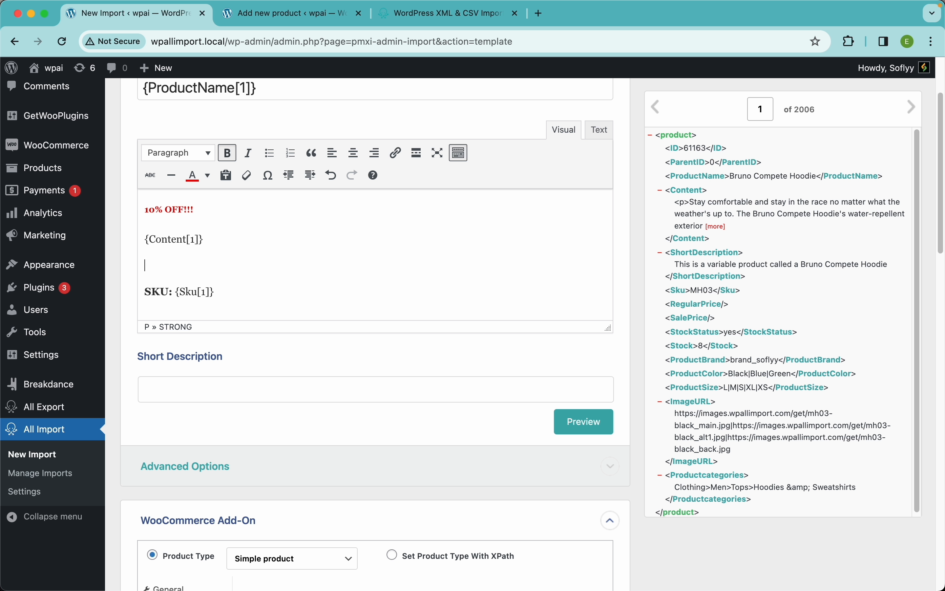
left_click(180, 185)
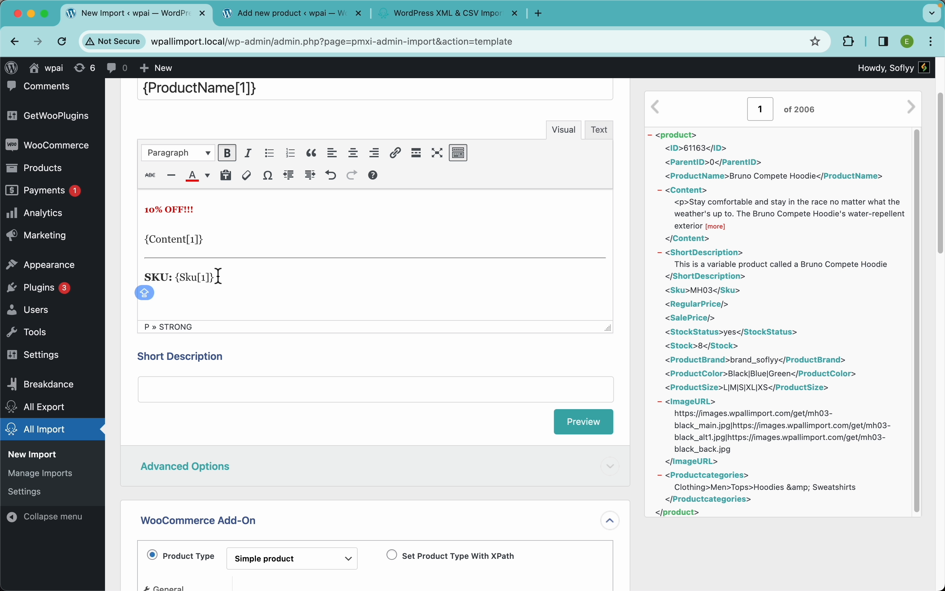
left_click(302, 283)
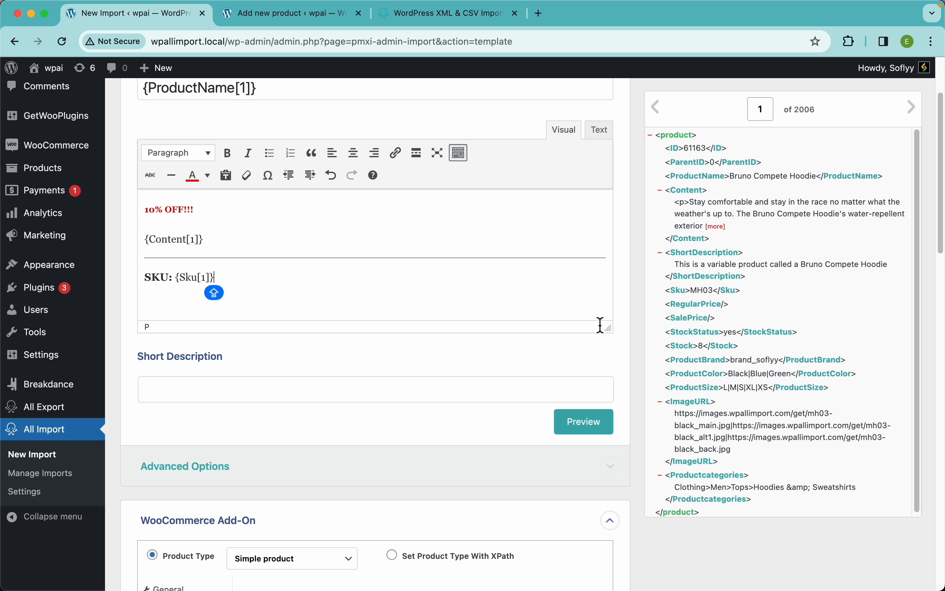
left_click(586, 422)
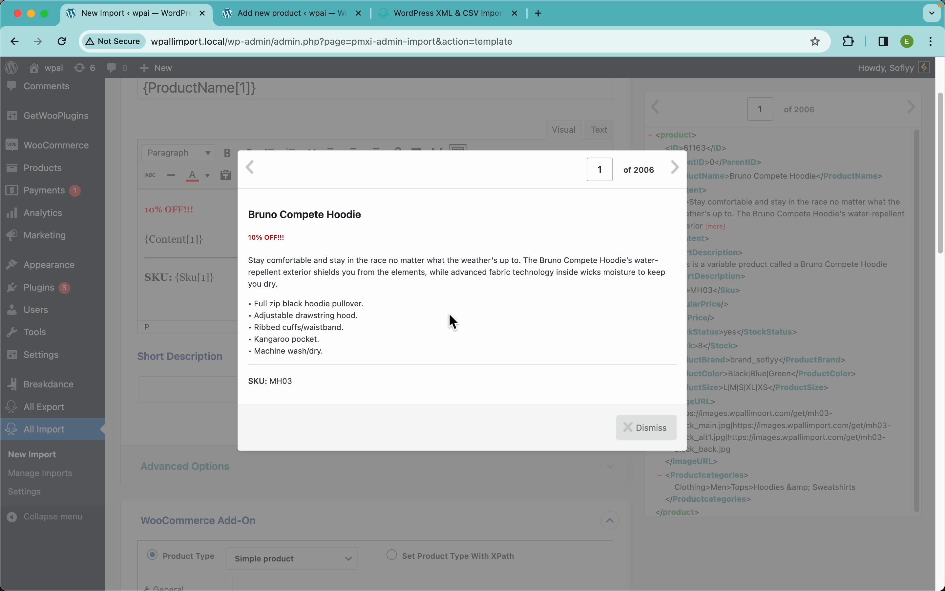
left_click(649, 430)
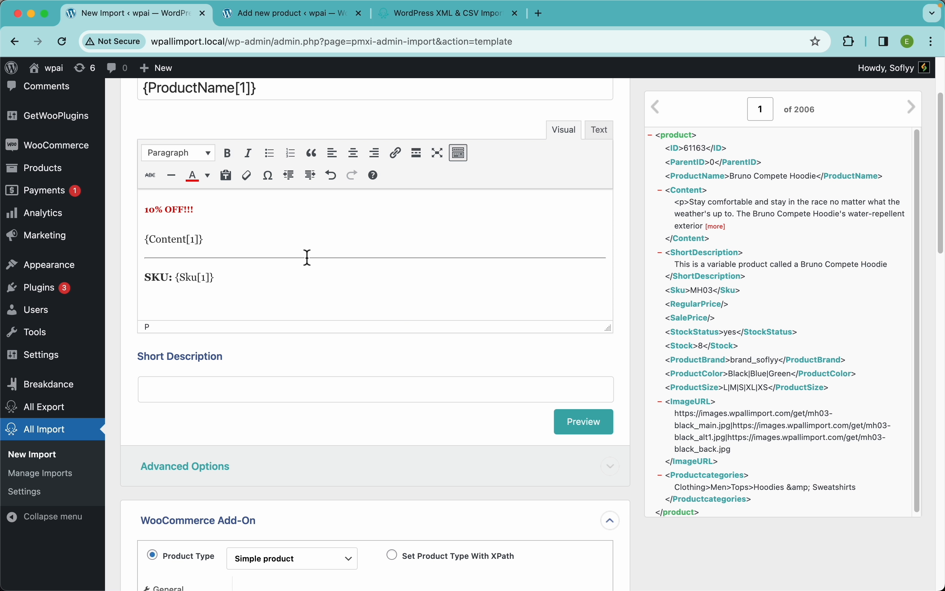
Map the ShortDescription element to the short description, and set the WooCommerce product type to Variable product.
scroll(379, 297, "down", 5)
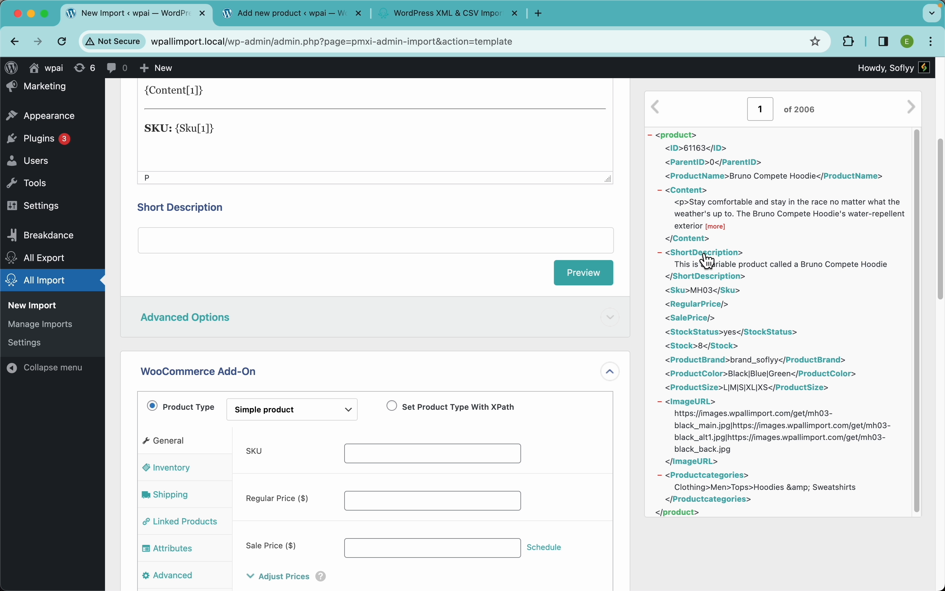
left_click_drag(705, 259, 465, 241)
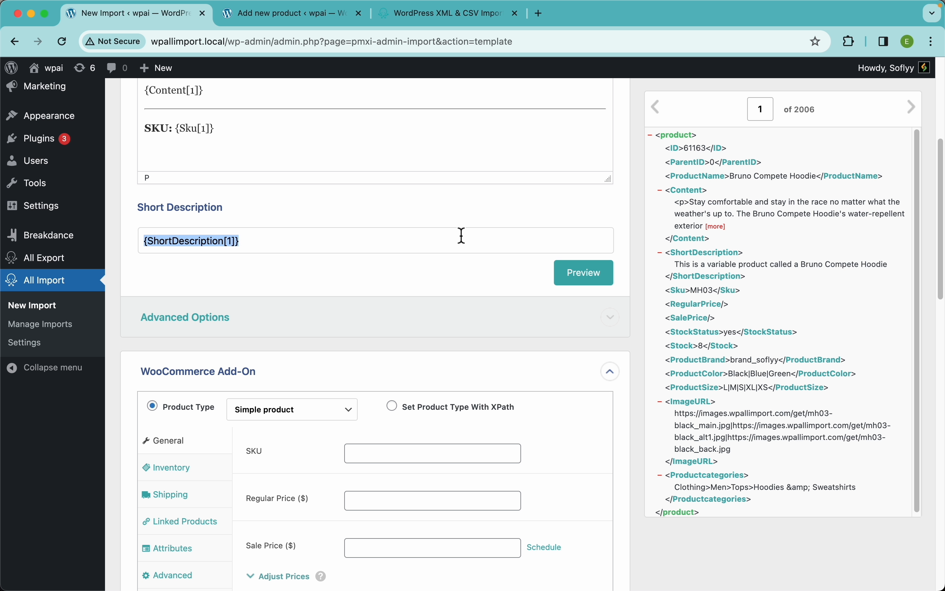
scroll(363, 272, "down", 7)
scroll(324, 433, "down", 1)
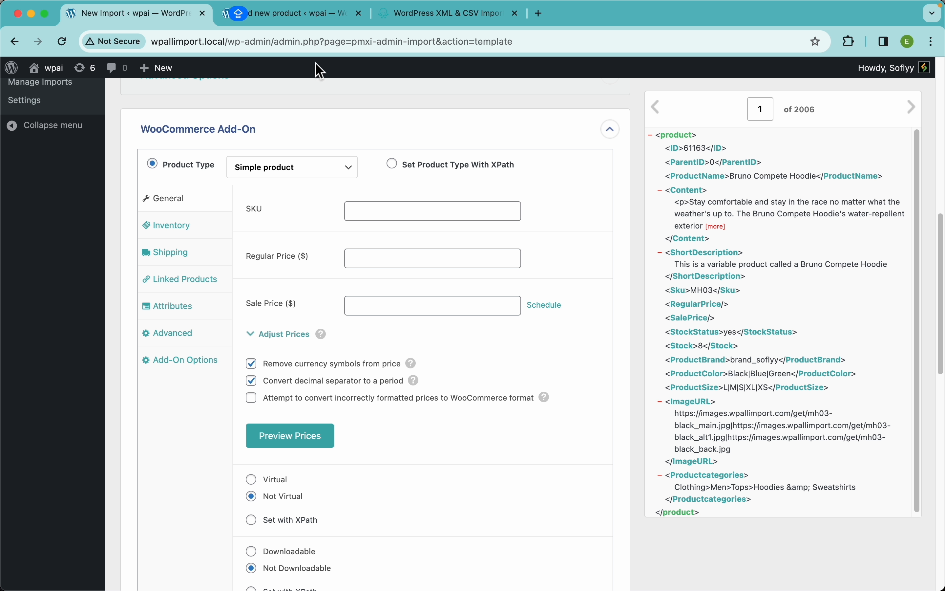
left_click(289, 178)
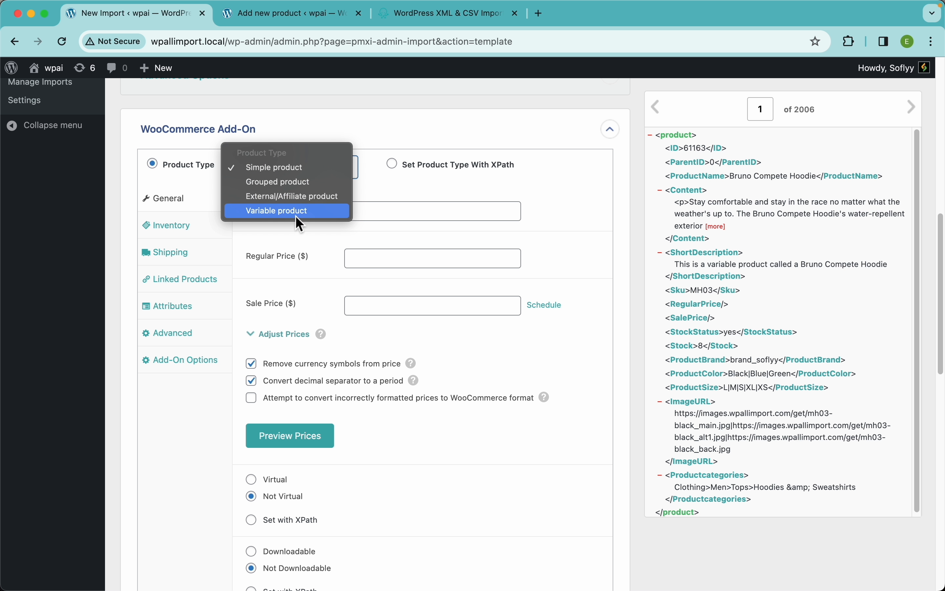
left_click(315, 216)
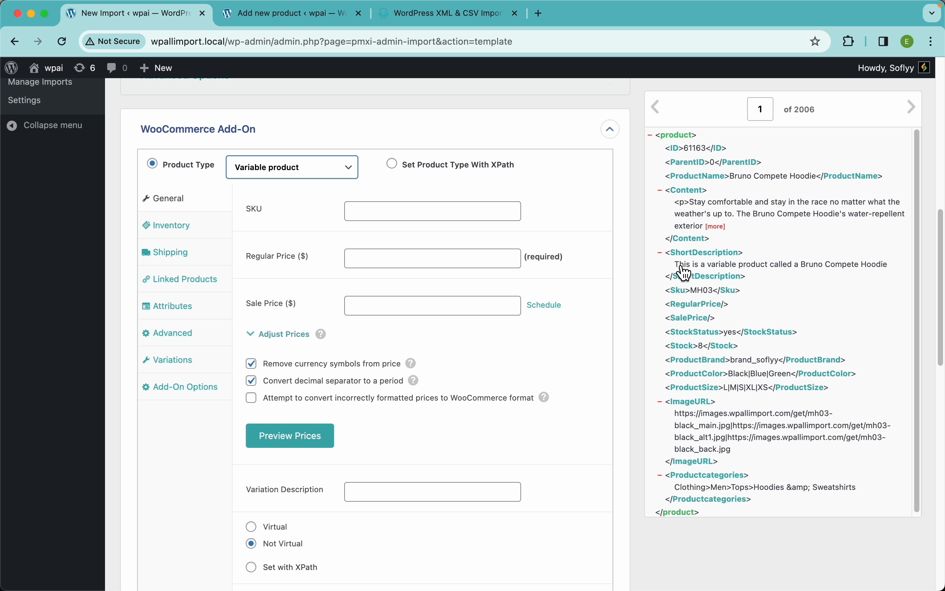
Map the Sku, RegularPrice and SalePrice elements to the SKU, Regular Price and Sale Price fields.
left_click(686, 300)
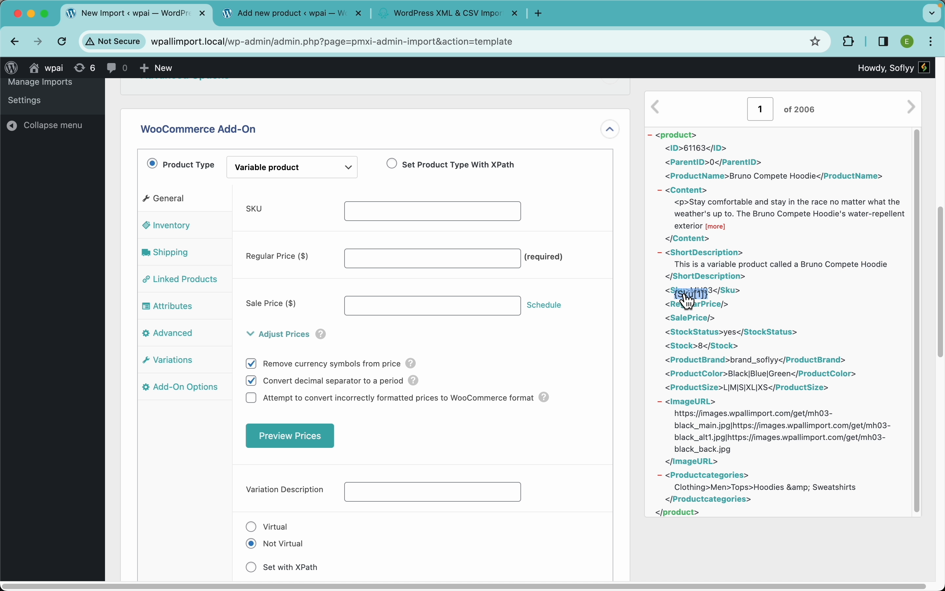
left_click_drag(594, 279, 416, 213)
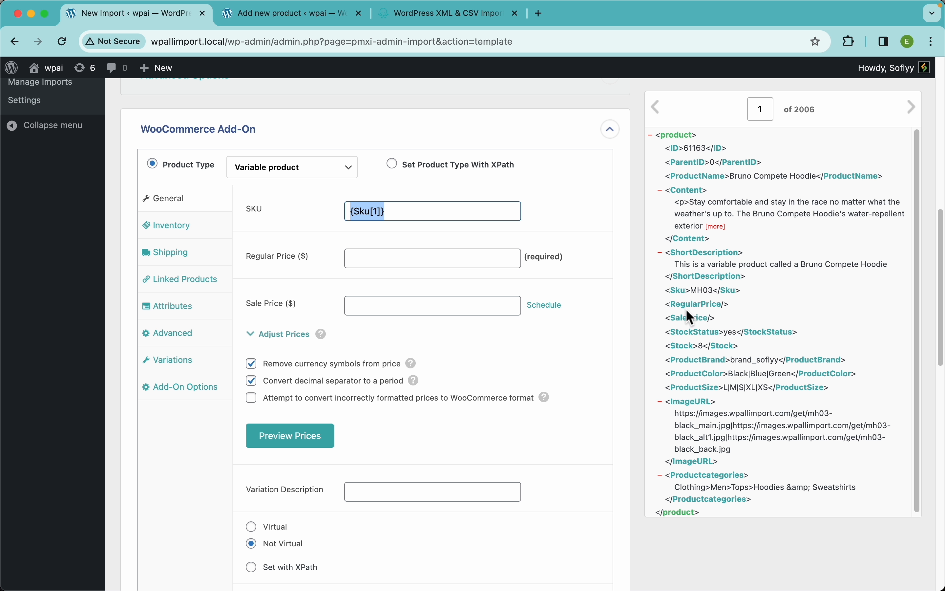
left_click_drag(690, 307, 498, 253)
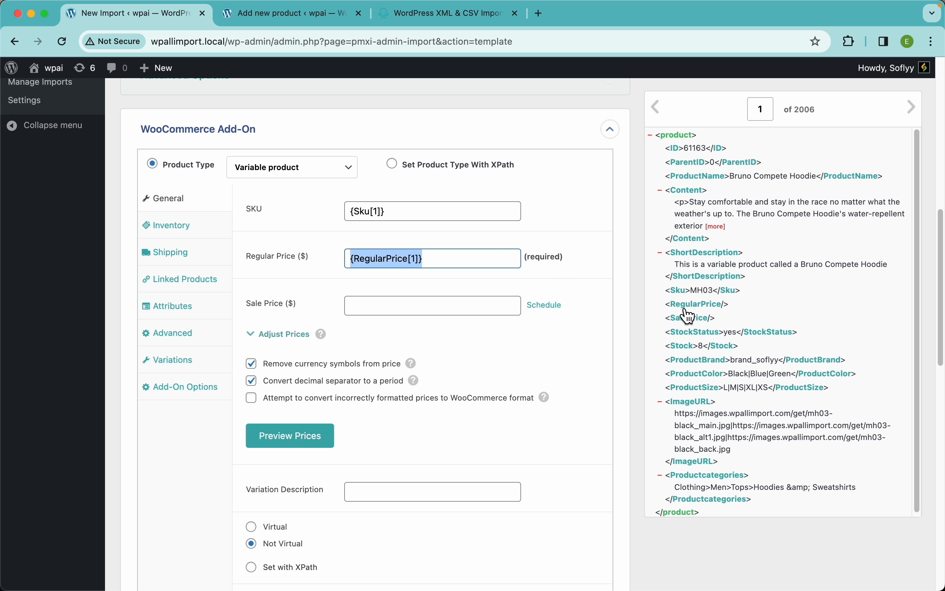
left_click_drag(697, 321, 485, 315)
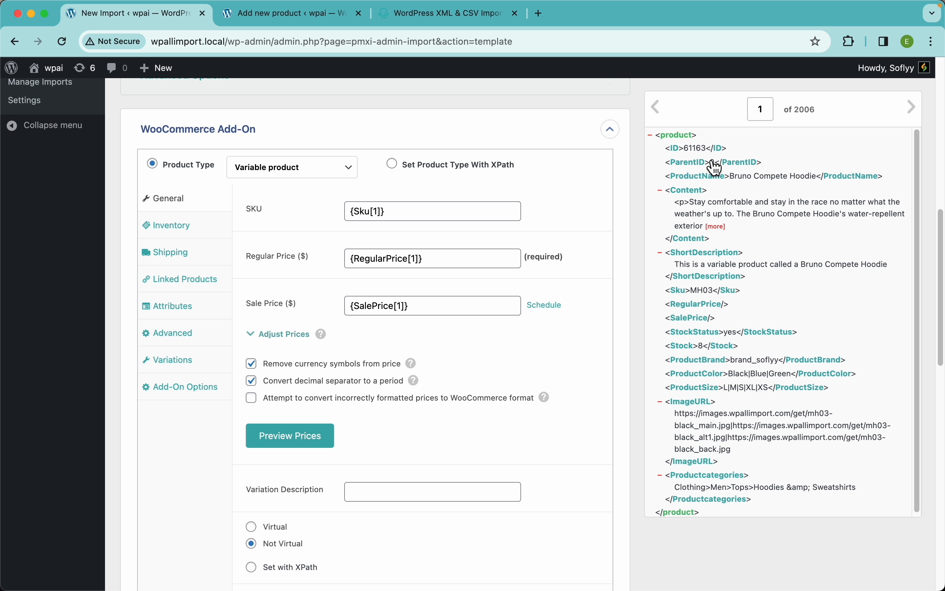
Show the second XML record up close to compare its ID and ParentID with the first record's.
scroll(711, 166, "up", 5)
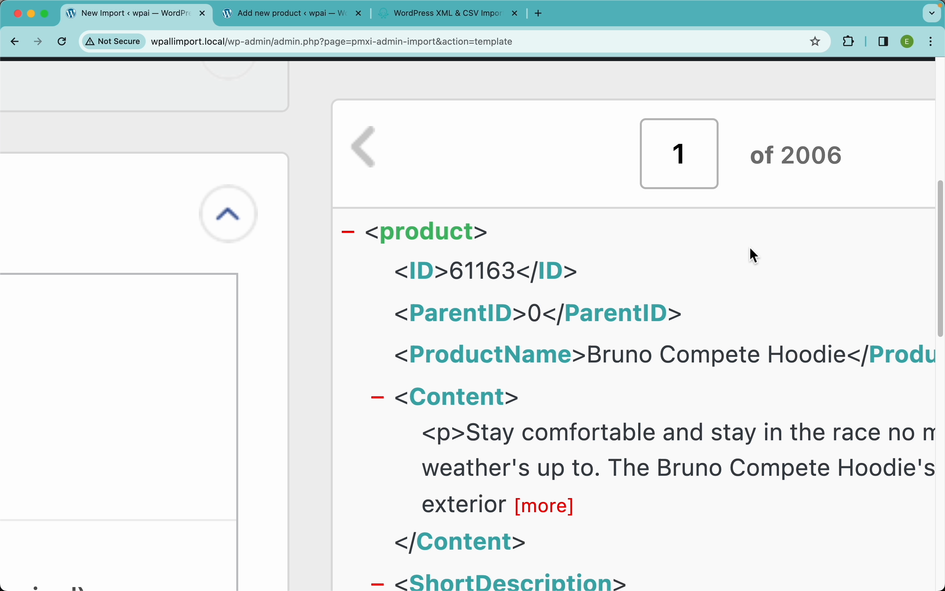
scroll(750, 247, "right", 6)
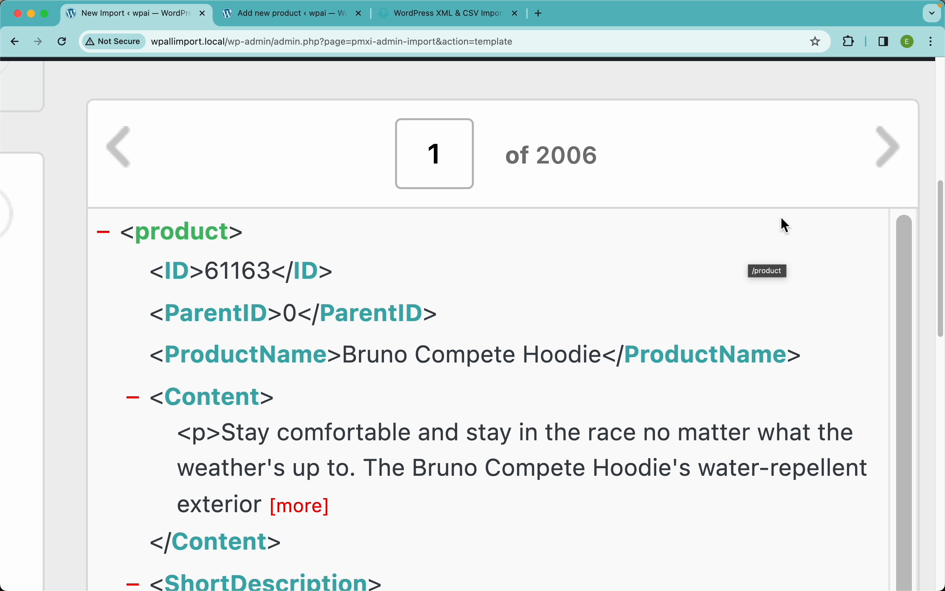
left_click(899, 168)
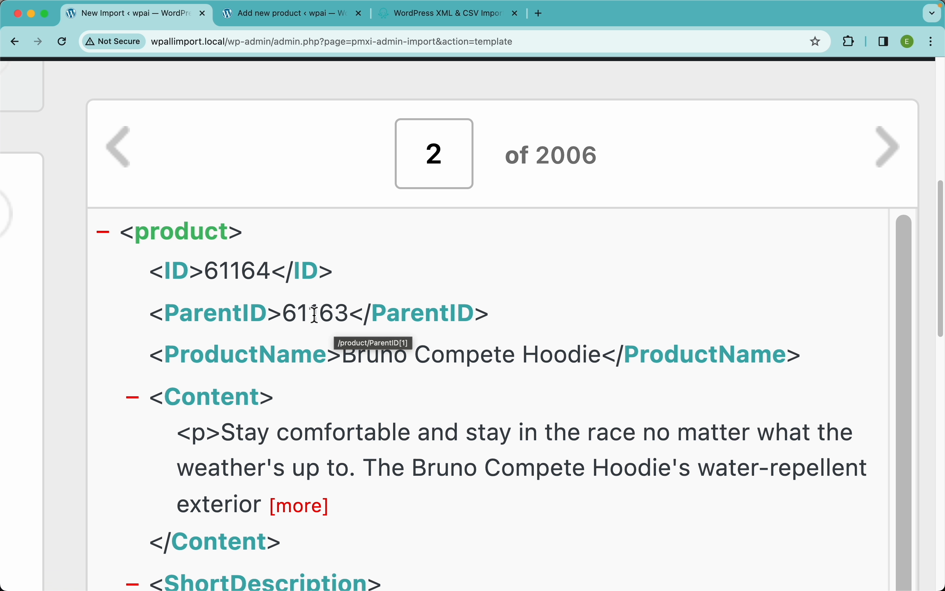
Return to the first XML record, and look up the WooCommerce Variable Products page in the WP All Import documentation before returning to the import.
left_click(131, 164)
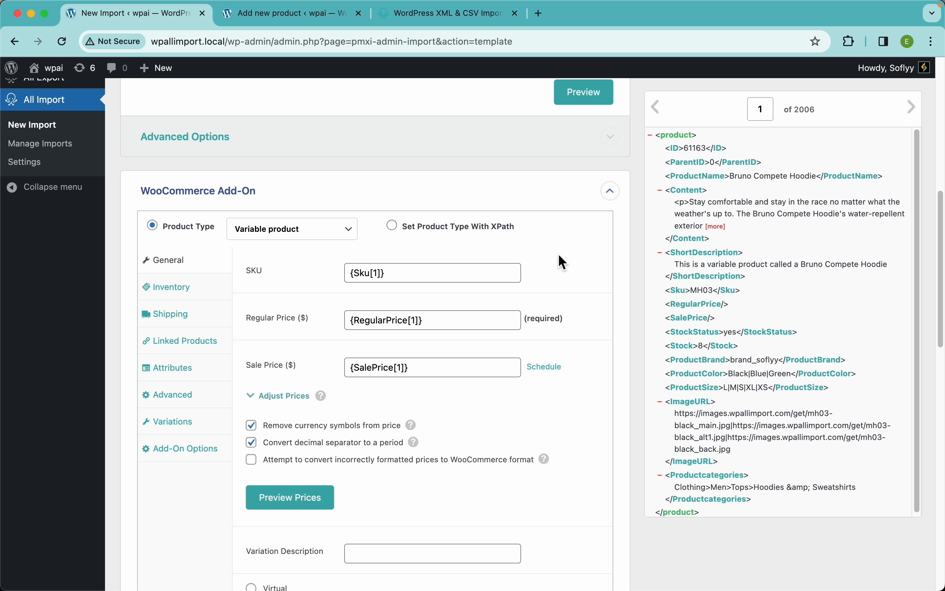
left_click(428, 13)
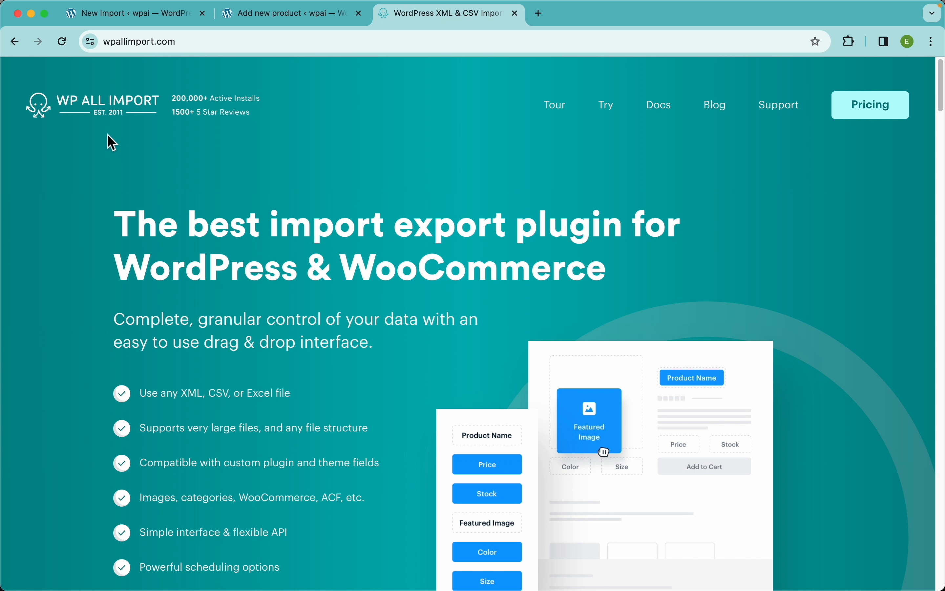
left_click(668, 117)
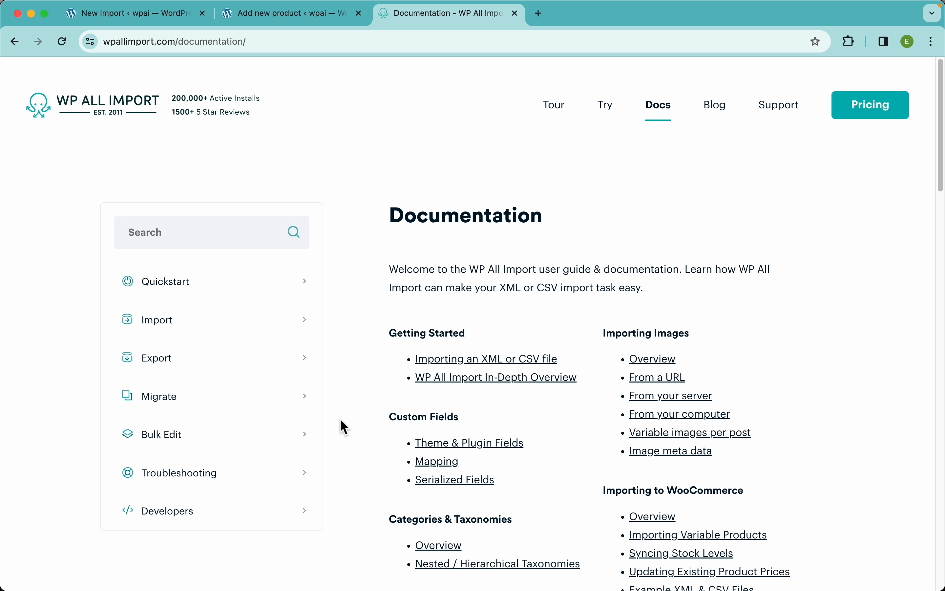
left_click(261, 331)
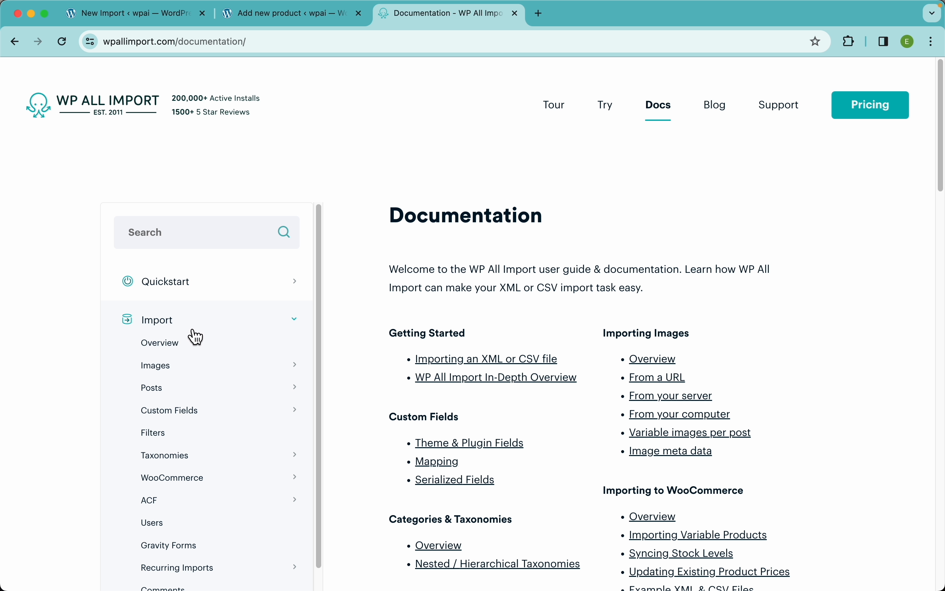
left_click(186, 482)
scroll(226, 426, "down", 3)
left_click(194, 426)
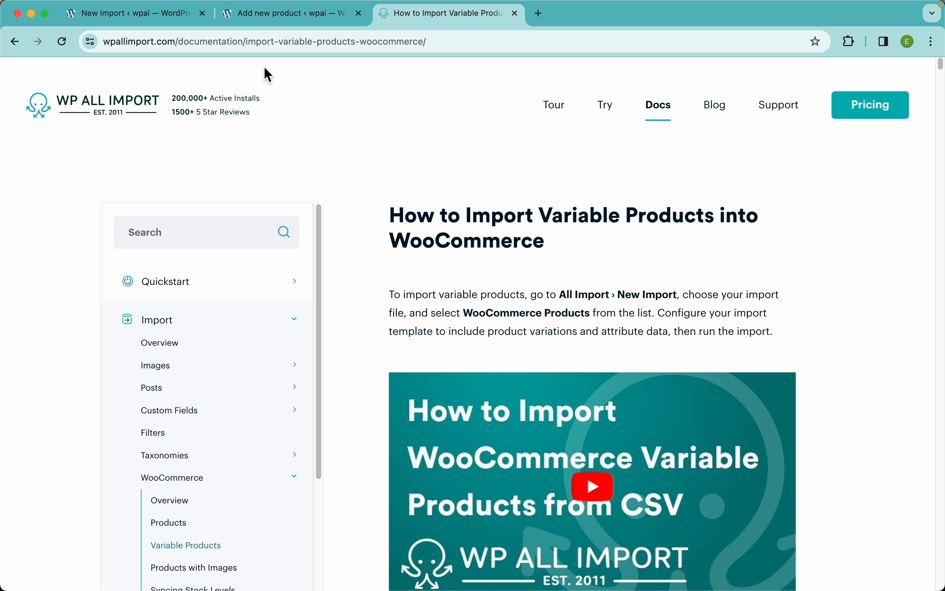
left_click(161, 22)
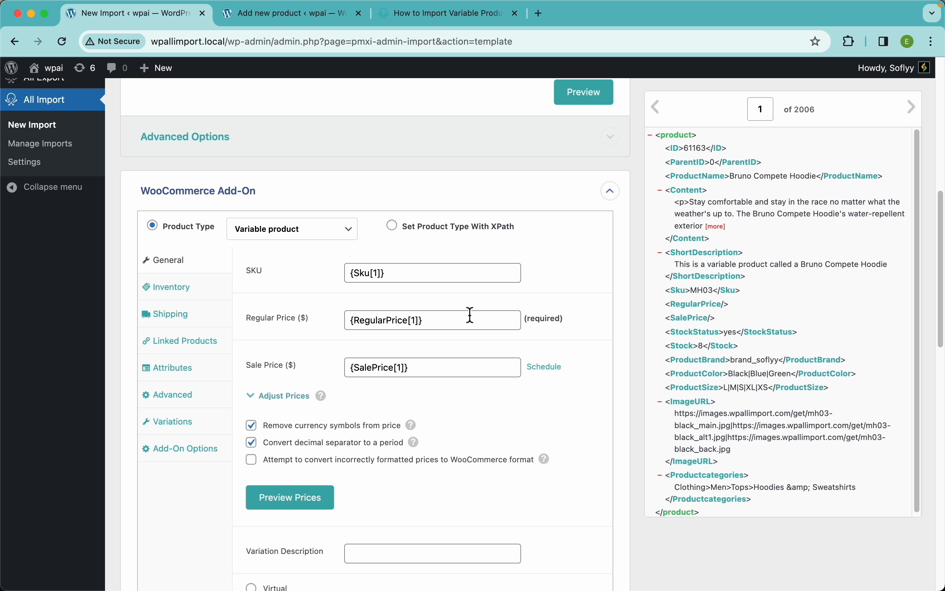
Show the second XML record and preview its regular and sale prices.
scroll(326, 378, "down", 2)
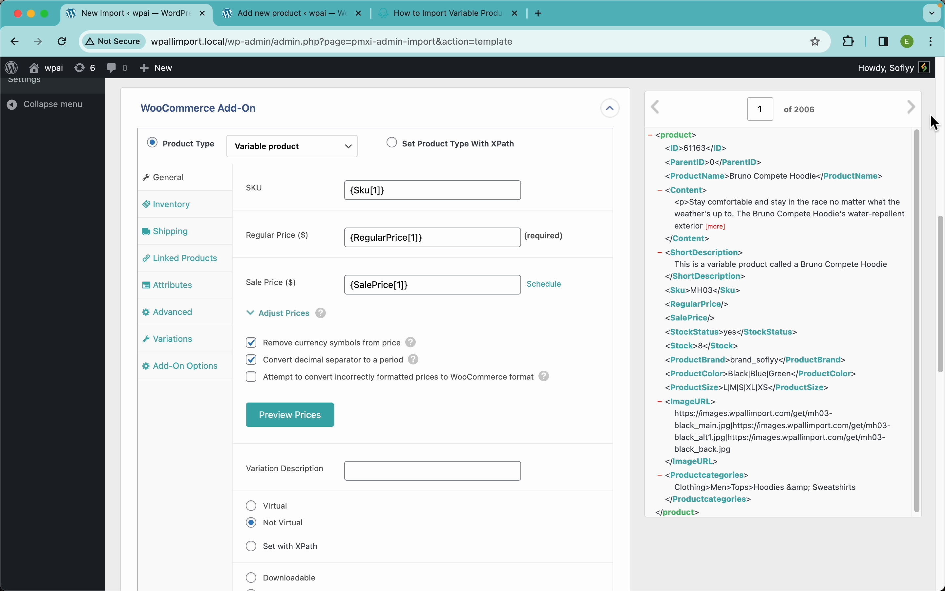
left_click(913, 108)
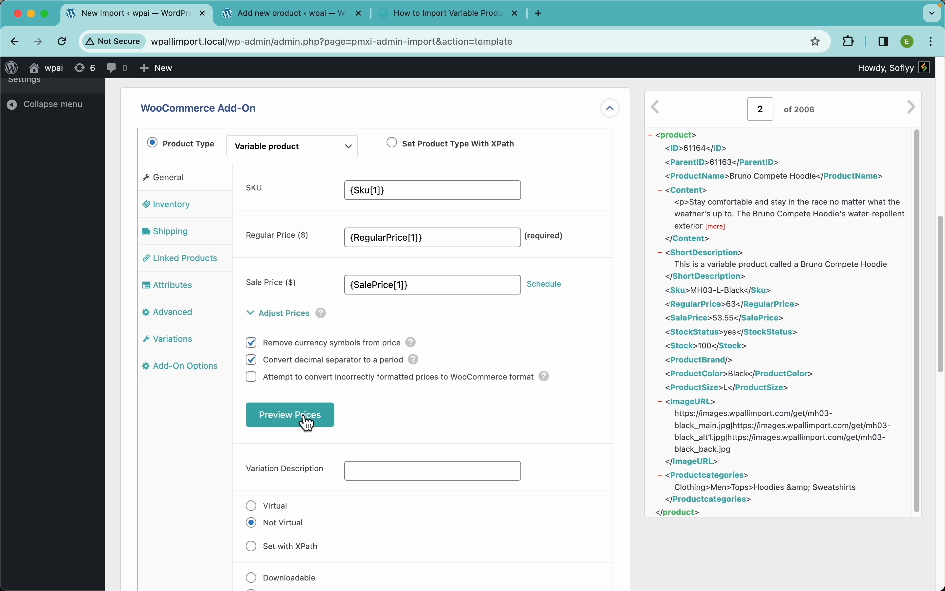
left_click(294, 421)
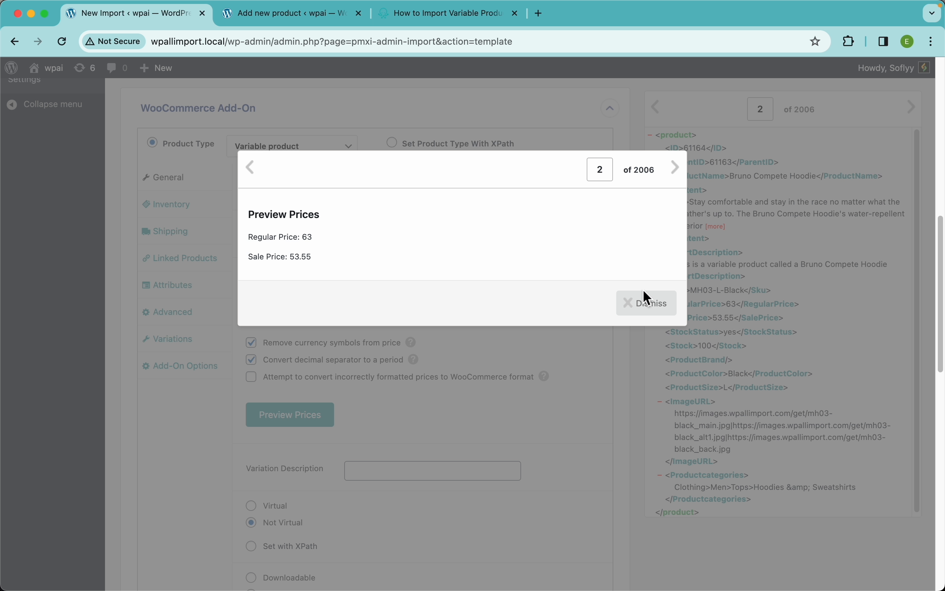
left_click(646, 300)
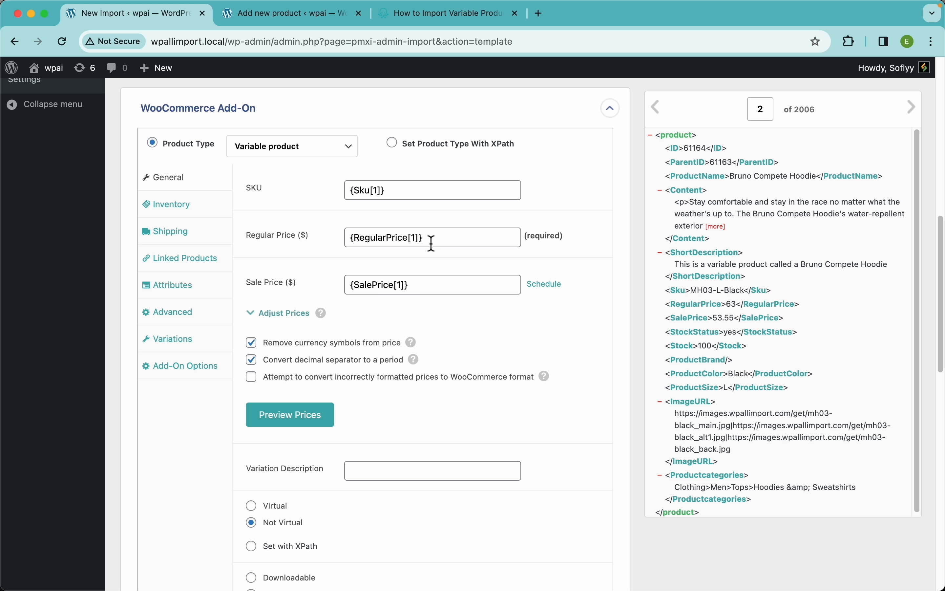
Look at the Regular Price mapping and the empty PHP Function Editor at the end of the import template.
left_click_drag(430, 241, 350, 241)
key("Left")
scroll(401, 413, "down", 15)
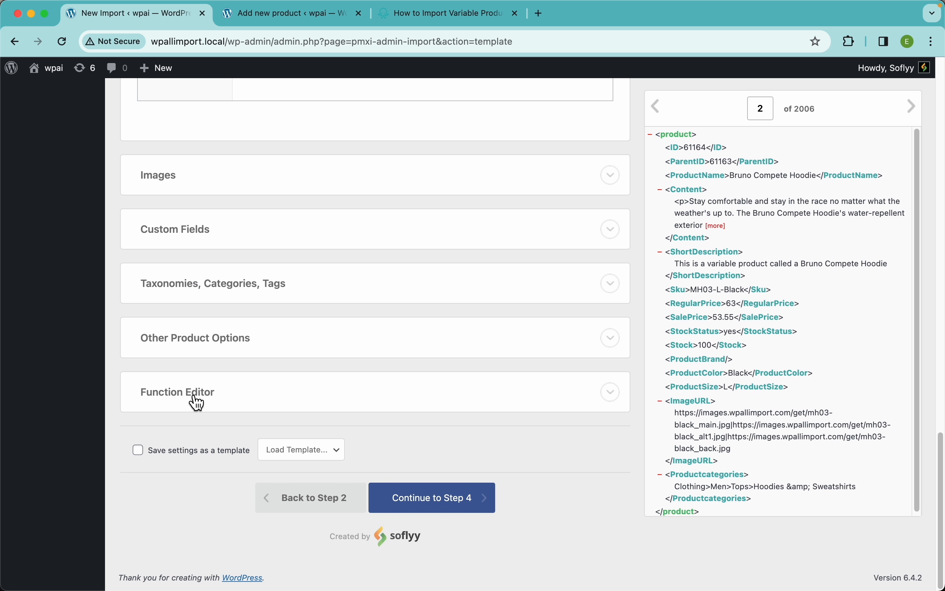
left_click(207, 401)
left_click(248, 435)
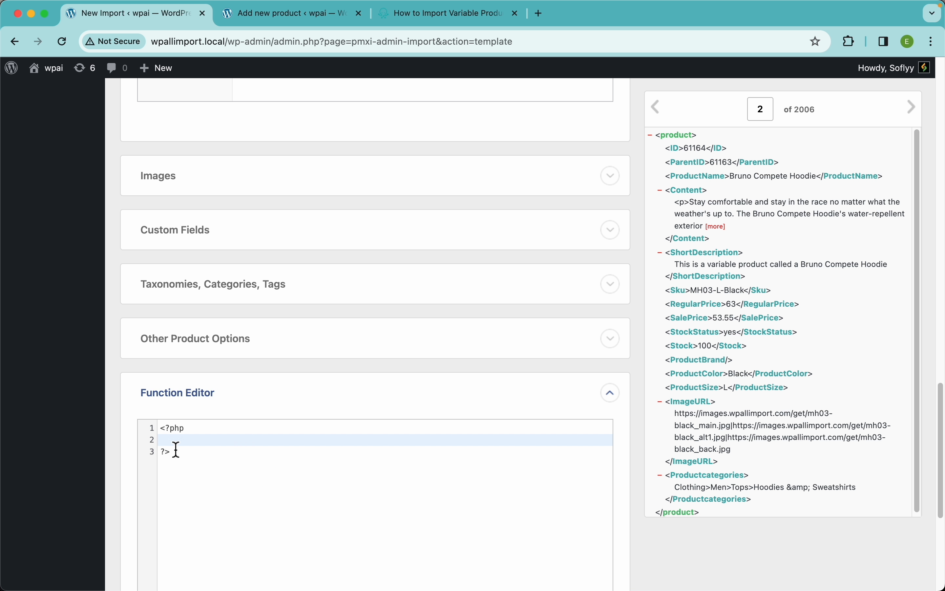
scroll(353, 309, "up", 15)
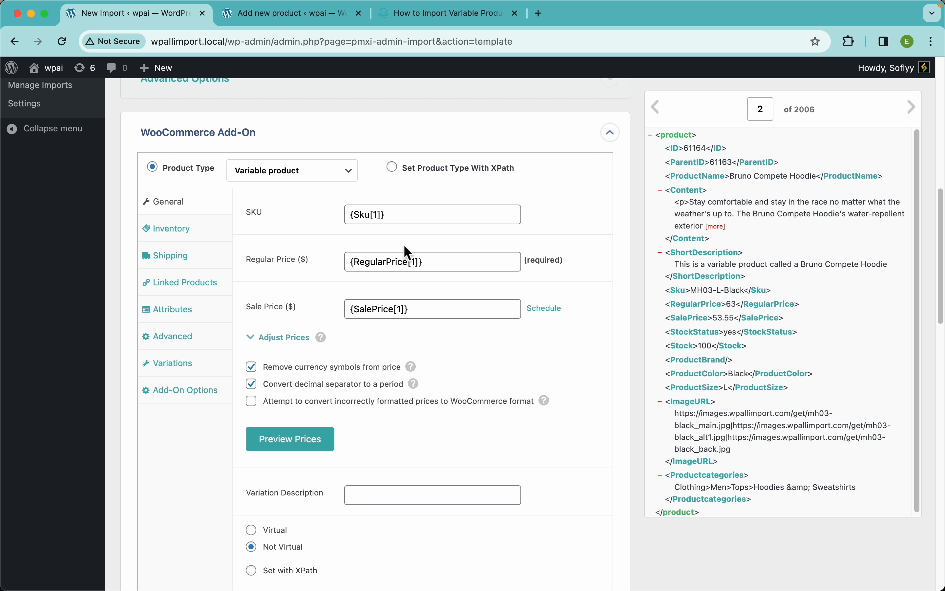
Expand the Adjust Prices options, keep the Regular Price adjustment in %, and show the help for that unit.
left_click(289, 338)
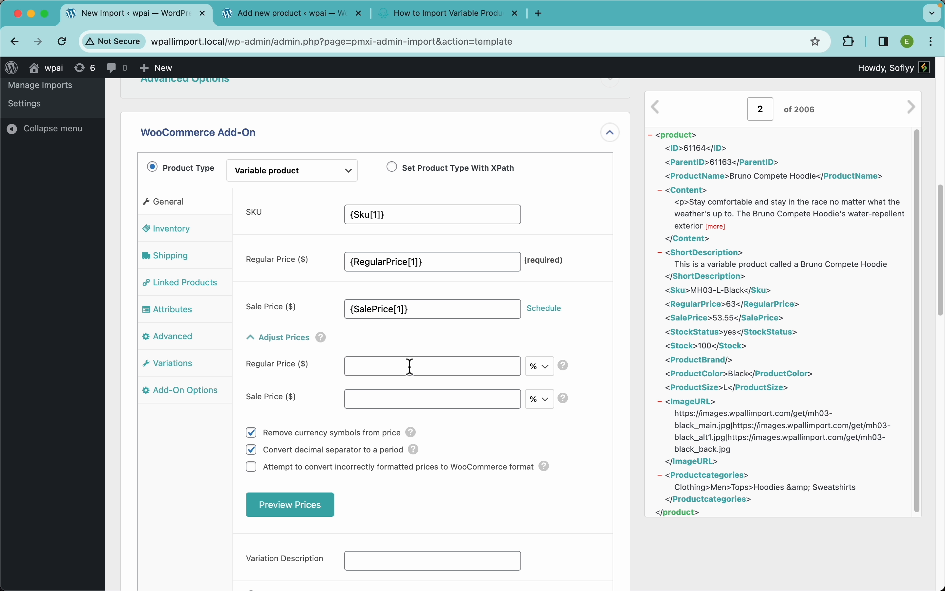
left_click(547, 371)
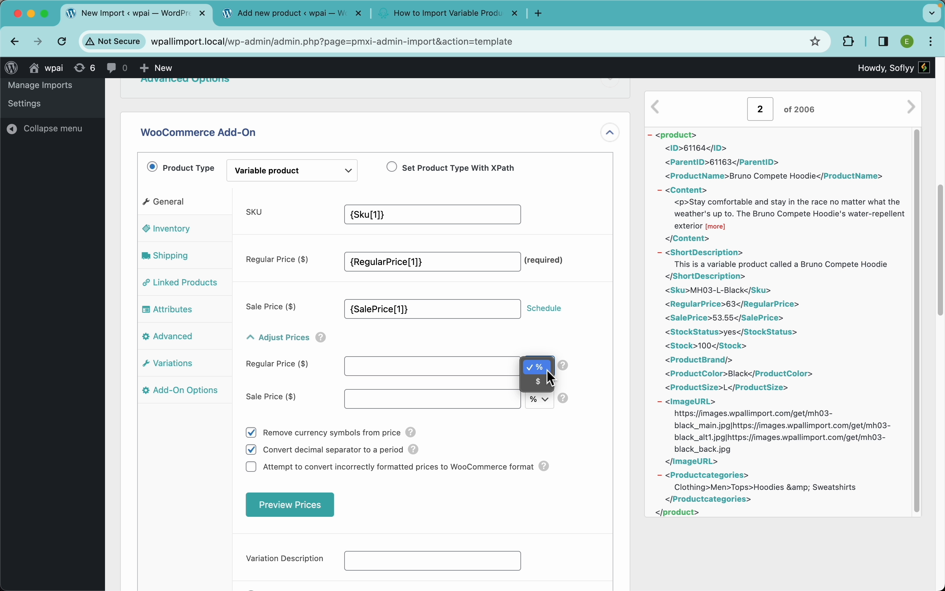
left_click(537, 367)
mouse_move(566, 370)
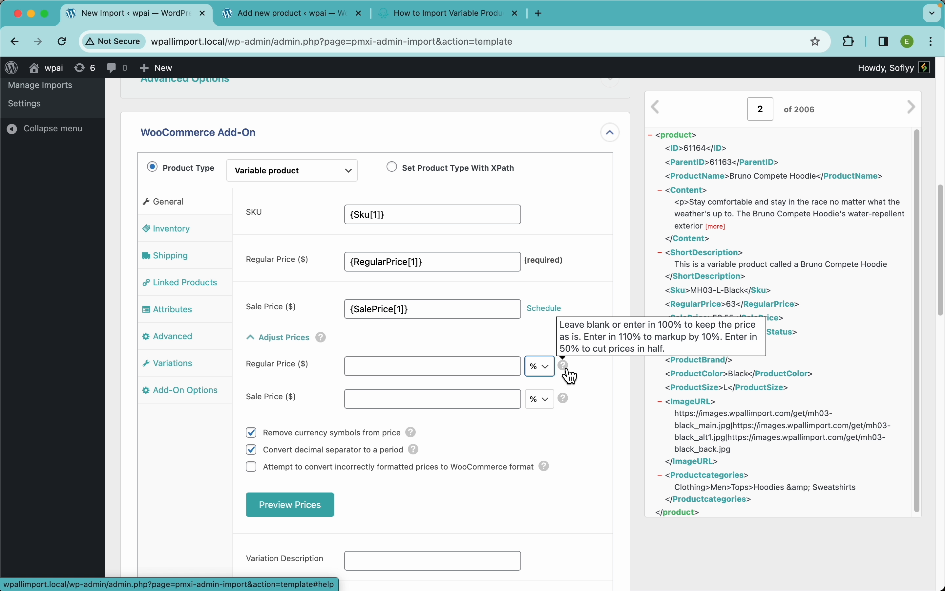
Switch the Regular Price adjustment unit to $, check its help, and switch it back to %.
left_click(542, 372)
left_click(543, 385)
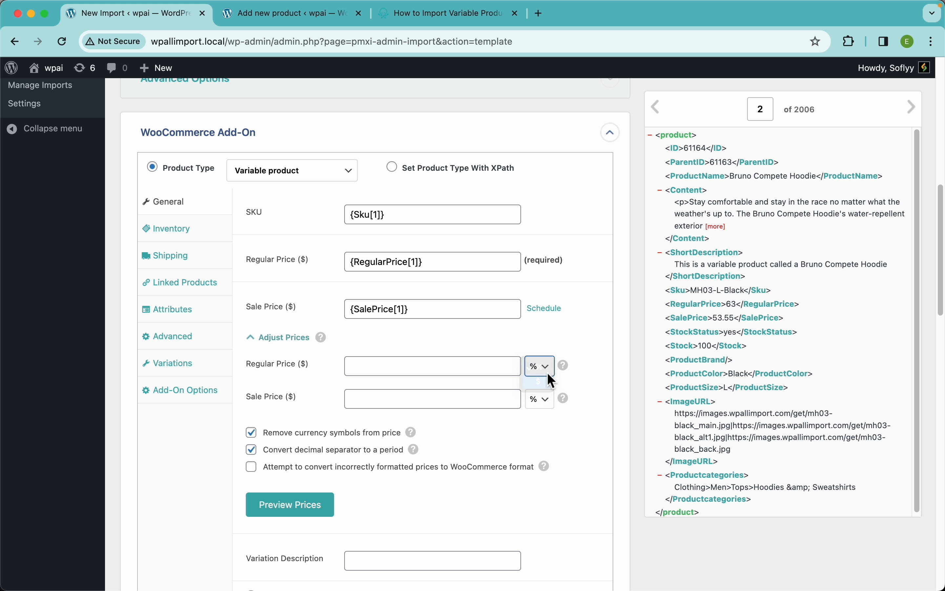
mouse_move(567, 374)
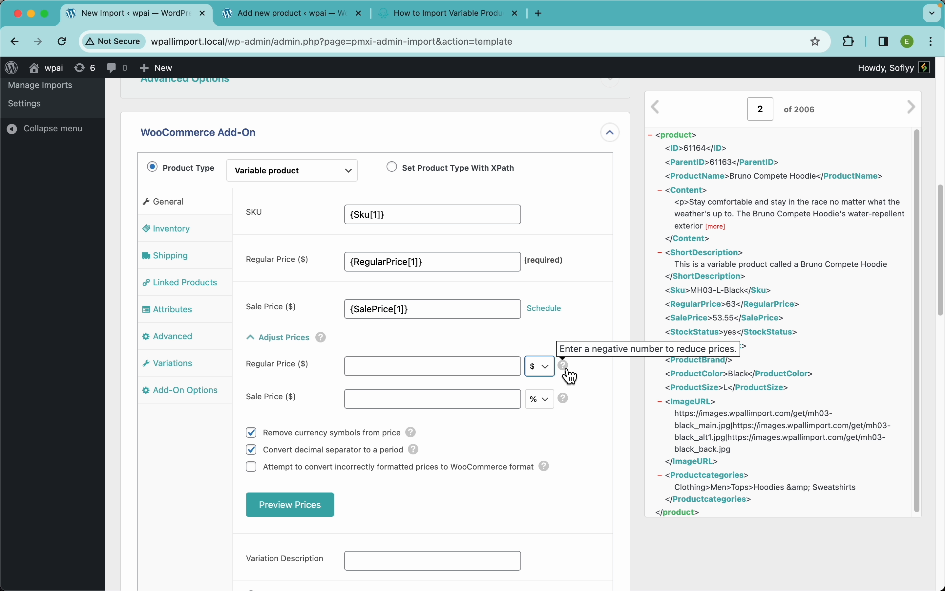
left_click(543, 371)
left_click(541, 354)
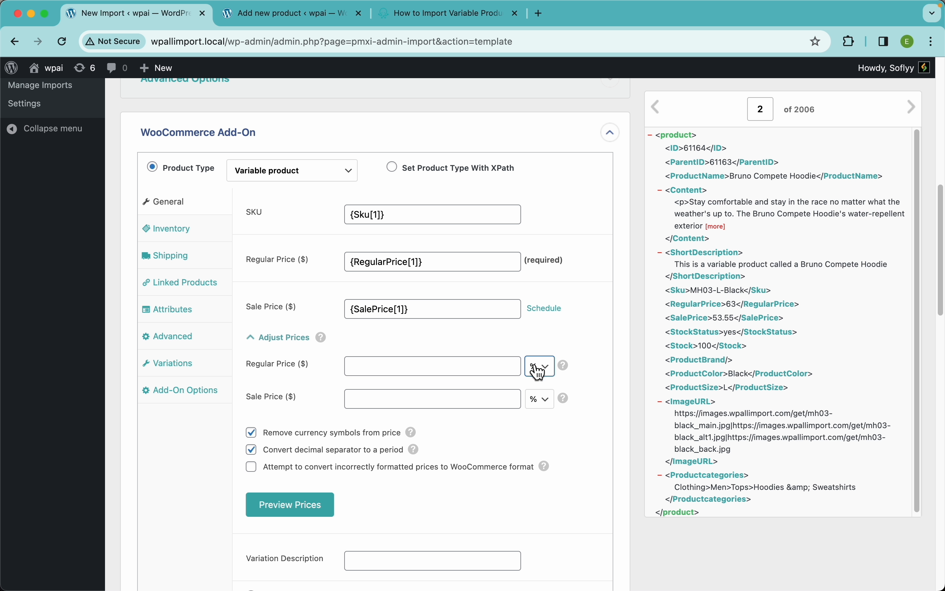
Preview the second record's prices with both price adjustment fields left blank.
left_click(482, 371)
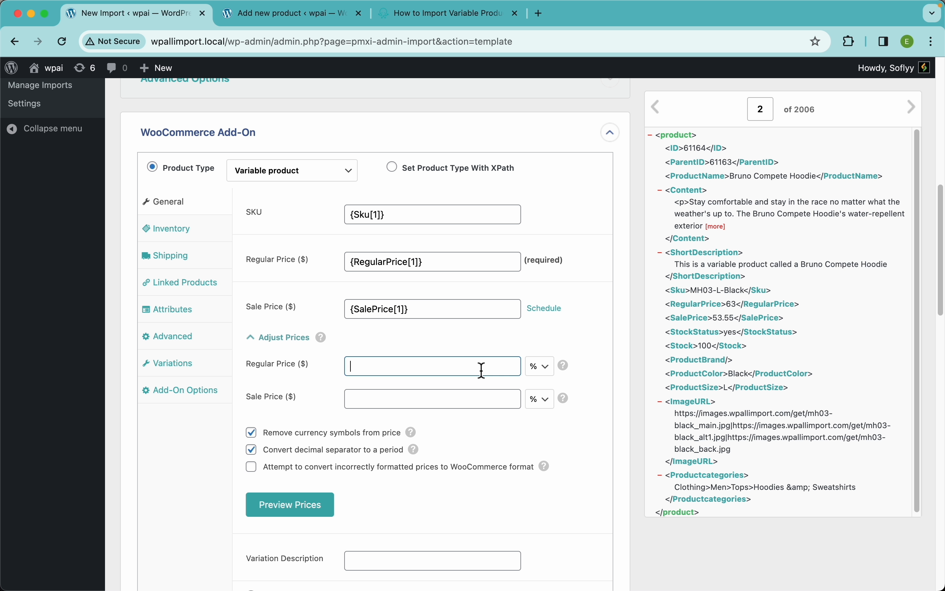
mouse_move(569, 372)
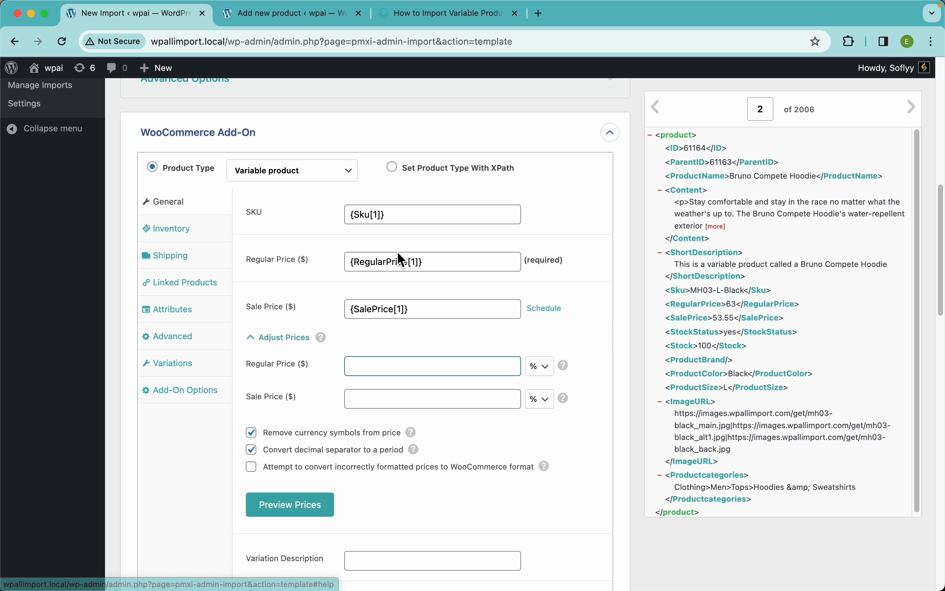
left_click_drag(428, 264, 342, 269)
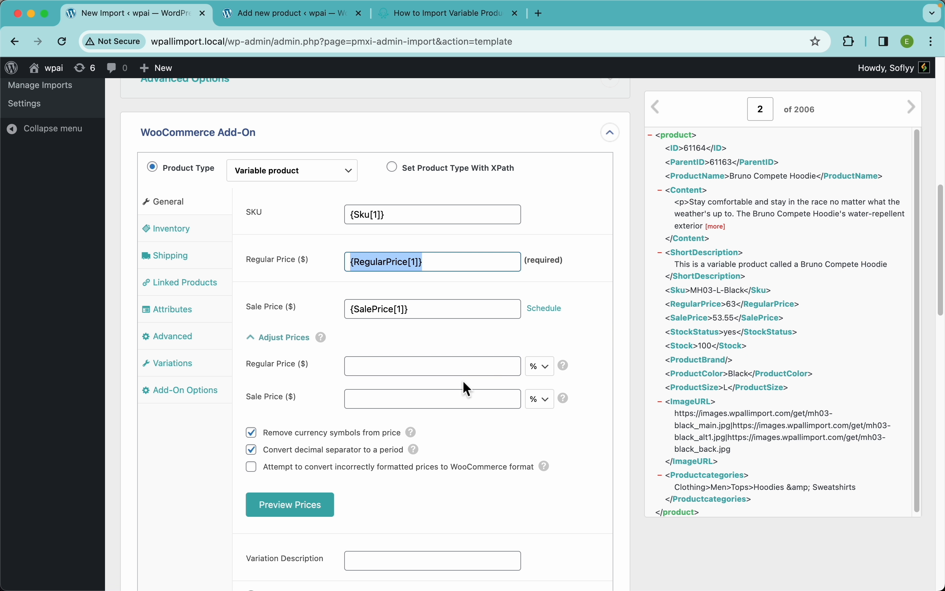
left_click(291, 508)
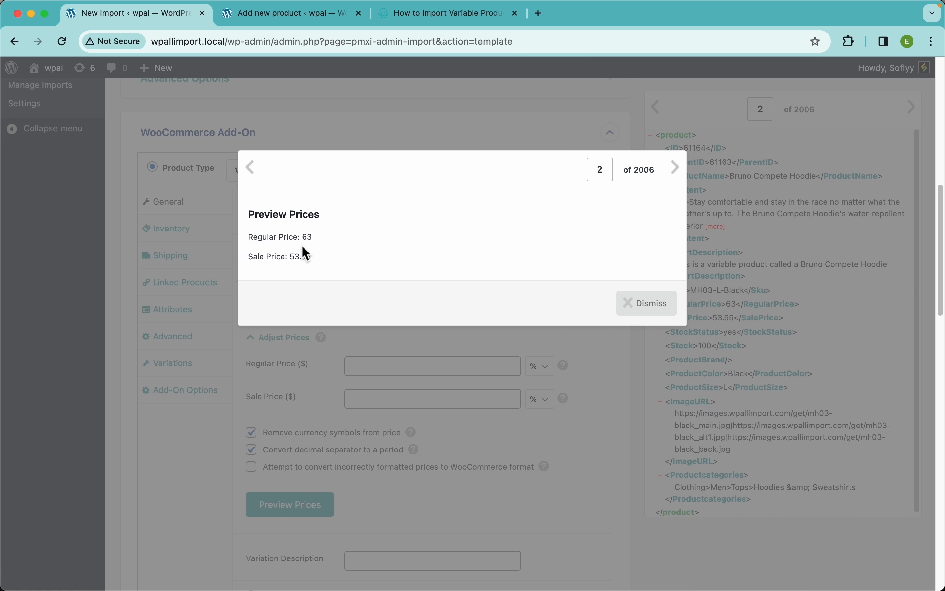
left_click(629, 303)
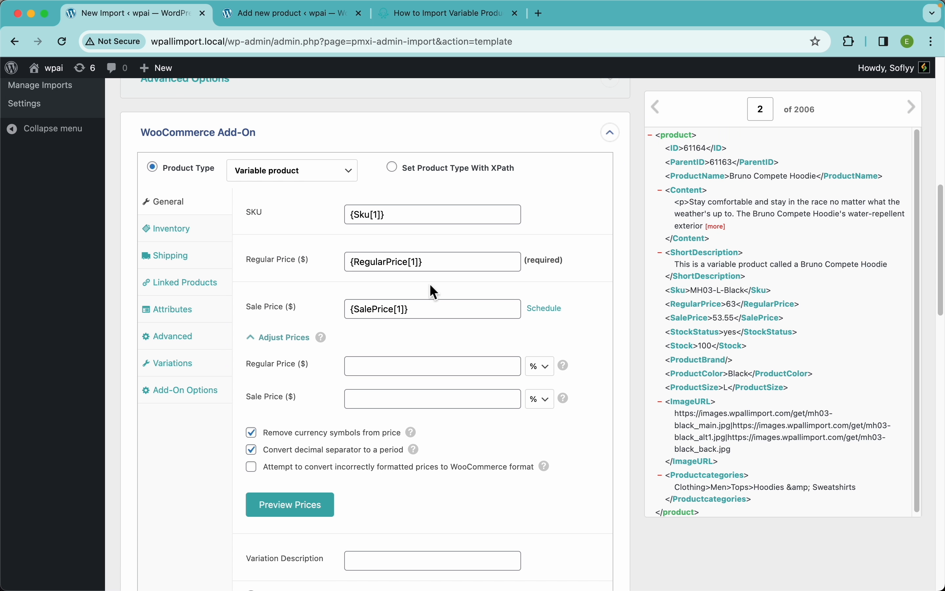
Set the Regular Price adjustment to 90% and preview the resulting prices.
left_click(410, 365)
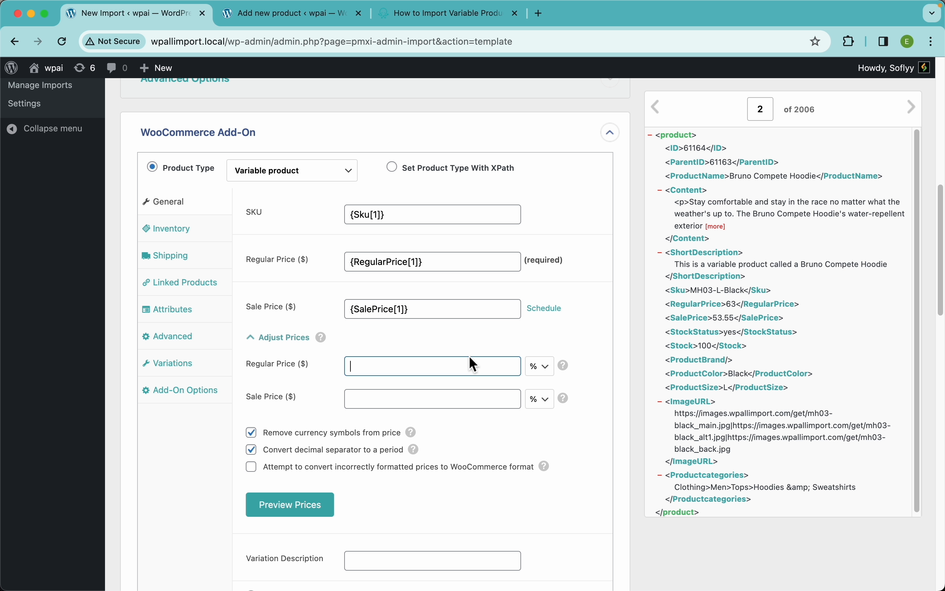
type("110")
key("super+a")
type("90")
left_click(306, 506)
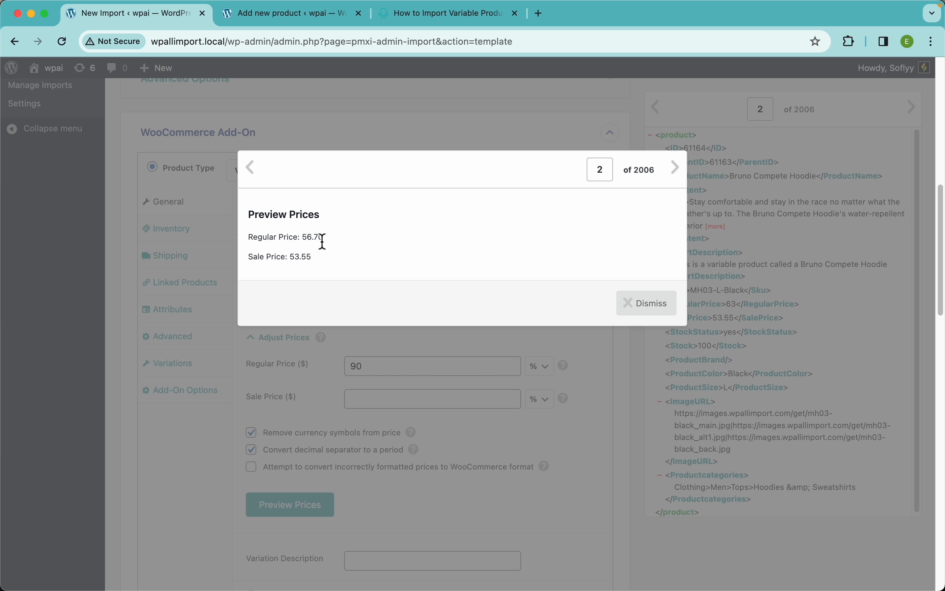
left_click(639, 303)
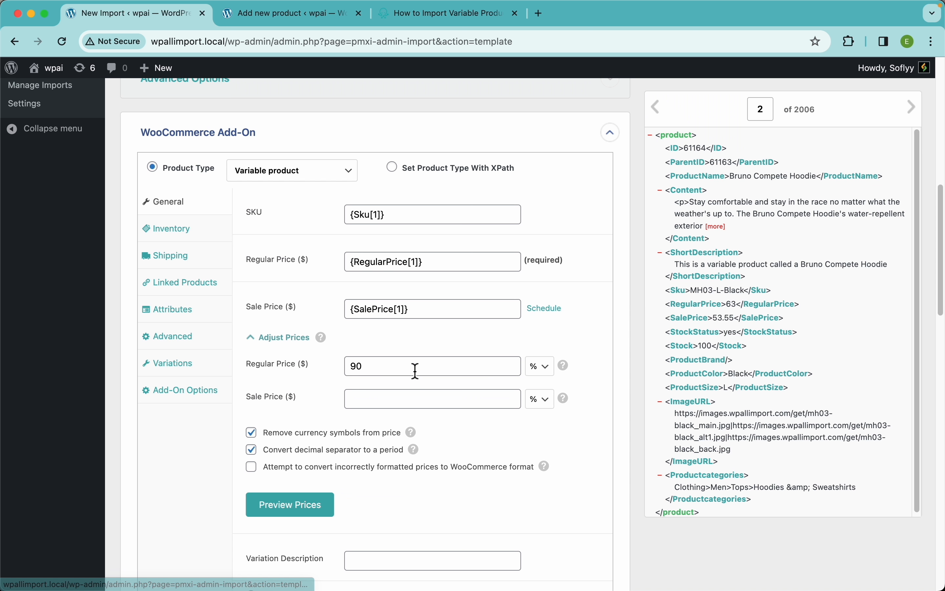
Set both the Regular Price and Sale Price adjustments to 110% and preview the resulting prices.
left_click_drag(391, 370, 321, 375)
type("110")
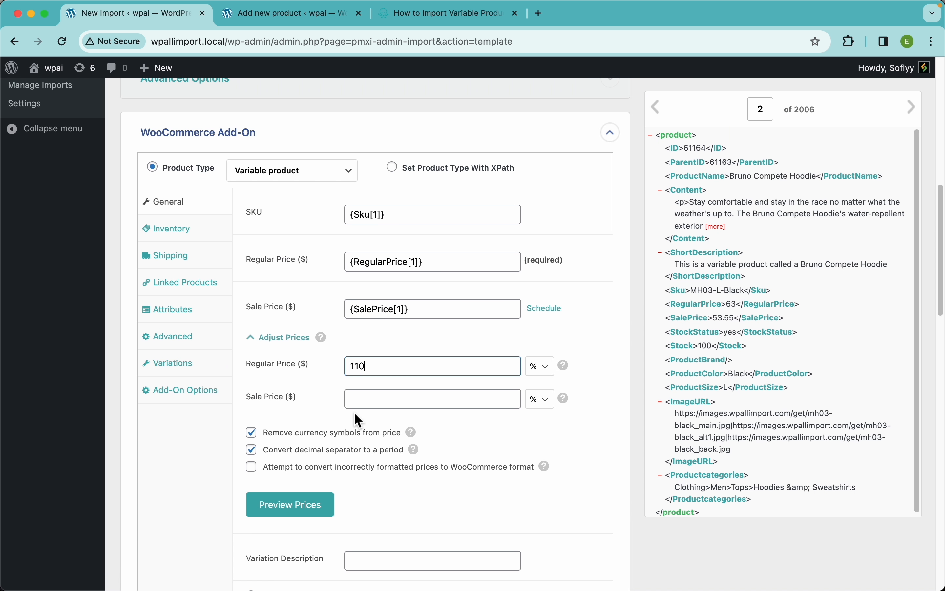
left_click(369, 402)
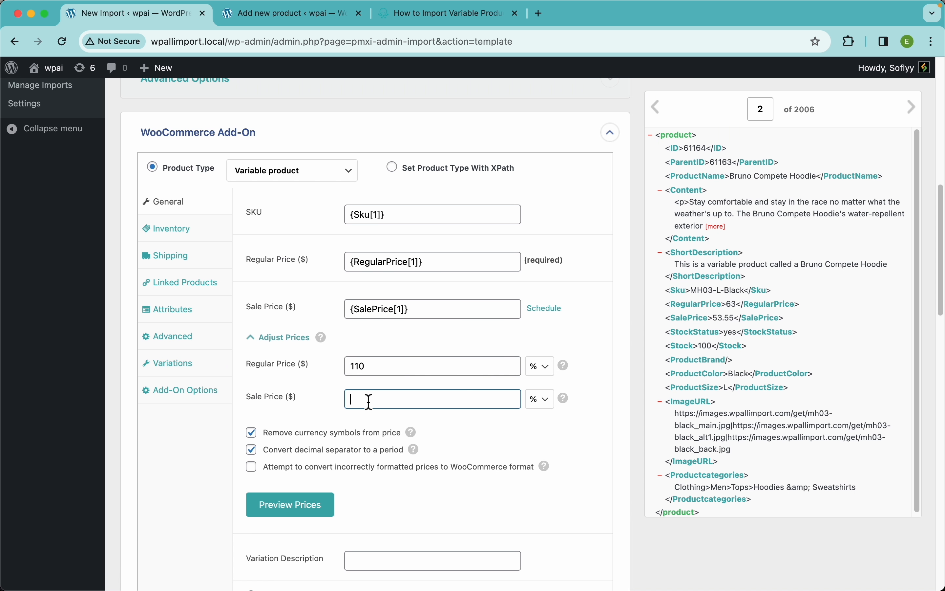
type("110")
left_click(336, 515)
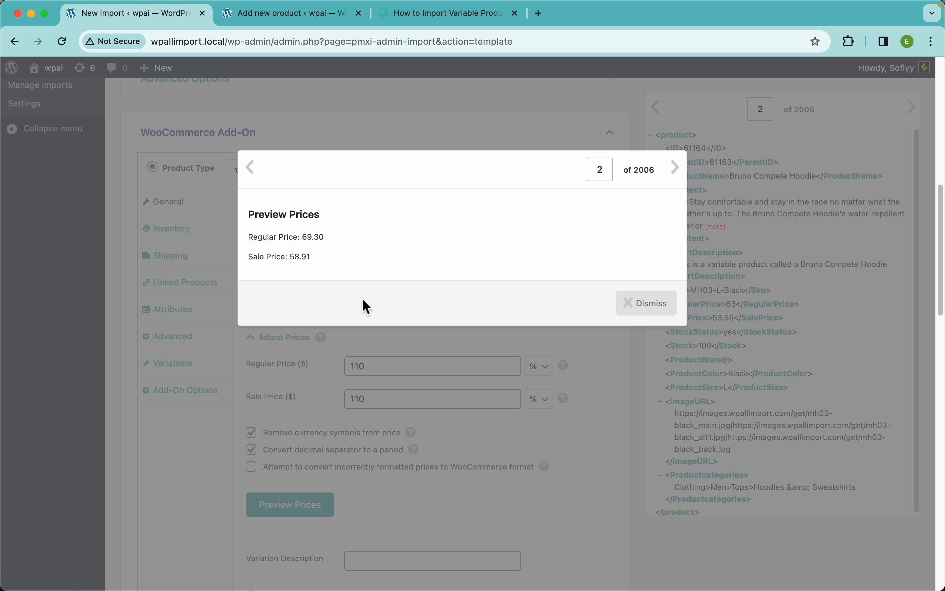
left_click(652, 309)
Try setting the tax status with XPath using {Content[1]}, and return to the fixed Tax Status option.
scroll(303, 338, "down", 5)
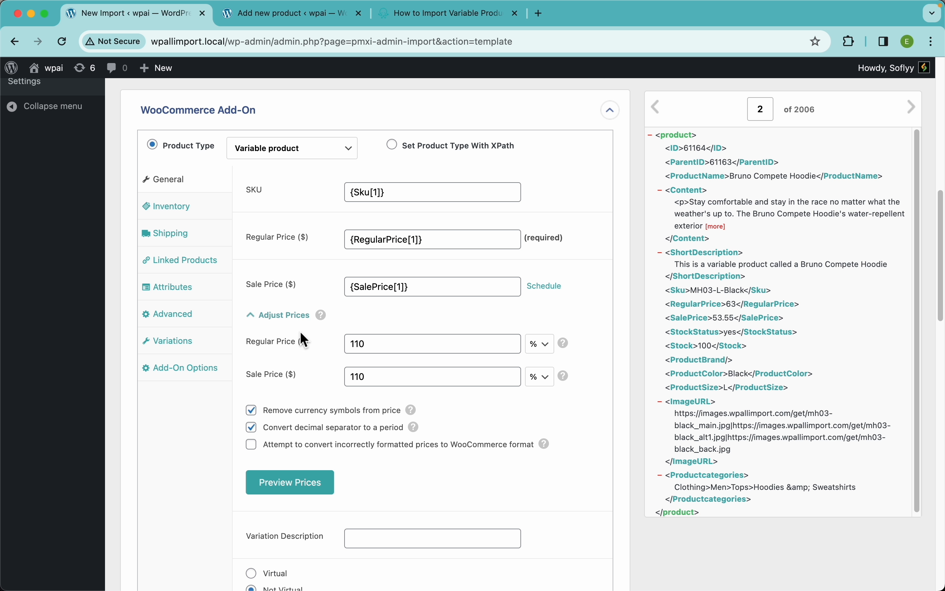
scroll(306, 342, "down", 4)
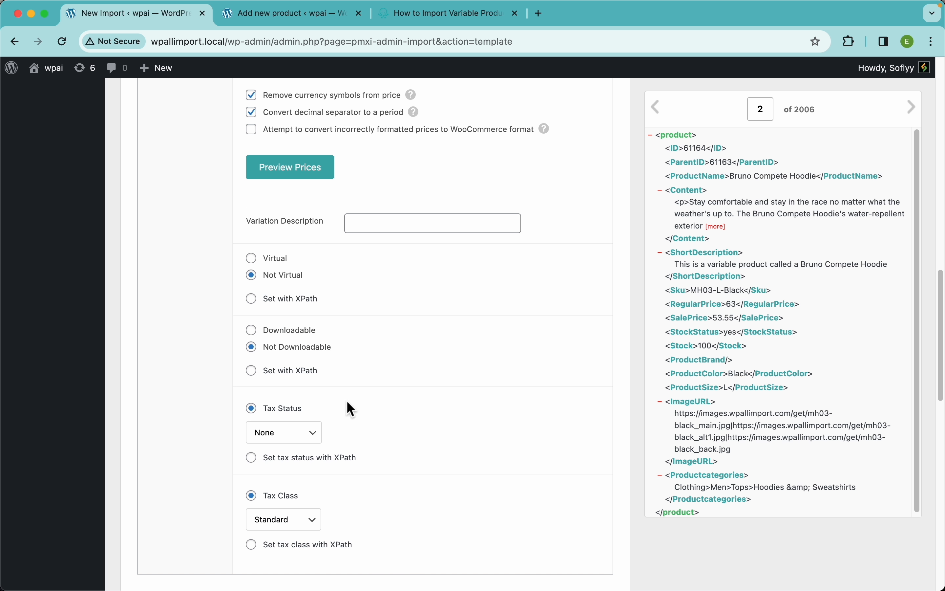
scroll(310, 438, "down", 2)
scroll(311, 437, "down", 1)
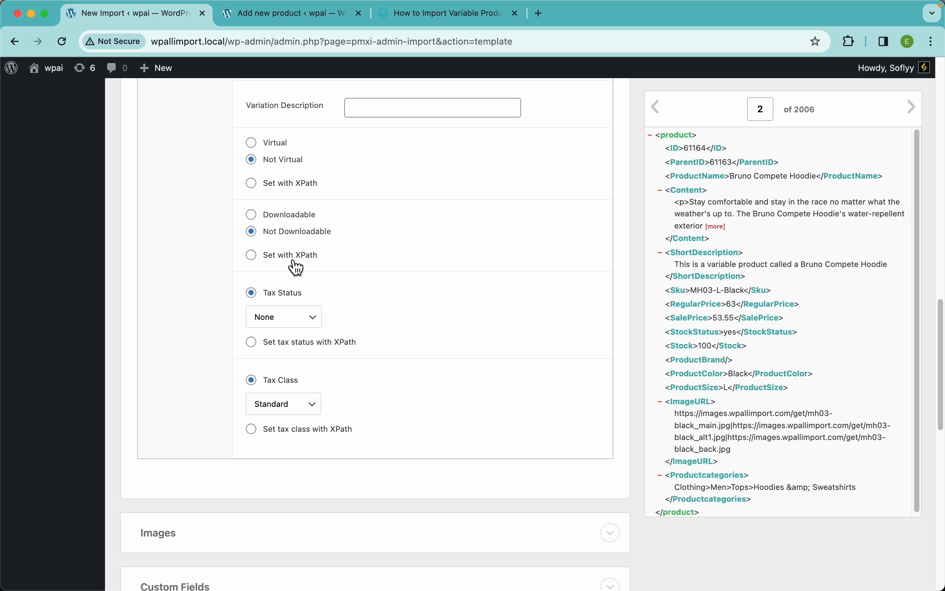
left_click(306, 255)
left_click(295, 344)
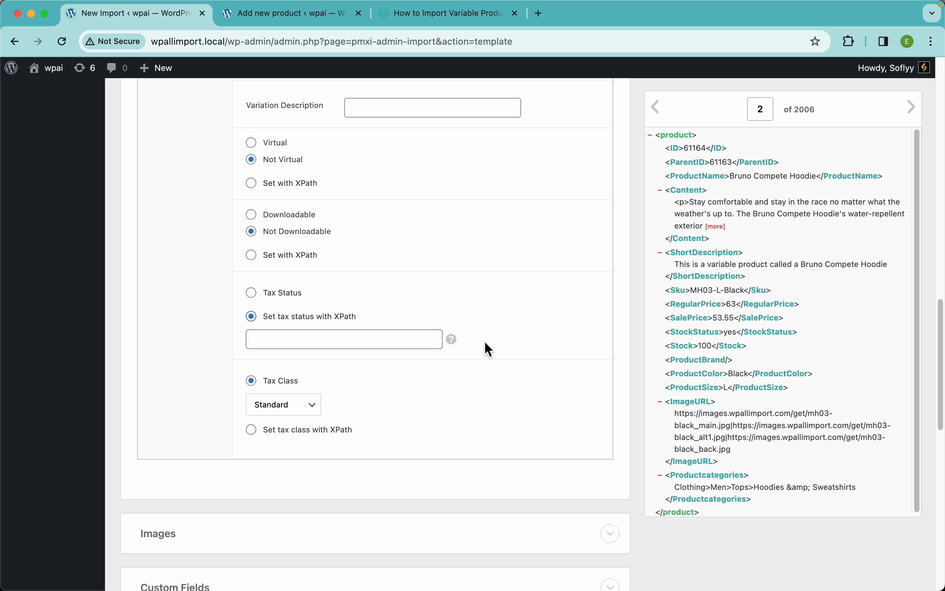
mouse_move(459, 345)
left_click_drag(699, 203, 376, 339)
triple_click(364, 333)
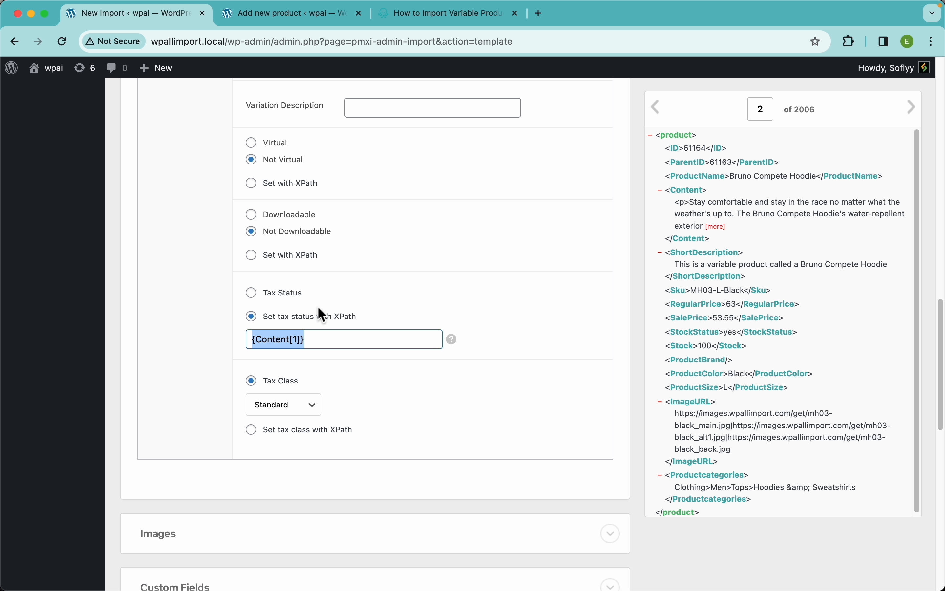
left_click(274, 293)
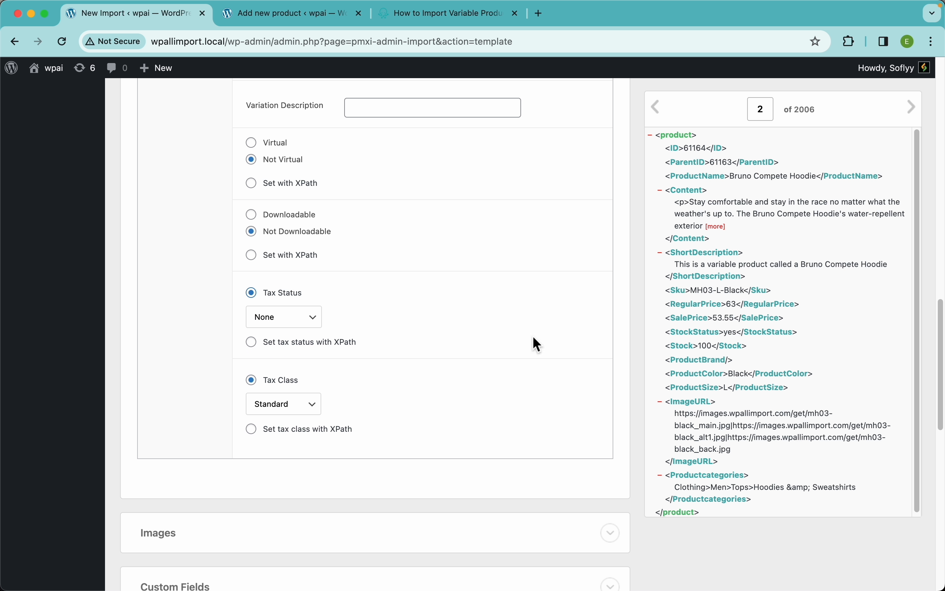
Enable stock management in the inventory settings, map Stock Qty to {Stock[1]}, and set the low stock threshold to 2.
scroll(202, 226, "up", 10)
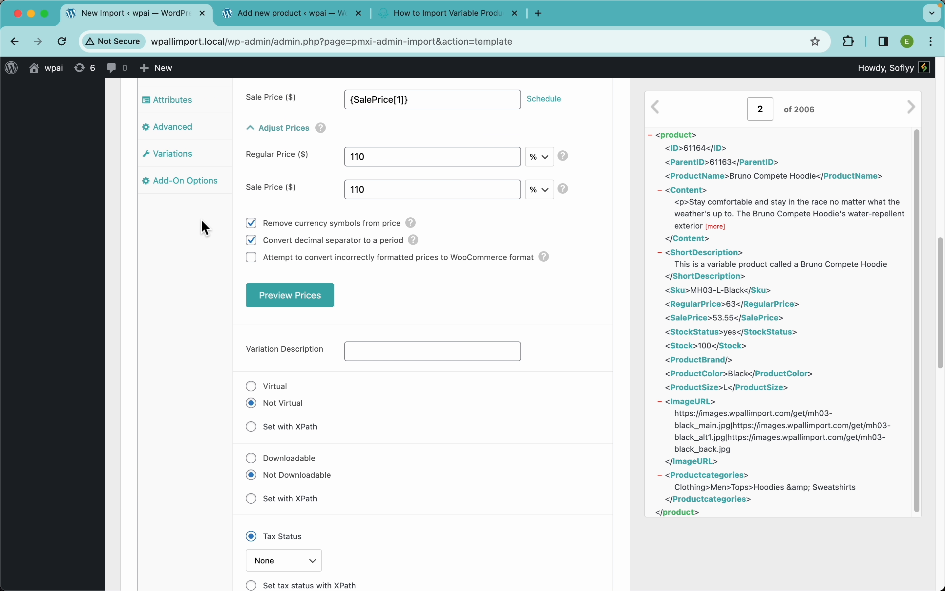
left_click(193, 196)
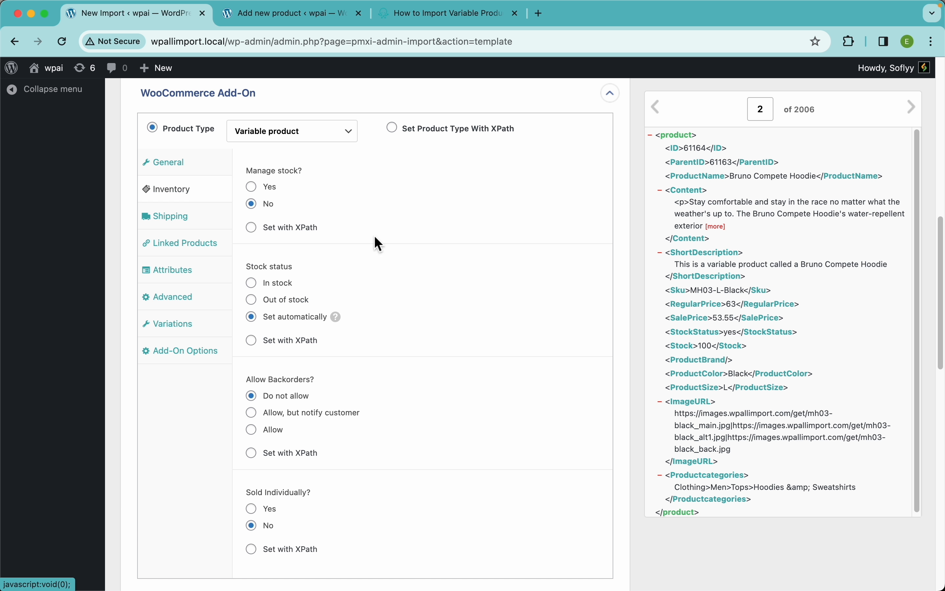
left_click(253, 187)
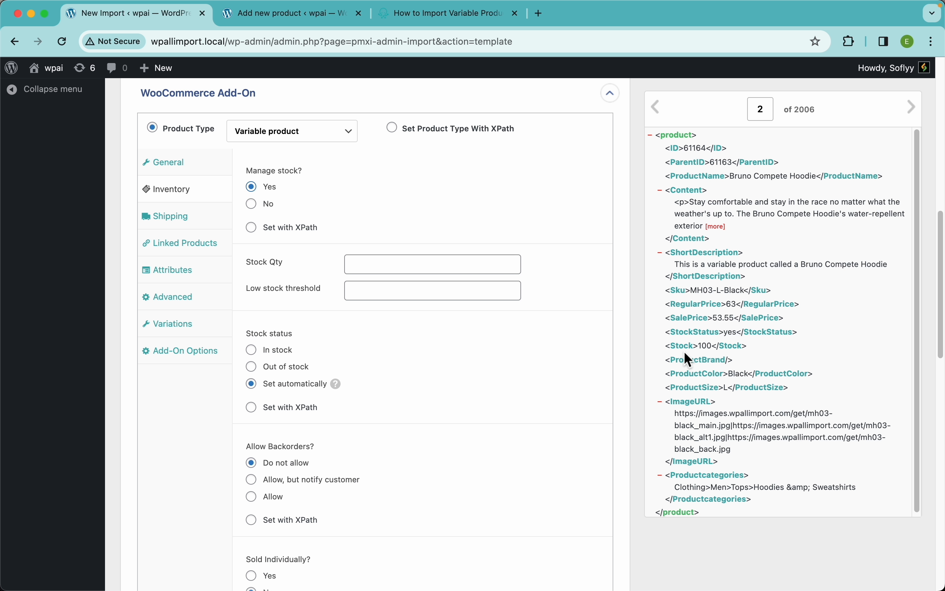
left_click_drag(691, 354, 472, 265)
left_click(419, 299)
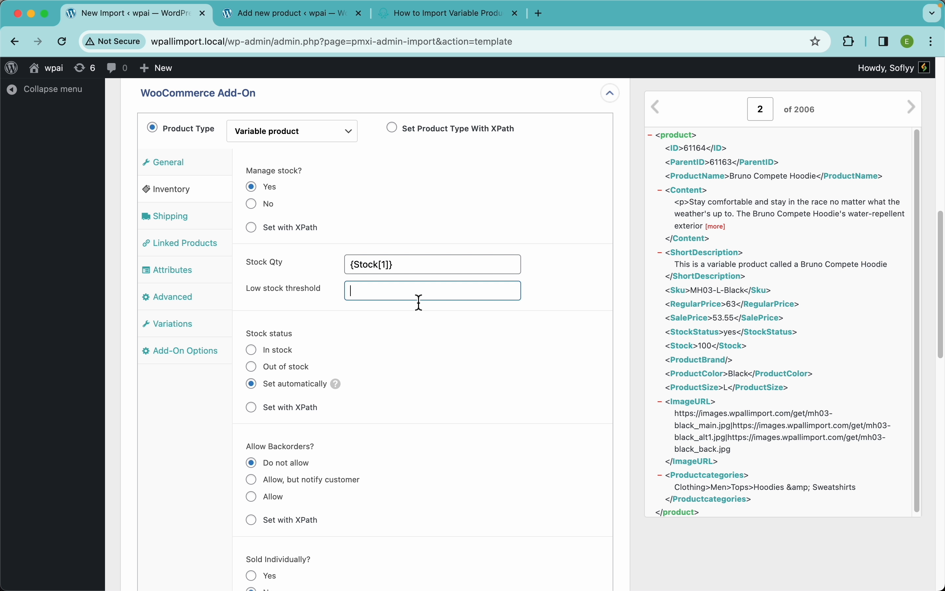
type("2")
Set the stock status with XPath and map it to {StockStatus[1]}.
scroll(386, 323, "down", 1)
scroll(385, 321, "down", 3)
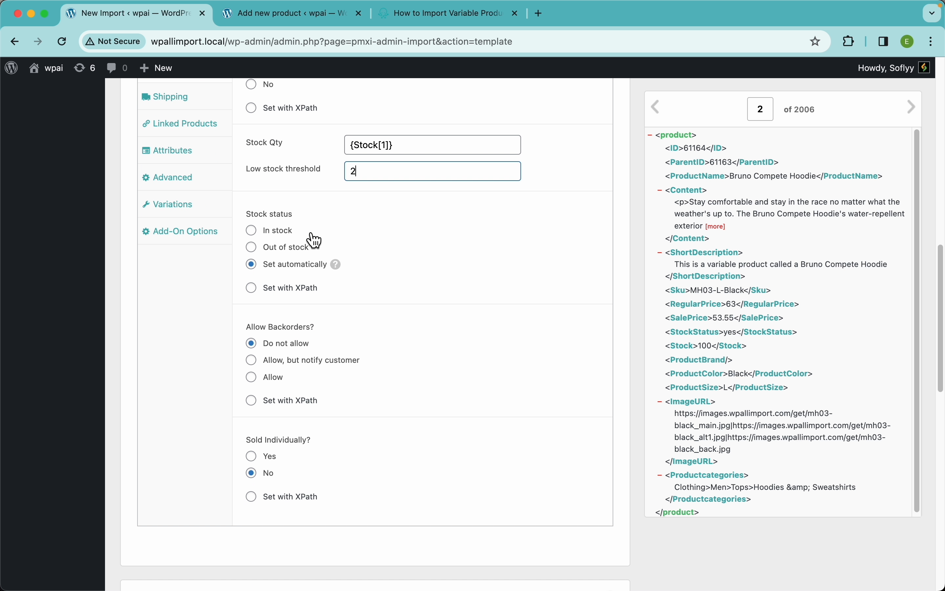
left_click(389, 244)
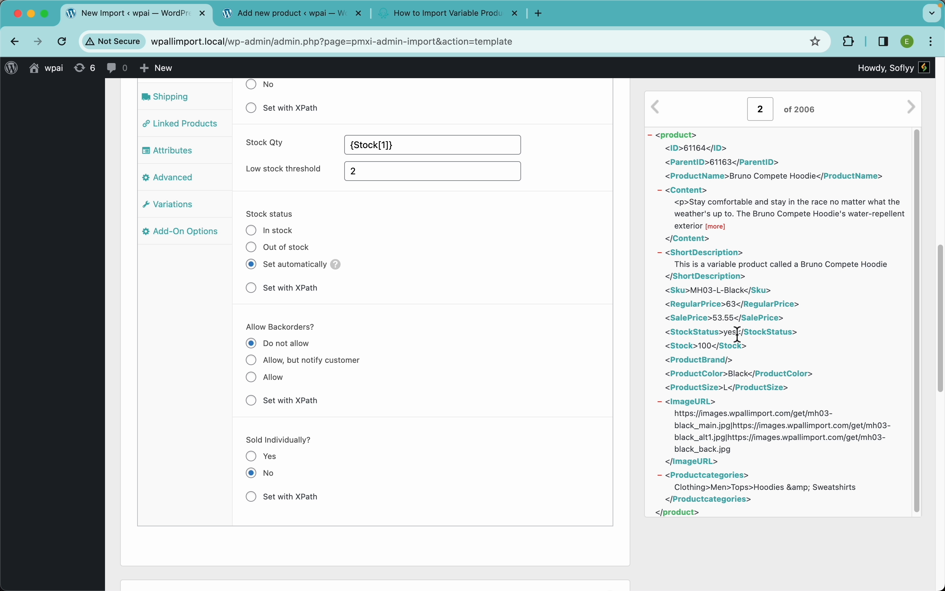
left_click(285, 298)
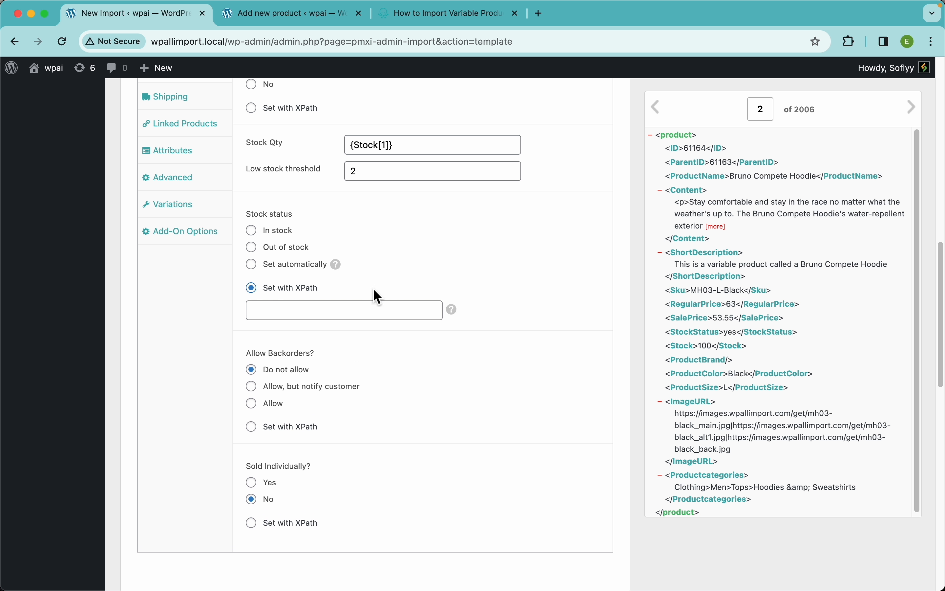
mouse_move(457, 315)
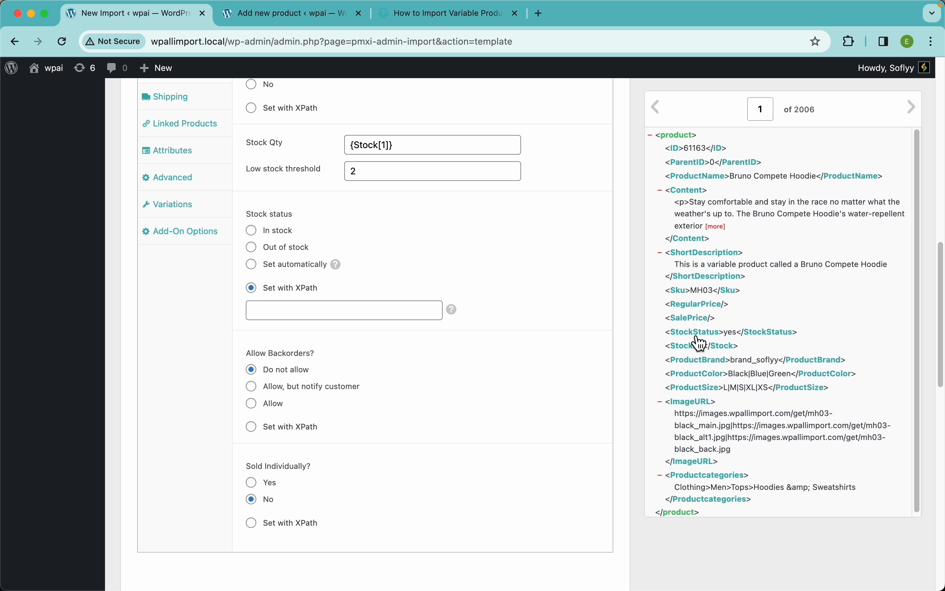
left_click_drag(696, 333, 381, 311)
Make room for custom code by adding blank lines between the PHP tags in the Function Editor.
scroll(393, 352, "down", 15)
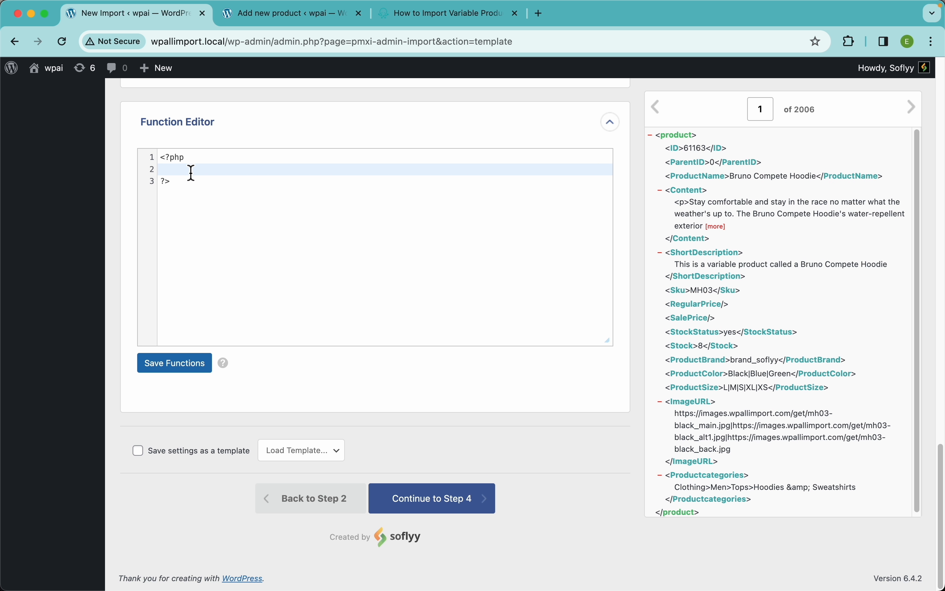
key("Return")
key("Return")
key("Up")
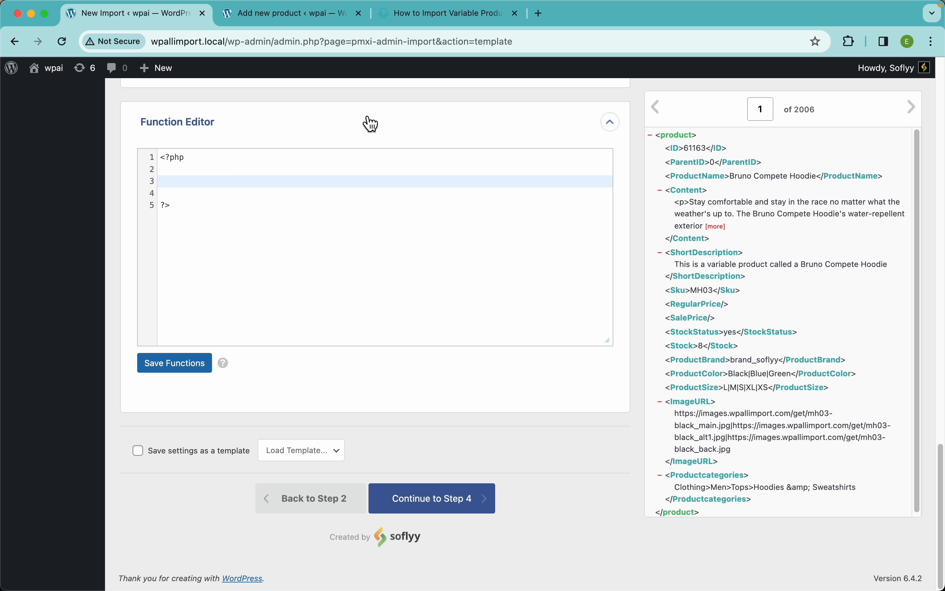
Open the Inline PHP page under Custom Code in the WP All Import documentation and review its function examples.
left_click(433, 22)
scroll(176, 348, "down", 10)
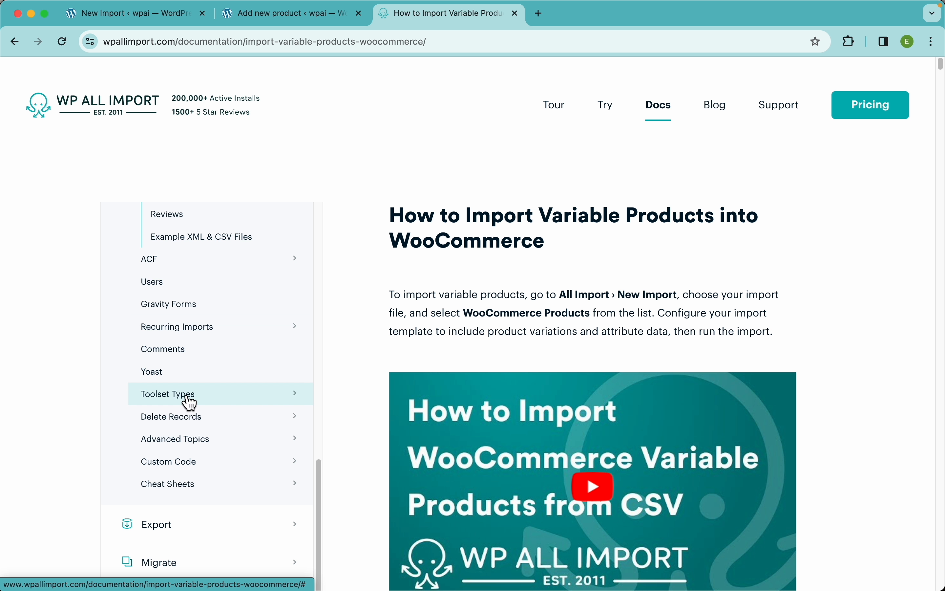
scroll(190, 401, "up", 8)
scroll(186, 352, "down", 8)
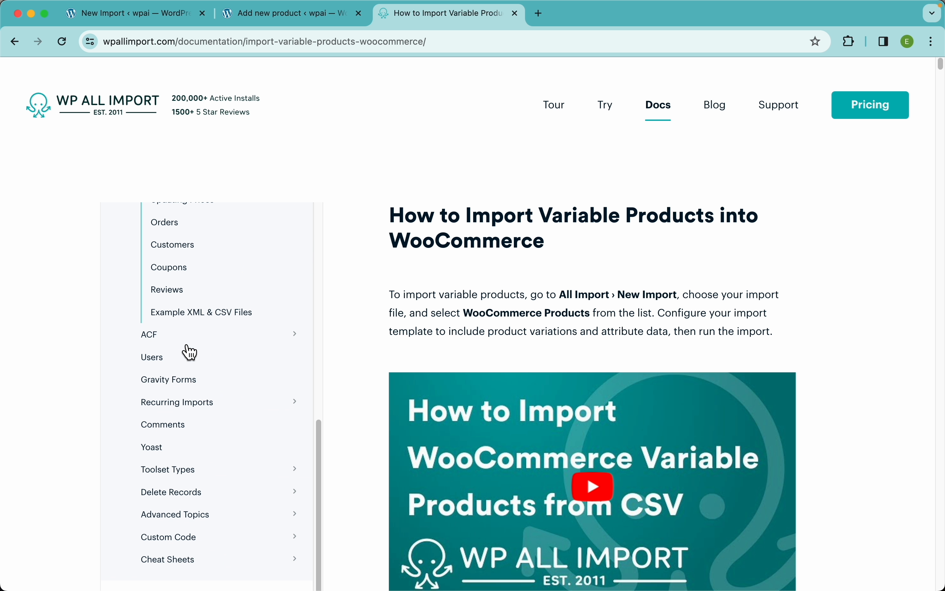
left_click(181, 462)
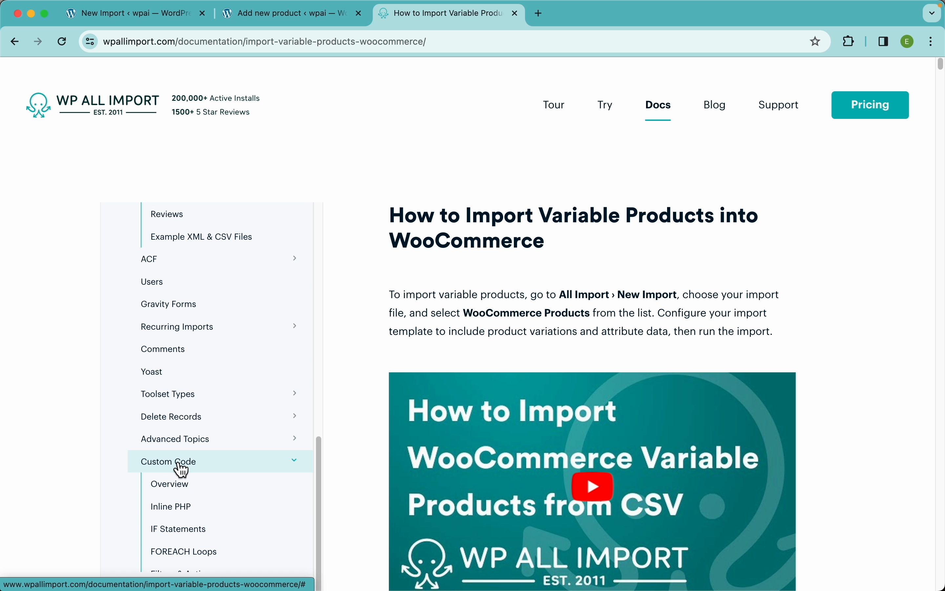
scroll(181, 516, "down", 3)
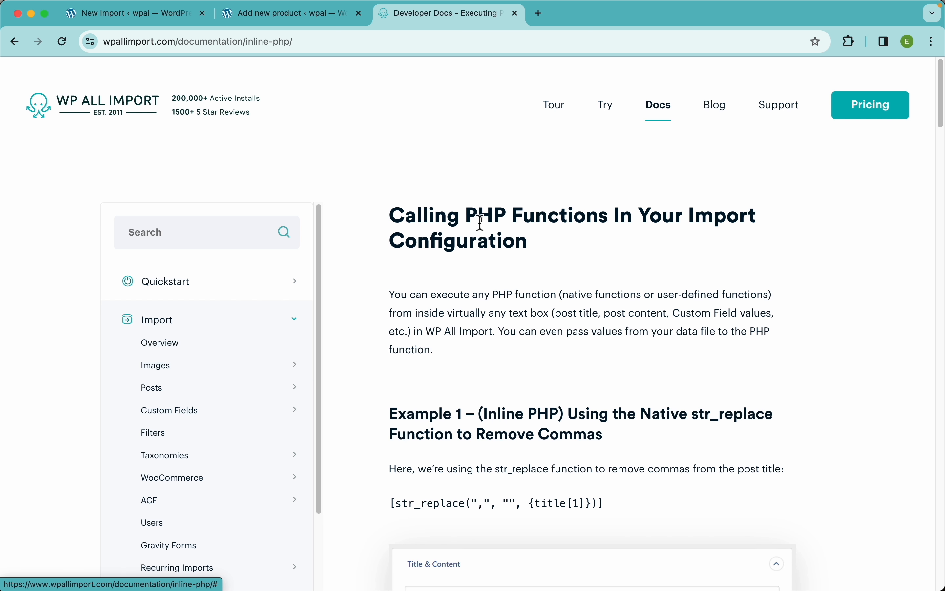
scroll(864, 320, "down", 15)
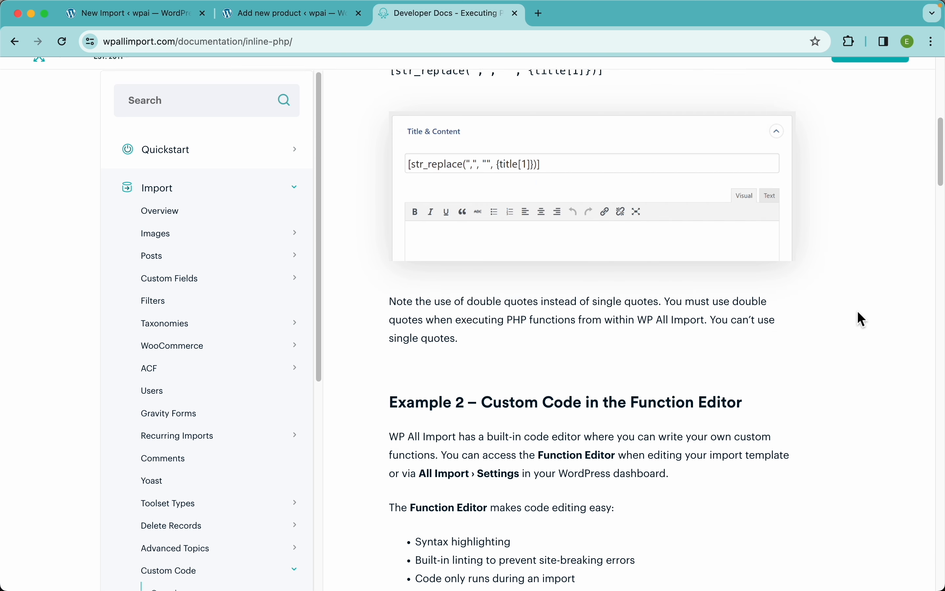
scroll(864, 319, "up", 12)
scroll(864, 319, "up", 1)
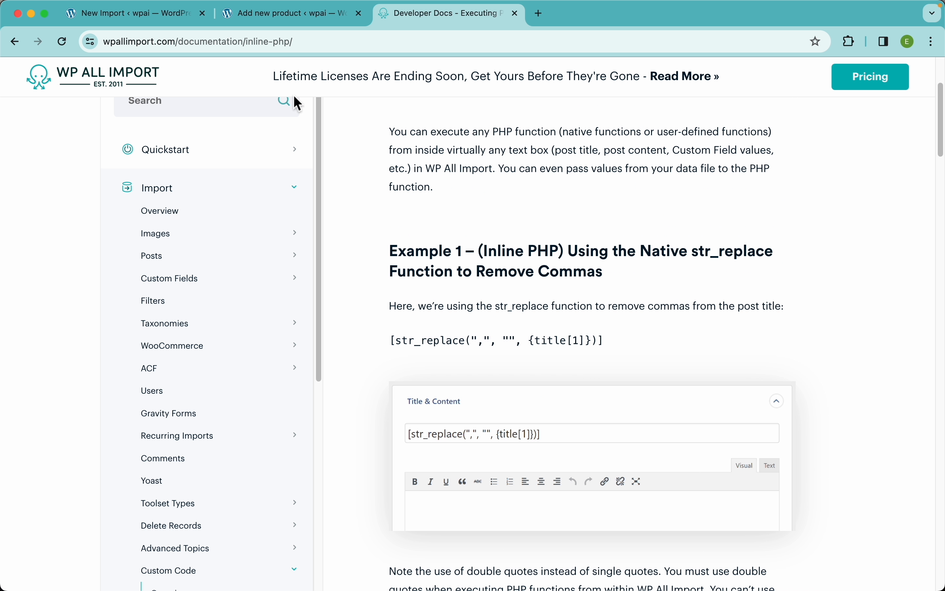
Back in the import template, add and save a soflyy_replaceValue($stock) function converting 'yes' to 'instock' and 'no' to 'outofstock'.
left_click(145, 20)
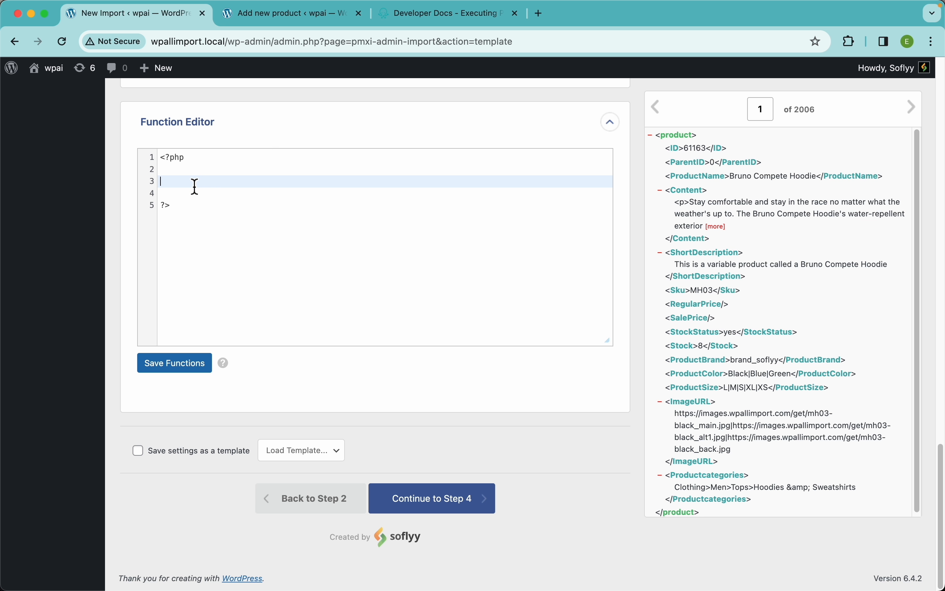
type("function soflyy_replaceValue($stock) {     switch ($stock) {         case 'yes':             return 'instock';         case 'no':             return 'outofstock';         default:             return $stock;     } }")
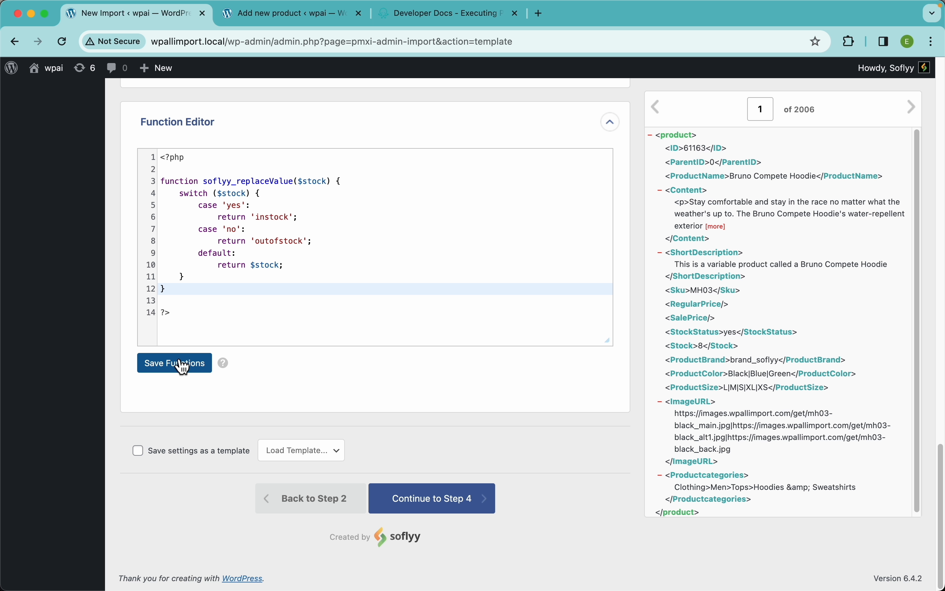
left_click(181, 370)
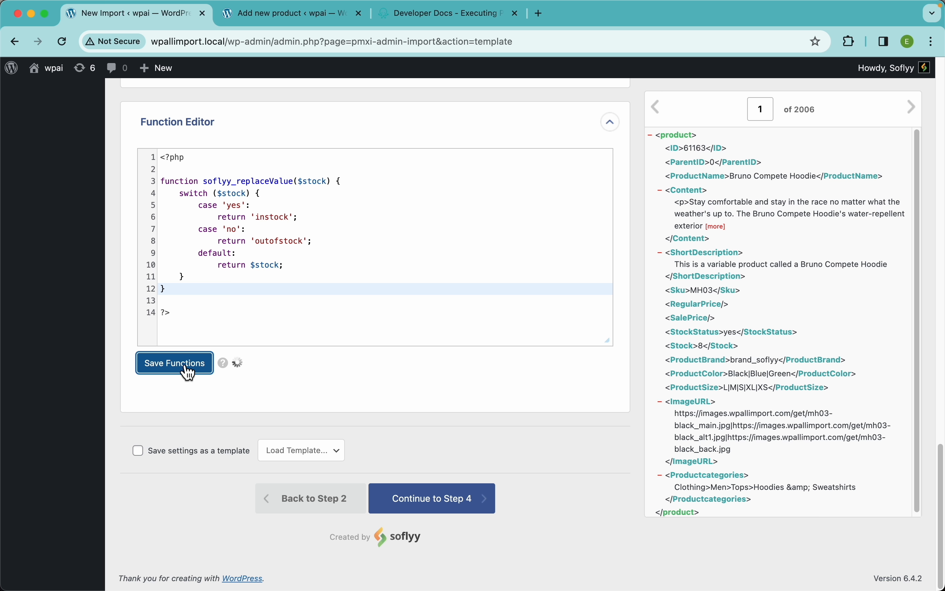
Wrap the stock status XPath in the custom function so it reads [soflyy_replaceValue({StockStatus[1]})].
double_click(244, 182)
key("super+c")
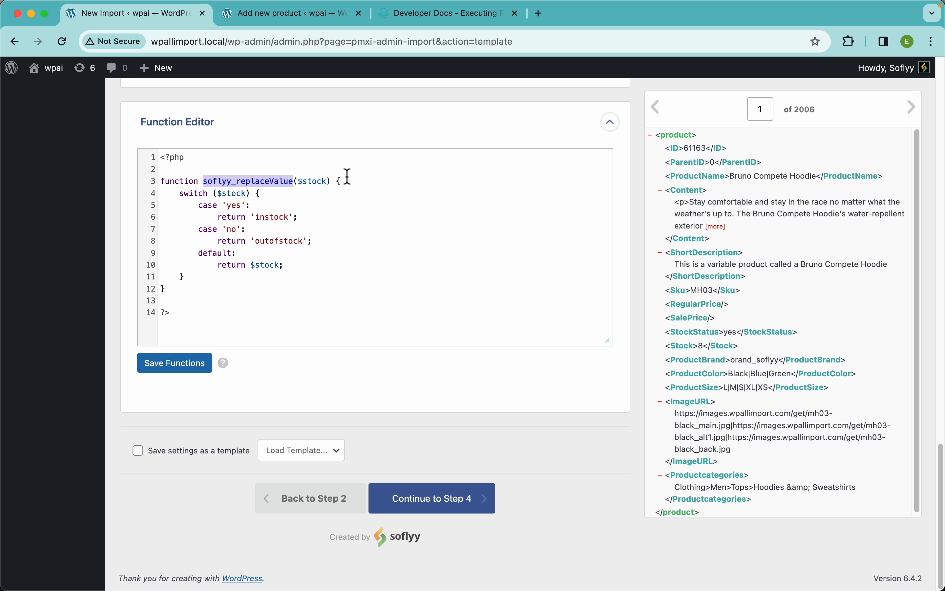
scroll(348, 178, "up", 15)
scroll(348, 178, "up", 5)
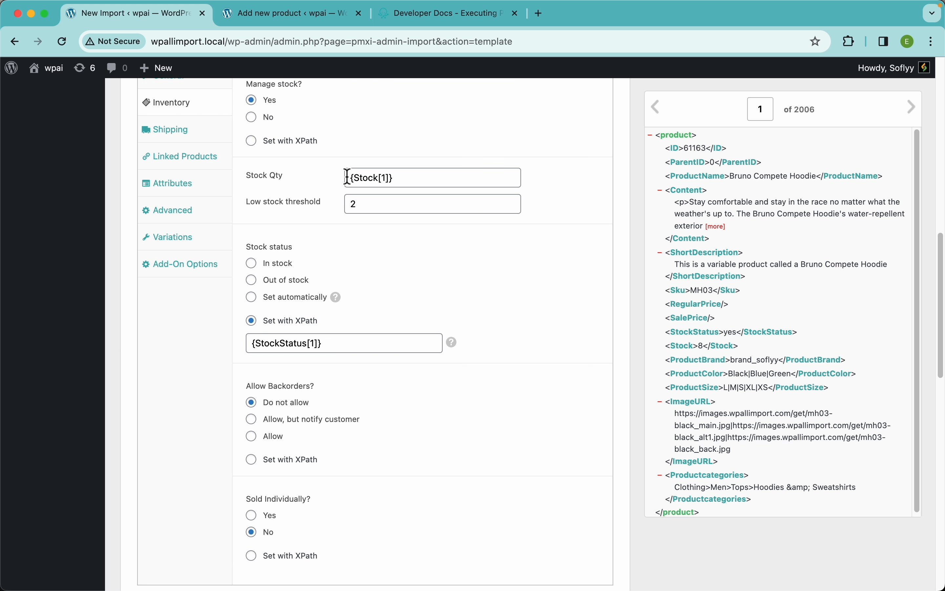
left_click(252, 387)
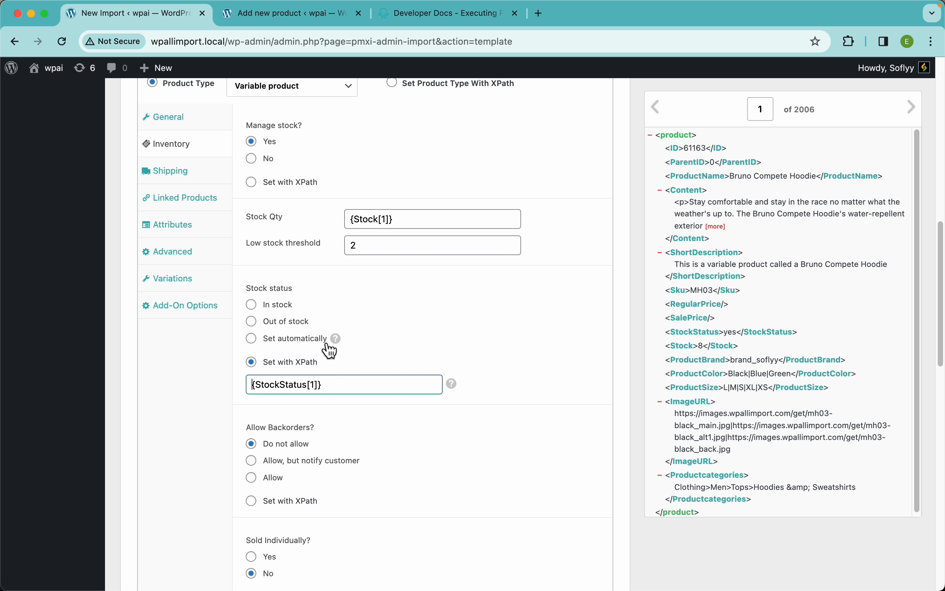
type("[")
key("super+v")
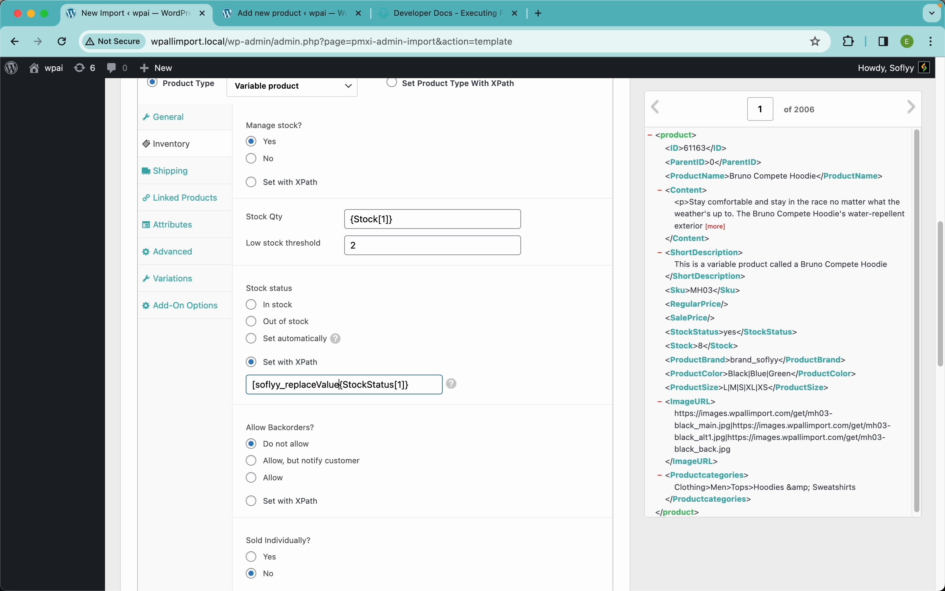
type("(")
type(")")
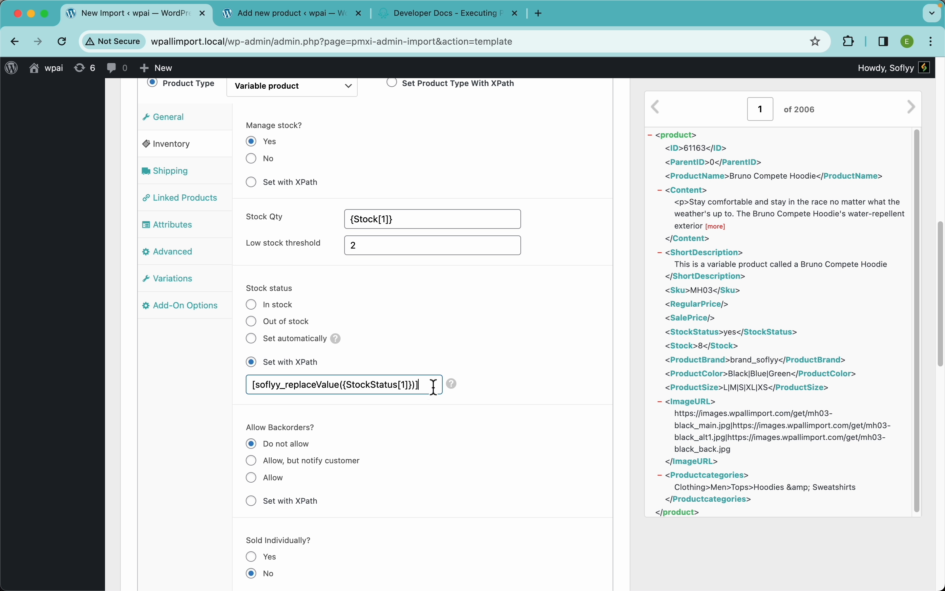
Replace the product description content with a copy of [soflyy_replaceValue({StockStatus[1]})] and preview the first record's output.
key("super+a")
key("super+c")
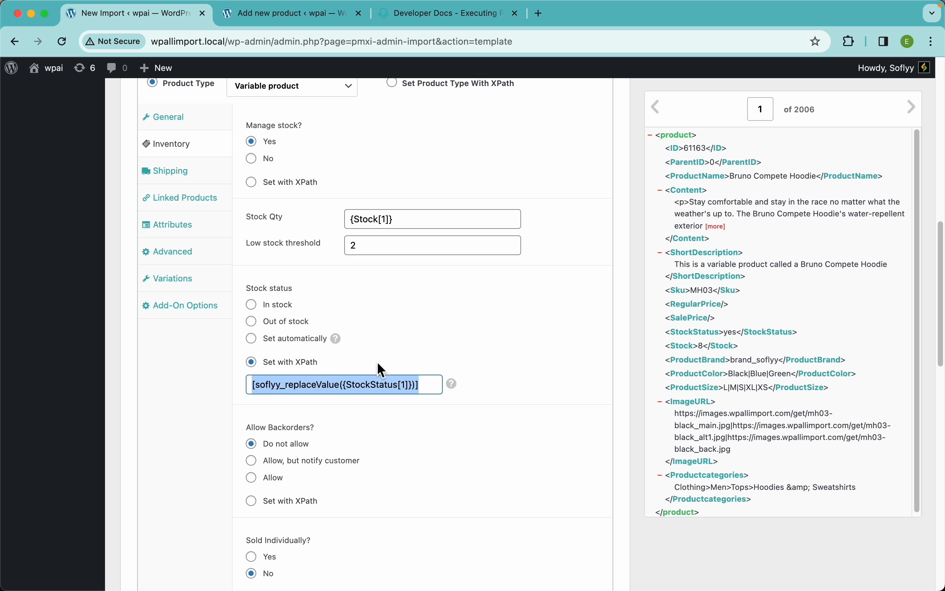
scroll(430, 332, "up", 15)
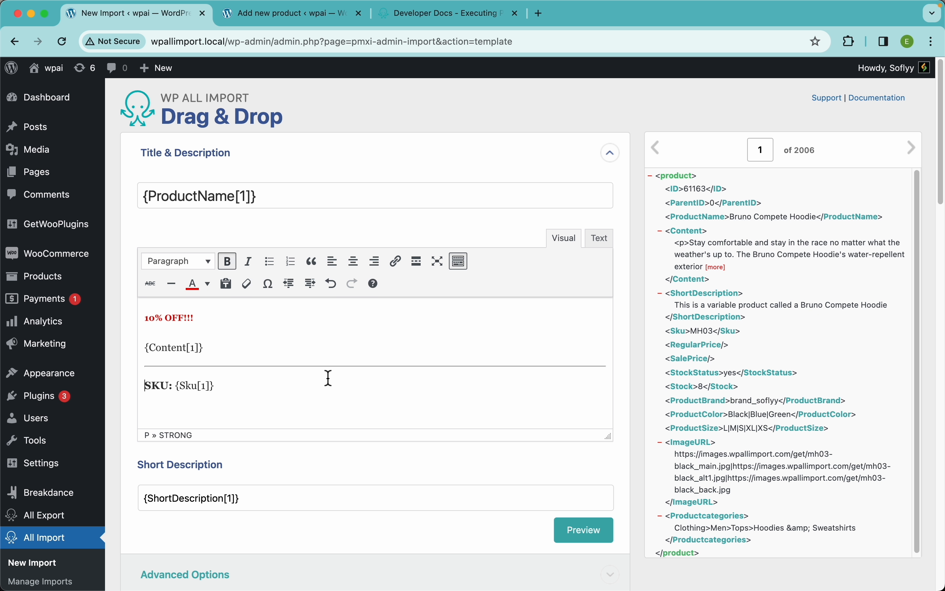
key("super+a")
key("super+v")
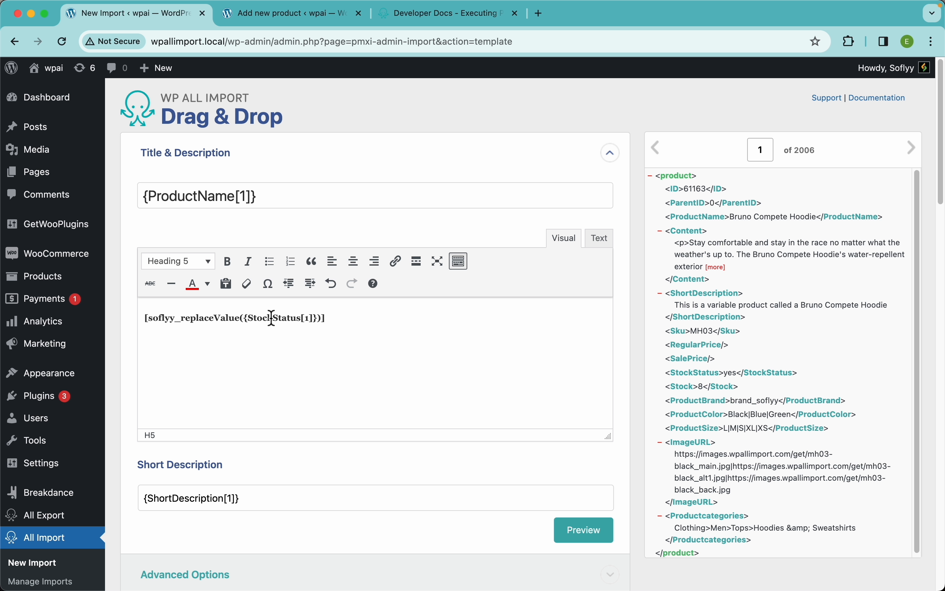
left_click(596, 538)
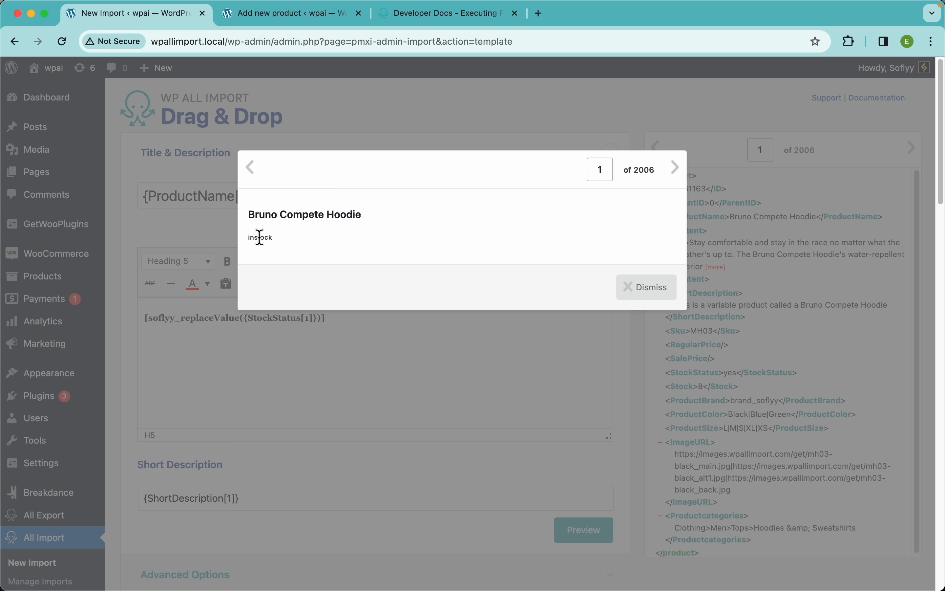
left_click(659, 292)
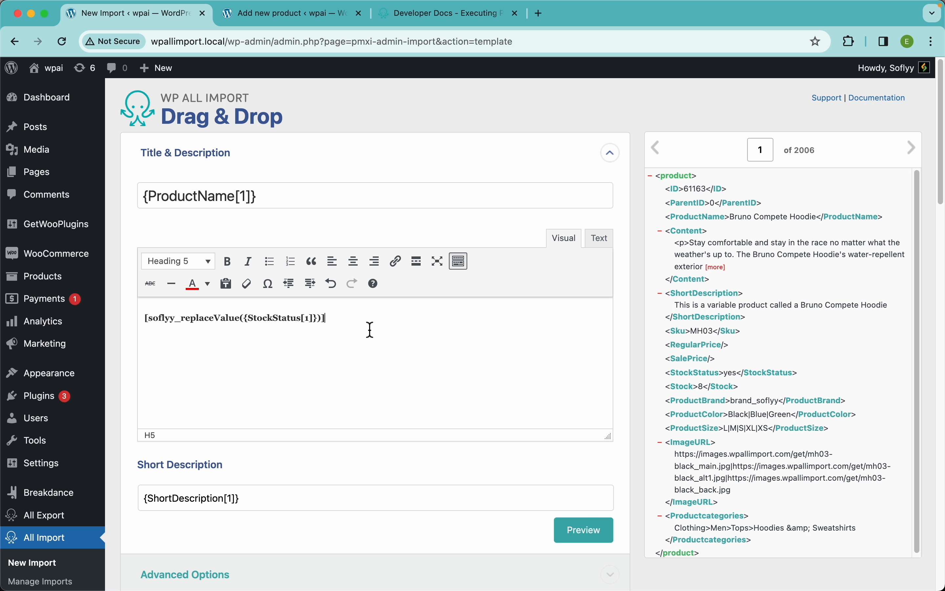
Undo the product description replacement to restore the 10% OFF text, content and SKU placeholders.
key("super+z")
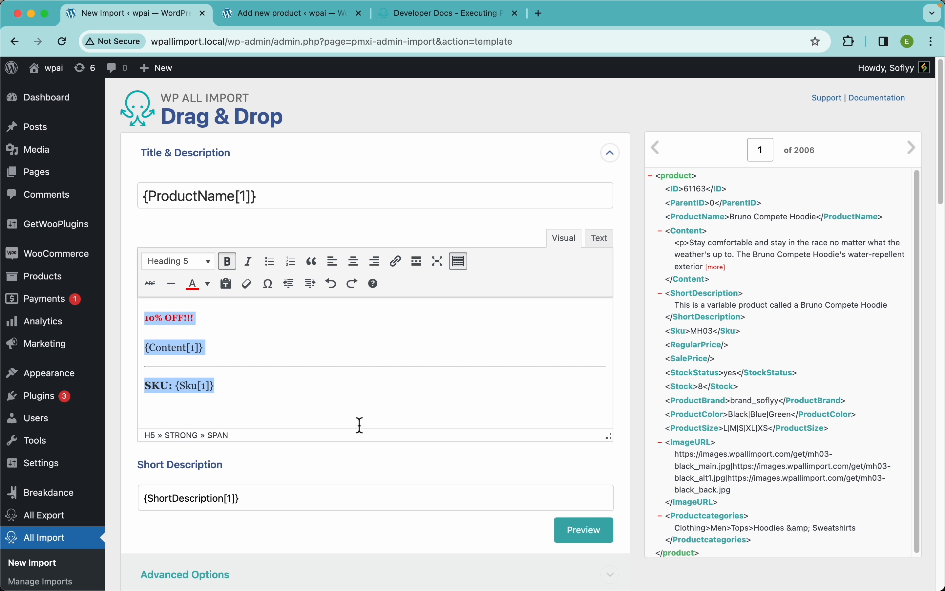
Review the stock status XPath expression and the 'yes' and 'no' cases of the soflyy_replaceValue function in the function code.
scroll(363, 430, "down", 10)
scroll(360, 430, "down", 8)
scroll(361, 430, "up", 9)
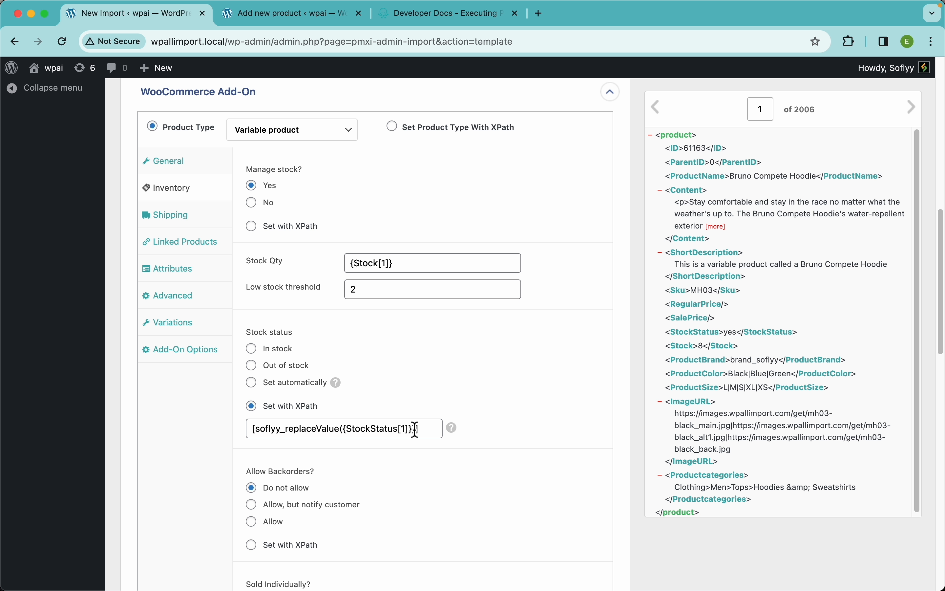
left_click_drag(425, 428, 253, 428)
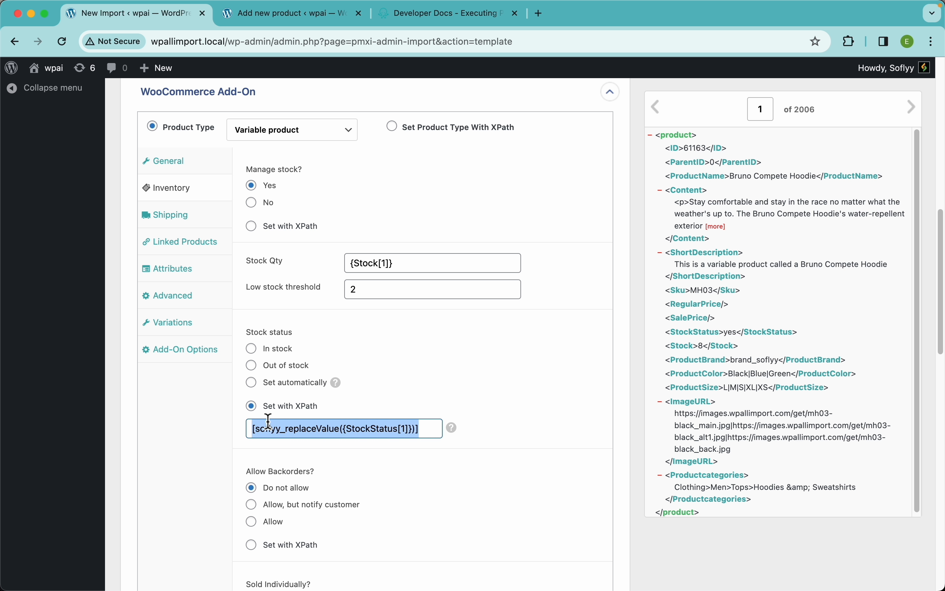
left_click(440, 434)
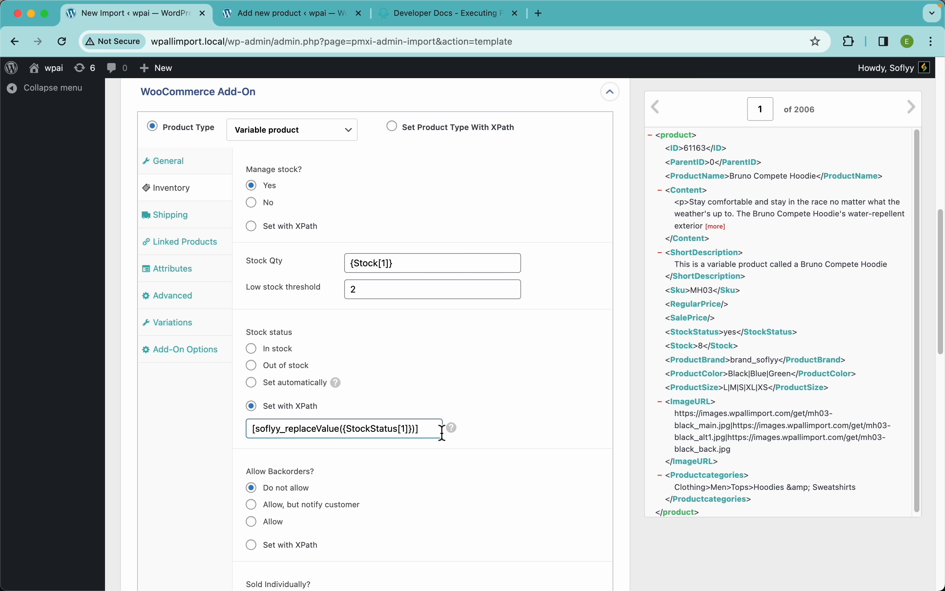
scroll(765, 368, "down", 1)
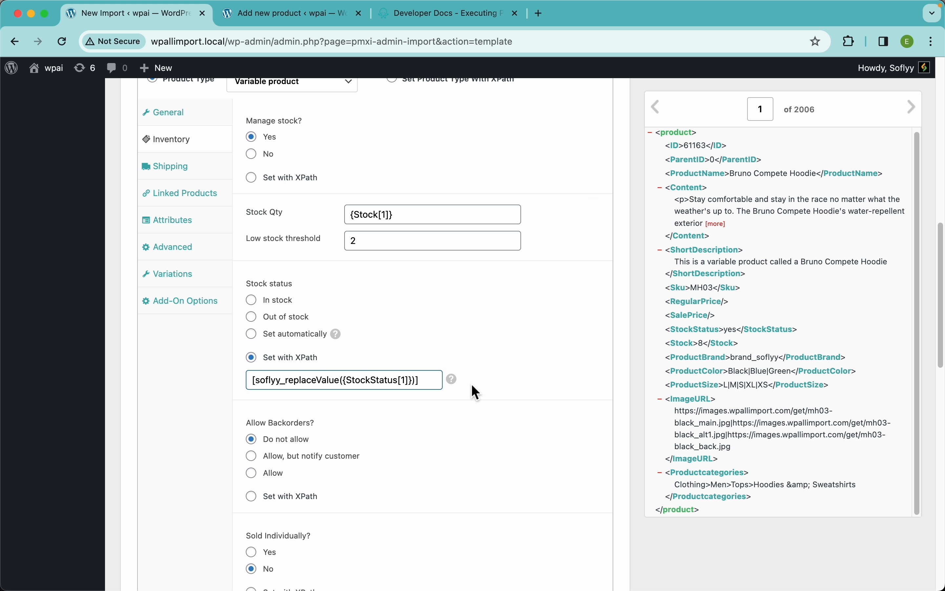
scroll(469, 389, "down", 15)
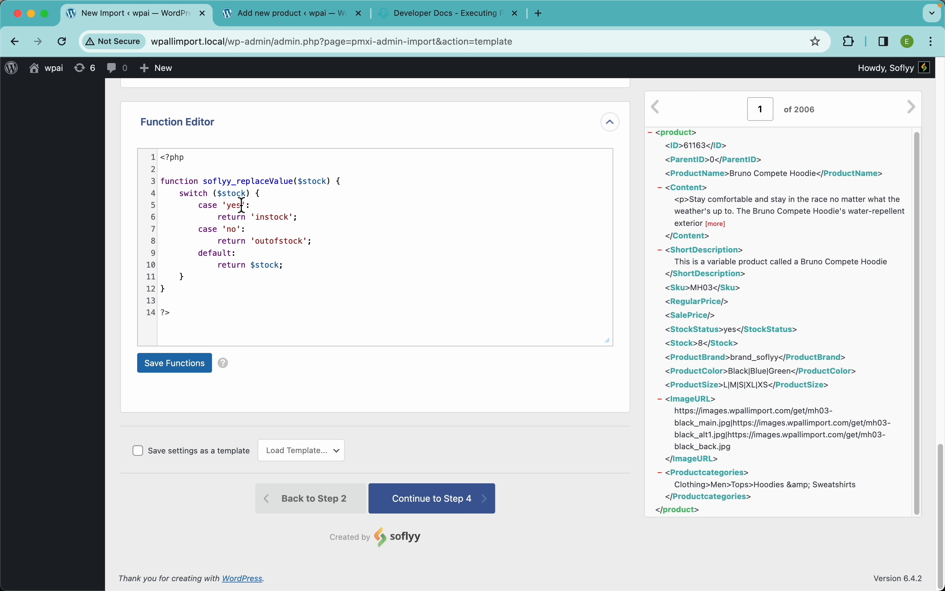
double_click(237, 205)
double_click(272, 217)
double_click(234, 230)
double_click(282, 241)
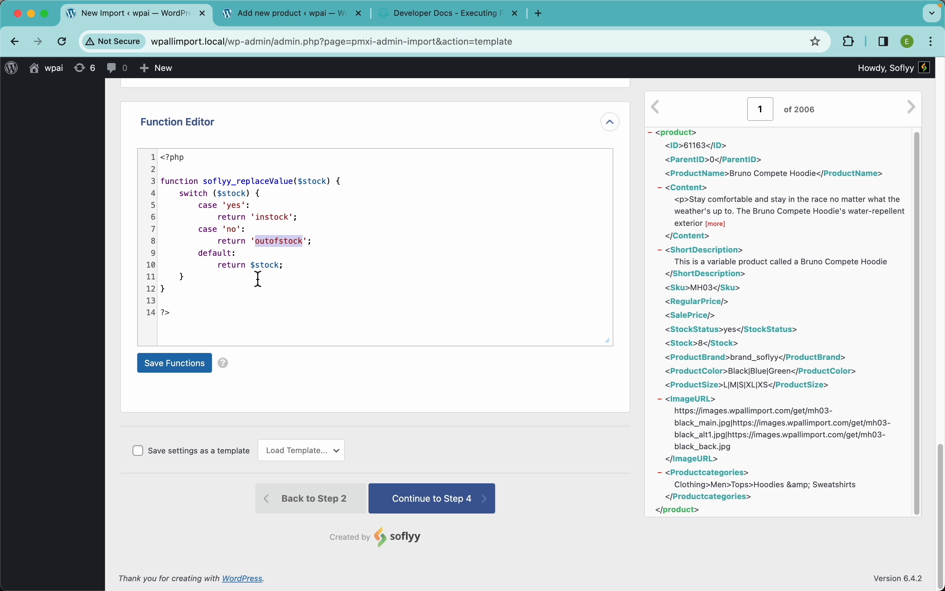
left_click_drag(214, 291, 158, 184)
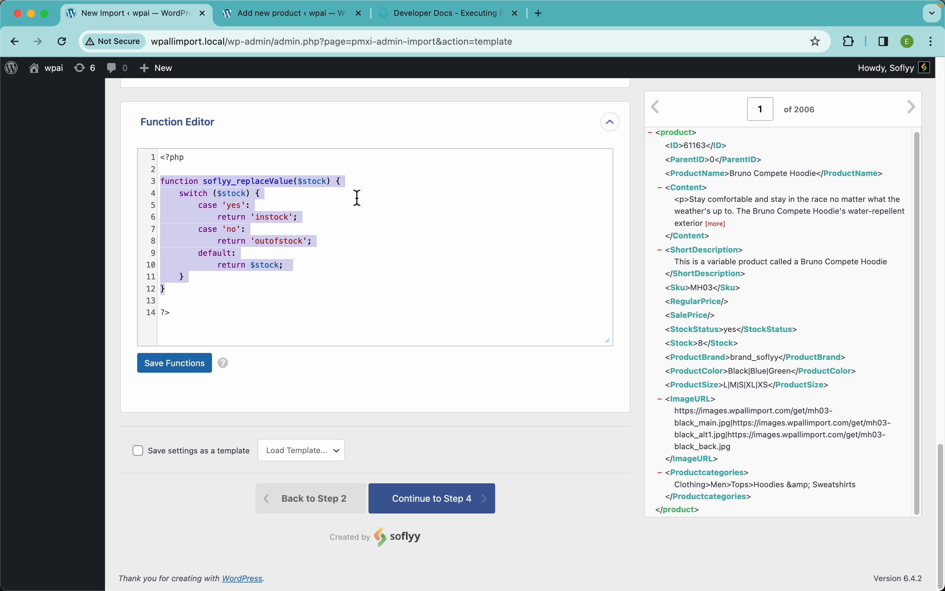
scroll(389, 103, "up", 15)
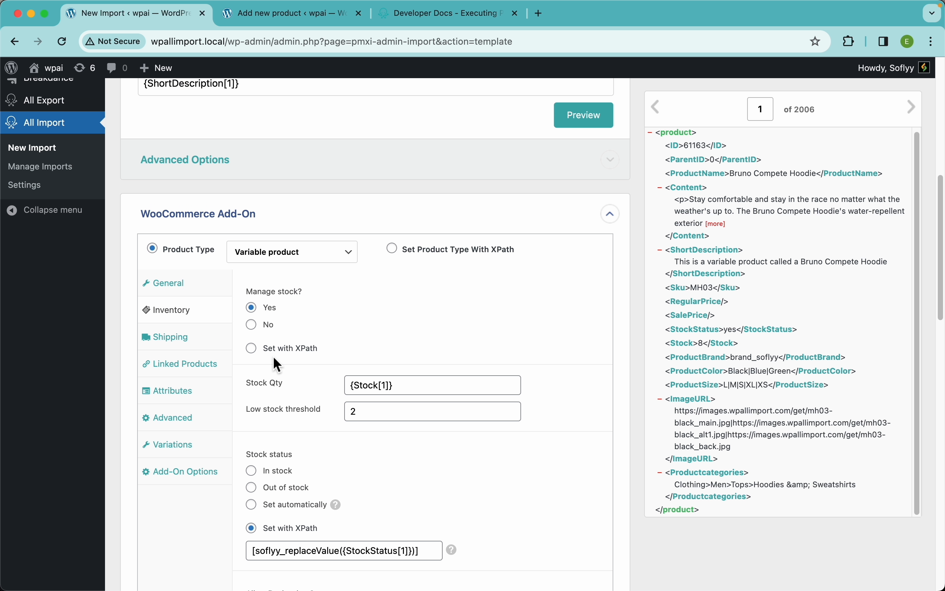
Look through the product's shipping settings and the Up-Sells and Cross-Sells fields of its linked products.
scroll(207, 264, "down", 3)
left_click(190, 218)
left_click(205, 238)
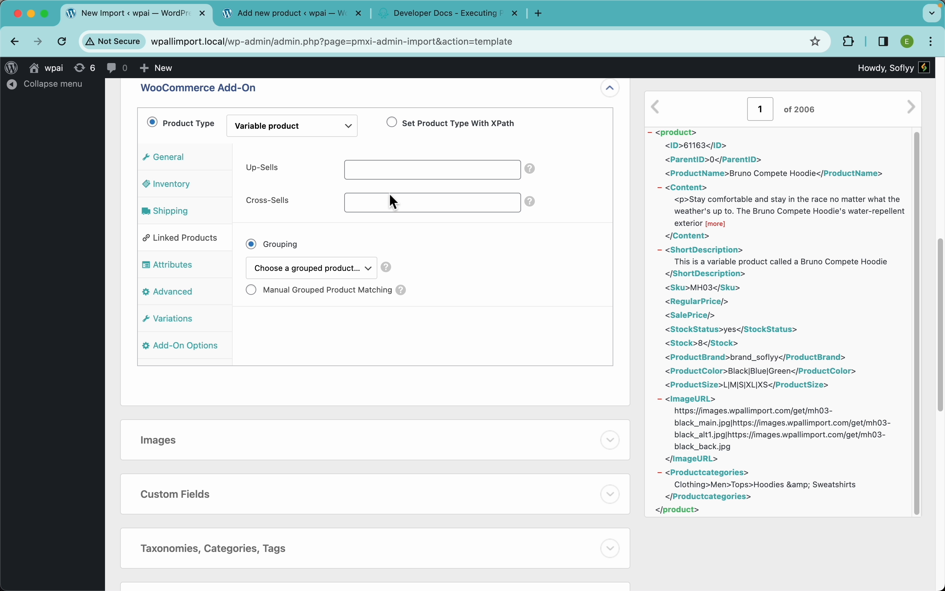
left_click(368, 172)
left_click(365, 201)
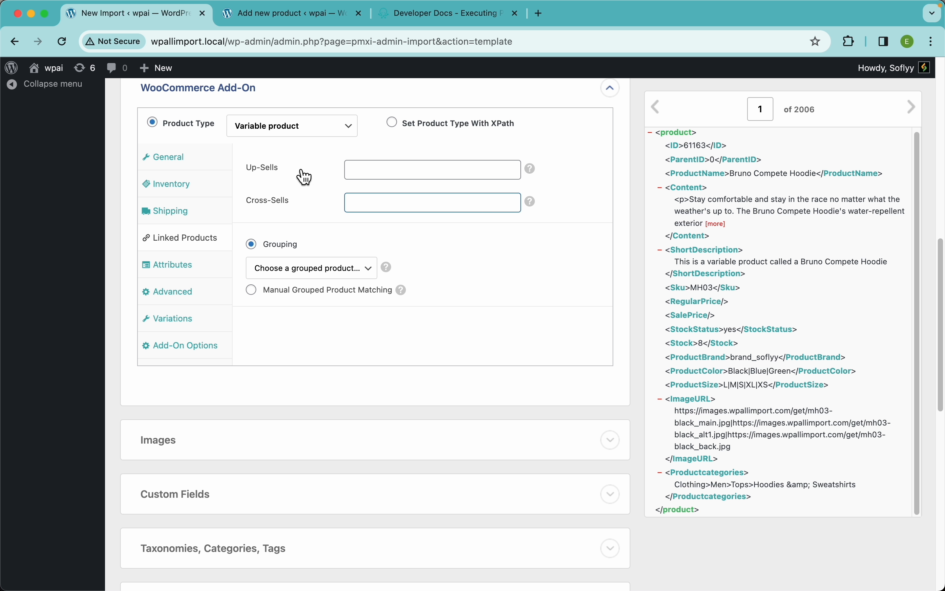
left_click(387, 169)
left_click(363, 201)
Add two more rows to the product attributes and name the three attributes Size, Color and Brand.
left_click(197, 274)
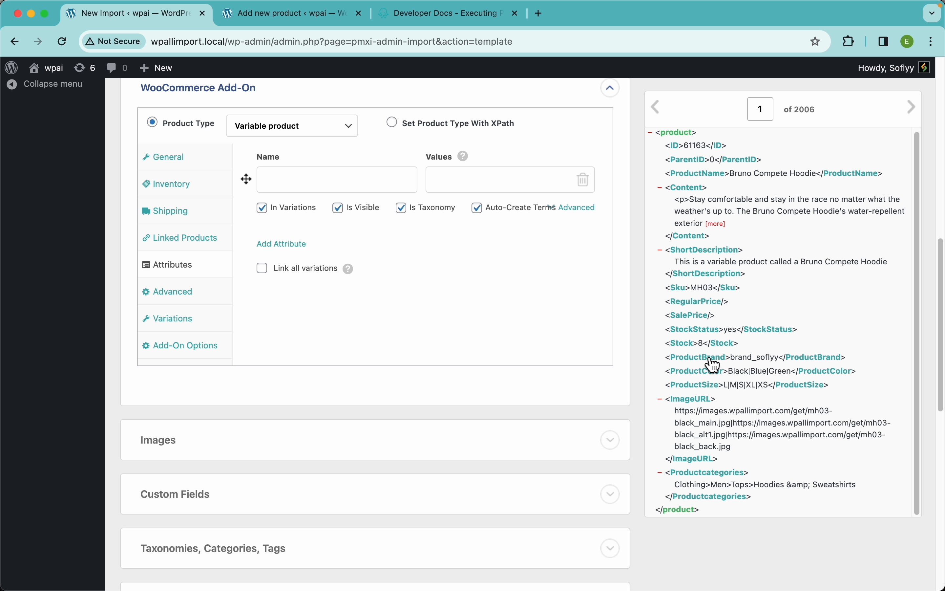
left_click(298, 246)
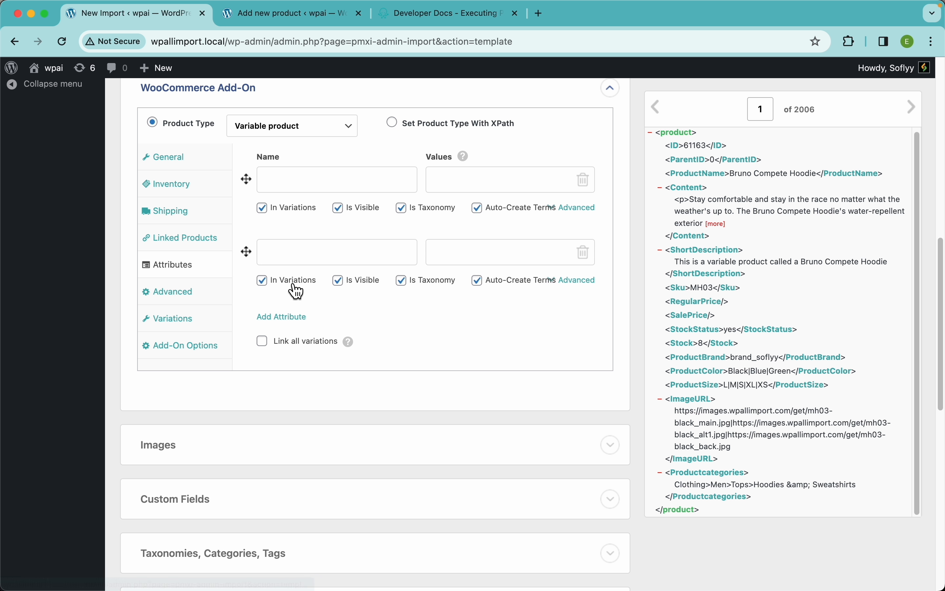
left_click(286, 319)
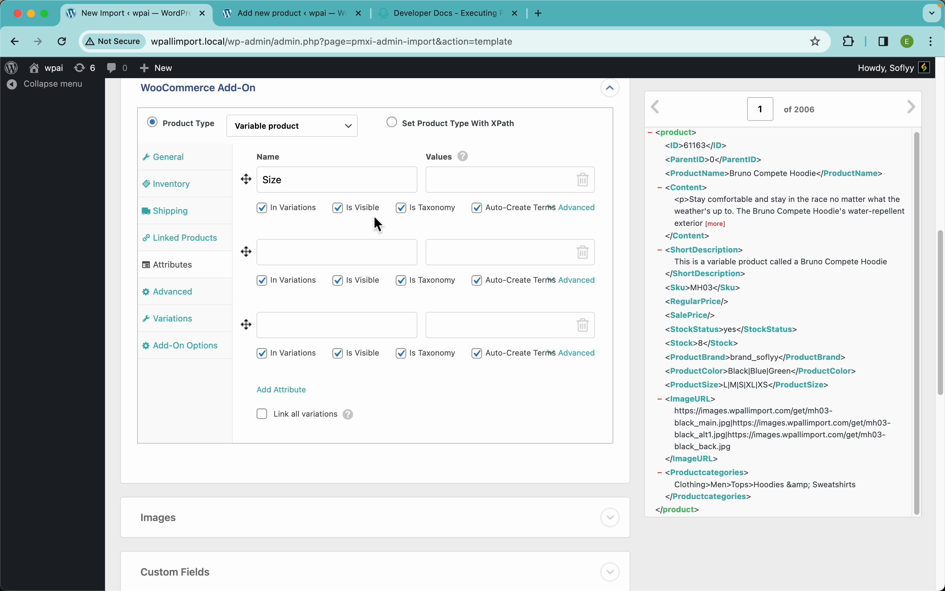
left_click(352, 249)
left_click(353, 323)
type("Brand")
Map the attribute values from the XML record: Size to {ProductSize[1]}, Color to {ShortDescription[1]} and Brand to {ProductBrand[1]}.
left_click_drag(691, 387, 536, 183)
left_click_drag(714, 378, 533, 256)
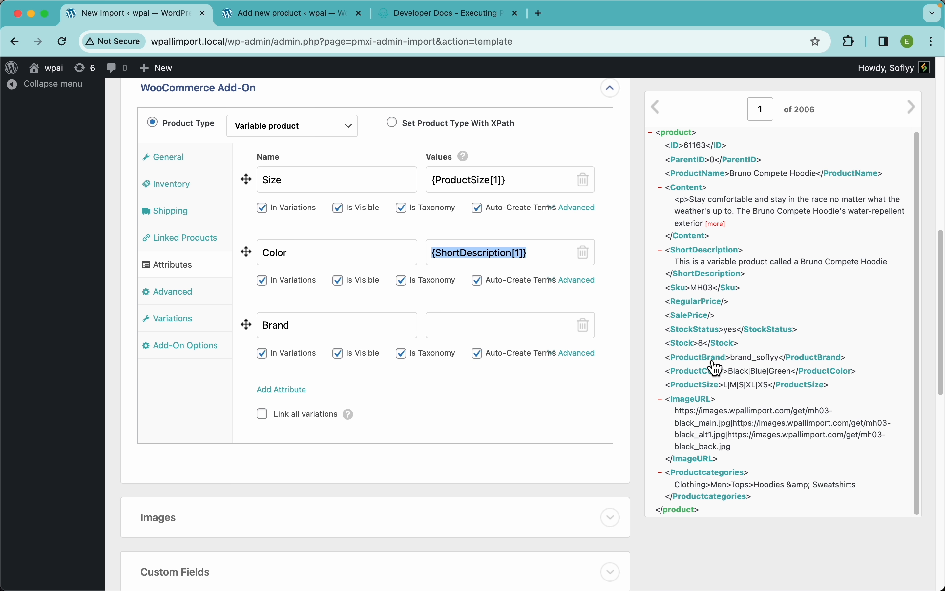
left_click_drag(715, 357, 533, 329)
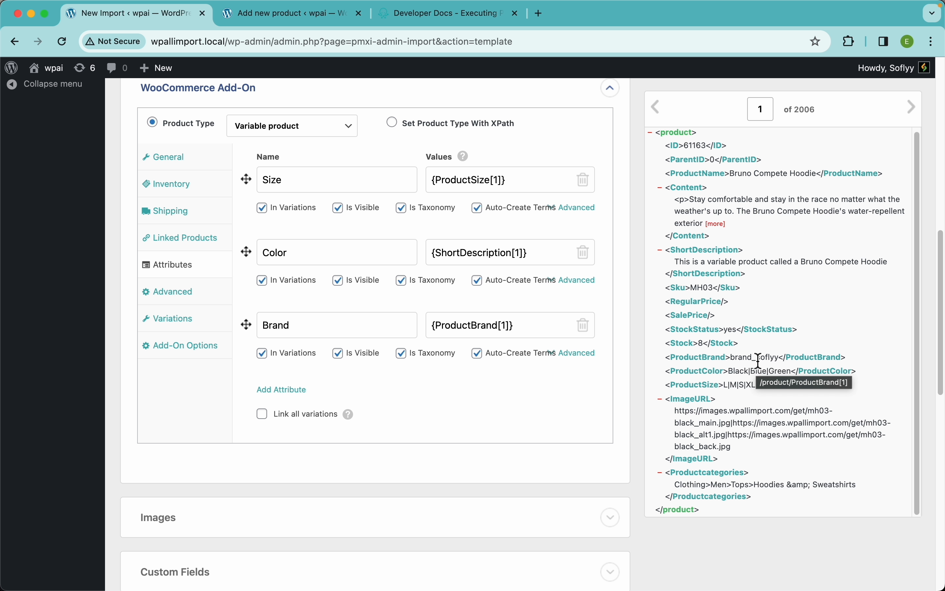
Examine the ProductBrand value in the first XML record and start editing the Brand attribute's value.
scroll(764, 360, "up", 5)
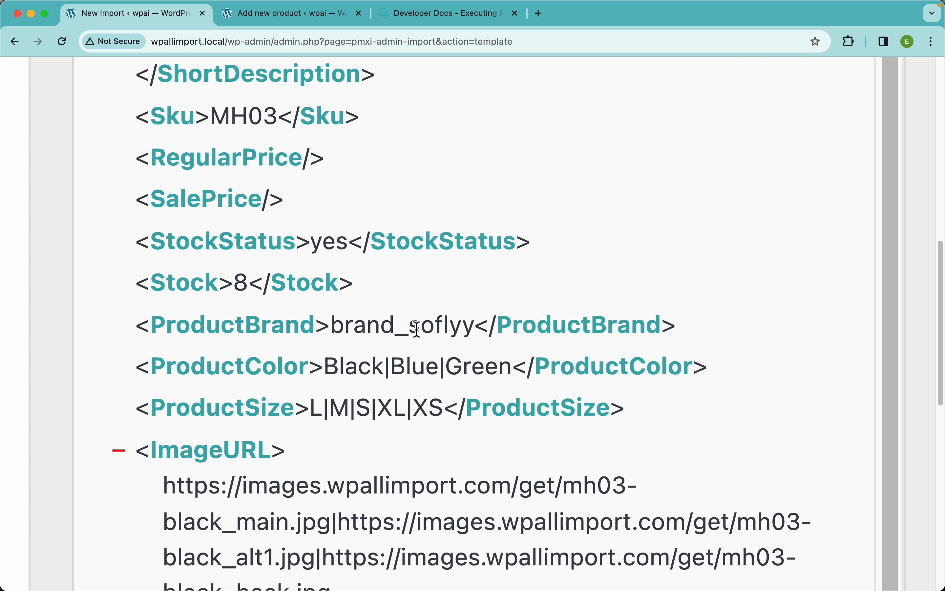
scroll(382, 313, "left", 3)
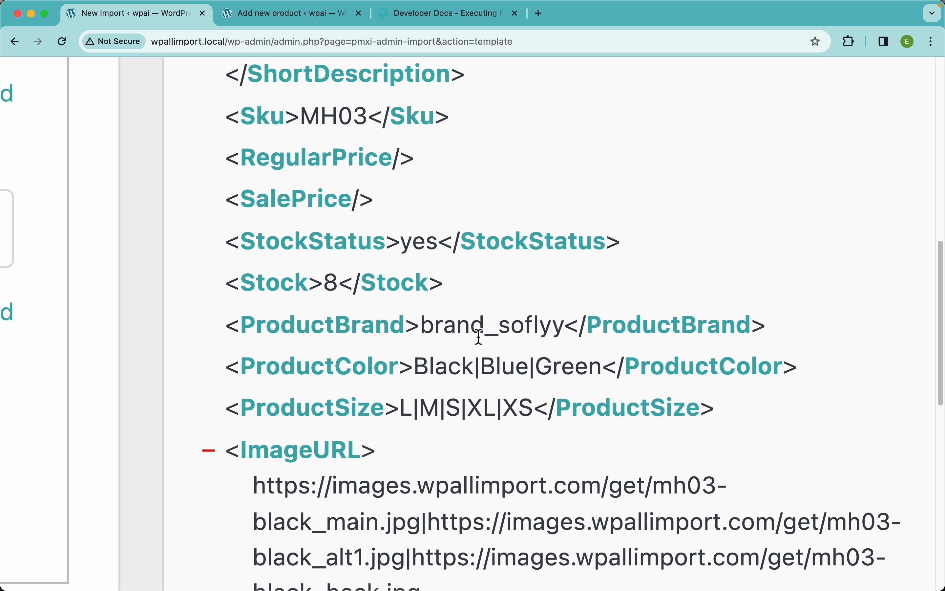
scroll(479, 337, "down", 5)
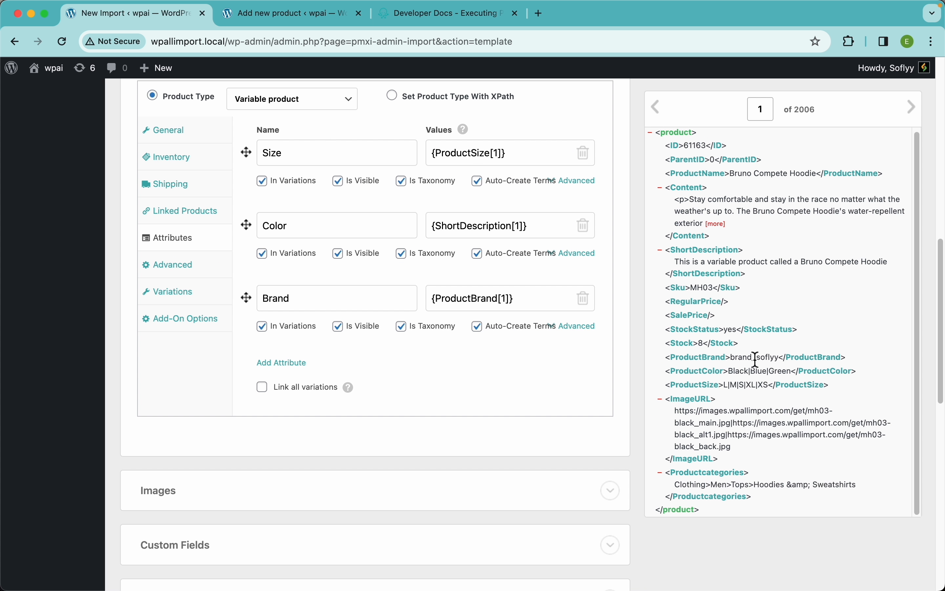
double_click(760, 359)
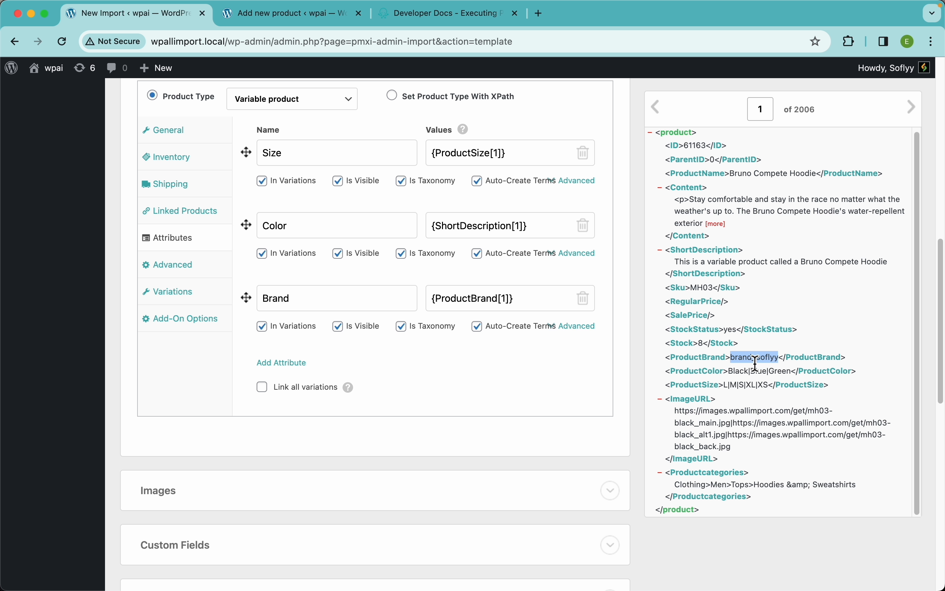
left_click(522, 307)
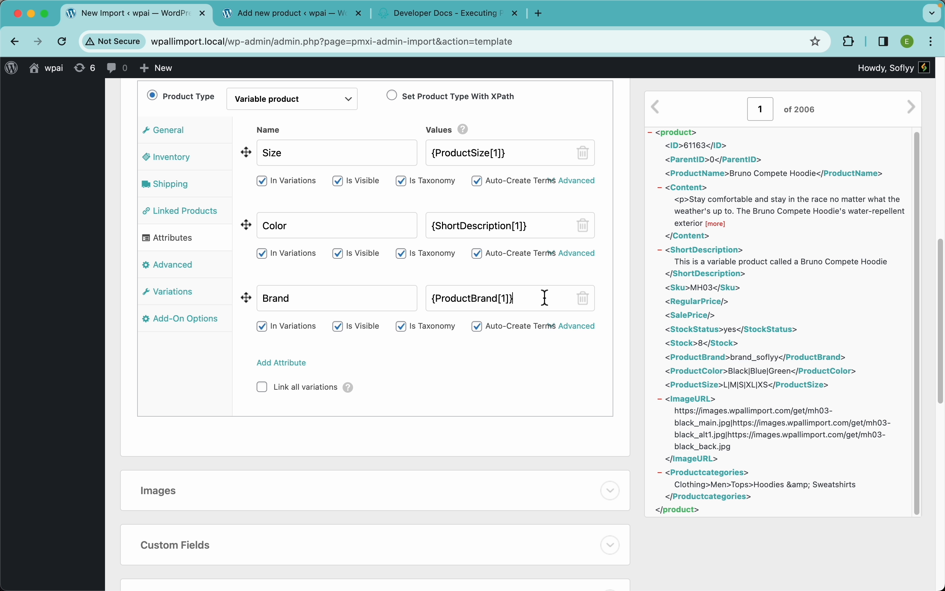
Switch to the Inline PHP documentation and review the str_replace example for removing commas.
left_click(435, 19)
scroll(660, 283, "down", 4)
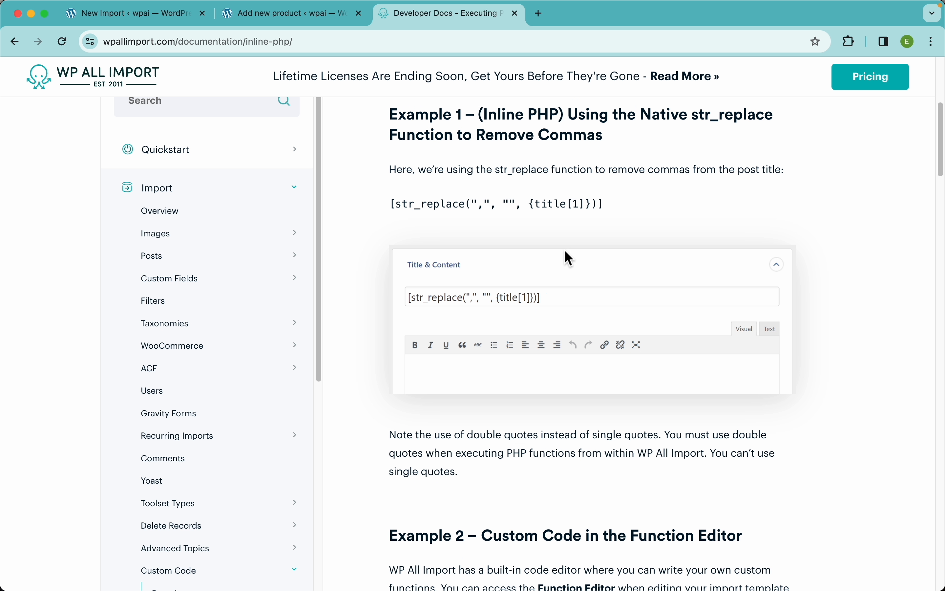
scroll(565, 258, "up", 1)
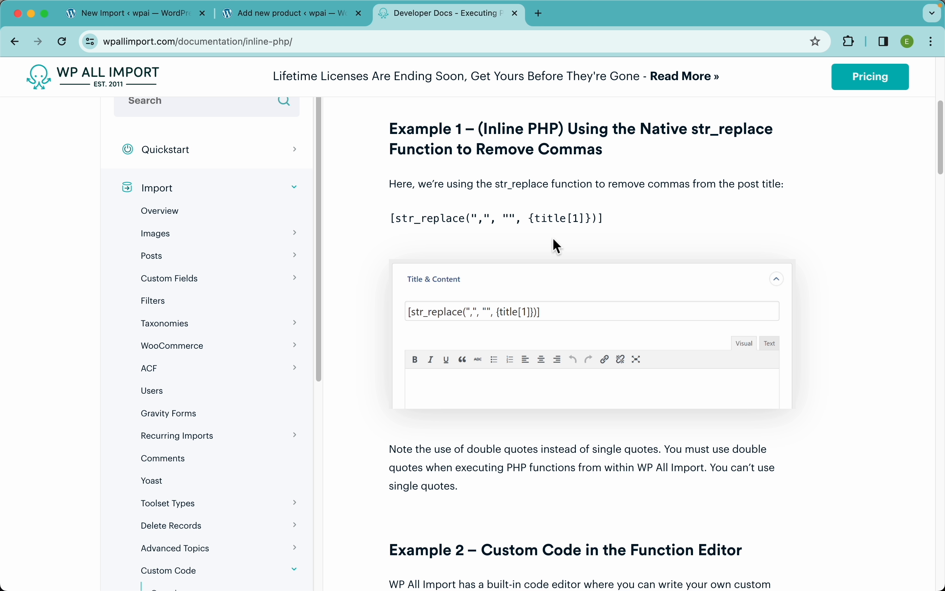
Back in the import template, insert [str_replace("brand_S" directly before {ProductBrand[1]} in the Brand attribute's value.
left_click(167, 25)
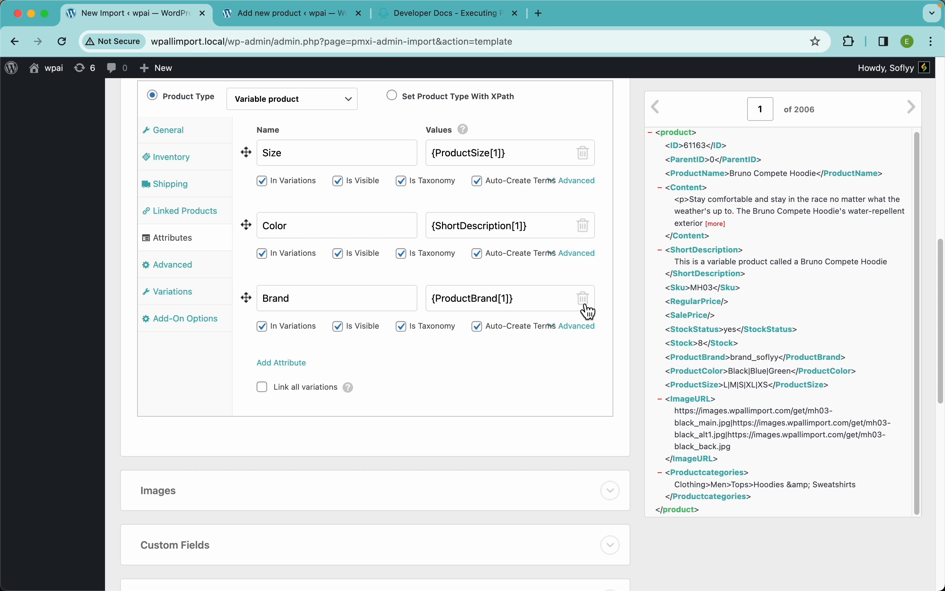
key("super+Left")
type("[")
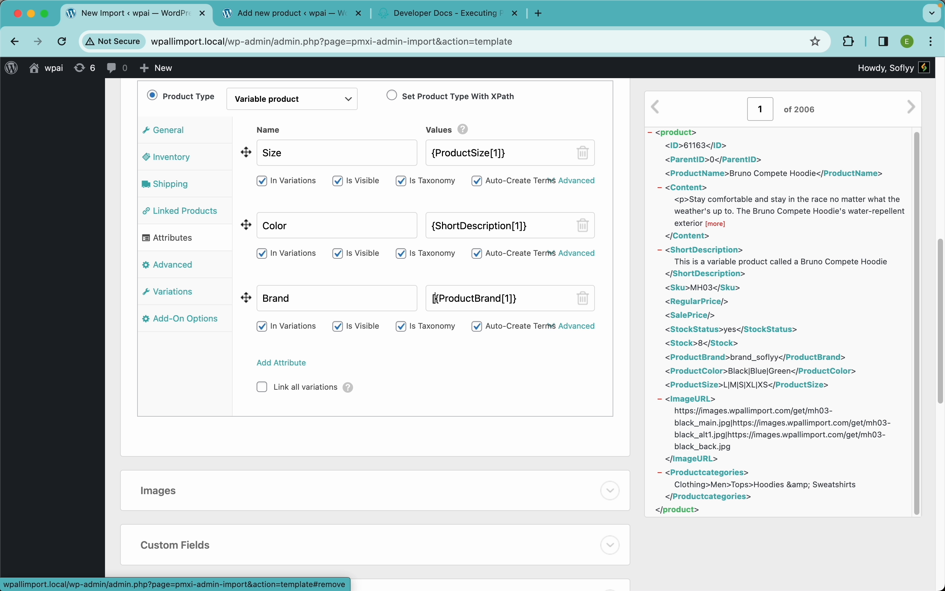
type("str_")
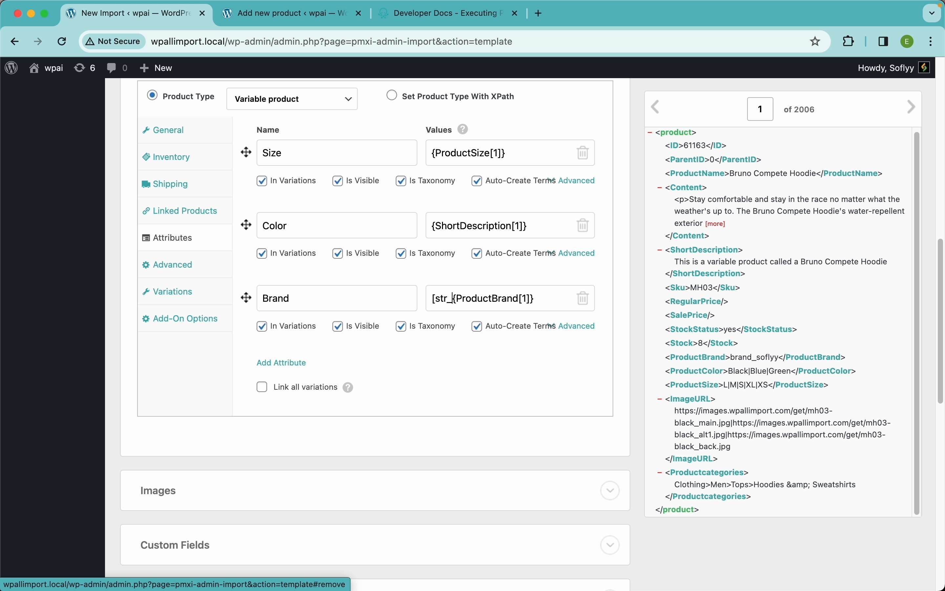
type("replace")
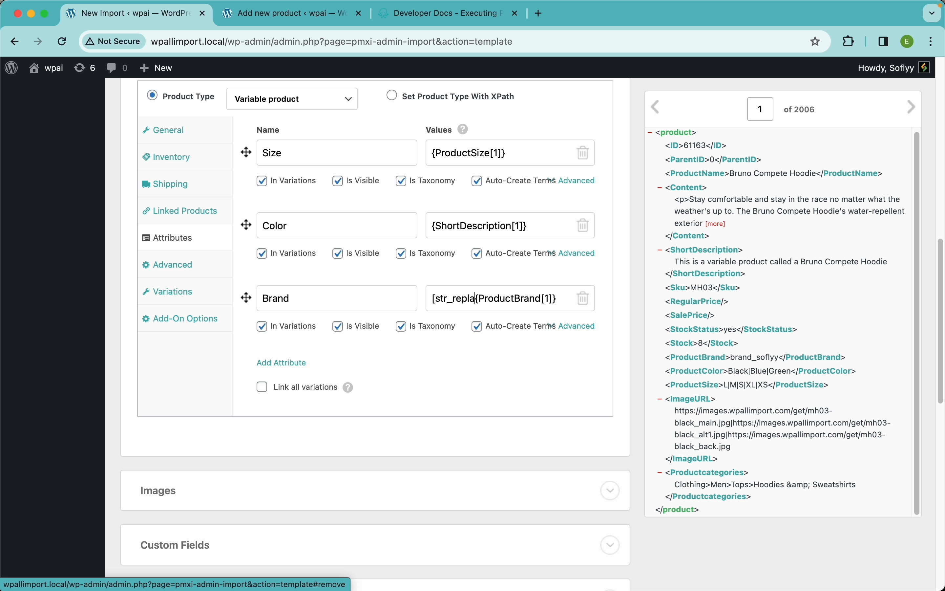
type("(")
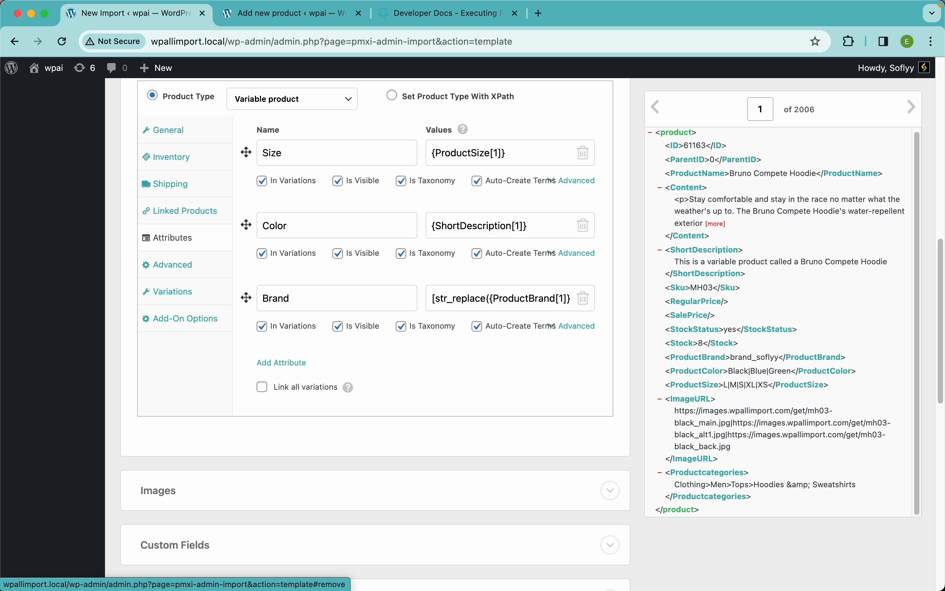
type("\"\"")
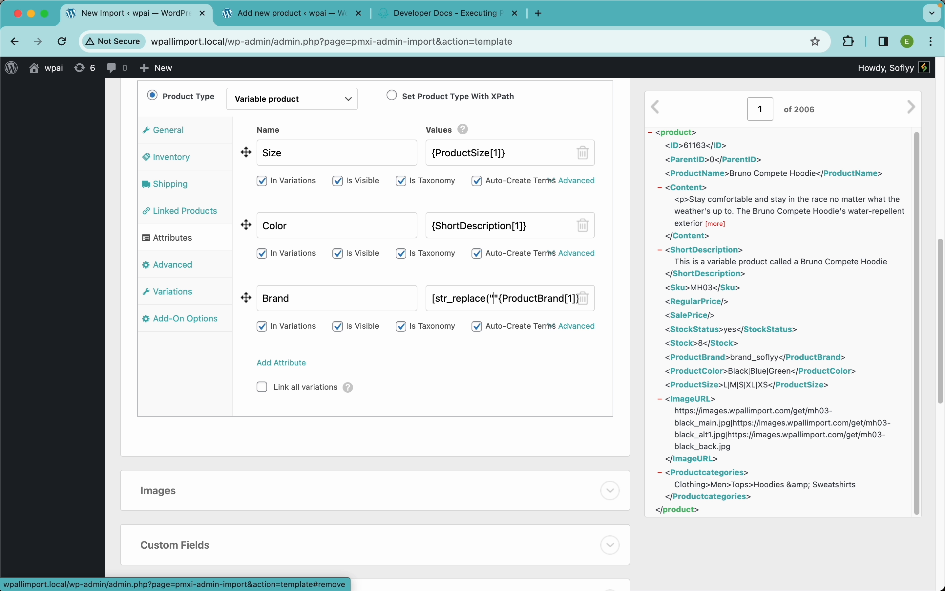
type("brand")
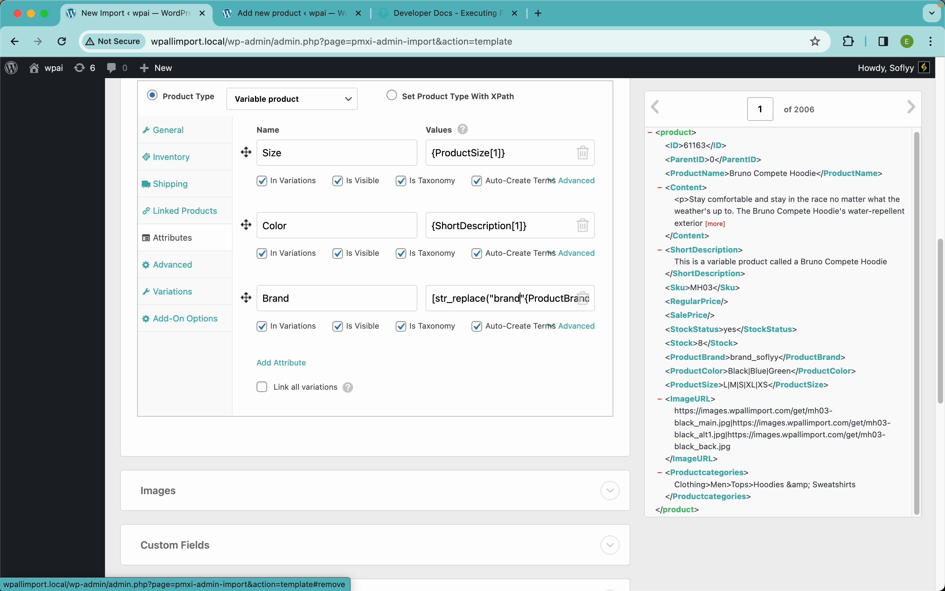
type("_S")
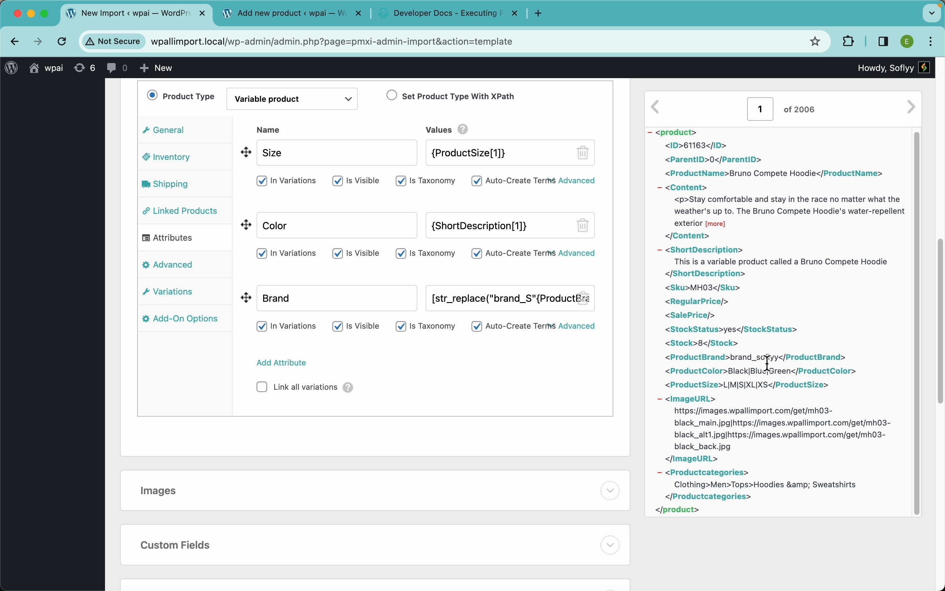
Examine the part of the XML record's ProductBrand value that follows the brand_ prefix.
scroll(764, 361, "up", 5)
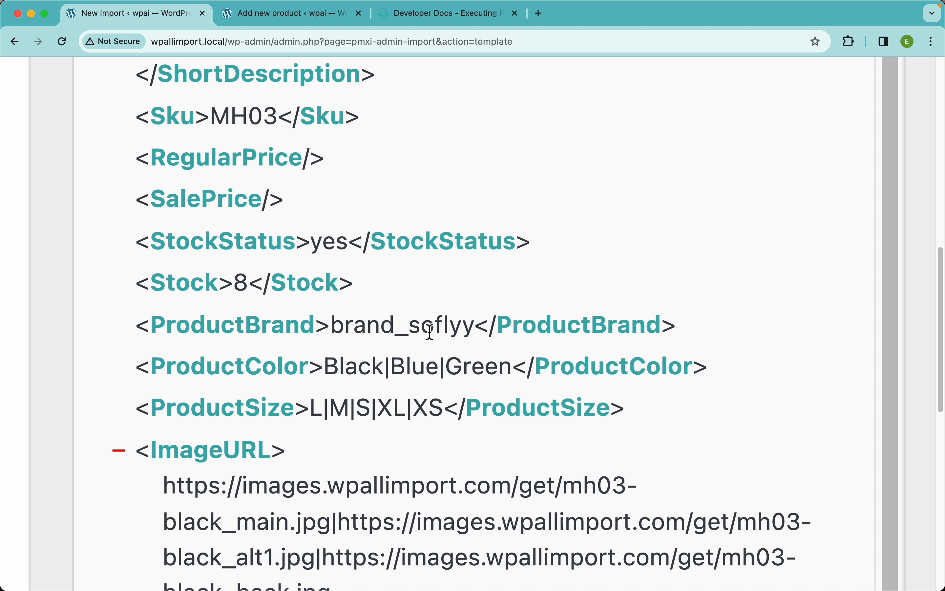
left_click_drag(421, 326, 409, 326)
left_click_drag(476, 327, 408, 326)
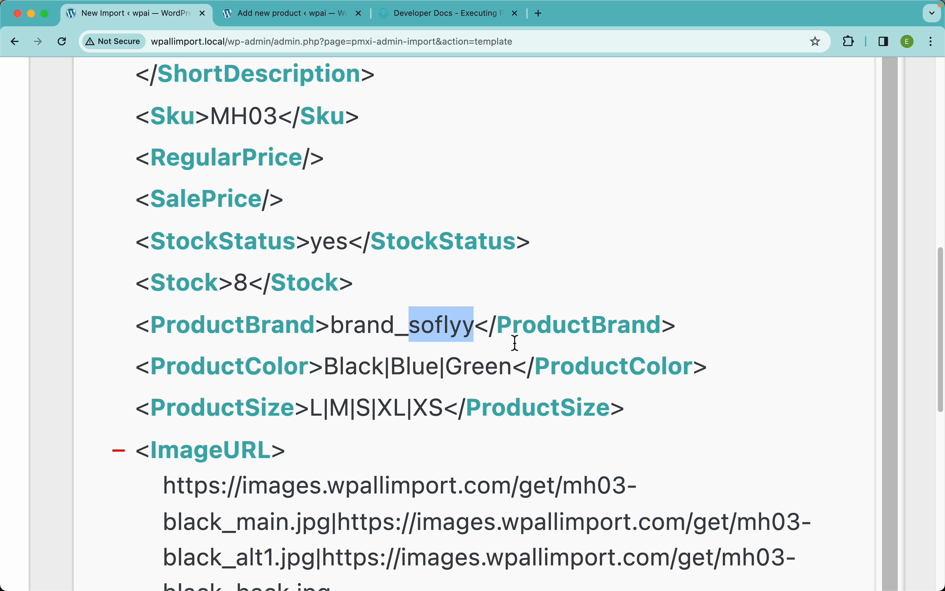
scroll(432, 318, "down", 5)
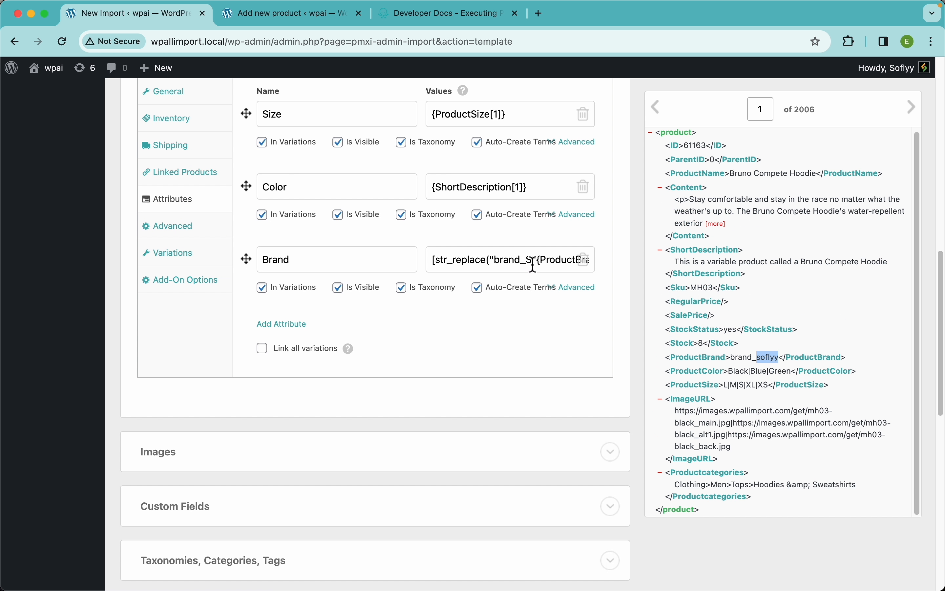
Complete the Brand attribute's value as [str_replace("brand_s", "S", {ProductBrand[1]})].
left_click(537, 260)
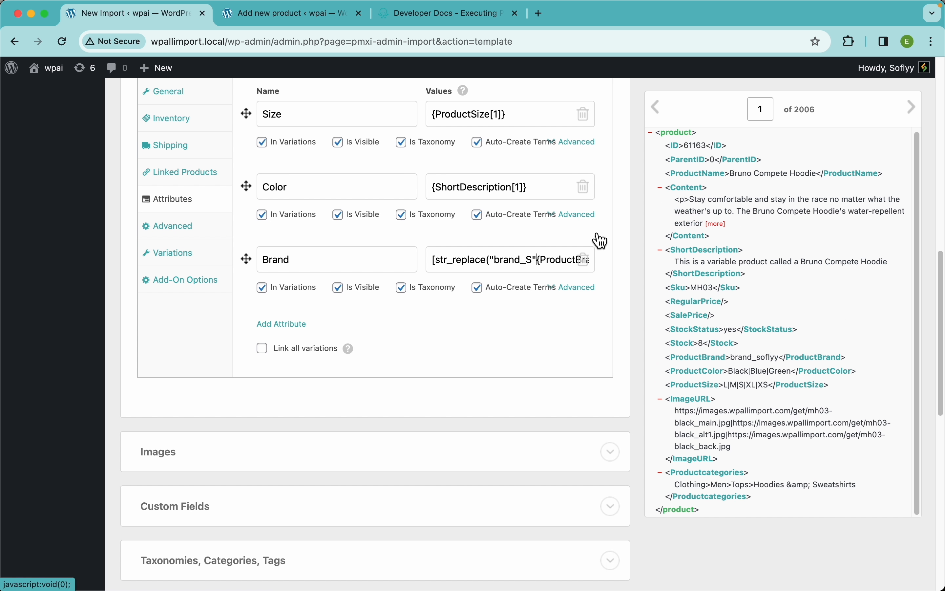
type(", \"S")
key("shift+Left")
type("s\",")
key("super+Right")
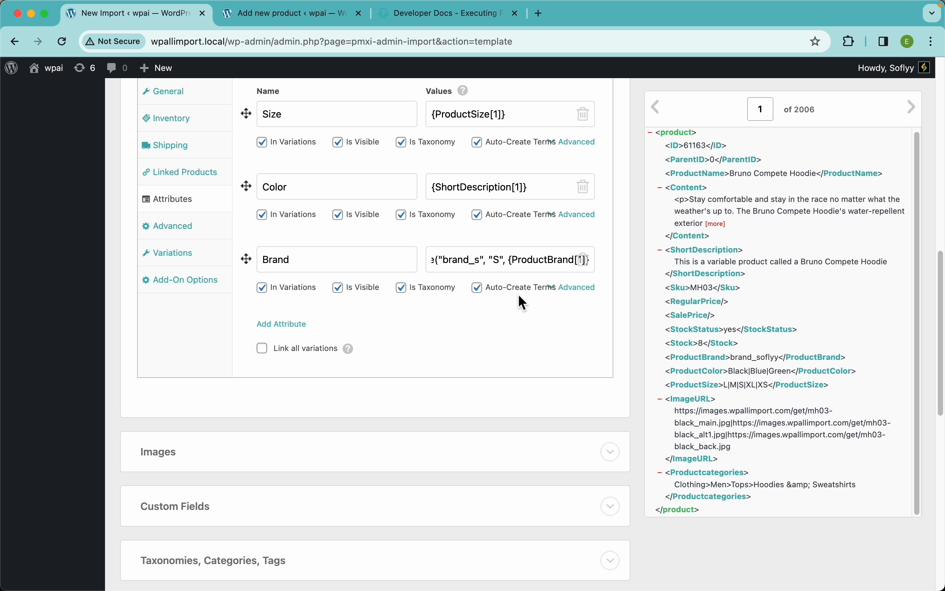
type(")")
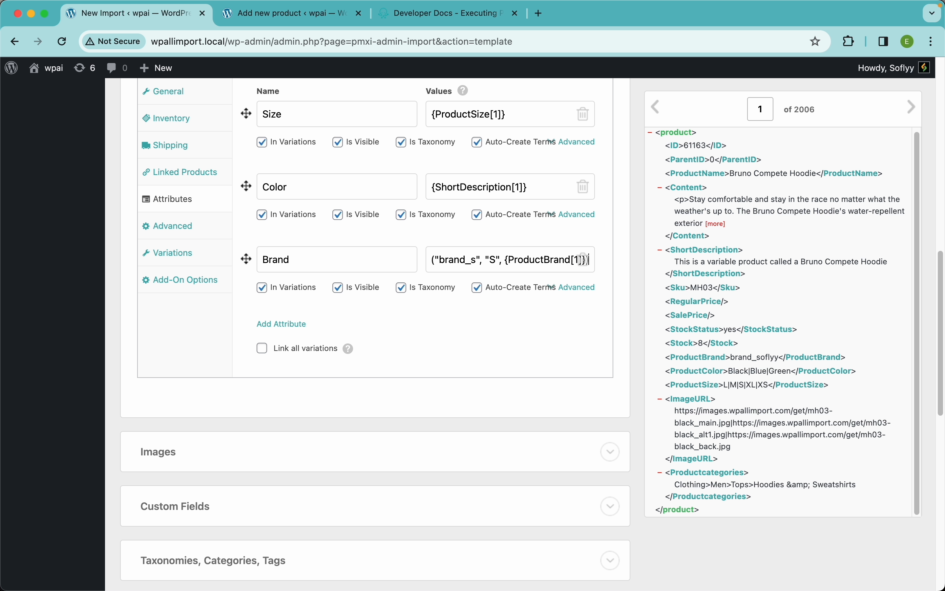
Copy the Brand attribute's str_replace expression over the product description content and preview its output for the first record.
triple_click(471, 259)
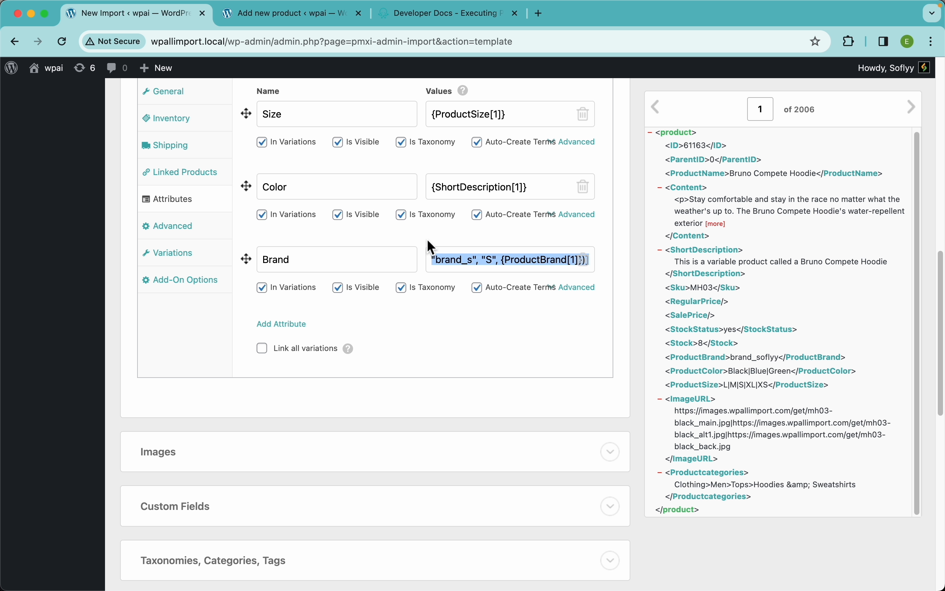
scroll(428, 240, "up", 12)
left_click(351, 388)
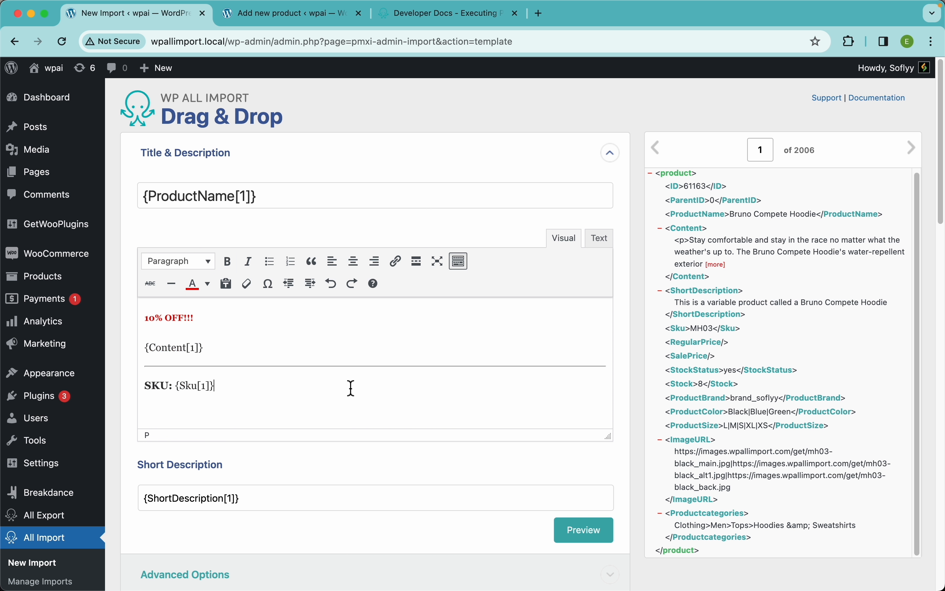
key("super+a")
type("[str_replace(\"brand_s\", \"S\", {ProductBrand[1]})]")
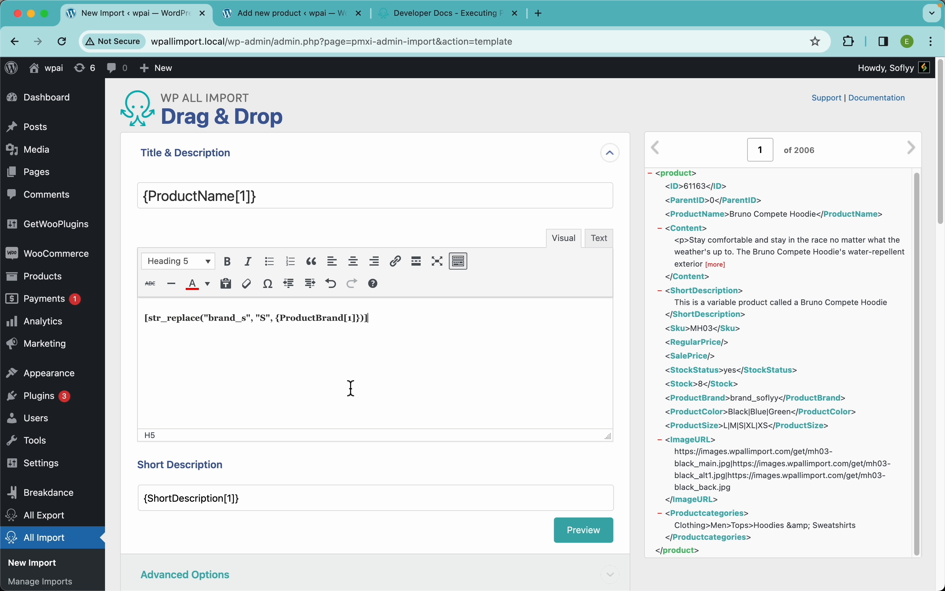
left_click(600, 543)
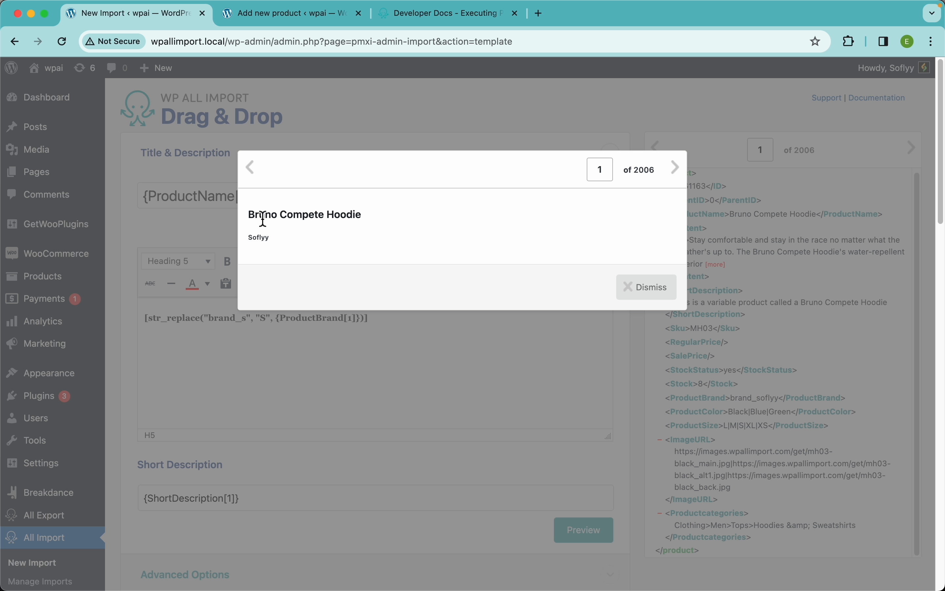
left_click(641, 290)
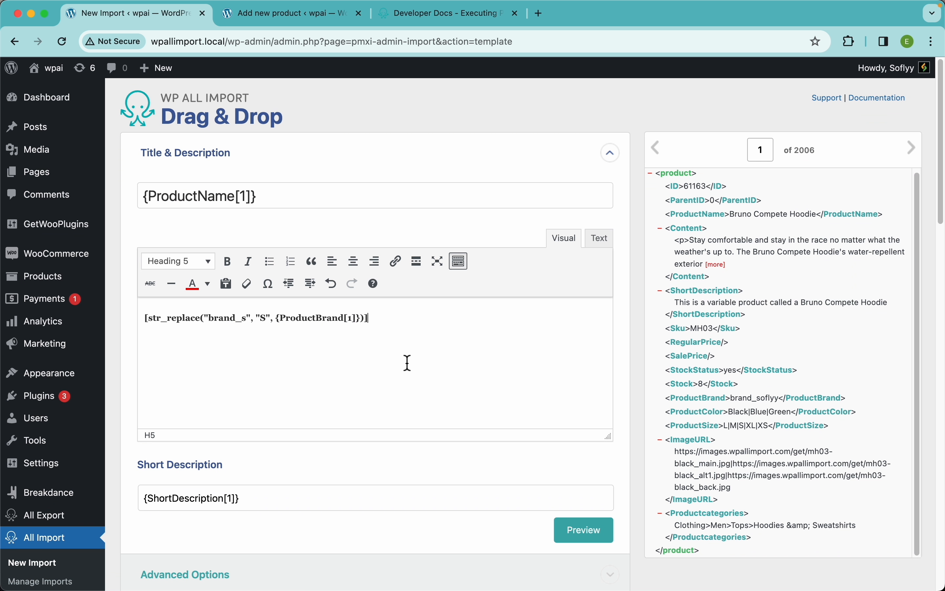
Undo the replacement of the product description and return to the product attributes.
key("super+z")
scroll(331, 578, "down", 10)
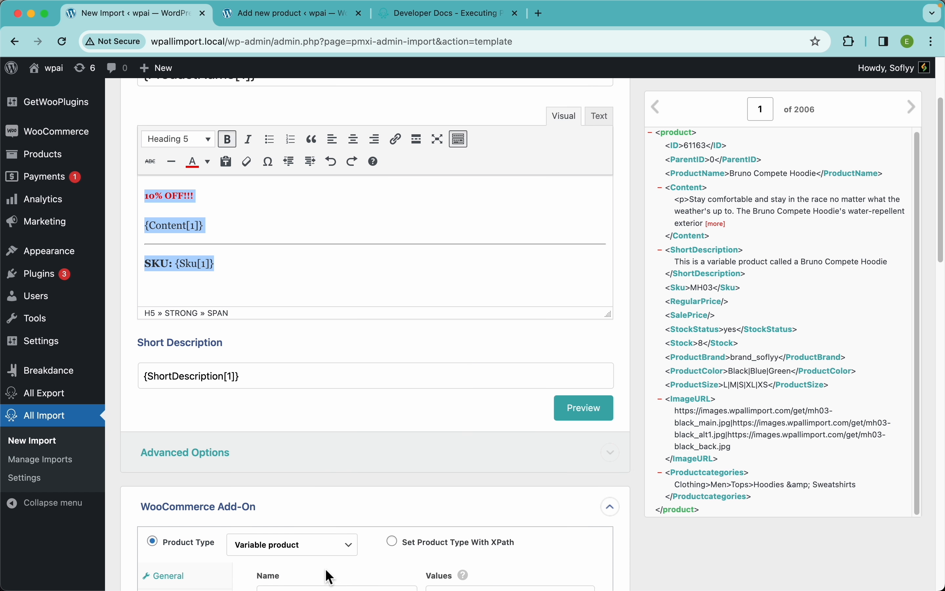
scroll(331, 578, "down", 2)
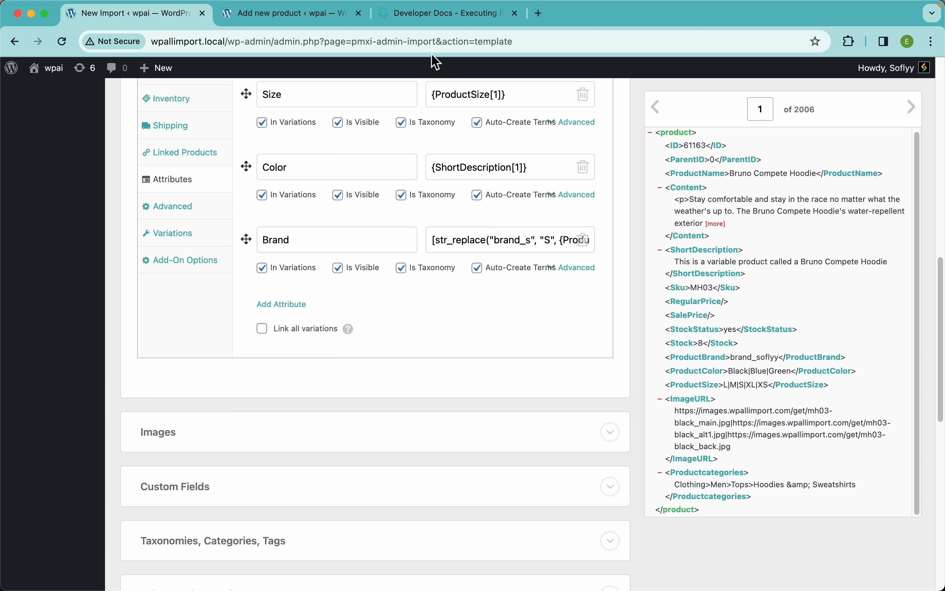
Switch to the Inline PHP documentation, review the str_replace example again and return to the import template.
left_click(430, 15)
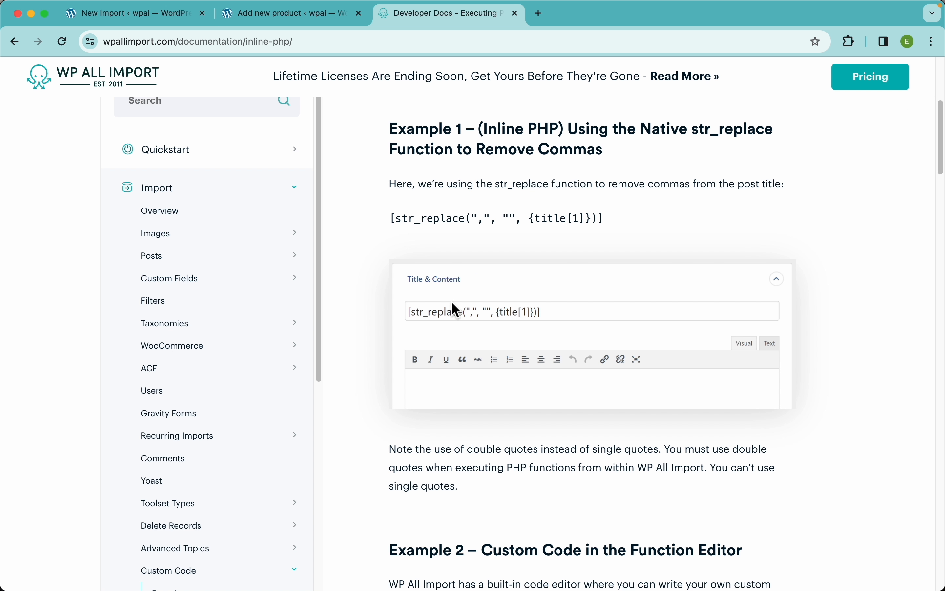
left_click(169, 15)
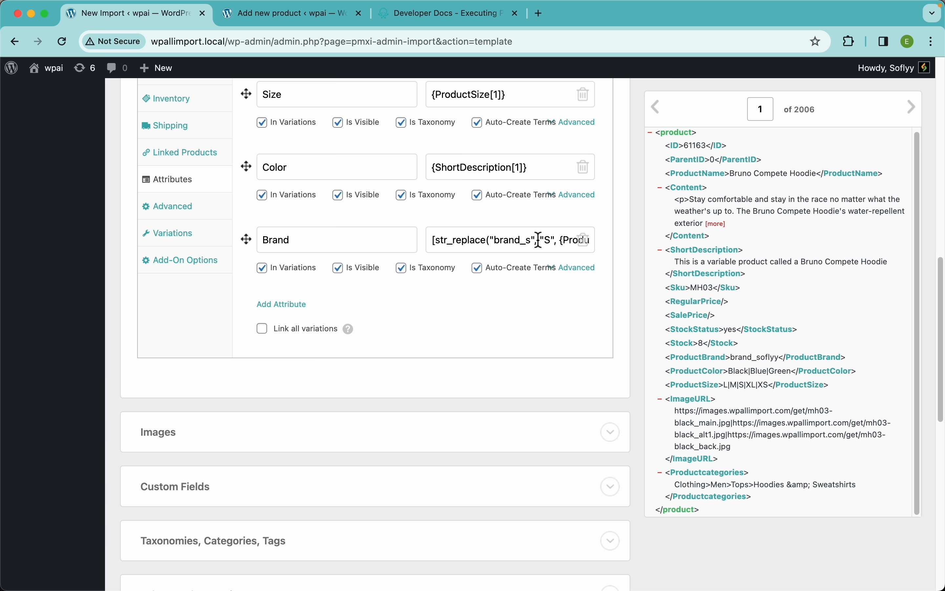
Exclude the Brand attribute from variations and check the help for the Link all variations option.
scroll(538, 312, "up", 2)
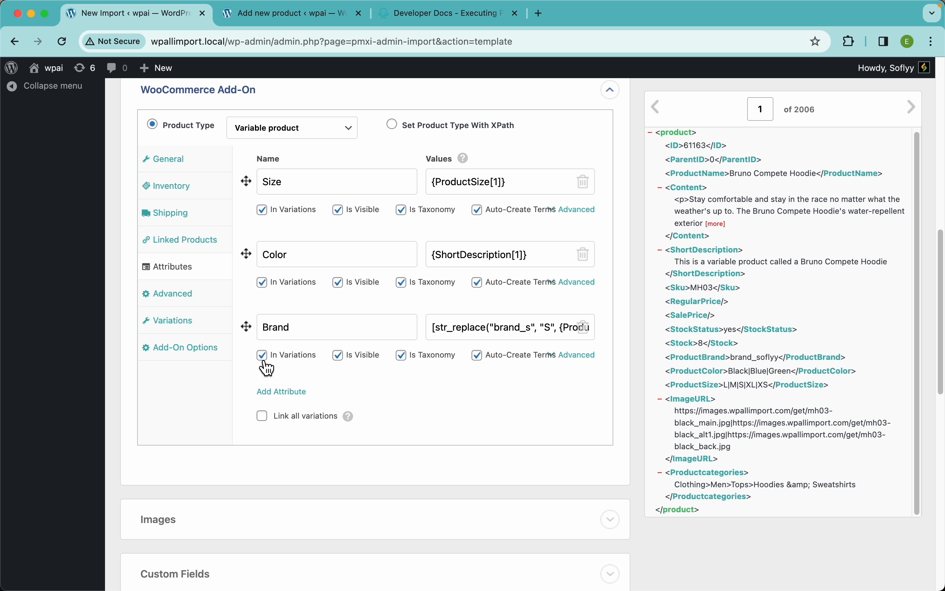
left_click(263, 358)
scroll(389, 402, "down", 3)
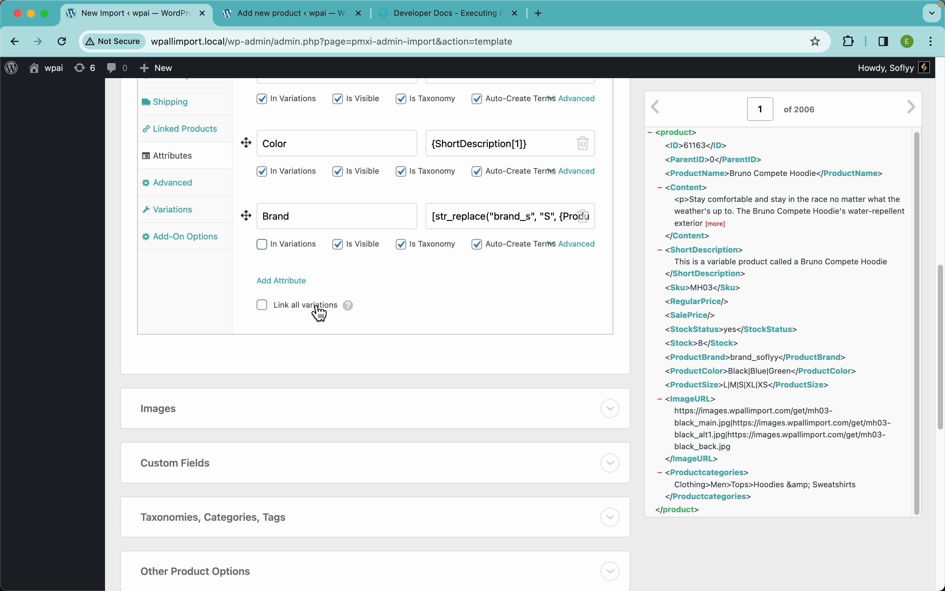
mouse_move(352, 307)
scroll(417, 221, "up", 3)
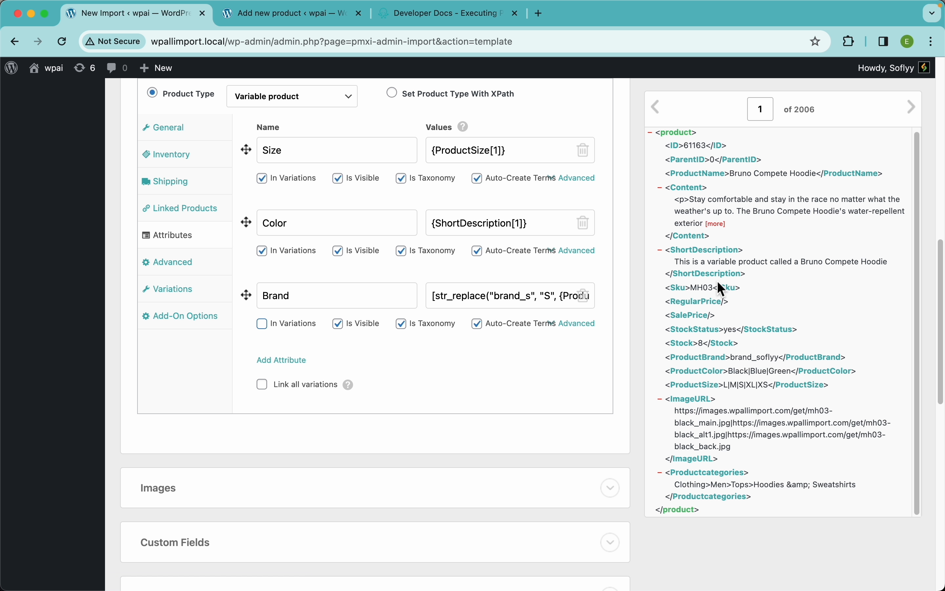
Open the Variations settings, look at the linking options and choose that all variations have the same title as the parent product.
left_click(205, 300)
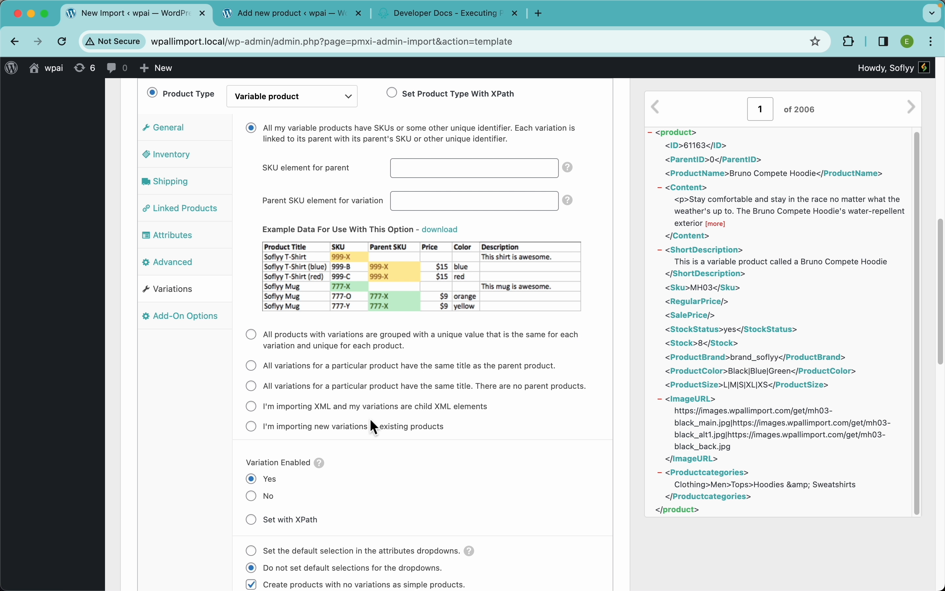
left_click(404, 407)
left_click(398, 133)
left_click(378, 372)
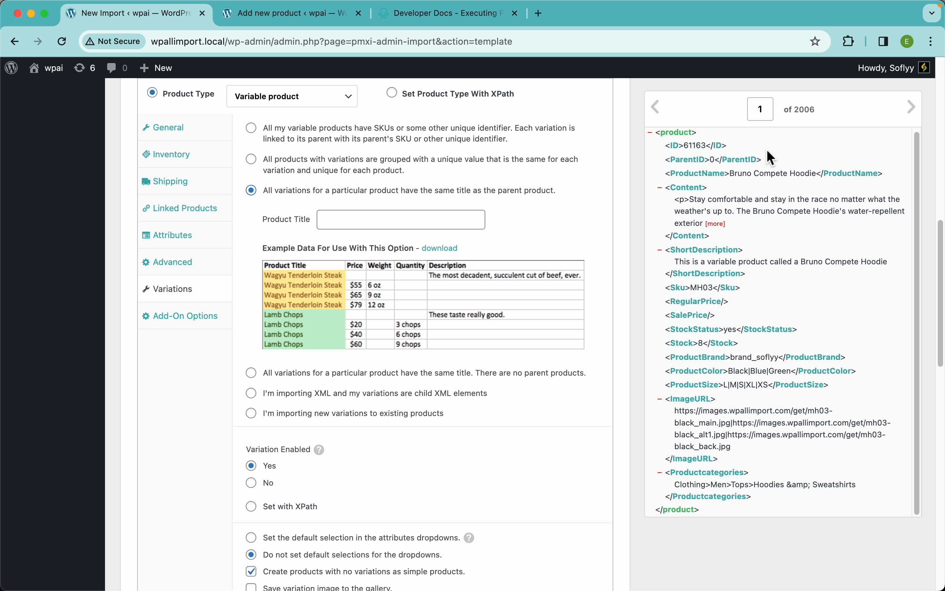
Examine the example data for the same-title-as-parent option and map its Product Title to {ProductName[1]}.
scroll(363, 214, "up", 5)
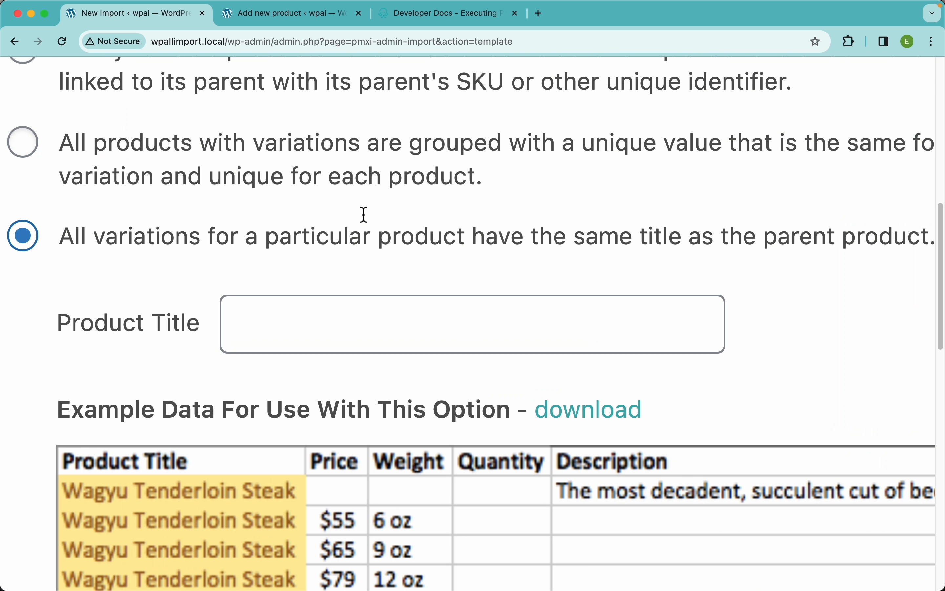
scroll(363, 215, "down", 3)
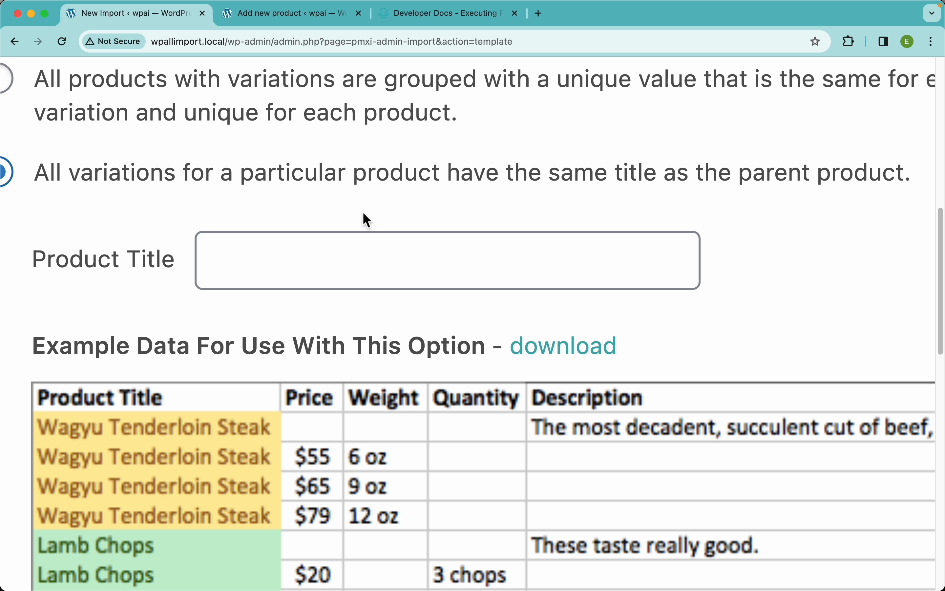
scroll(366, 220, "down", 3)
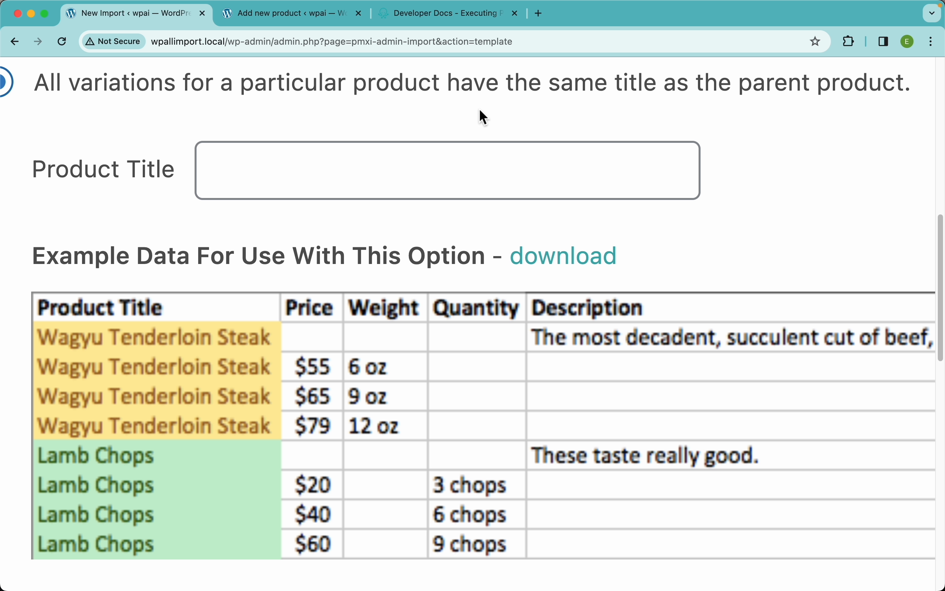
scroll(580, 288, "down", 3)
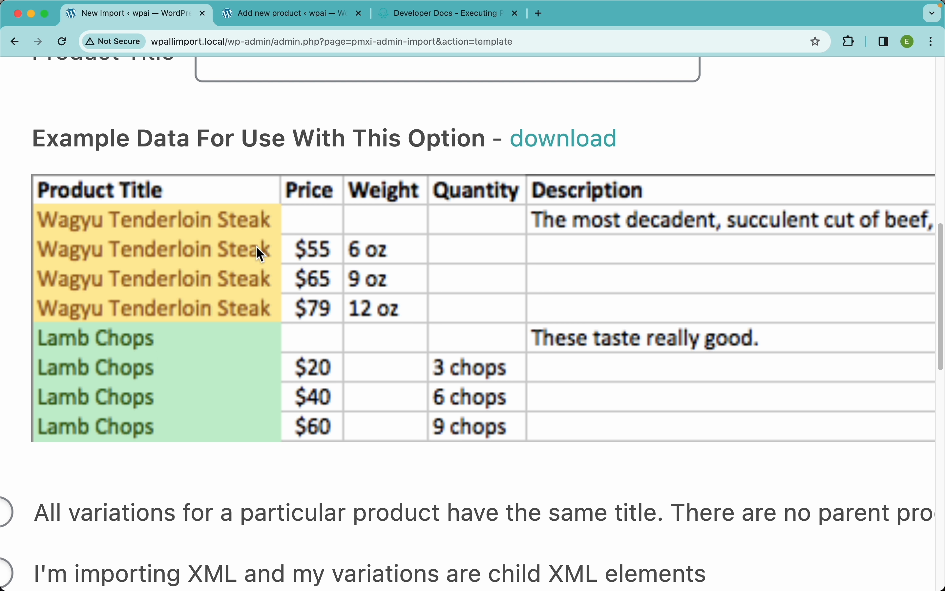
scroll(256, 247, "down", 5)
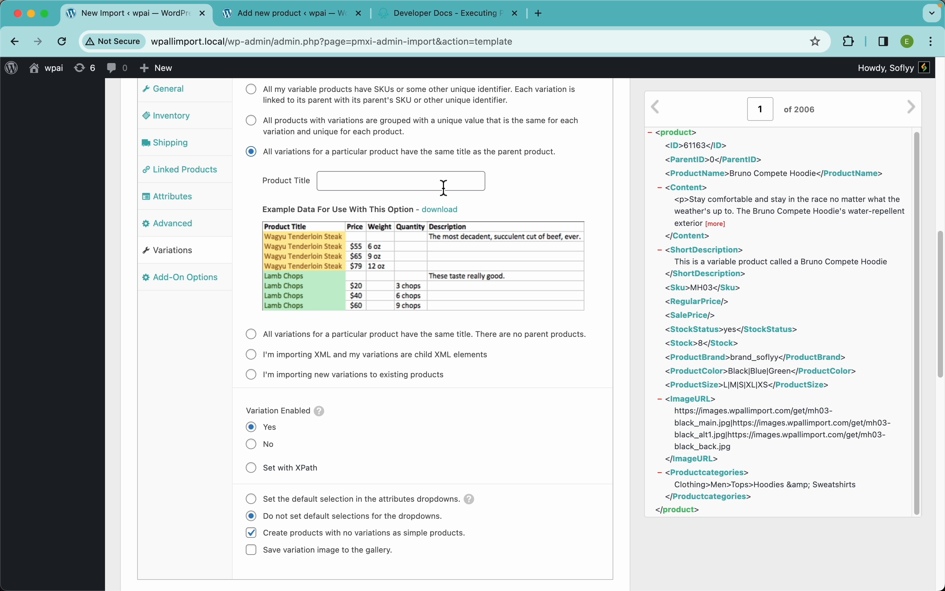
left_click_drag(699, 174, 457, 186)
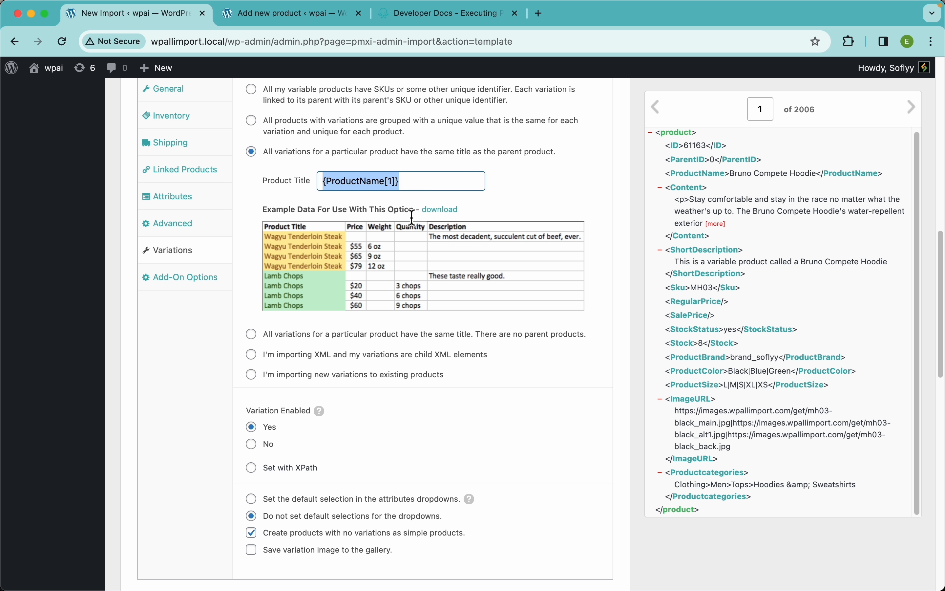
Choose the variation option for products whose variations have the same title with no parent products.
left_click(368, 337)
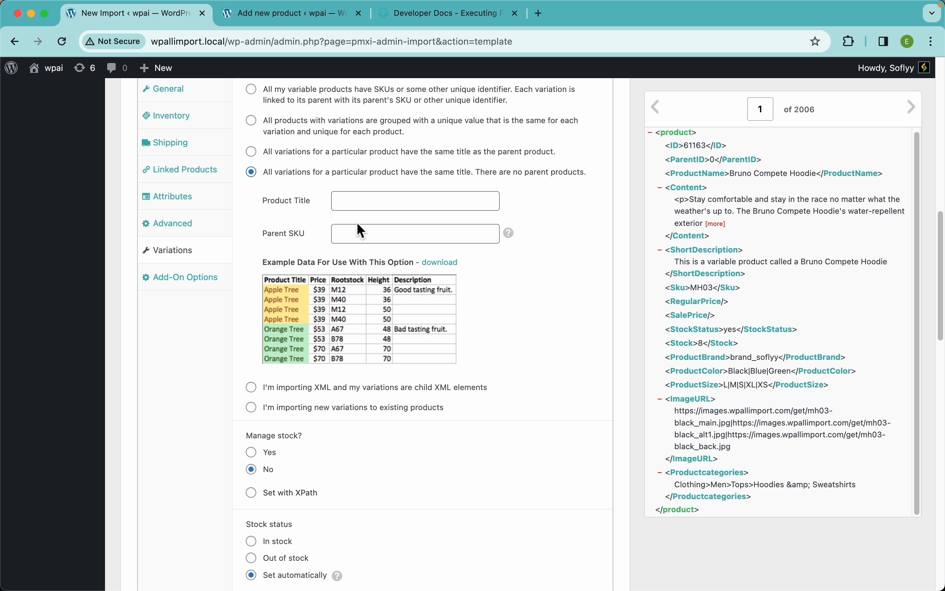
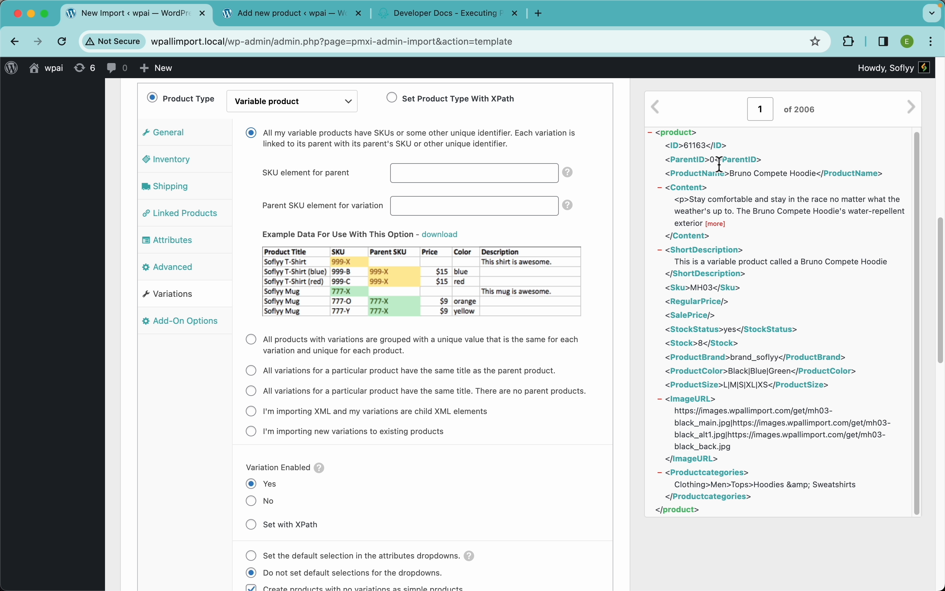
Compare the ParentID values of records 1 and 2, then map the parent SKU element to {ID[1]} and the variation's parent SKU element to {ParentID[1]}.
left_click(919, 117)
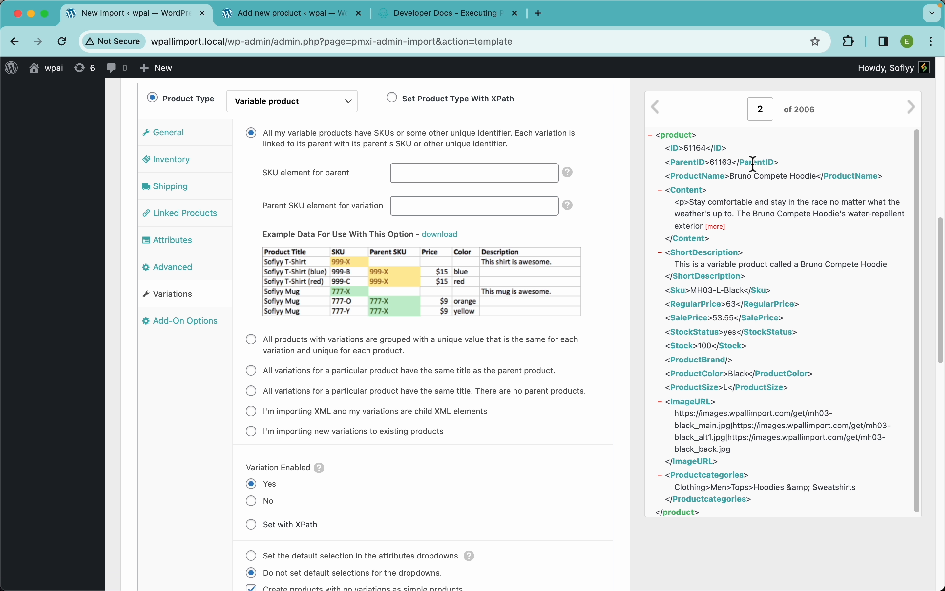
left_click_drag(787, 162, 680, 169)
double_click(721, 162)
left_click(658, 109)
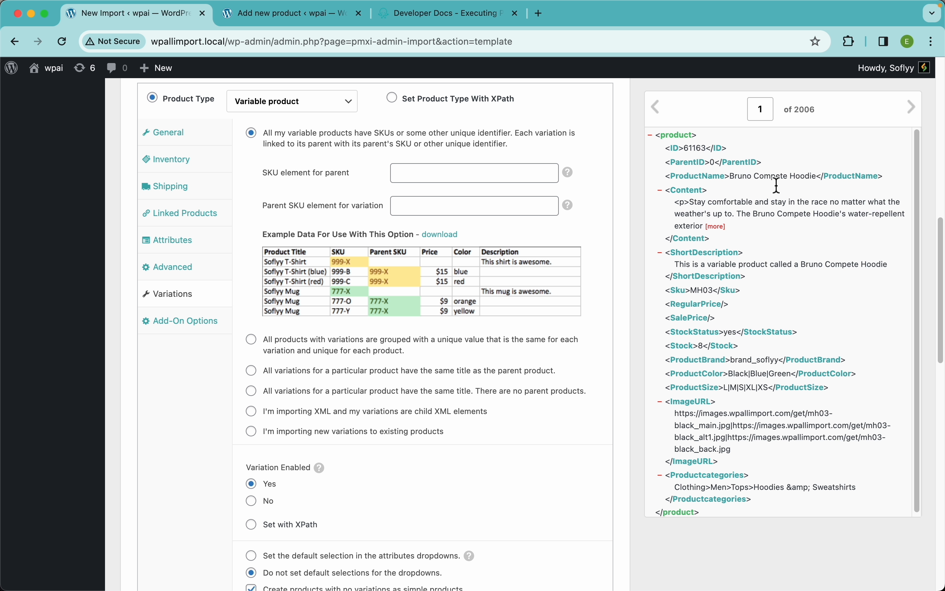
left_click_drag(675, 148, 469, 173)
left_click_drag(693, 162, 503, 209)
Look at the choices for a default selection in the attributes dropdowns and return to not setting default selections.
scroll(504, 368, "down", 5)
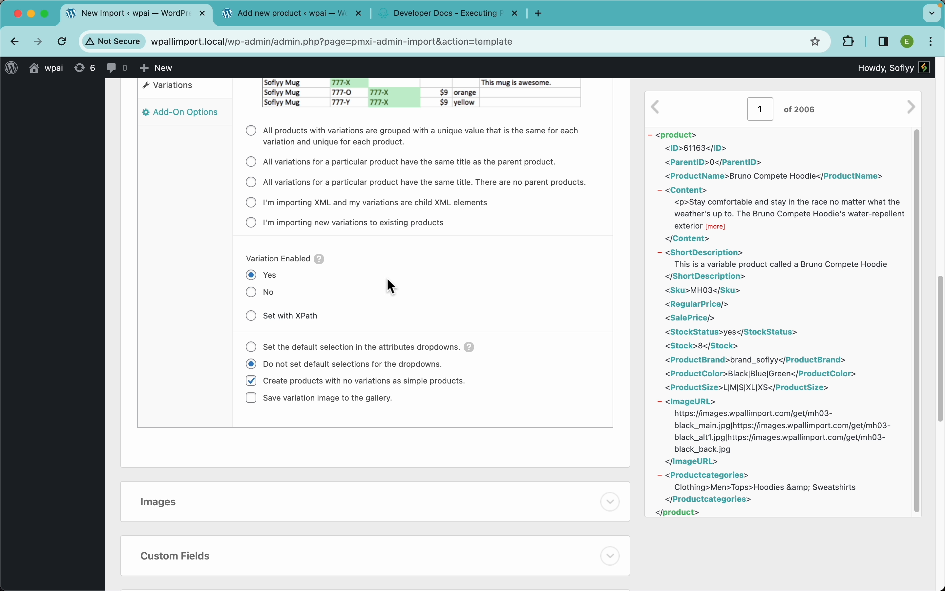
scroll(387, 278, "down", 5)
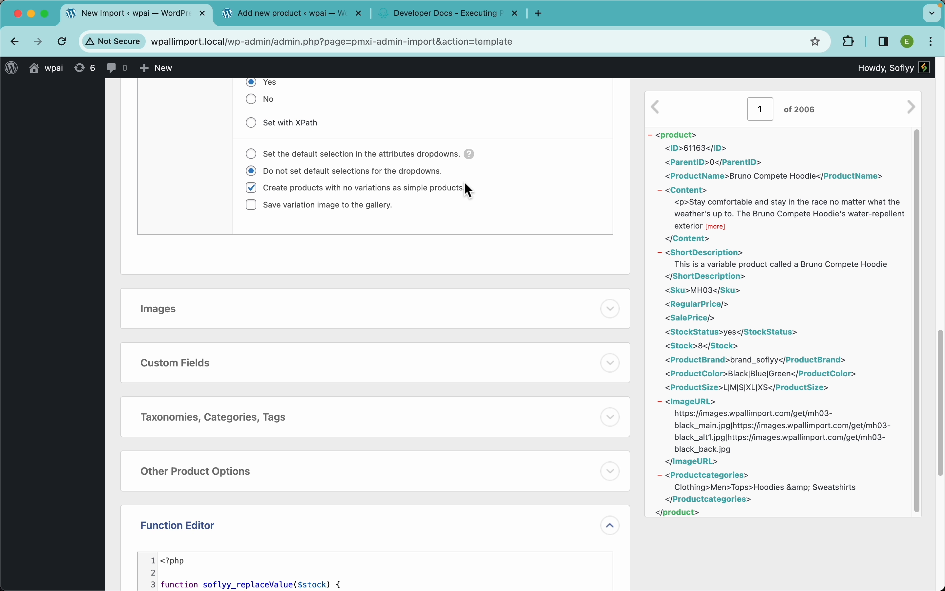
scroll(467, 190, "up", 5)
left_click(299, 254)
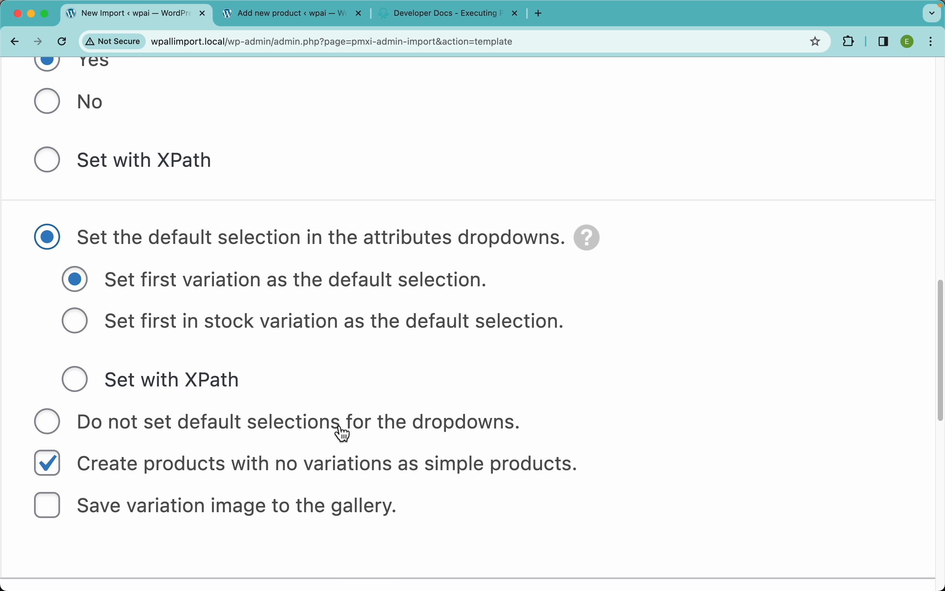
left_click(240, 435)
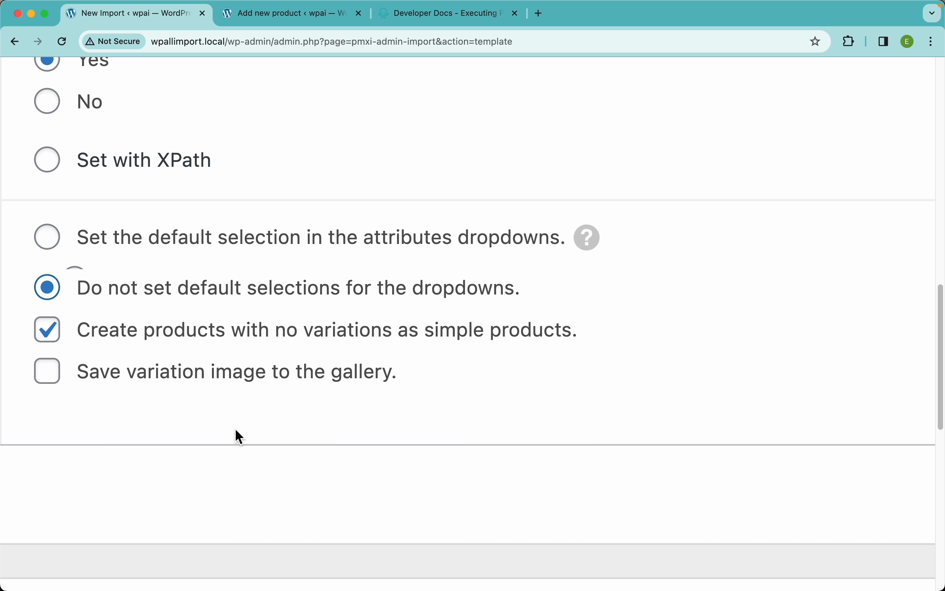
scroll(280, 318, "left", 5)
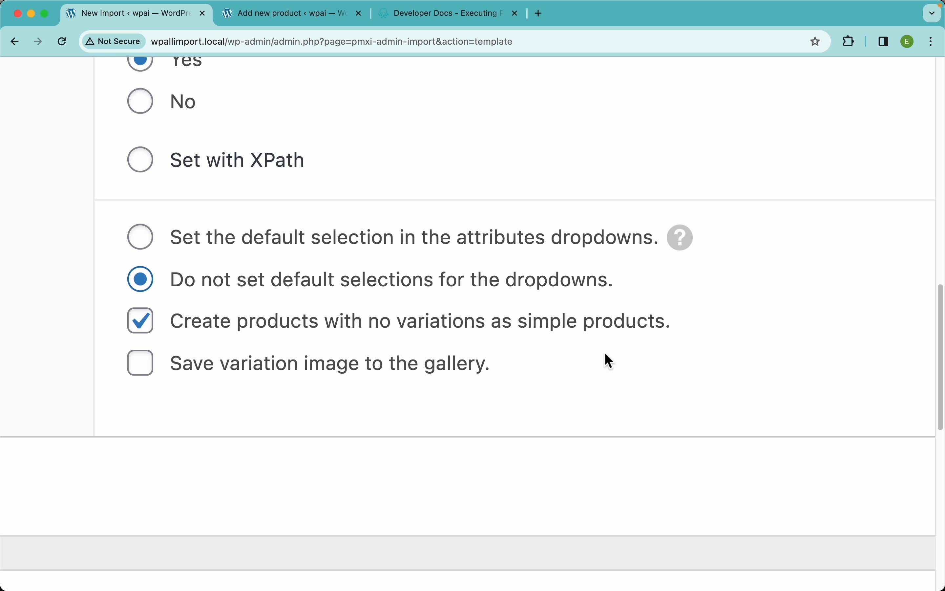
scroll(743, 359, "down", 5)
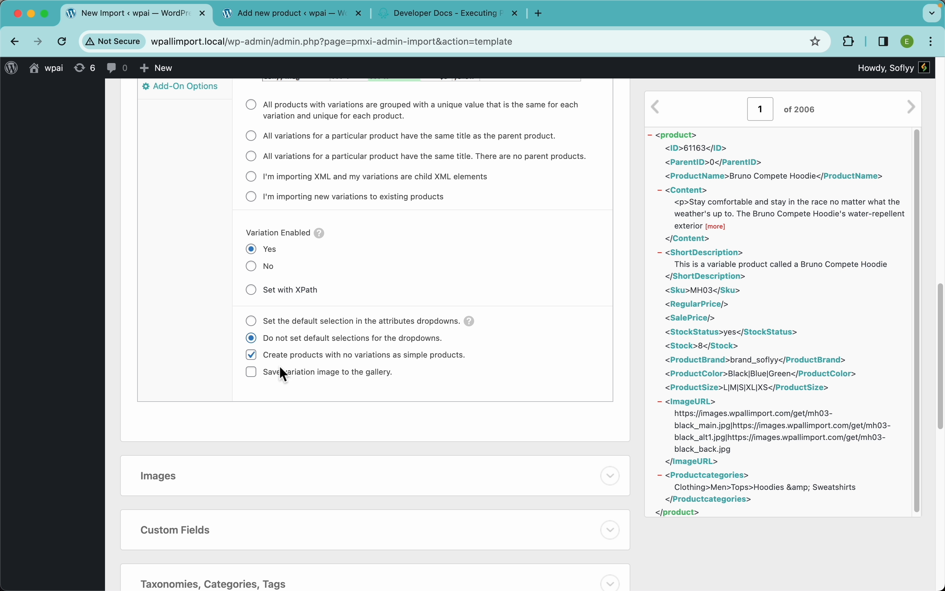
Review the Variations, Inventory and Attributes settings, including the str_replace function in the Brand value.
scroll(391, 369, "up", 8)
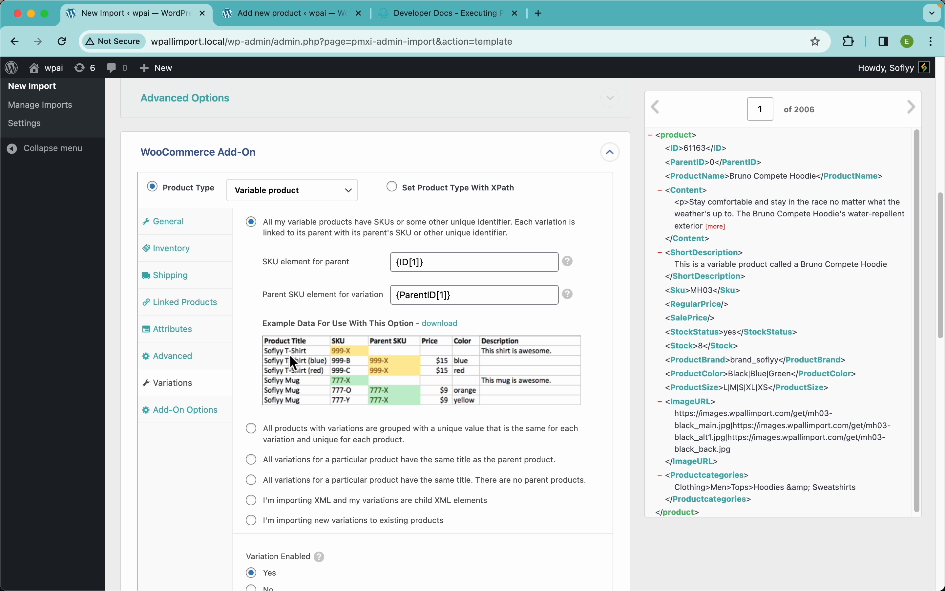
left_click(192, 231)
left_click(197, 262)
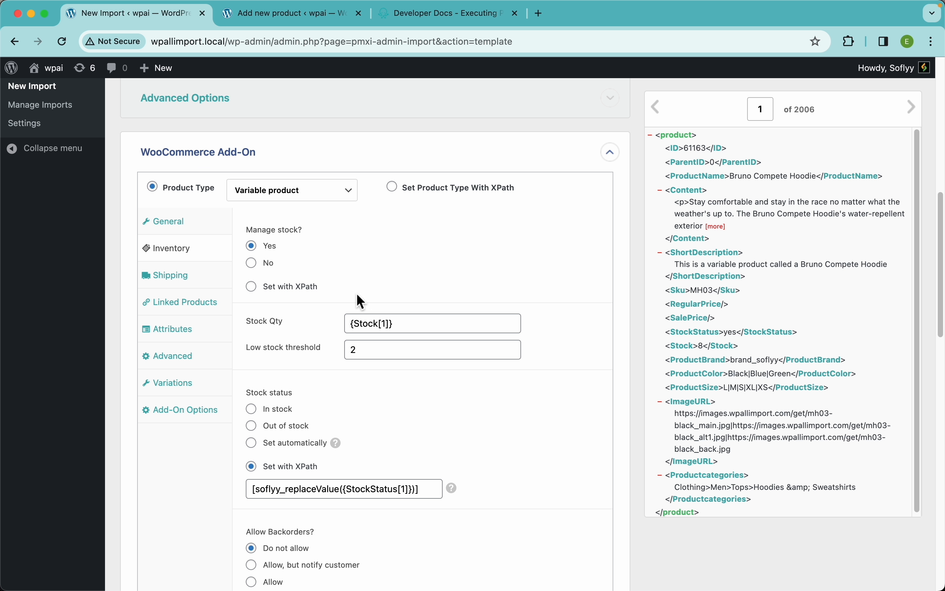
scroll(334, 430, "down", 5)
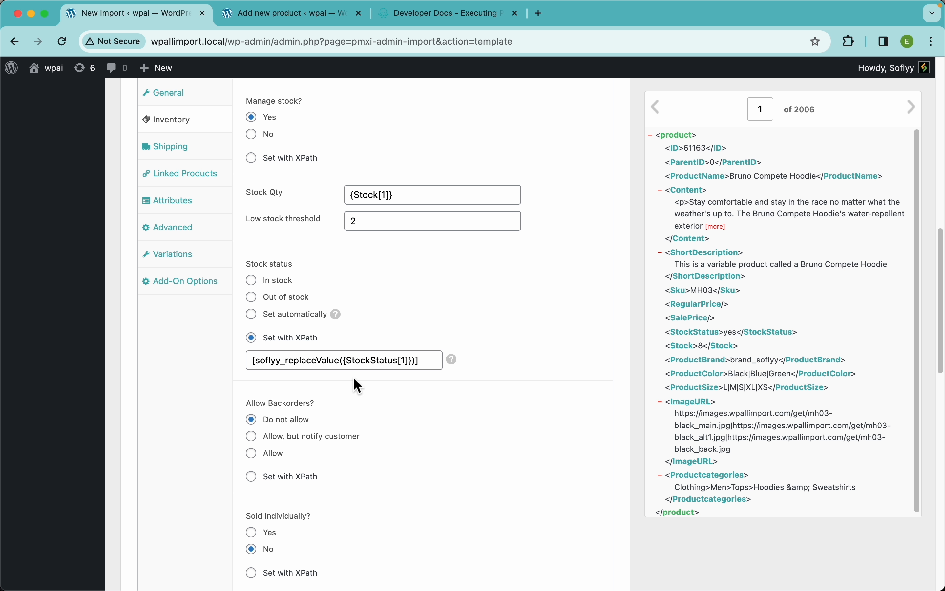
scroll(357, 385, "down", 10)
scroll(369, 228, "up", 12)
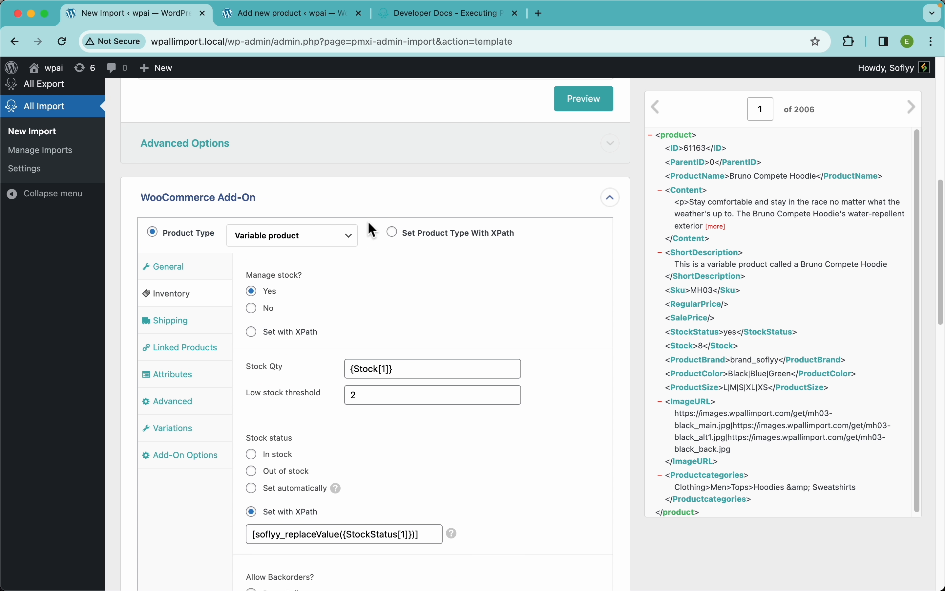
scroll(369, 227, "down", 8)
scroll(344, 223, "up", 3)
left_click(189, 228)
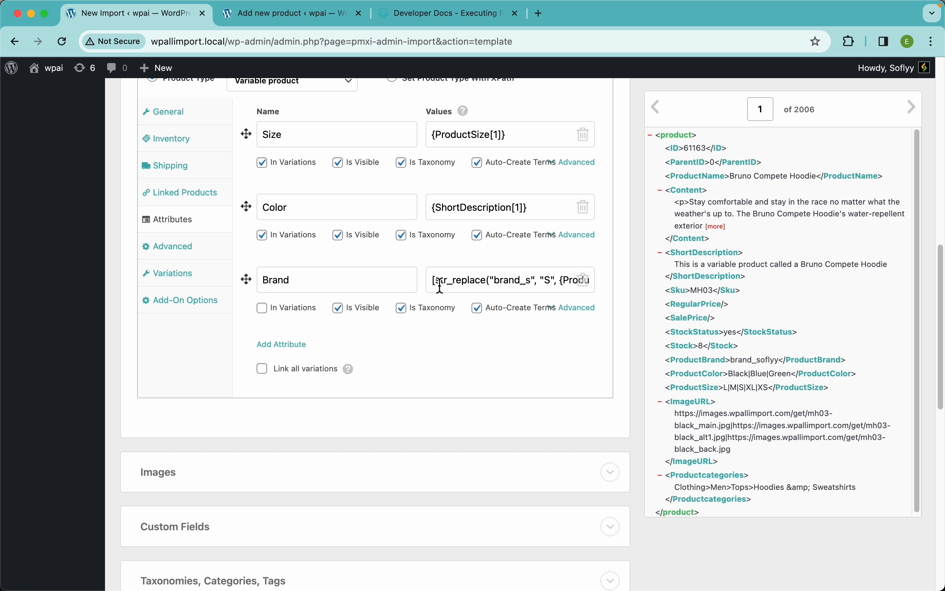
left_click_drag(441, 283, 447, 298)
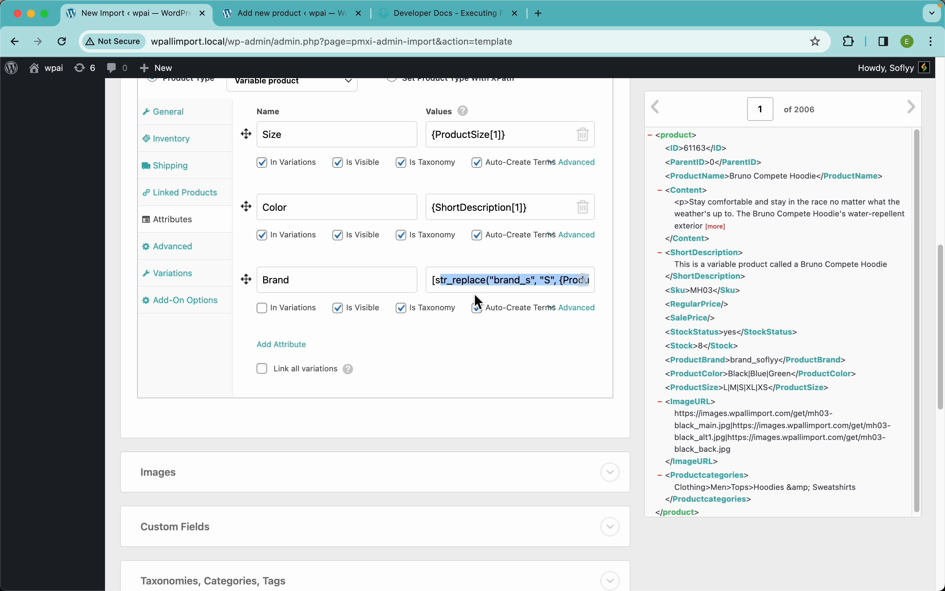
left_click(482, 331)
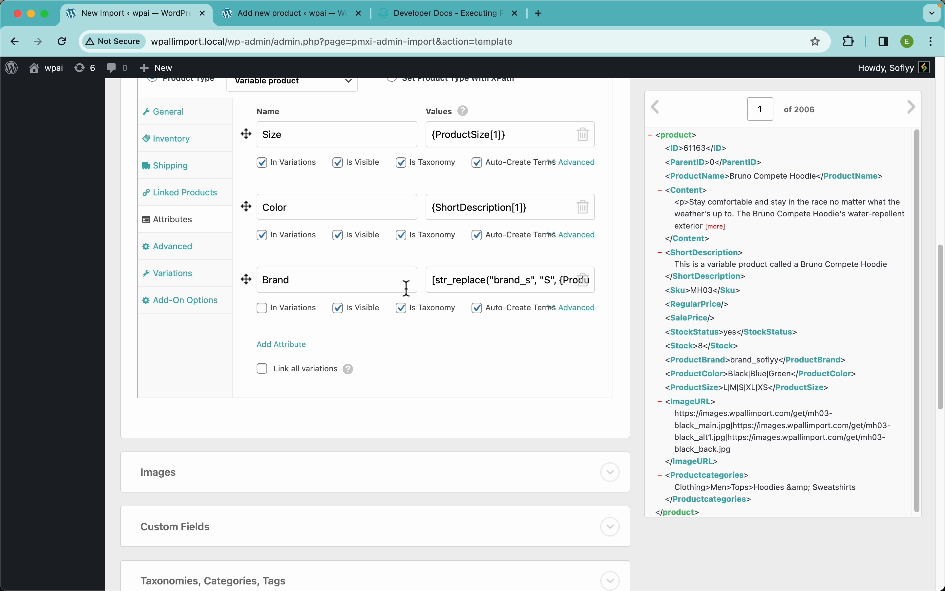
Open the Images section and examine its three sources: images hosted elsewhere, images in the Media Library, and images uploaded in wp-content/uploads/wpallimport/files/.
scroll(406, 288, "down", 5)
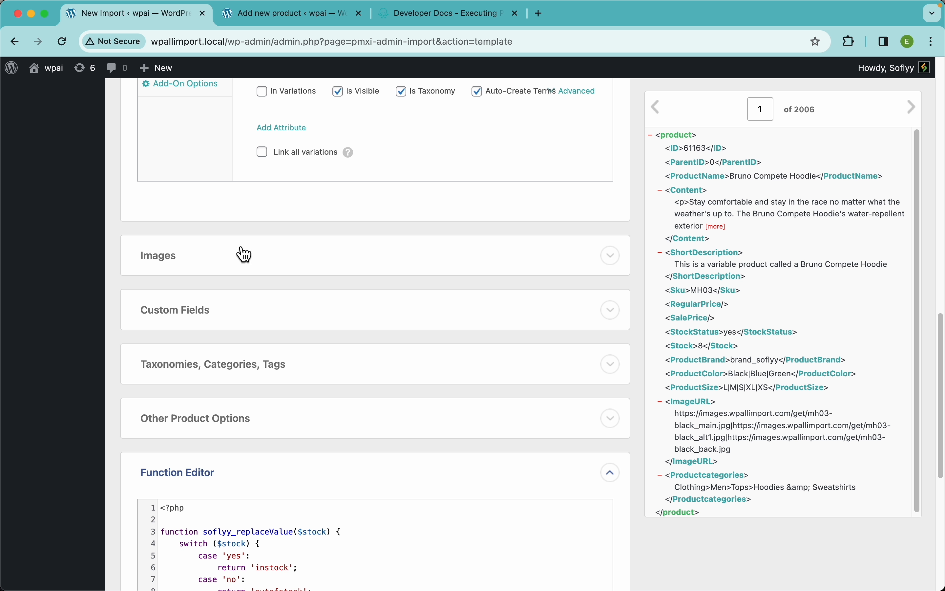
left_click(213, 265)
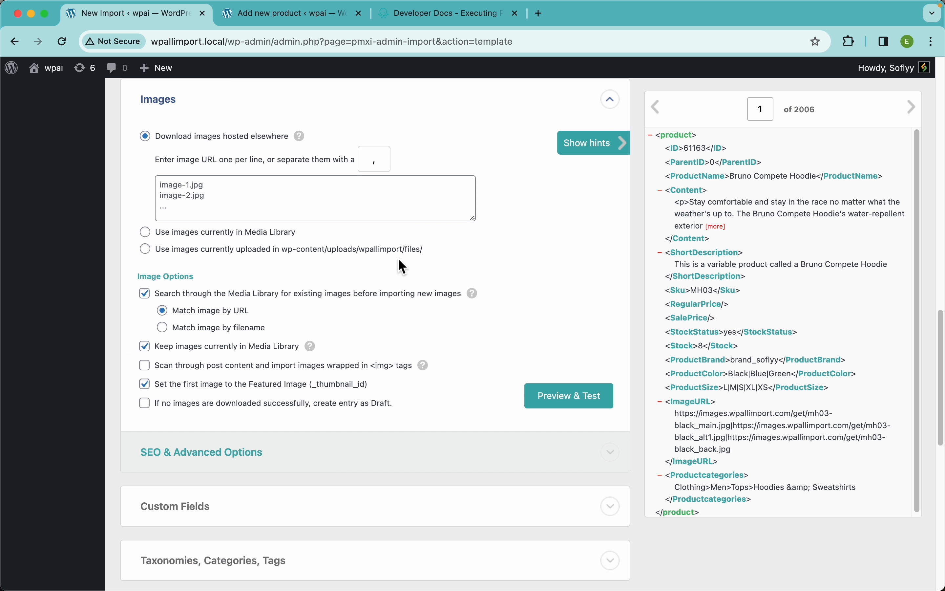
left_click(216, 258)
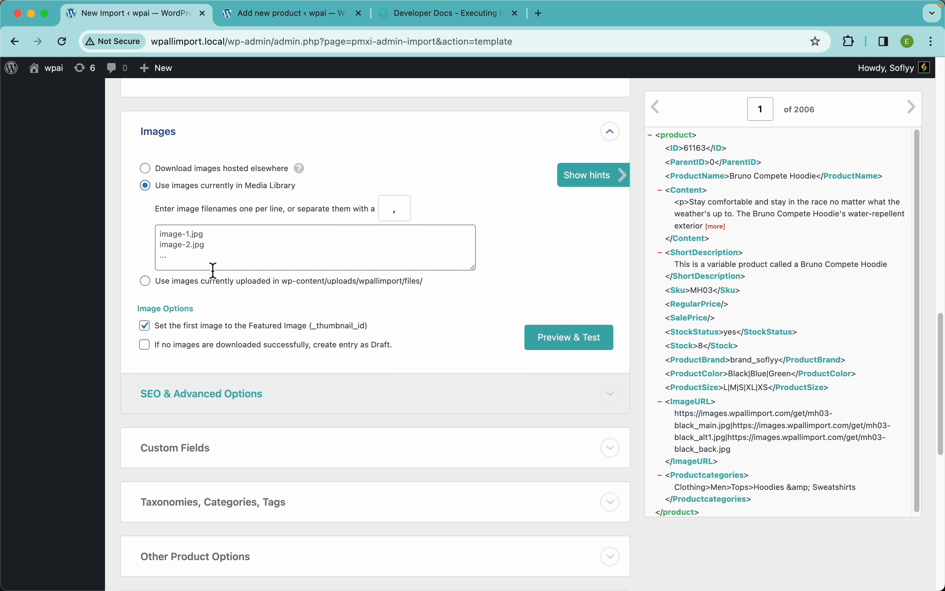
left_click(216, 275)
left_click(225, 169)
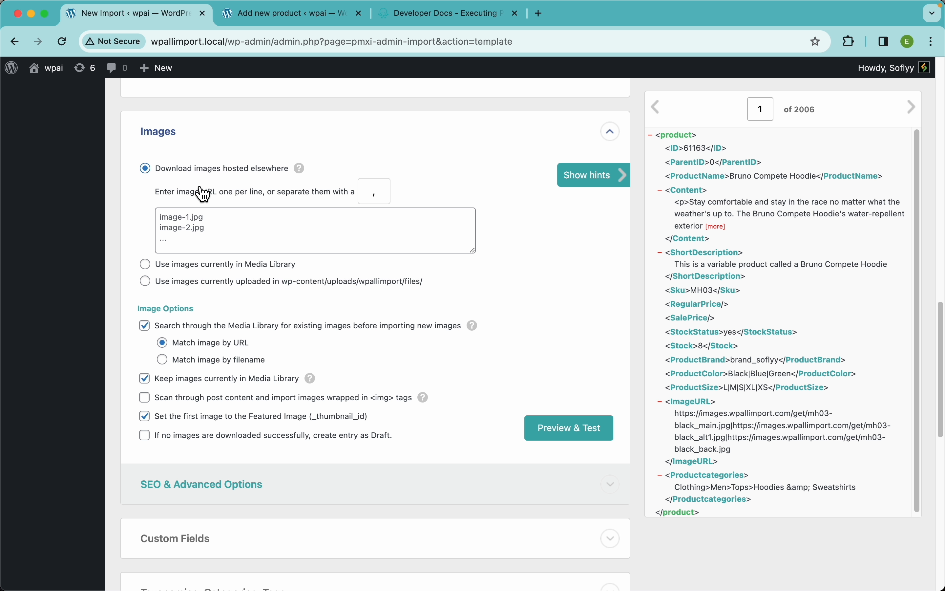
left_click(241, 221)
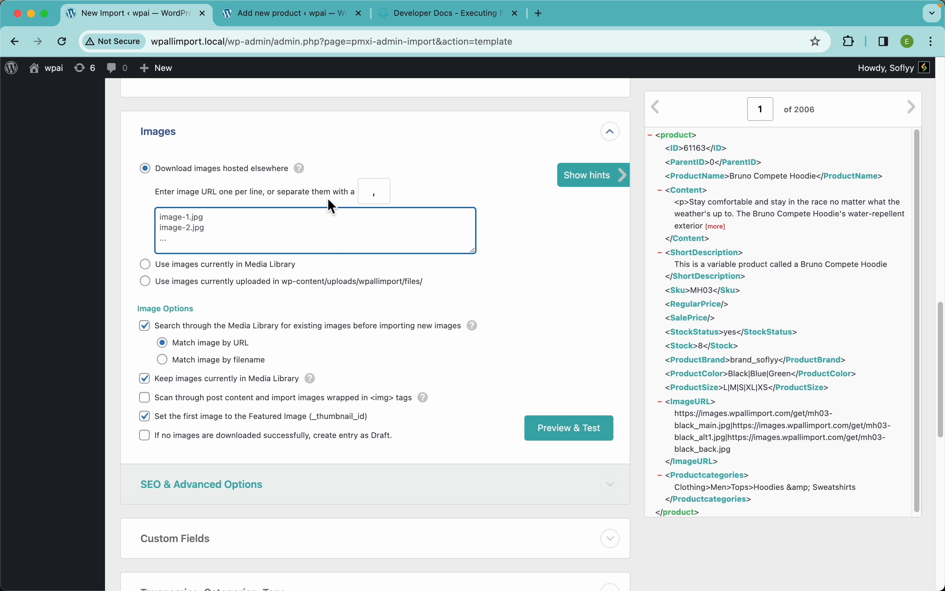
left_click(245, 265)
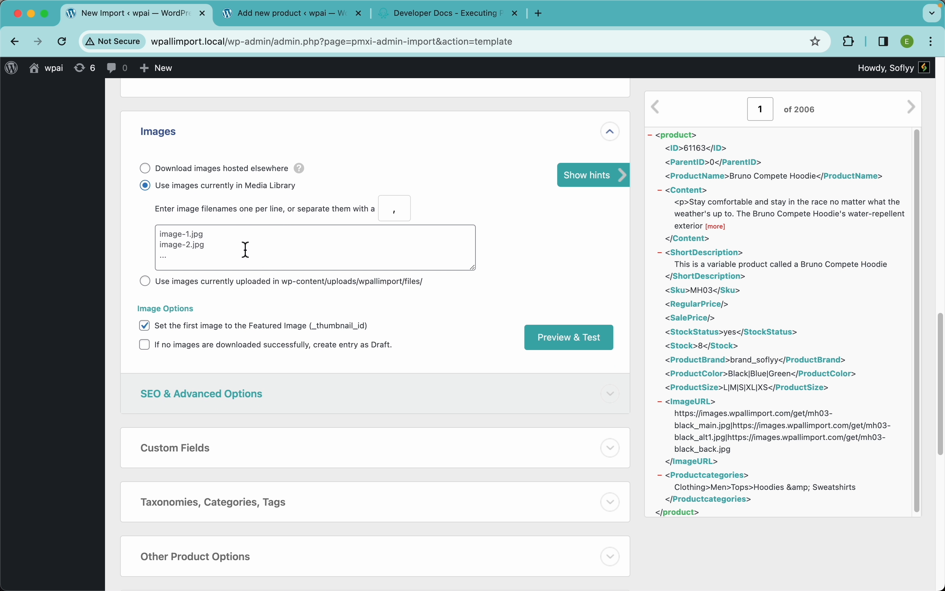
left_click(211, 247)
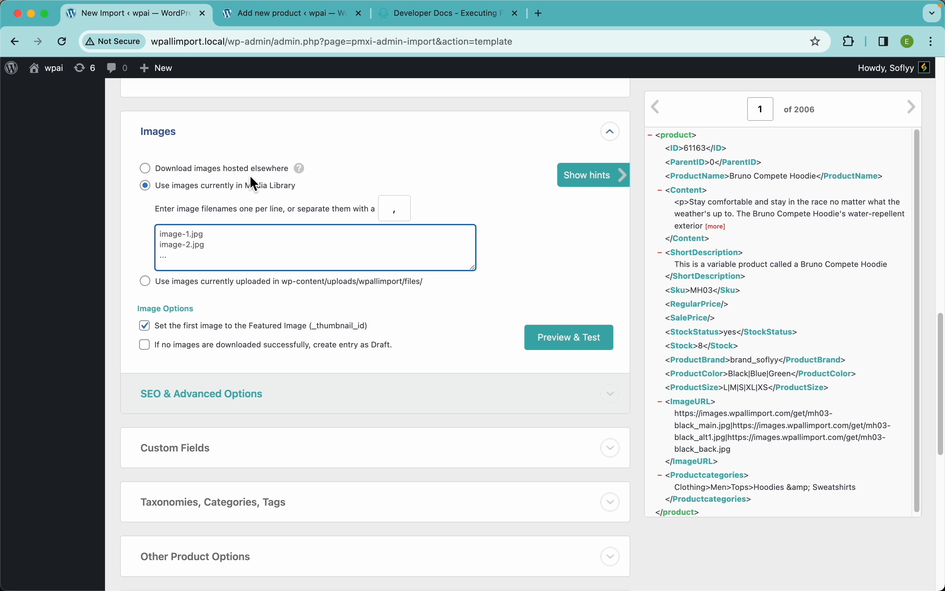
left_click(245, 282)
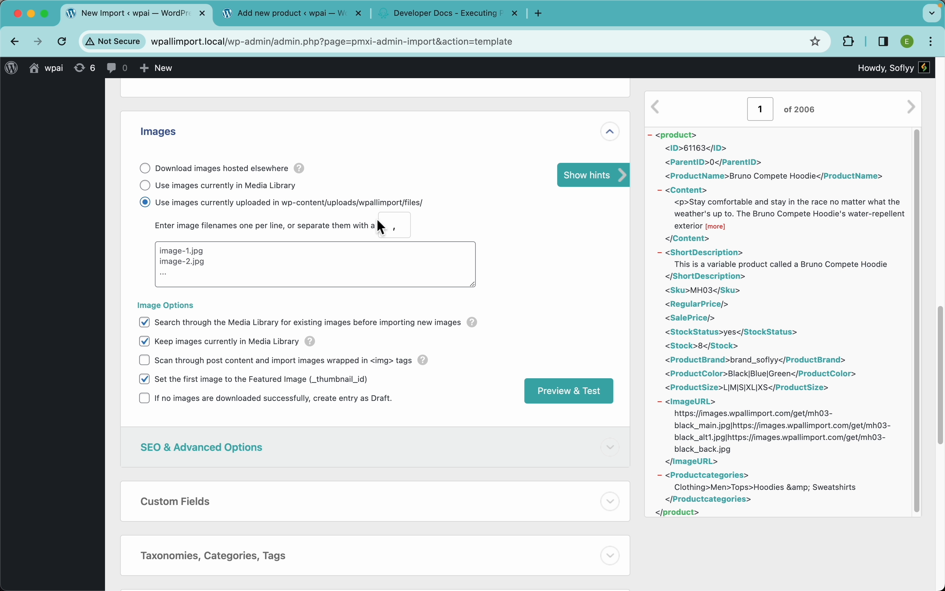
left_click_drag(441, 205, 282, 207)
left_click(289, 270)
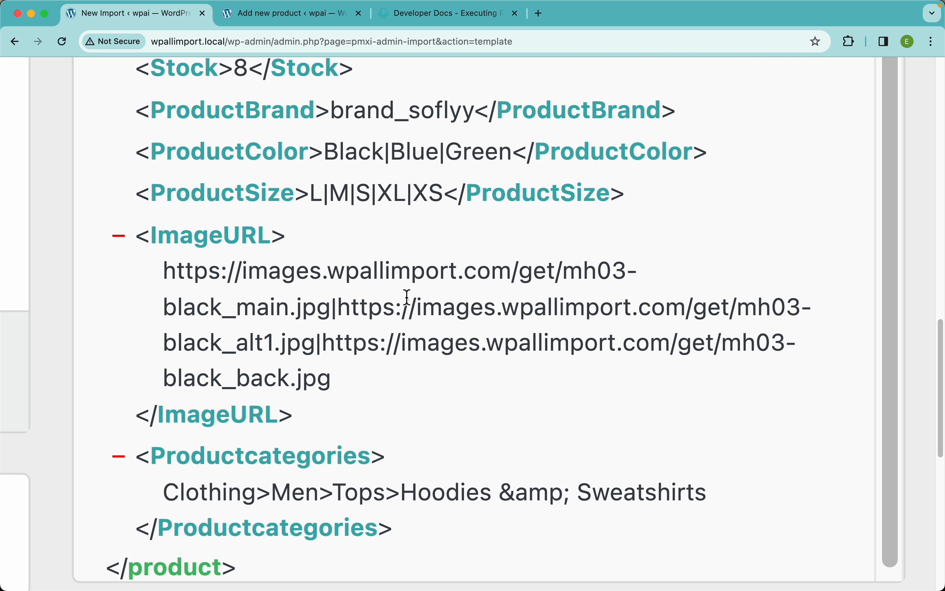
View the first ImageURL image, mh03-black_main.jpg, in a separate browser tab, close it, and examine the separator between the image URLs.
left_click_drag(171, 273, 455, 301)
double_click(315, 309)
left_click_drag(278, 310, 169, 281)
key("super+c")
key("super+t")
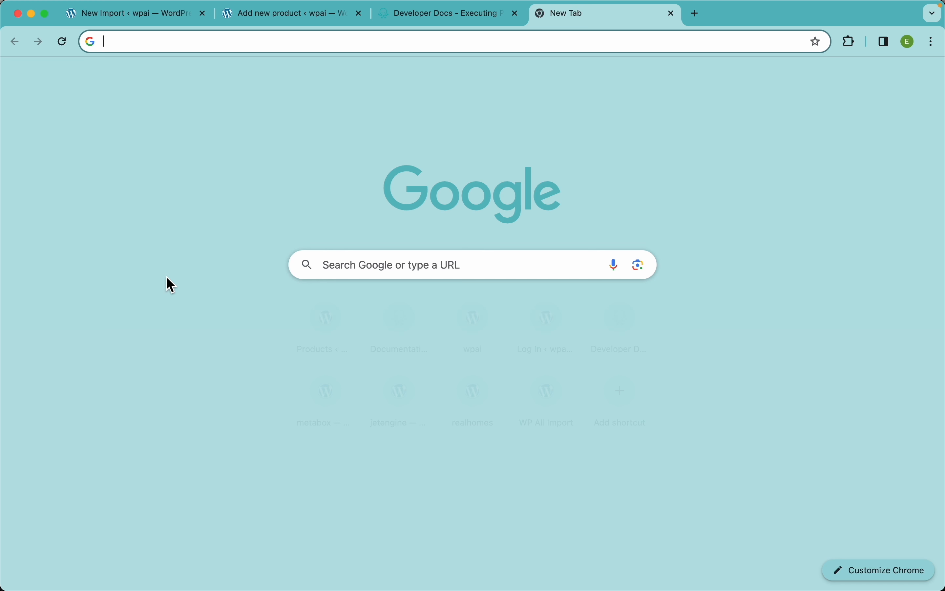
key("super+v")
key("Return")
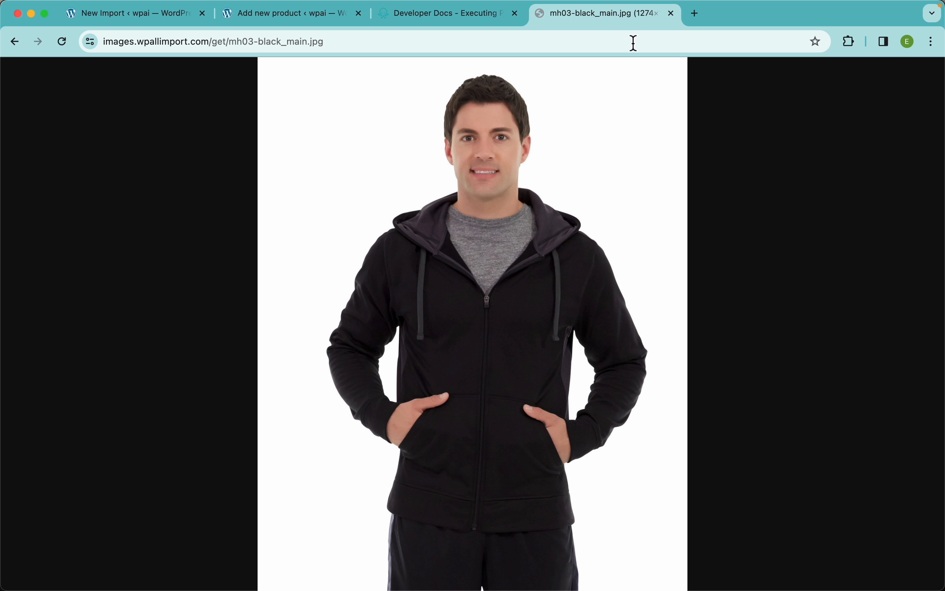
left_click(671, 14)
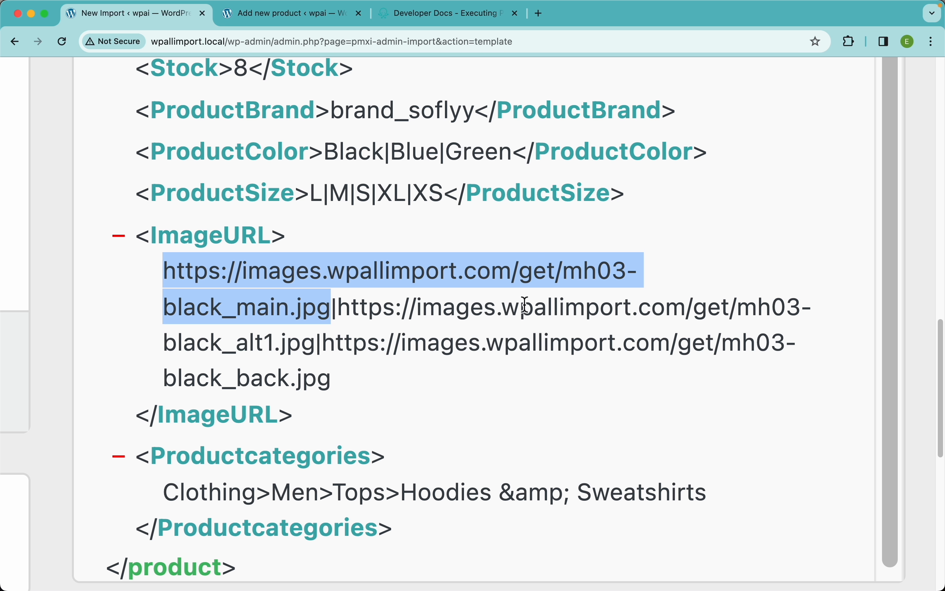
double_click(335, 315)
Choose to download images hosted elsewhere and map the image URLs to {ImageURL[1]}.
scroll(381, 298, "down", 5)
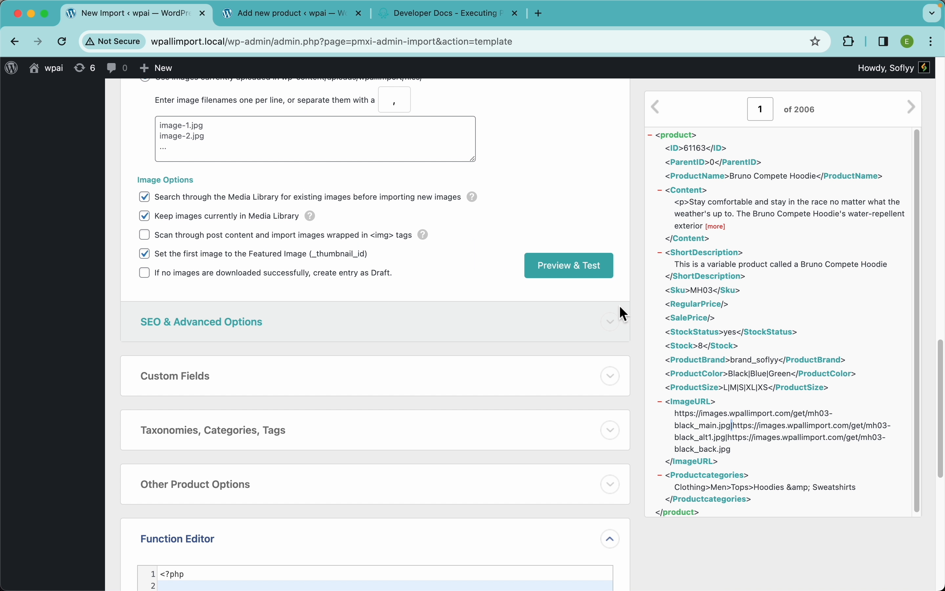
scroll(520, 303, "up", 3)
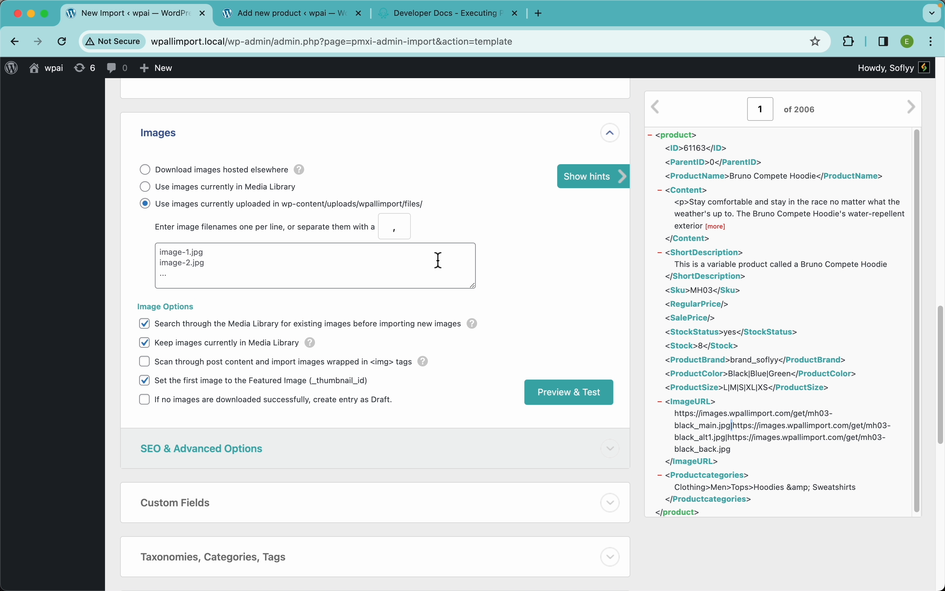
left_click(223, 170)
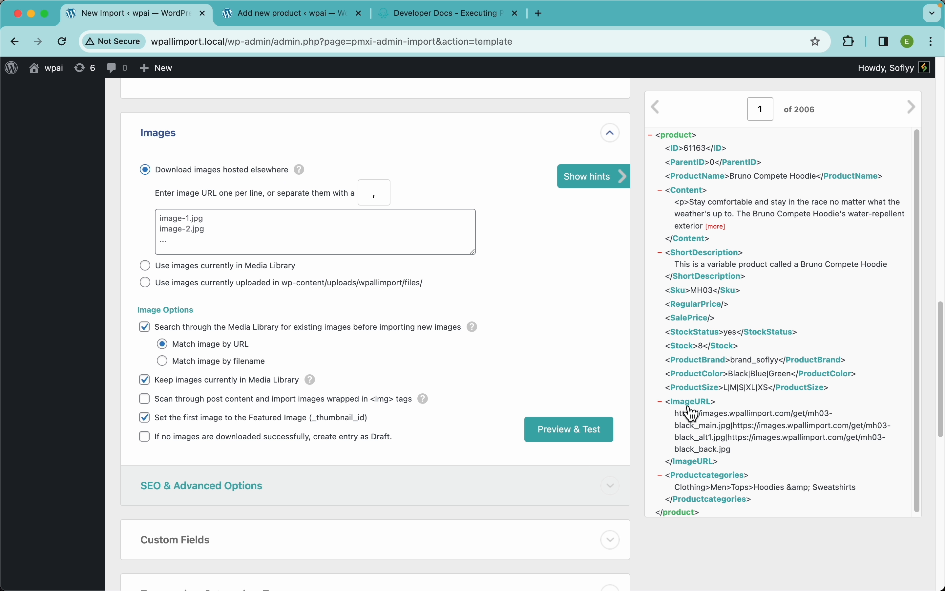
left_click_drag(690, 402, 394, 235)
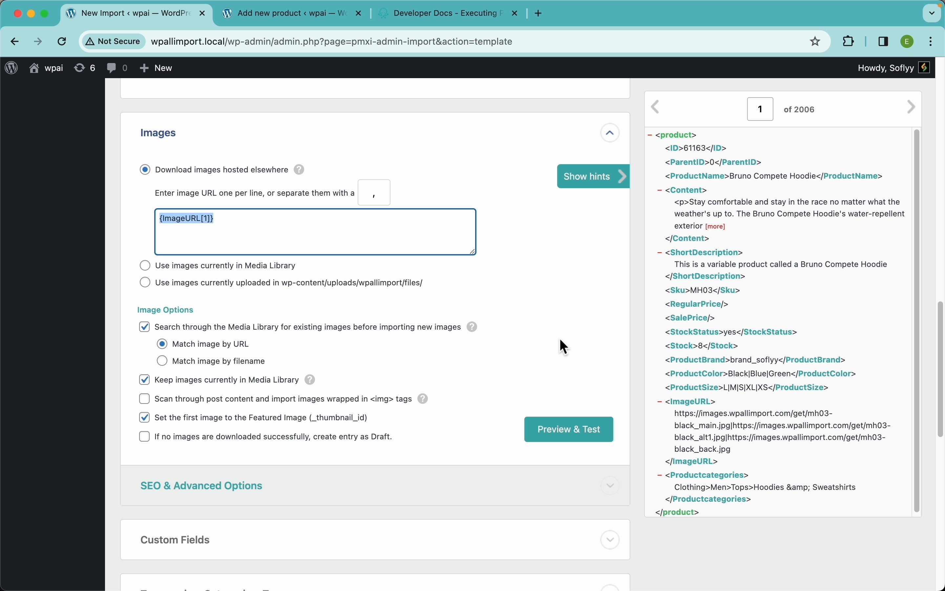
Preview the mapped image URLs, dismiss the preview, and set the image URL separator to |.
left_click(594, 444)
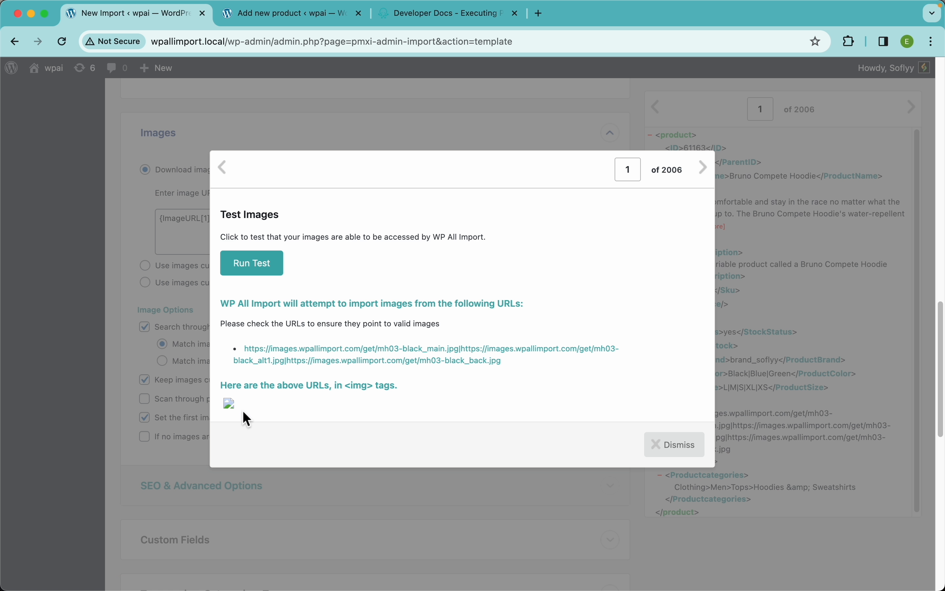
left_click(678, 453)
left_click(386, 196)
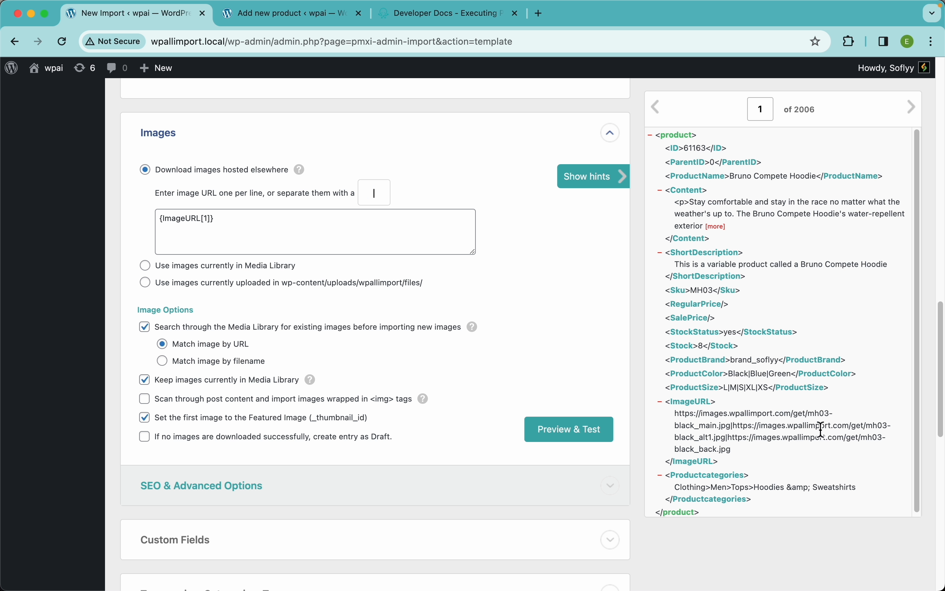
Preview the images mapped for record 1, run the image download test, and dismiss the preview.
left_click(582, 443)
scroll(545, 433, "down", 2)
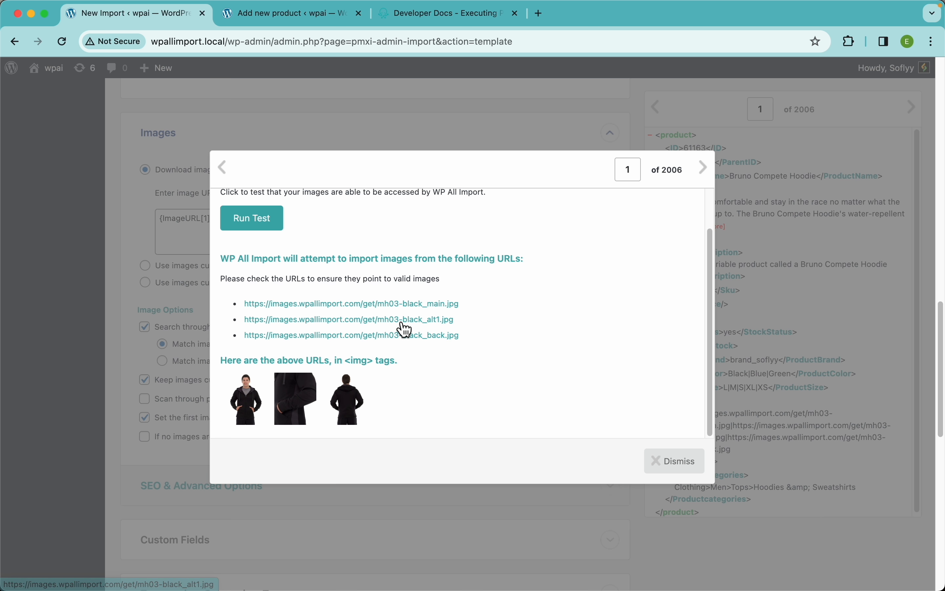
scroll(403, 326, "up", 2)
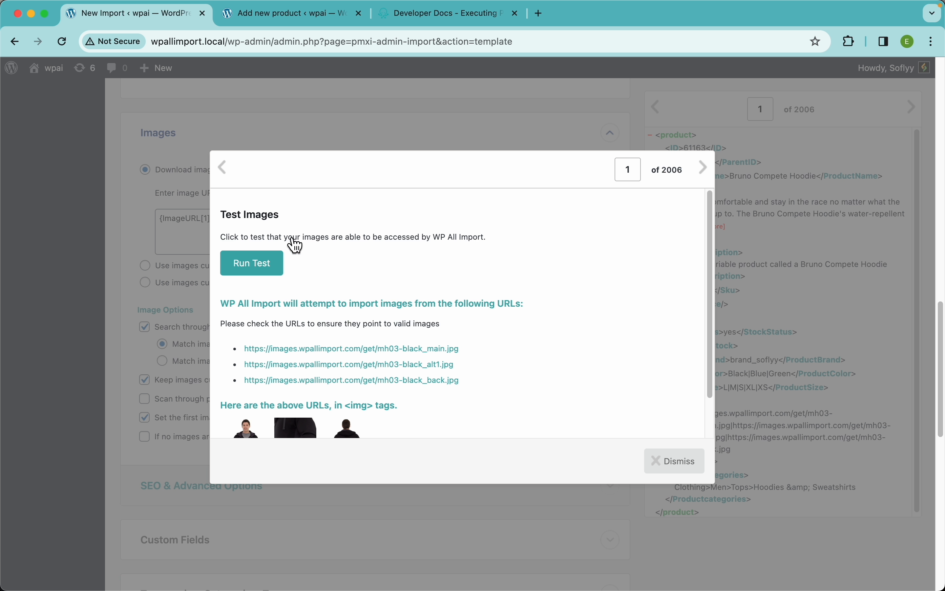
left_click(251, 274)
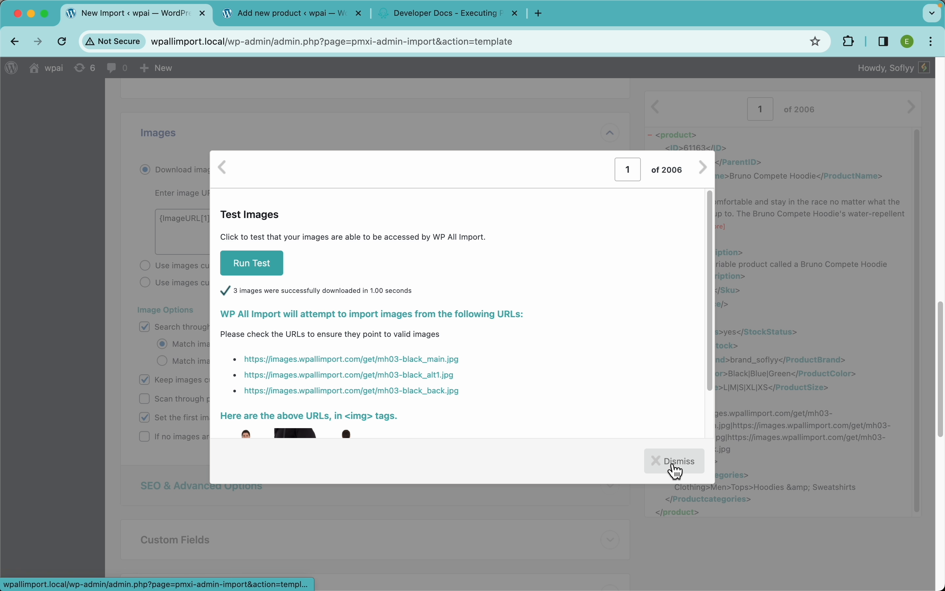
left_click(676, 472)
Examine the image options and the ImageURL values of records 2 and 3, keeping existing Media Library images matched by URL.
scroll(303, 315, "down", 3)
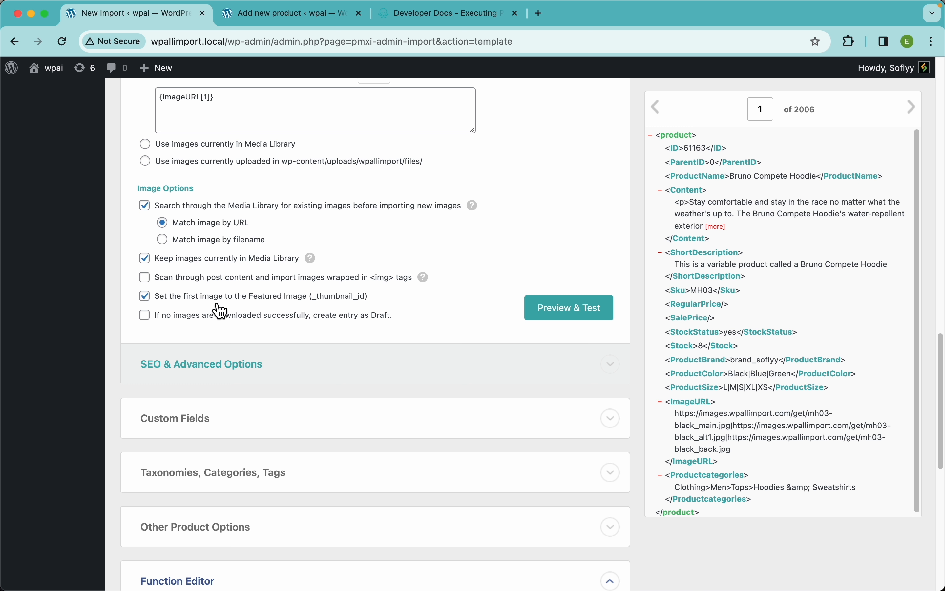
mouse_move(481, 213)
left_click(914, 117)
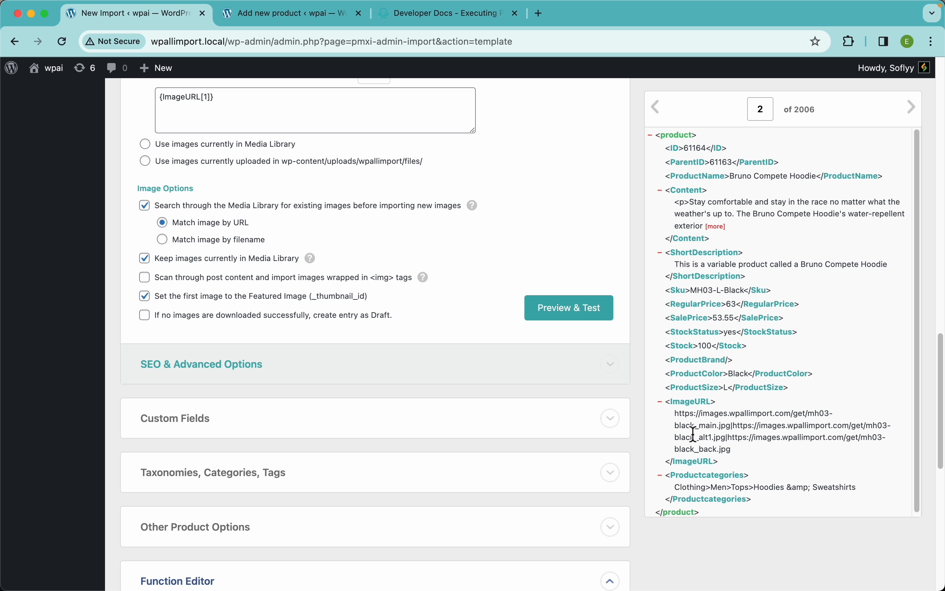
scroll(360, 326, "up", 2)
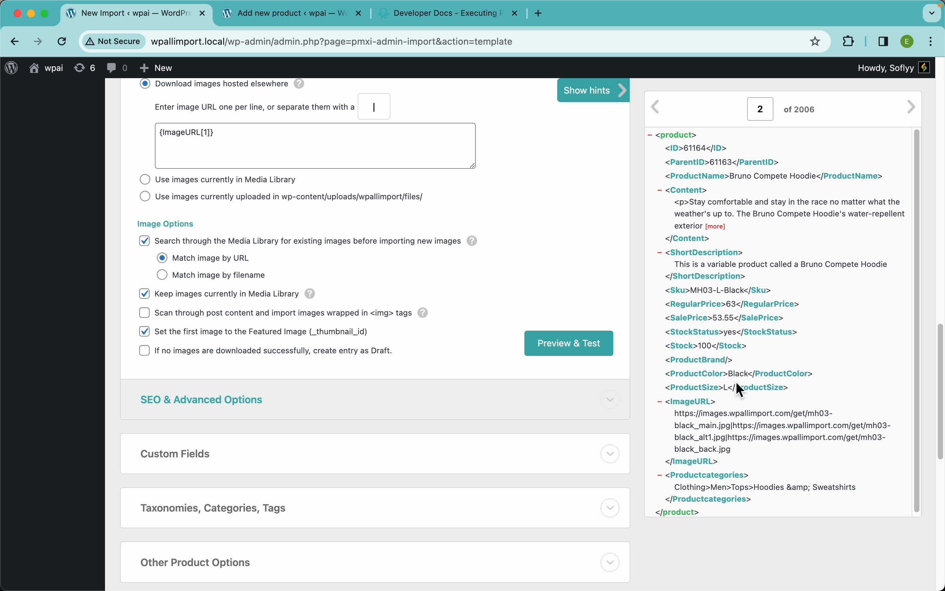
left_click(912, 107)
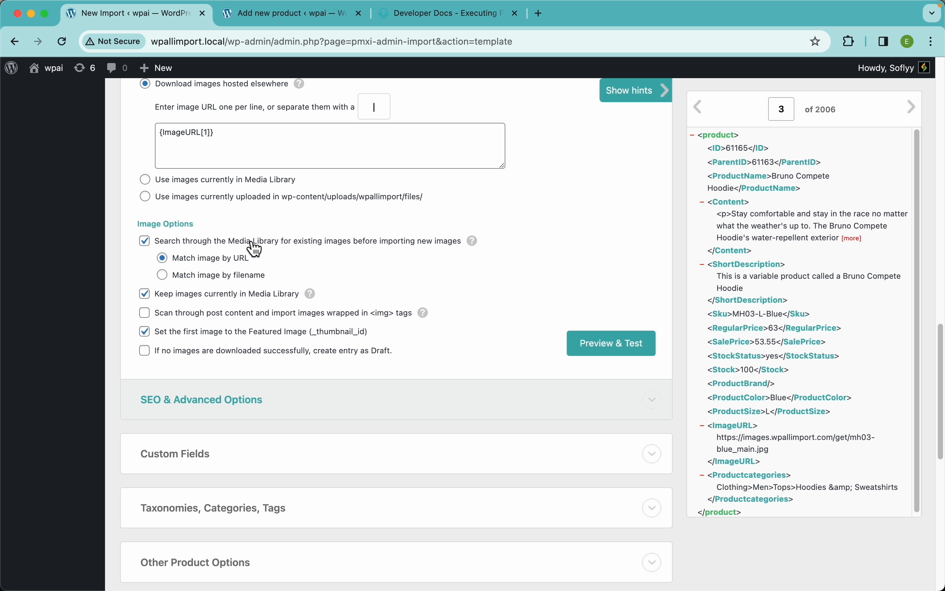
left_click(233, 277)
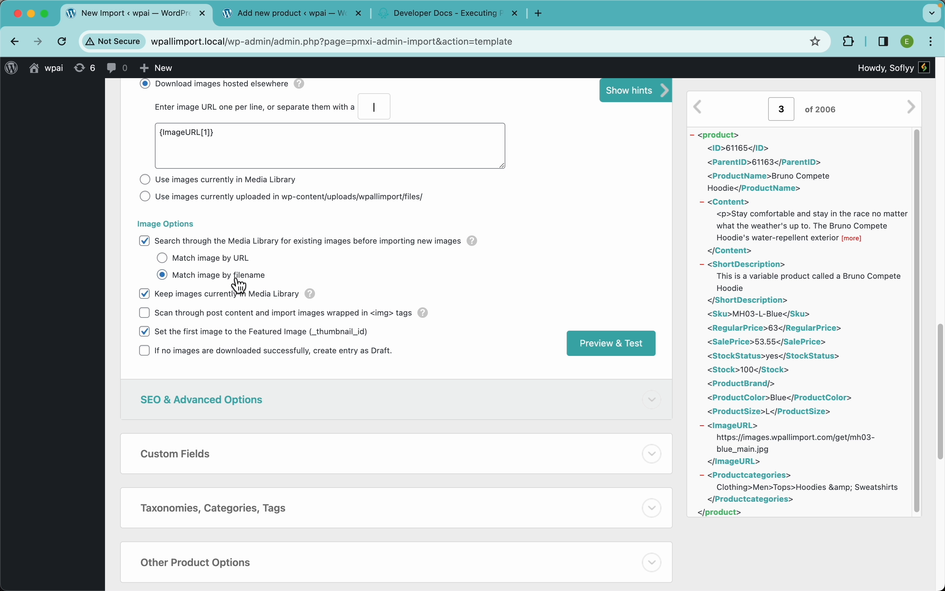
left_click(214, 264)
scroll(237, 270, "down", 3)
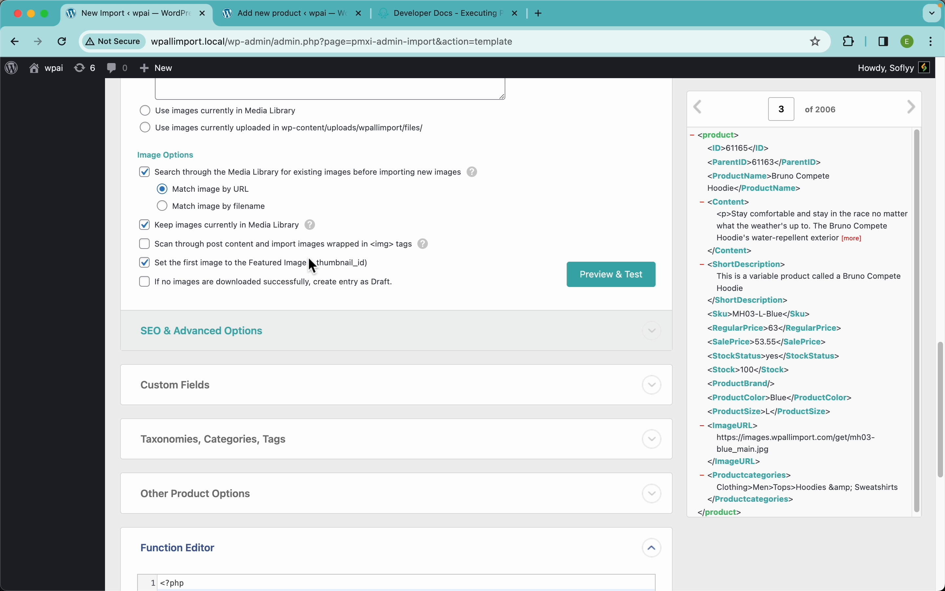
Preview the images mapped for record 3 and record 2, and close the preview.
left_click(591, 277)
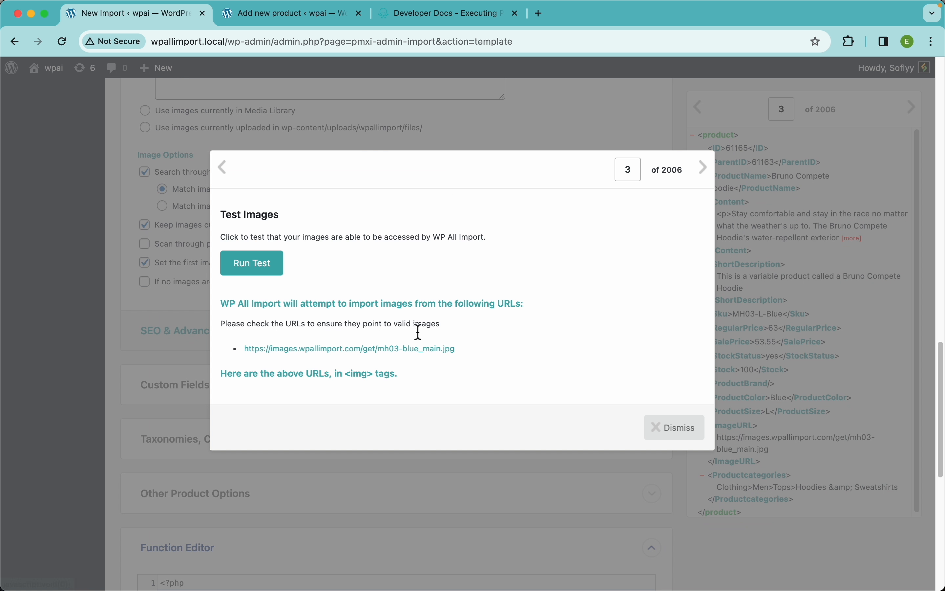
scroll(288, 390, "down", 1)
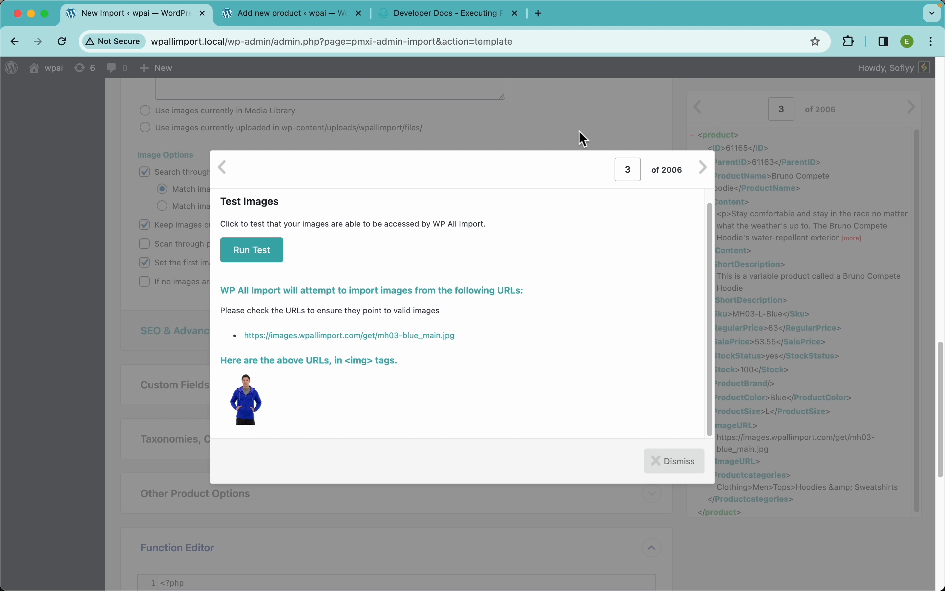
left_click(230, 175)
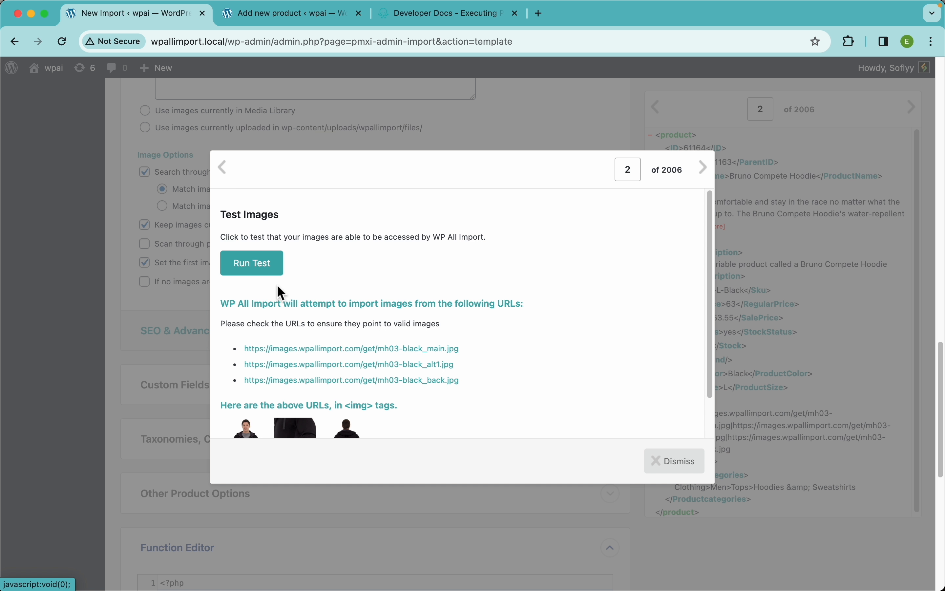
scroll(254, 393, "down", 2)
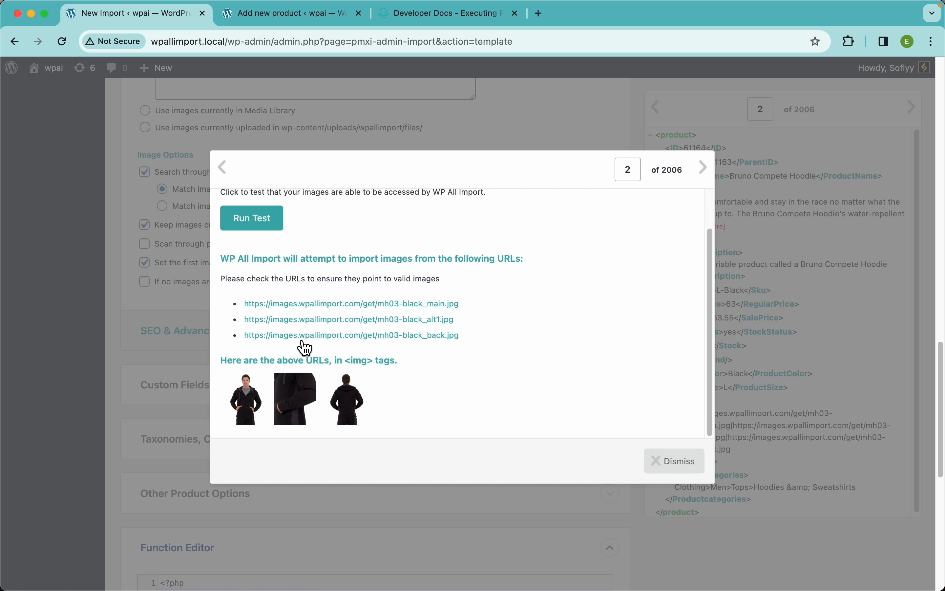
left_click(178, 316)
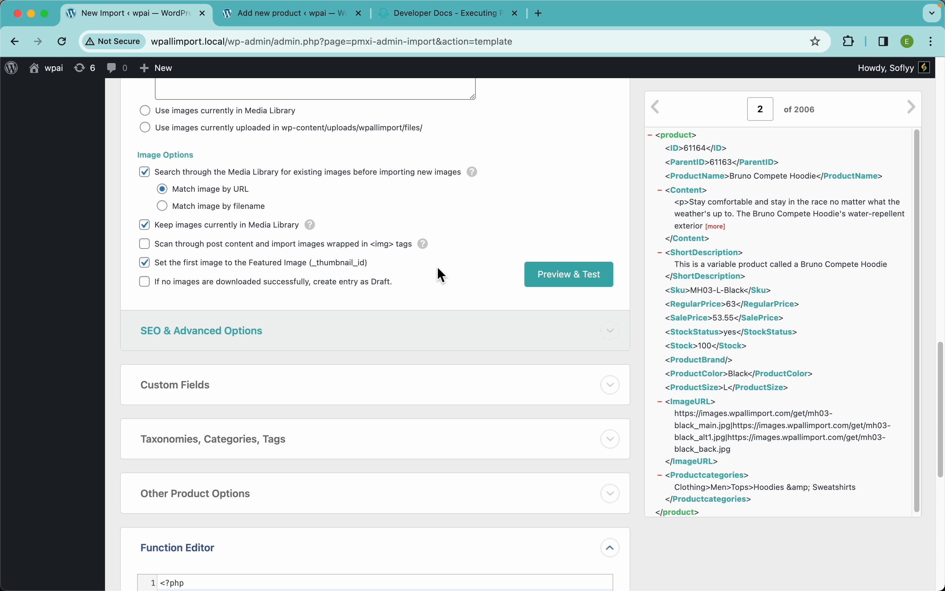
Enable hierarchical product categories from a single element containing the entire hierarchy, and map it to {Productcategories[1]}, separated by >.
scroll(343, 220, "up", 5)
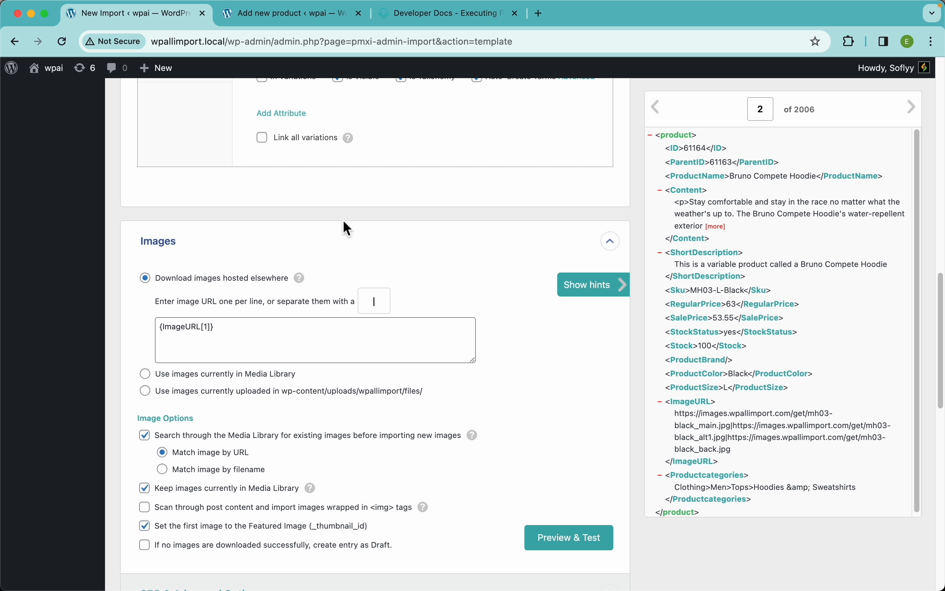
scroll(250, 337, "down", 10)
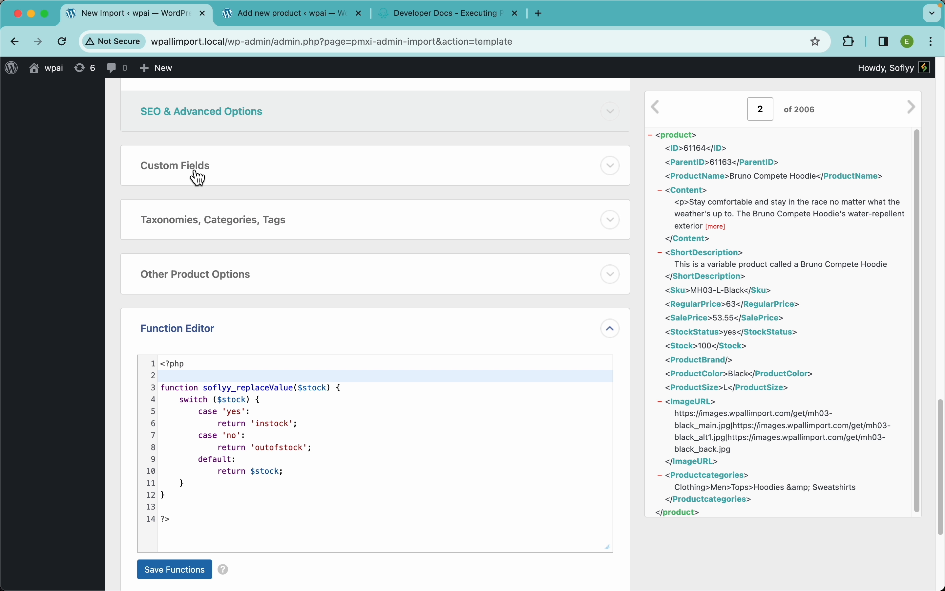
left_click(237, 232)
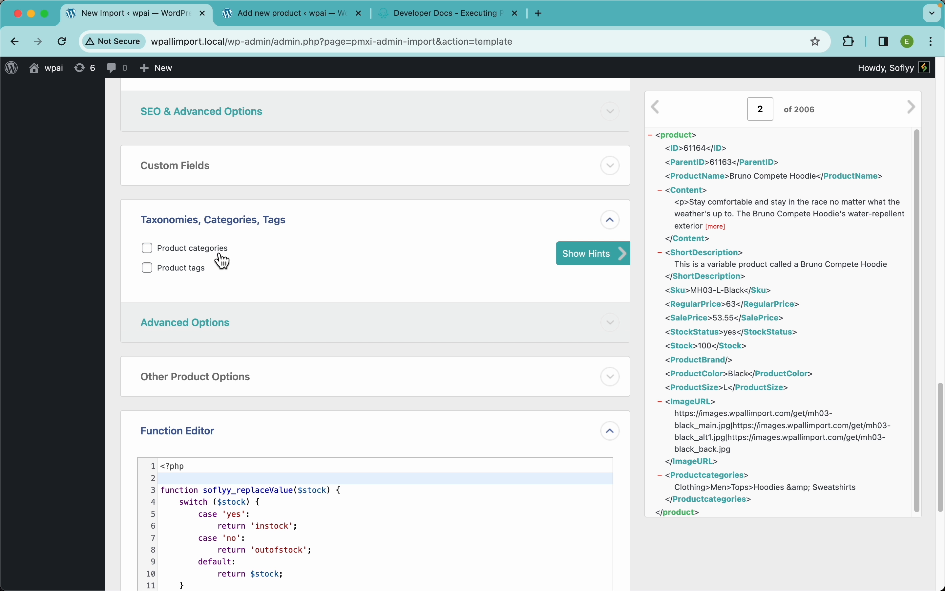
left_click(197, 250)
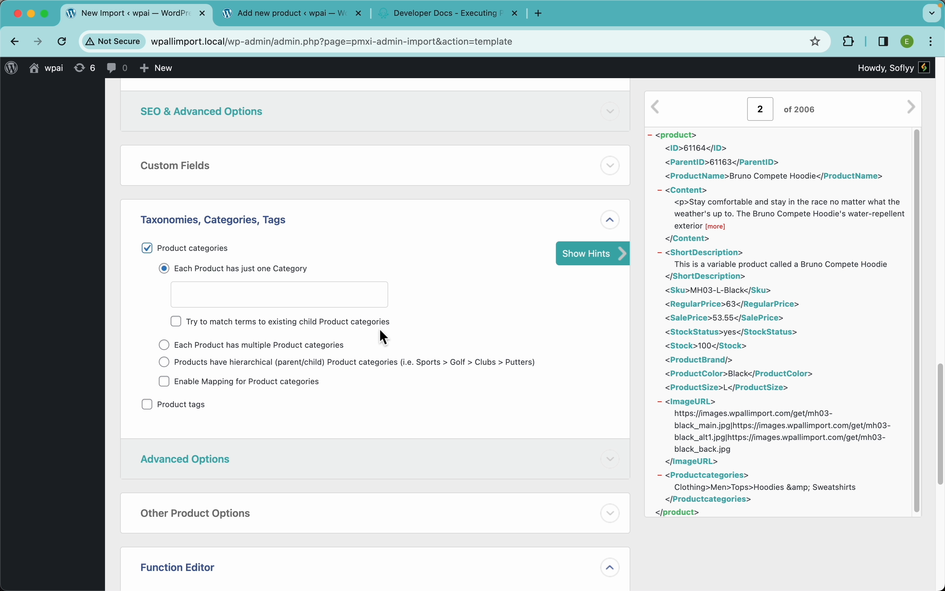
left_click(207, 362)
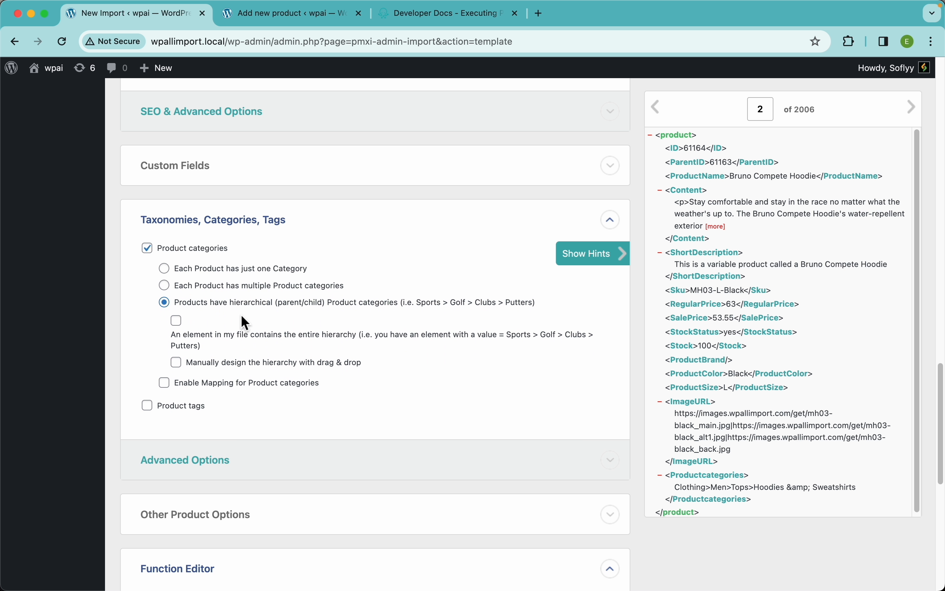
left_click(183, 335)
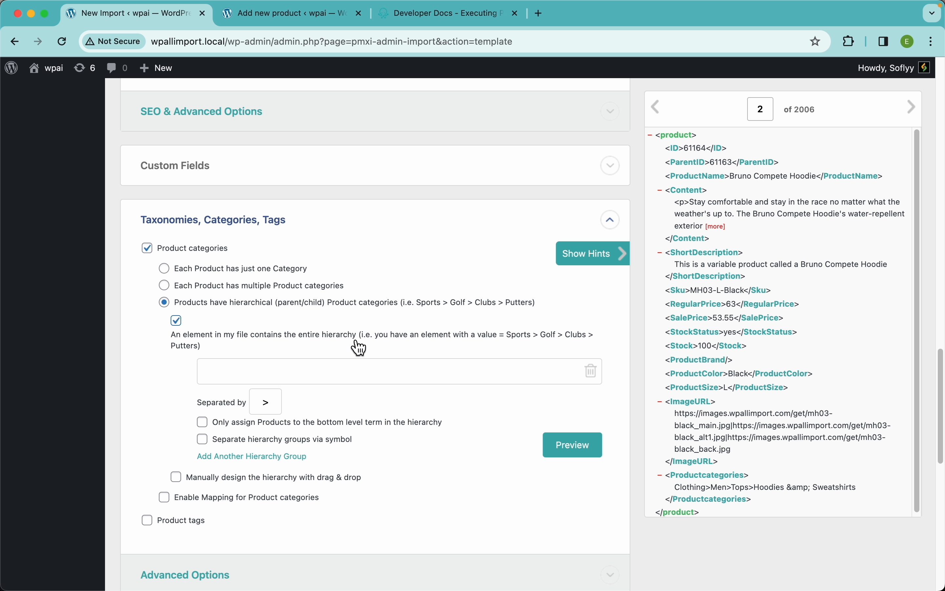
left_click_drag(697, 478, 481, 373)
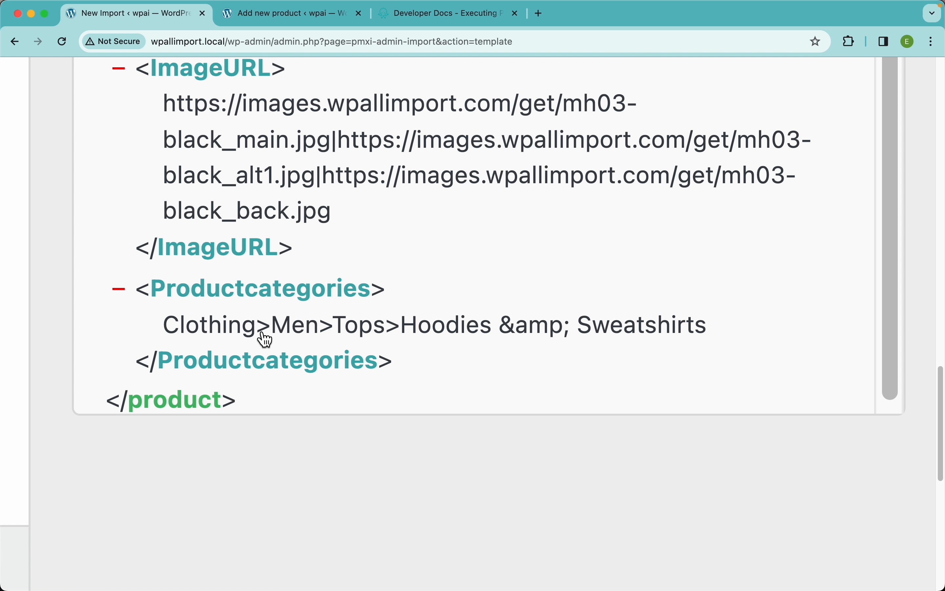
left_click_drag(260, 333, 237, 334)
left_click_drag(407, 331, 709, 329)
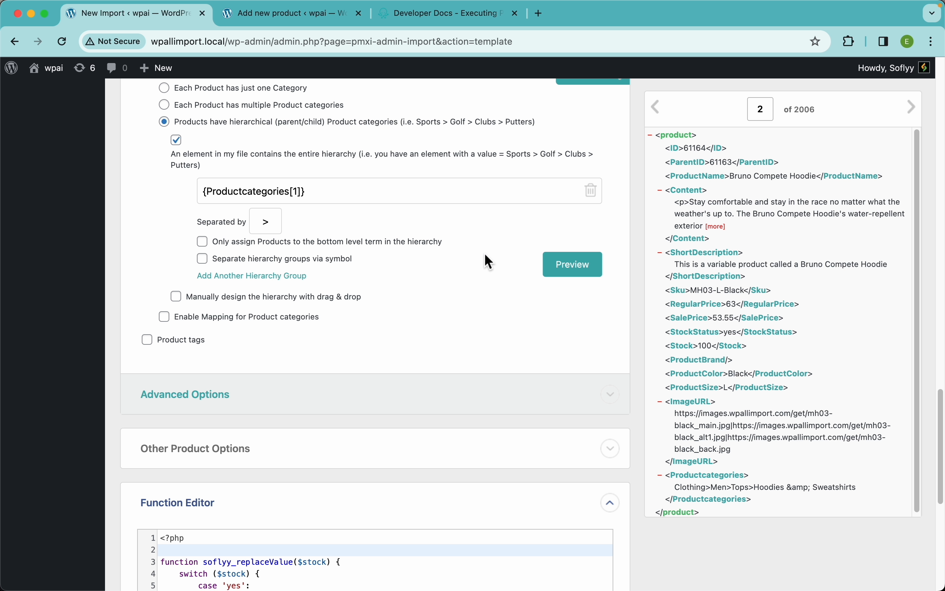
Preview the product category hierarchy for record 2, examine its parent and child levels, and dismiss the preview.
left_click(565, 277)
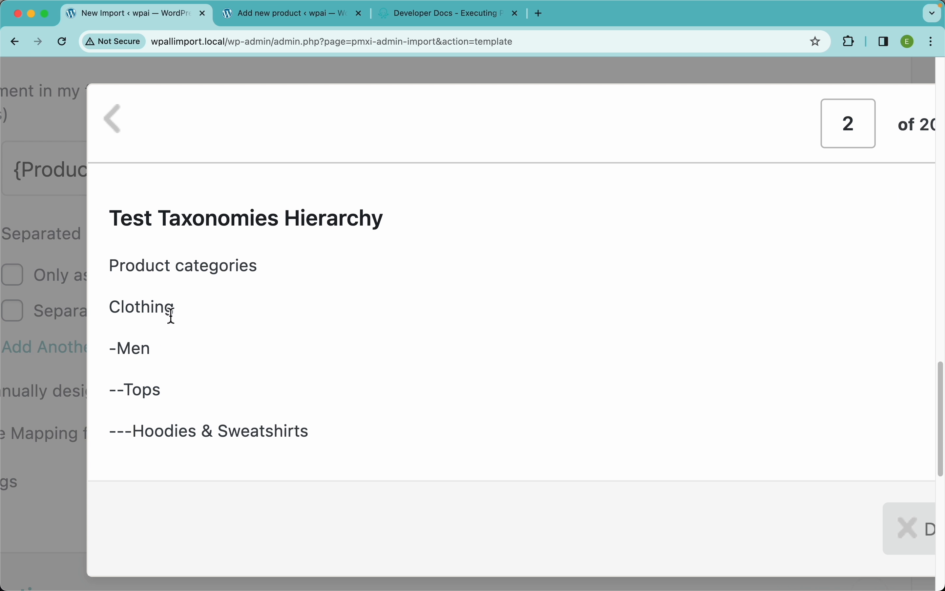
left_click_drag(164, 313, 123, 312)
left_click_drag(180, 307, 114, 312)
left_click_drag(153, 347, 117, 348)
left_click_drag(177, 387, 126, 389)
left_click_drag(310, 430, 124, 409)
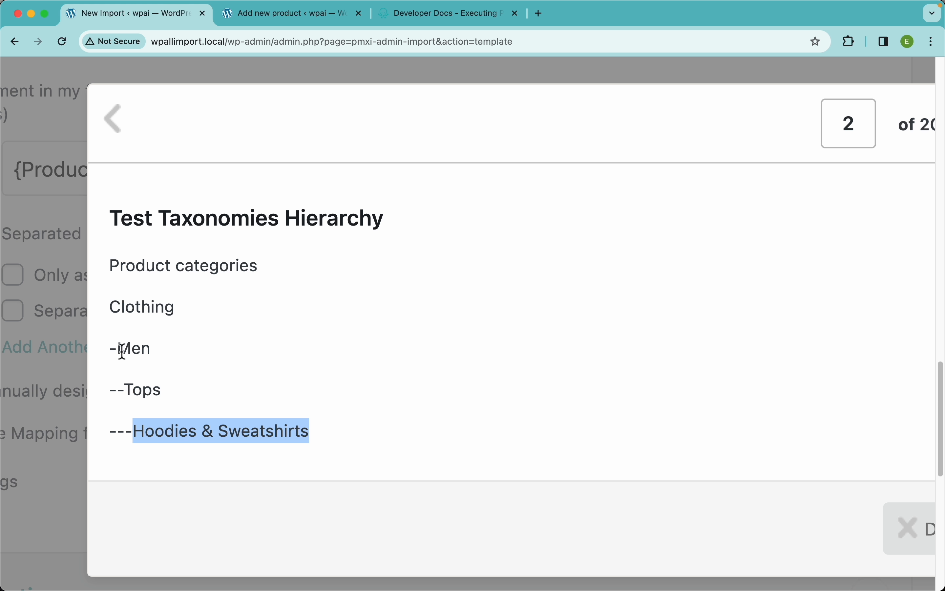
left_click_drag(118, 351, 105, 356)
left_click(130, 391)
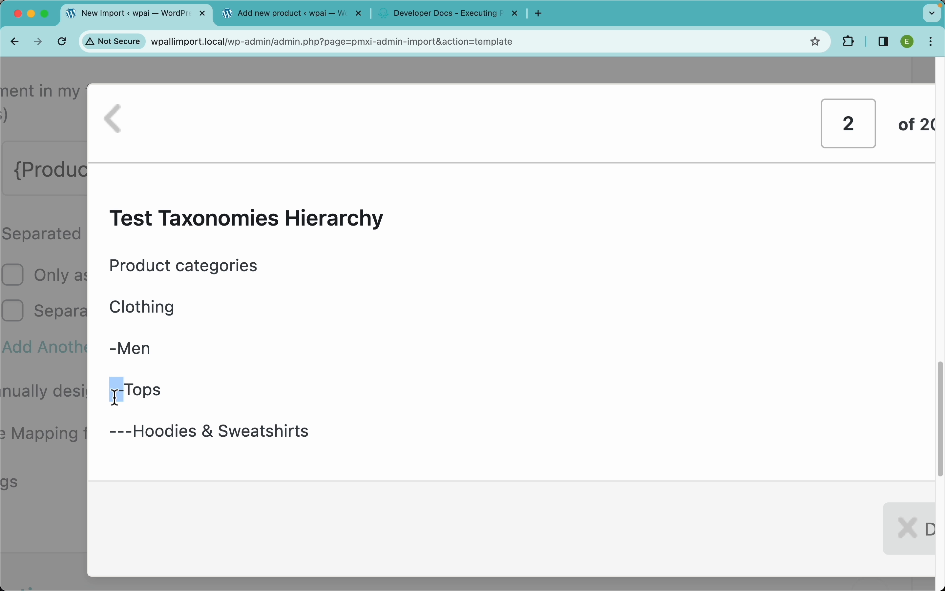
left_click_drag(133, 430, 105, 437)
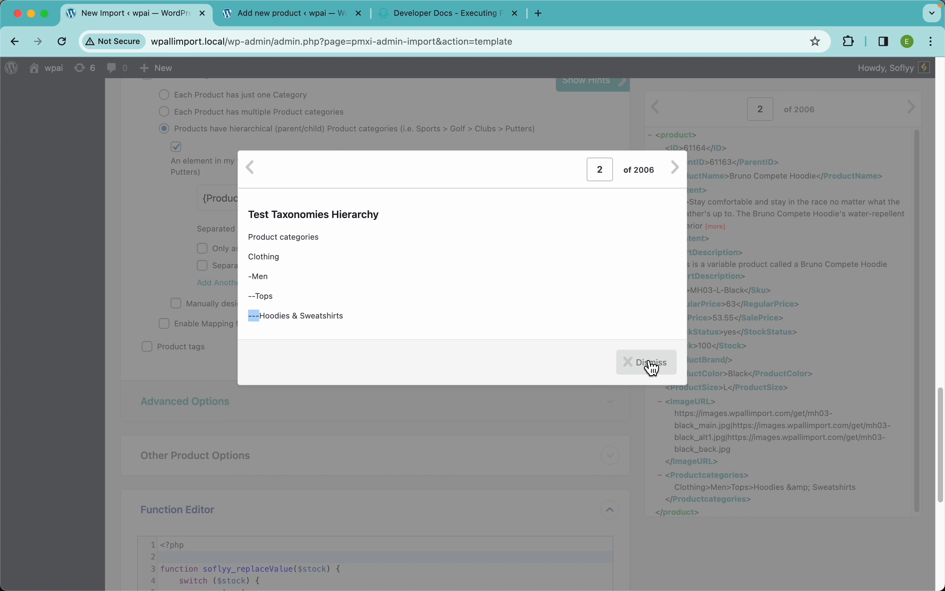
left_click(914, 529)
Open Other Product Options and examine the post status, dates, comments, trackbacks, slug, author, attachments, page template and menu order settings.
scroll(405, 410, "down", 5)
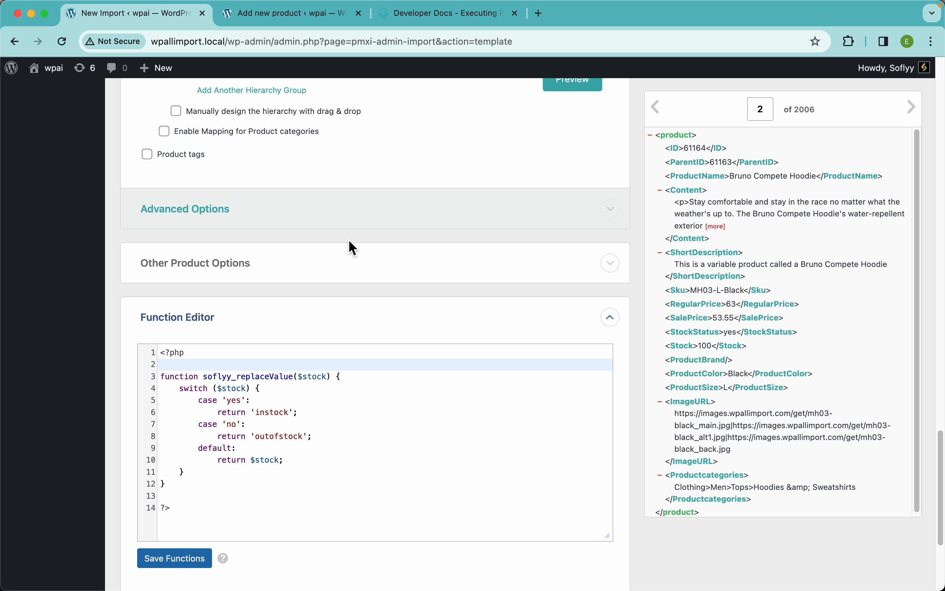
scroll(348, 240, "down", 2)
left_click(220, 197)
scroll(272, 234, "down", 8)
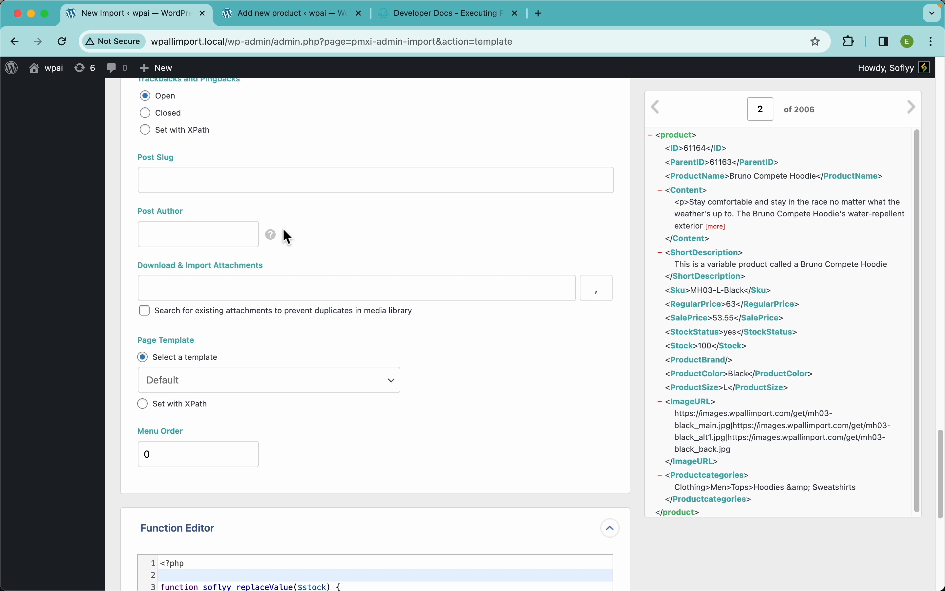
scroll(285, 239, "up", 13)
scroll(285, 239, "down", 5)
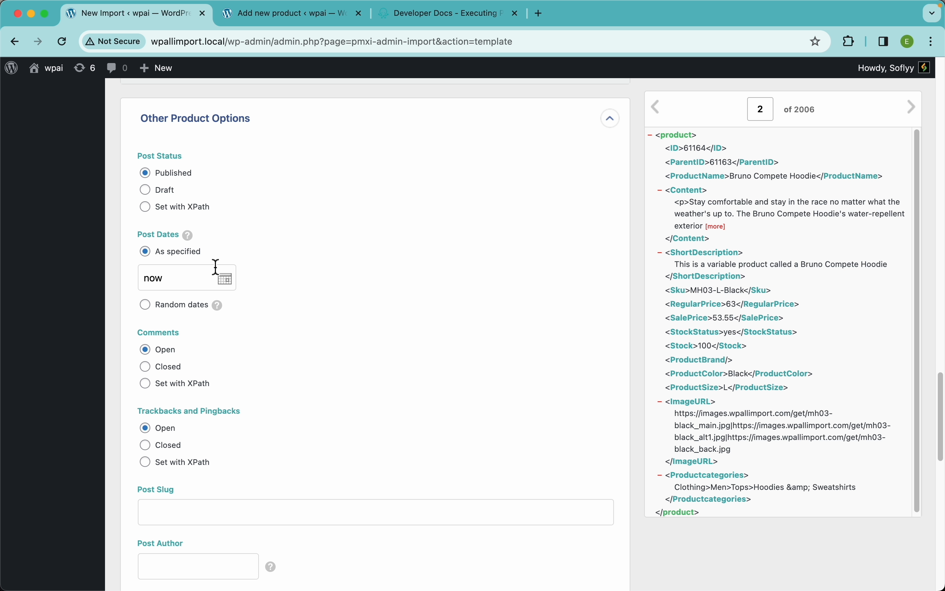
scroll(300, 289, "down", 5)
scroll(261, 313, "down", 3)
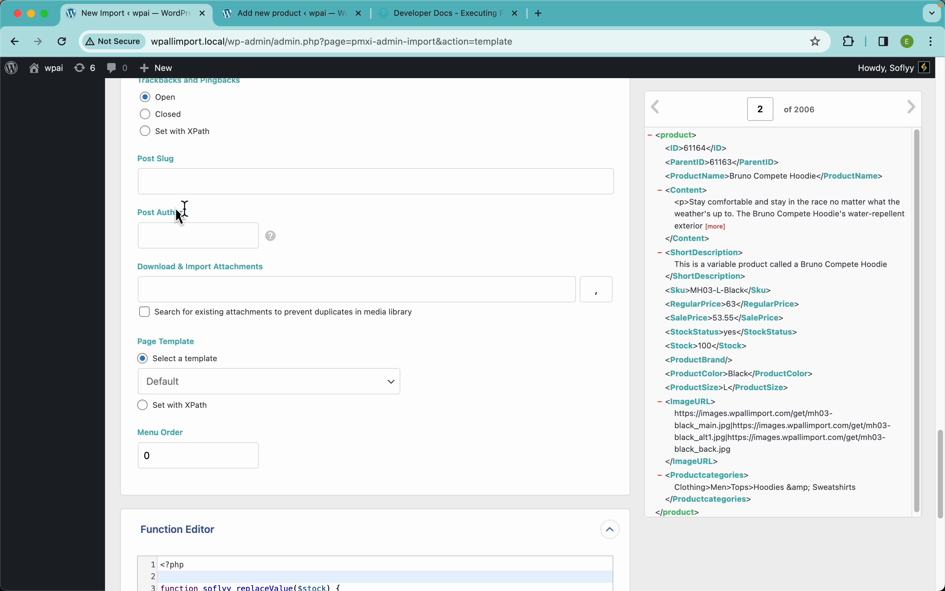
scroll(398, 335, "down", 2)
scroll(398, 334, "up", 7)
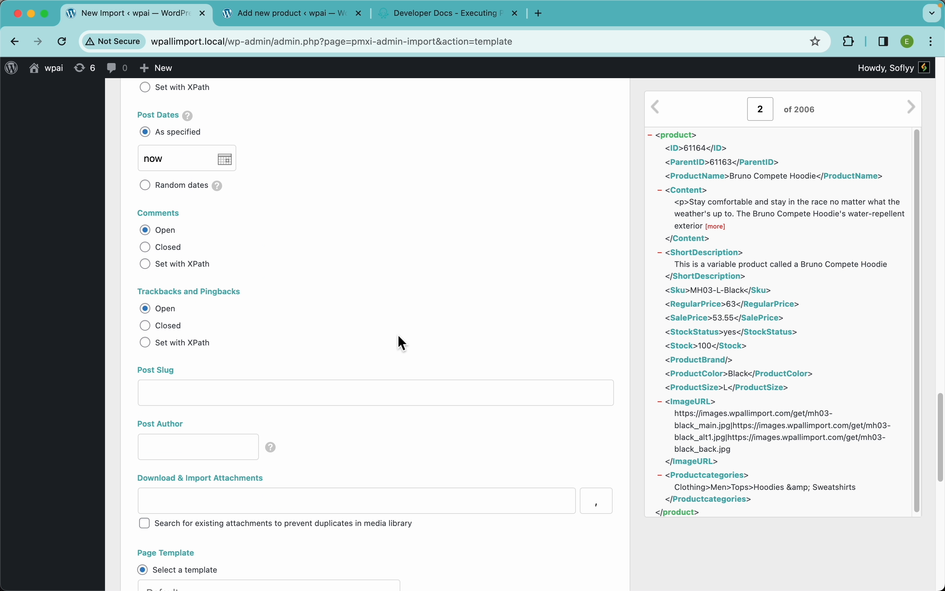
scroll(398, 334, "down", 3)
scroll(398, 334, "up", 7)
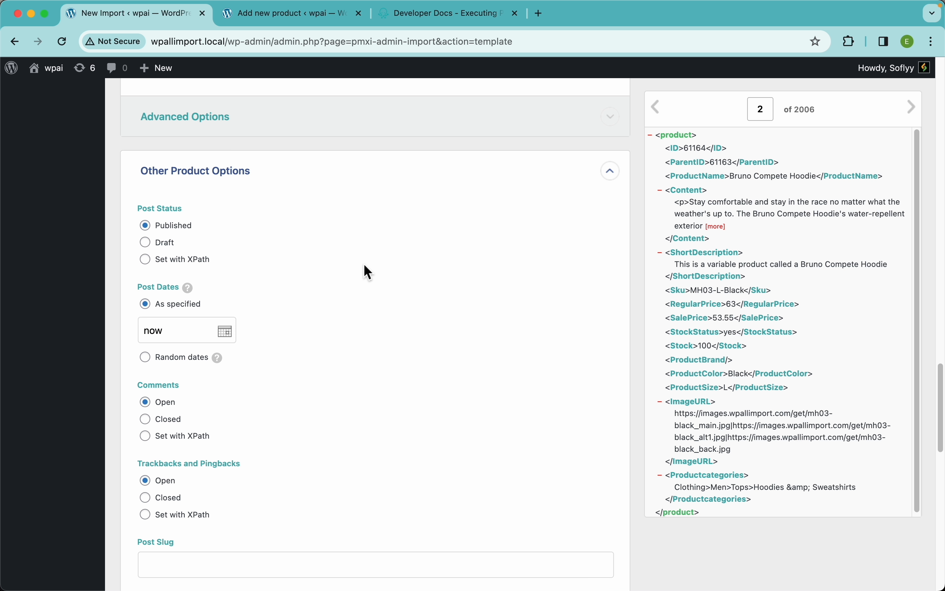
scroll(365, 319, "down", 2)
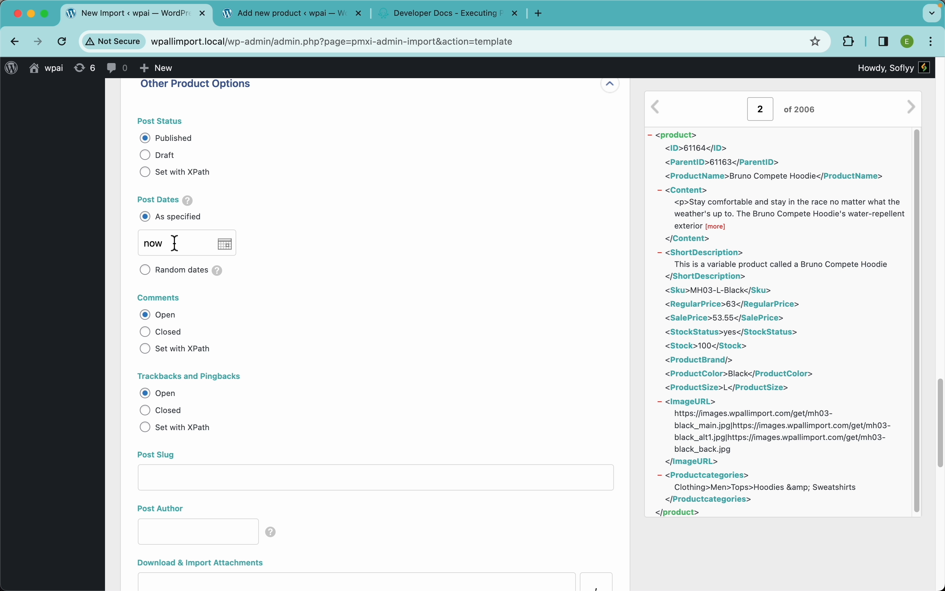
scroll(301, 295, "down", 7)
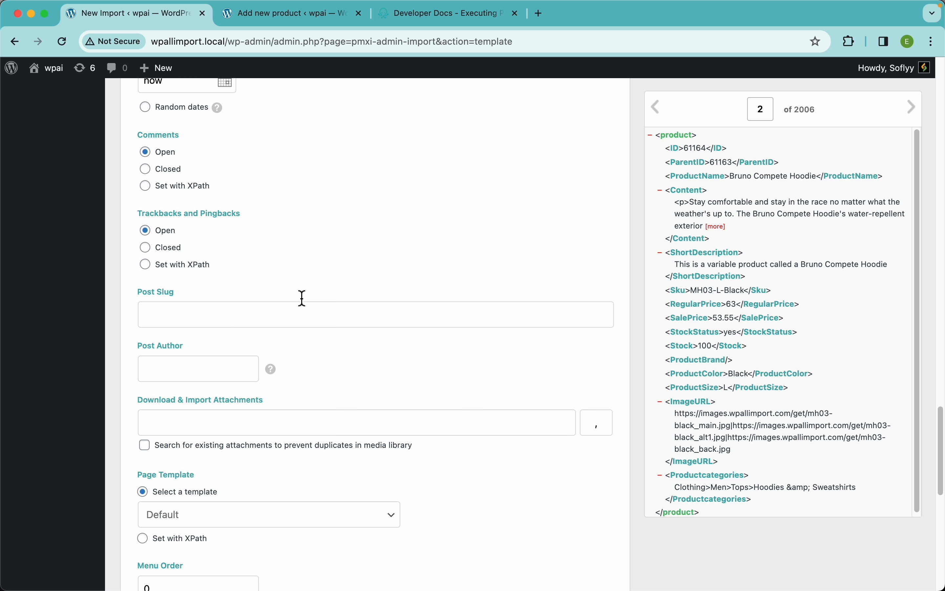
scroll(175, 127, "down", 2)
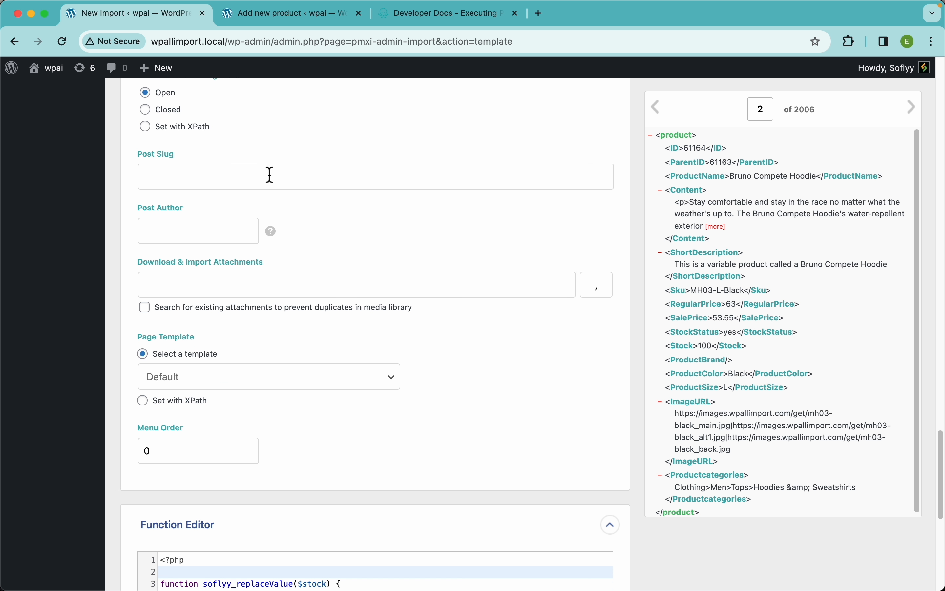
left_click(271, 151)
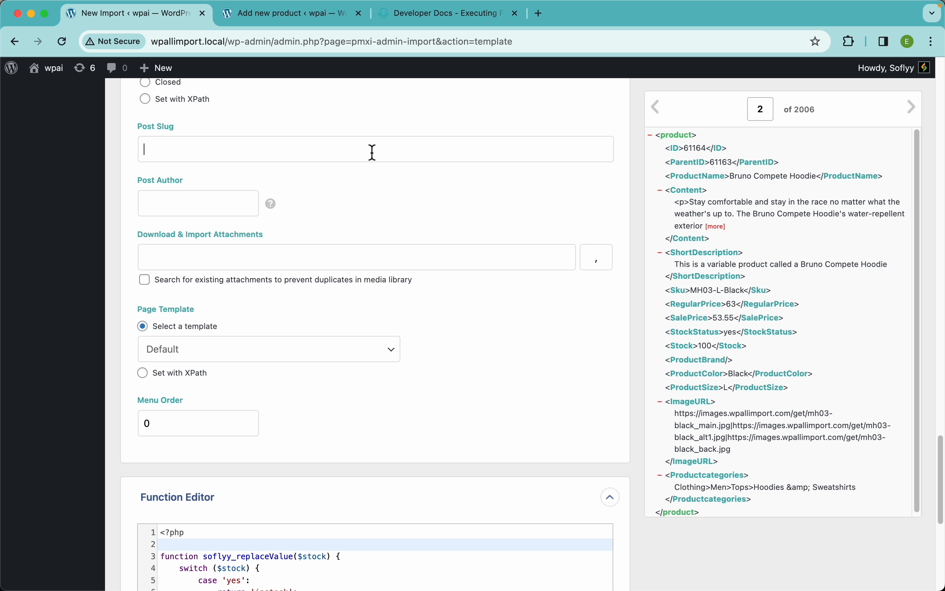
Review the title and description mappings at the start of the template, and read the help for the Post Author setting.
scroll(416, 148, "up", 20)
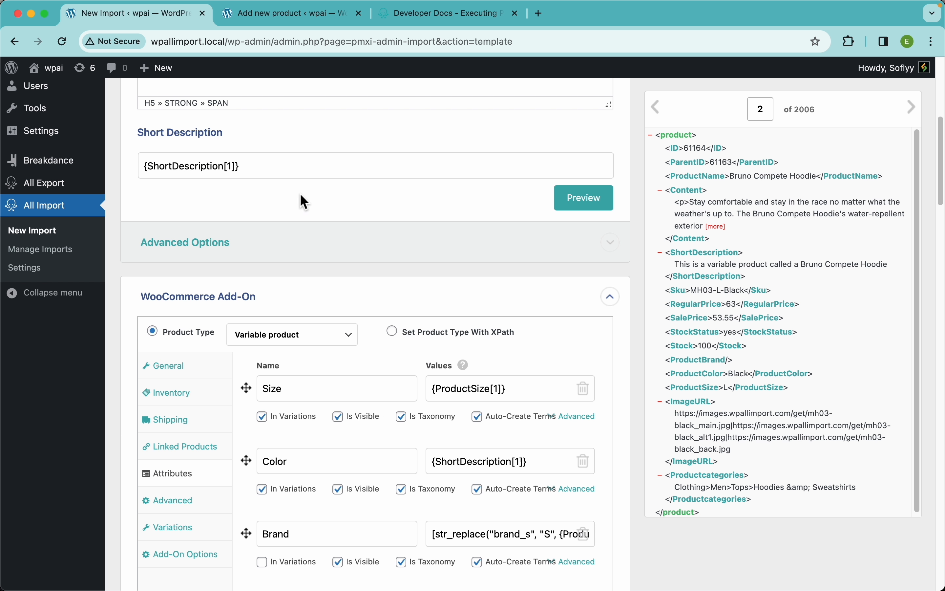
scroll(305, 201, "down", 1)
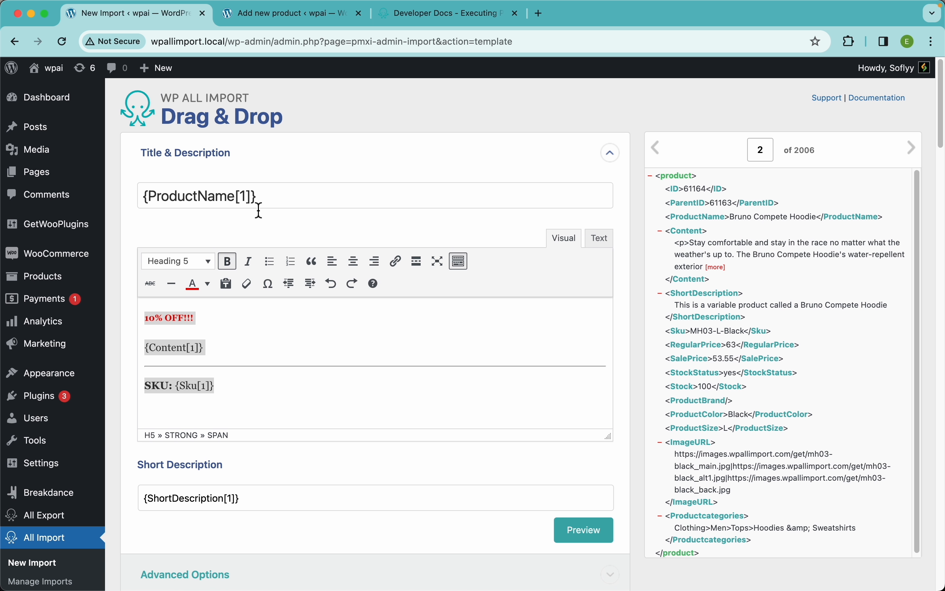
scroll(368, 218, "down", 20)
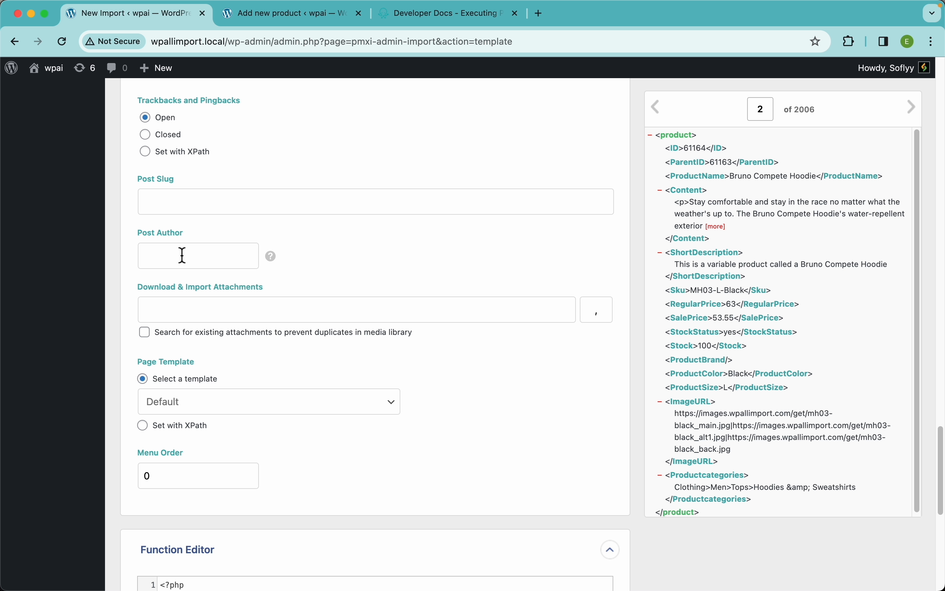
mouse_move(275, 264)
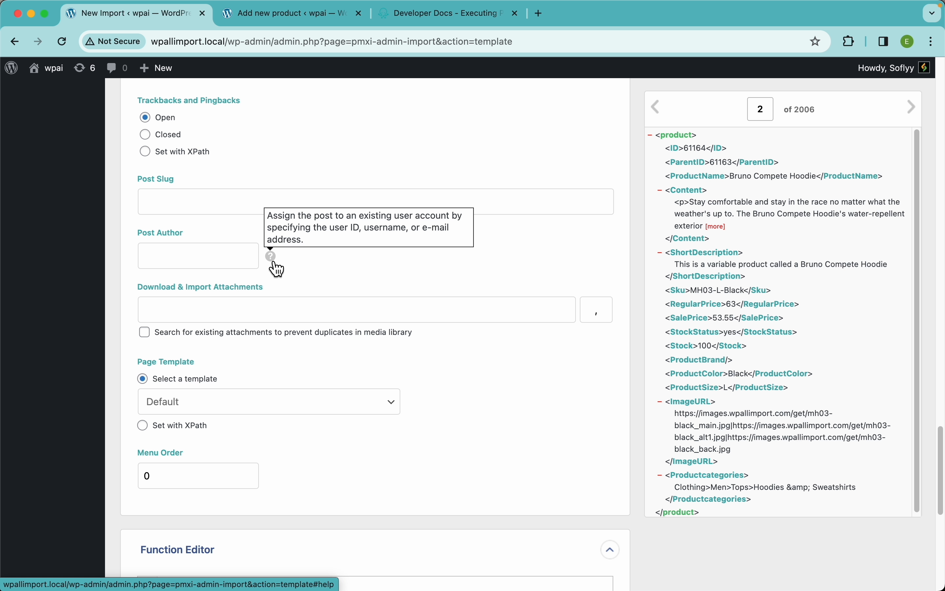
scroll(354, 373, "down", 8)
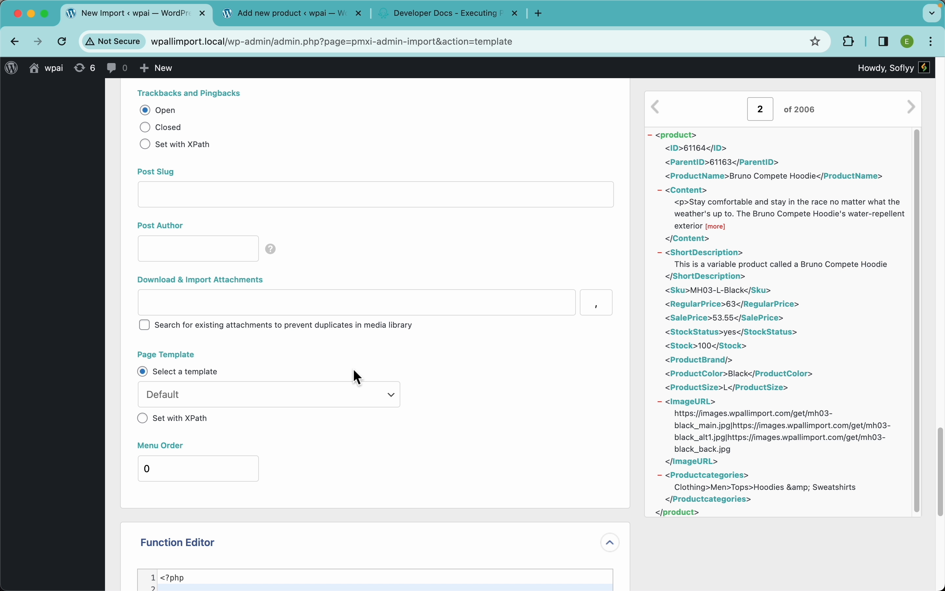
Examine the soflyy_replaceValue function in the Function Editor, including its yes, no and default stock cases.
scroll(354, 372, "down", 1)
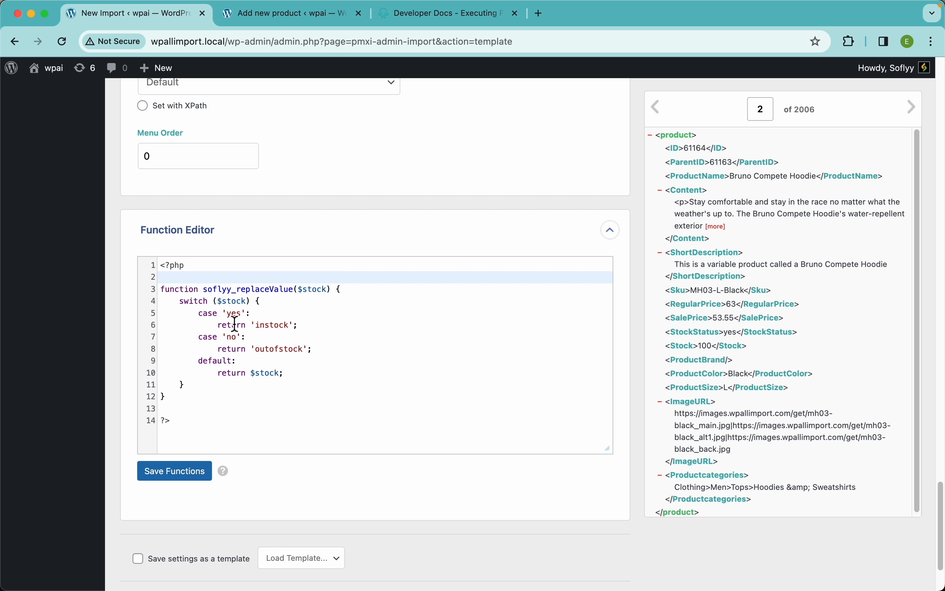
scroll(302, 230, "down", 3)
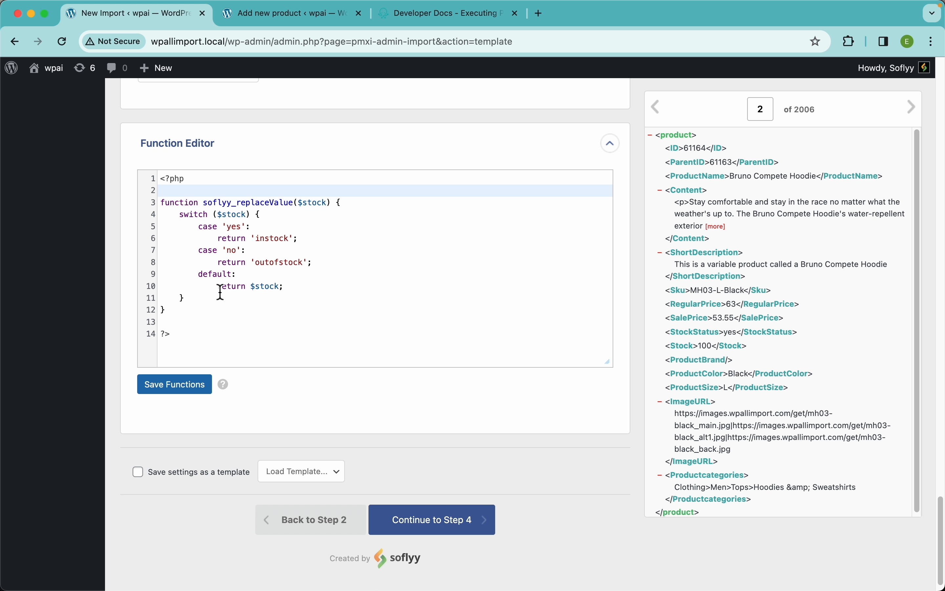
left_click_drag(187, 315, 157, 203)
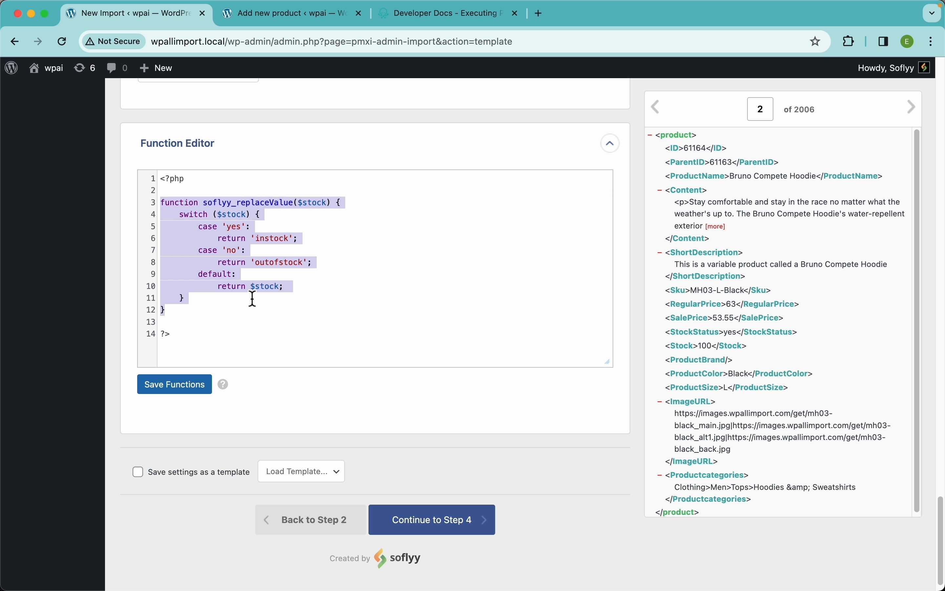
left_click(382, 272)
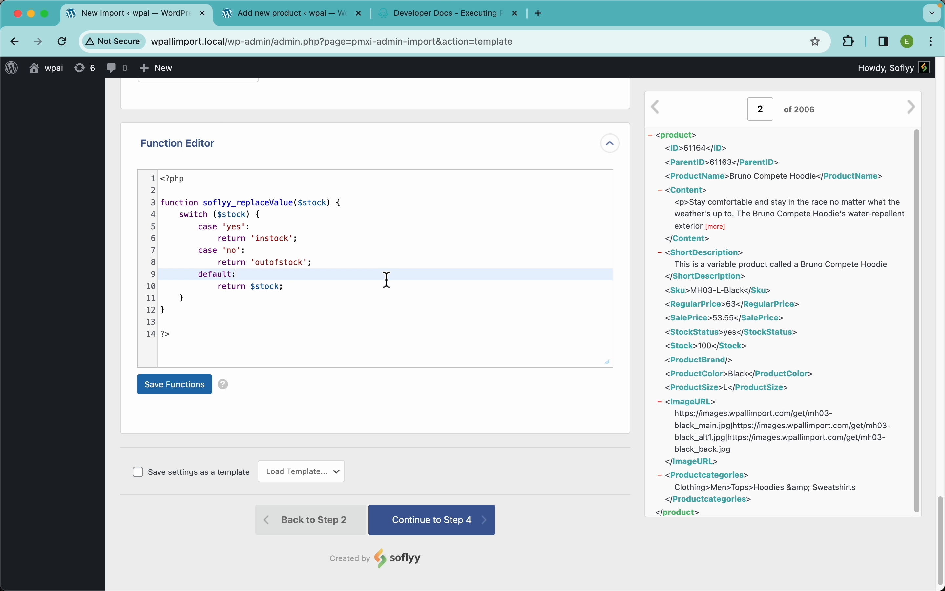
left_click(393, 256)
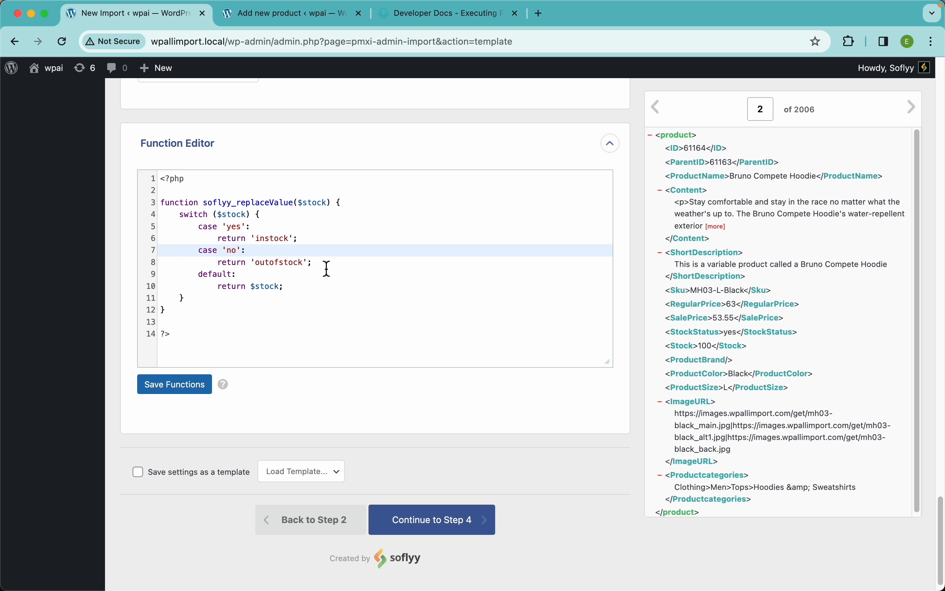
Switch to the WP All Import documentation and open the Code Snippets page in the Developers section.
left_click(436, 22)
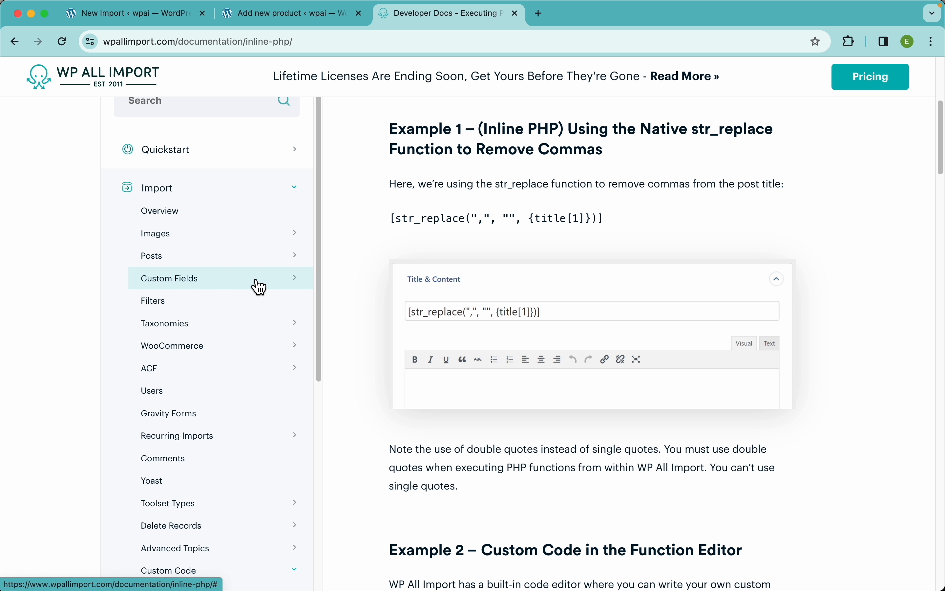
scroll(218, 410, "down", 10)
left_click(167, 544)
scroll(172, 543, "down", 4)
left_click(170, 476)
Look through the example code snippets listed for imports, images and galleries, WooCommerce and data manipulation.
scroll(744, 350, "down", 15)
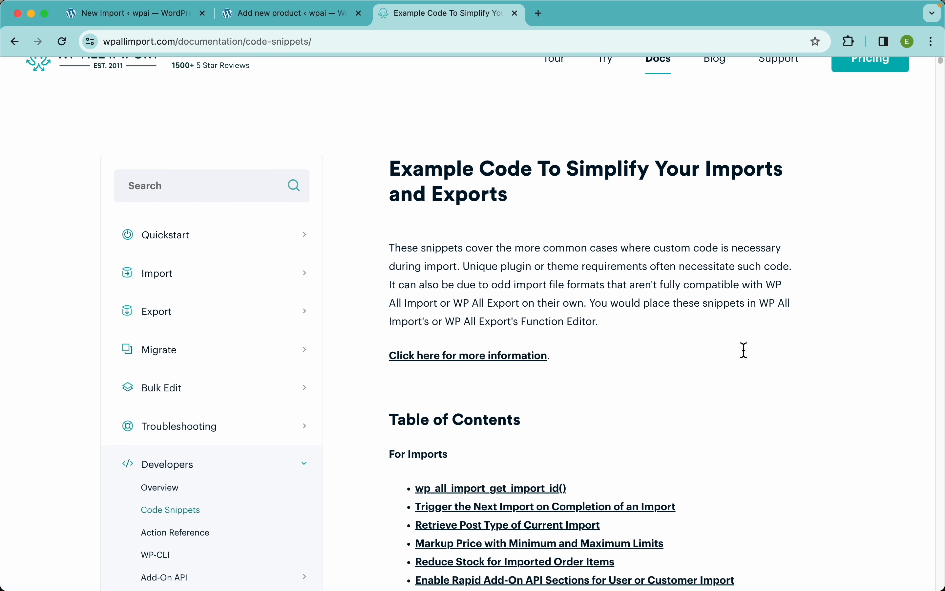
scroll(744, 350, "down", 10)
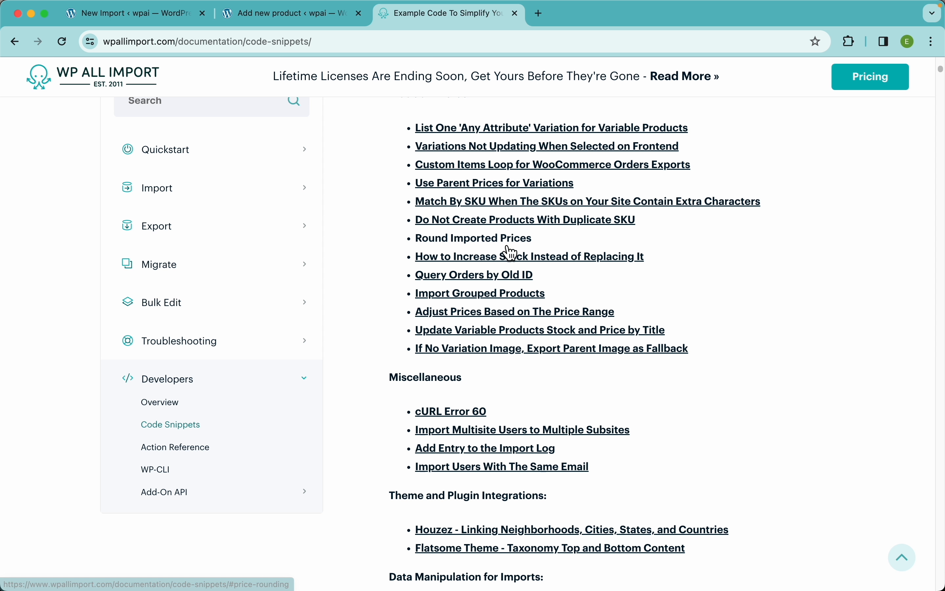
scroll(481, 253, "down", 5)
scroll(476, 427, "down", 8)
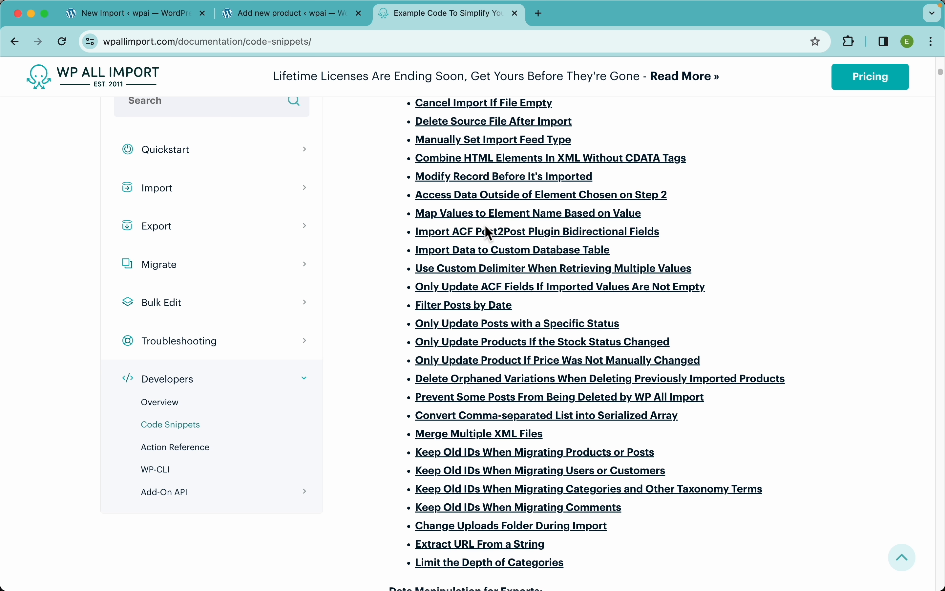
scroll(469, 329, "down", 9)
scroll(474, 338, "down", 12)
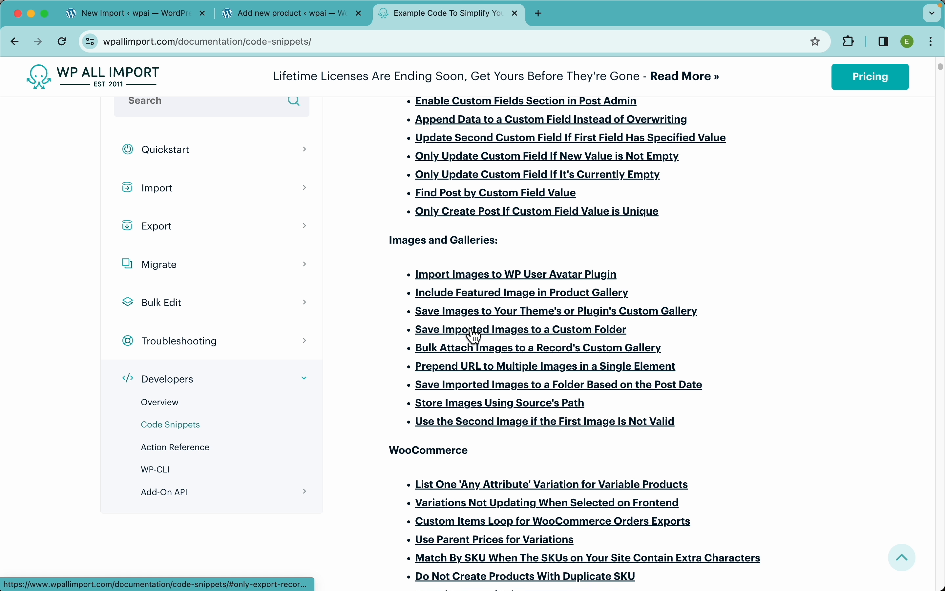
scroll(496, 313, "up", 5)
scroll(495, 294, "up", 20)
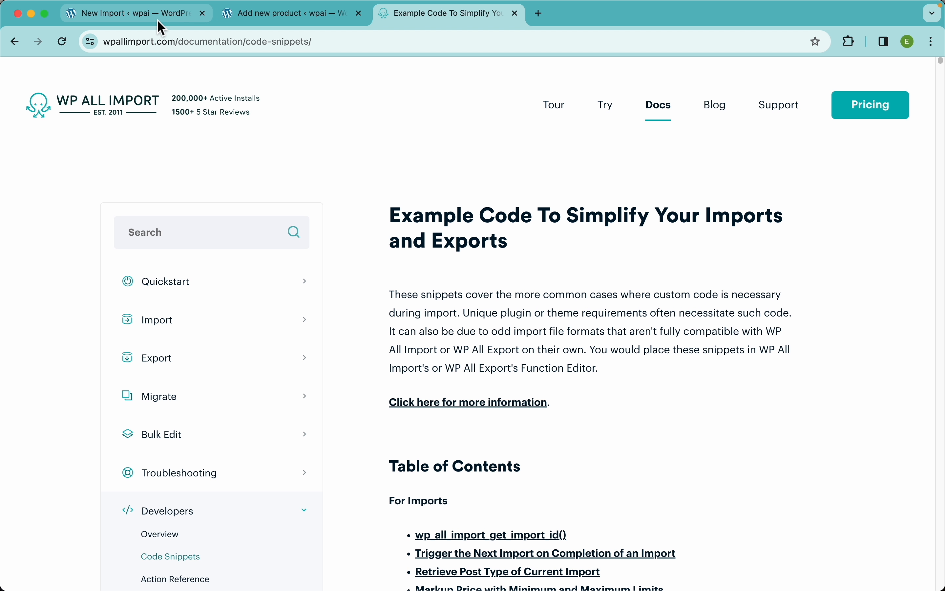
Return to the product import, continue to Step 4, and map the Unique Identifier to {ProductName[1]}.
left_click(164, 16)
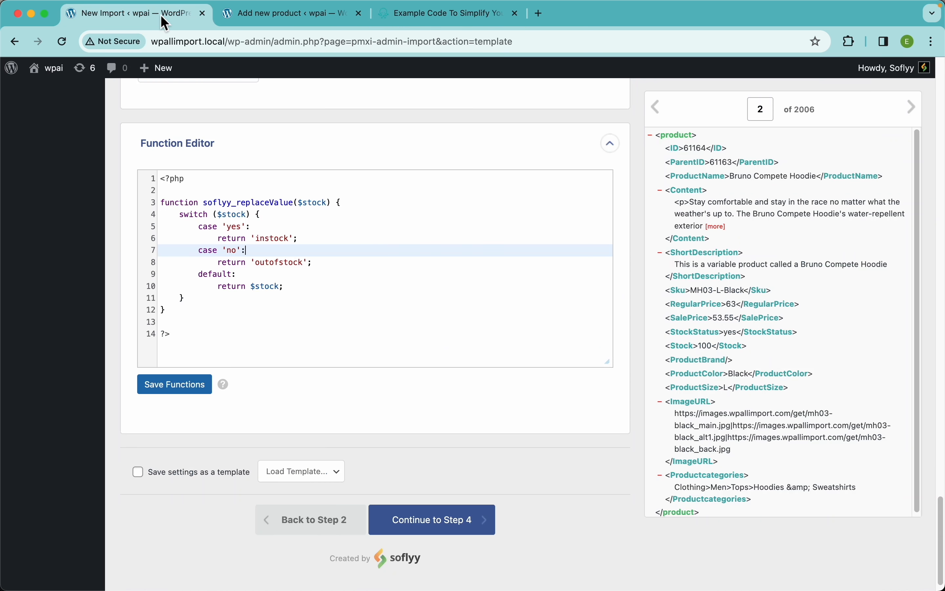
left_click(459, 525)
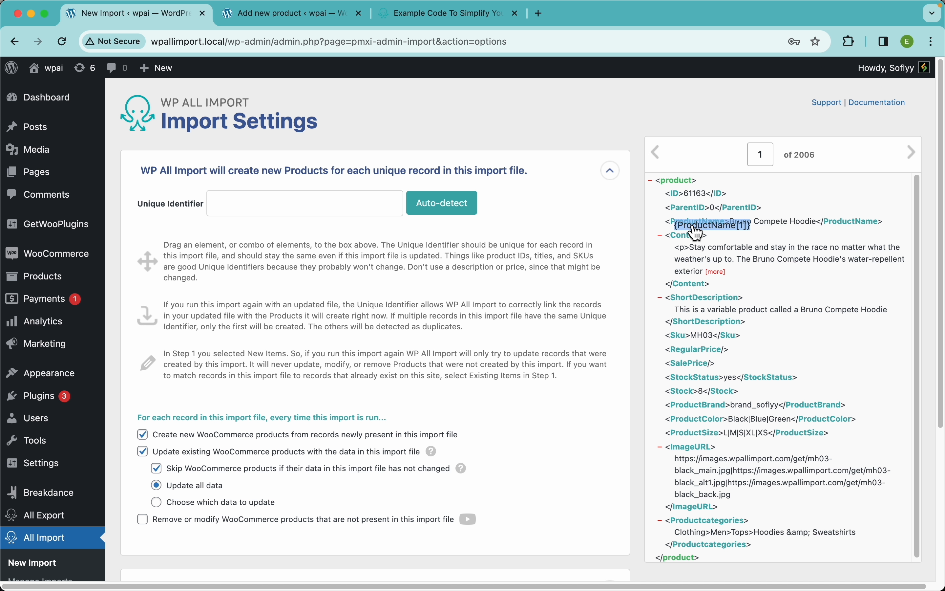
left_click_drag(688, 223, 332, 203)
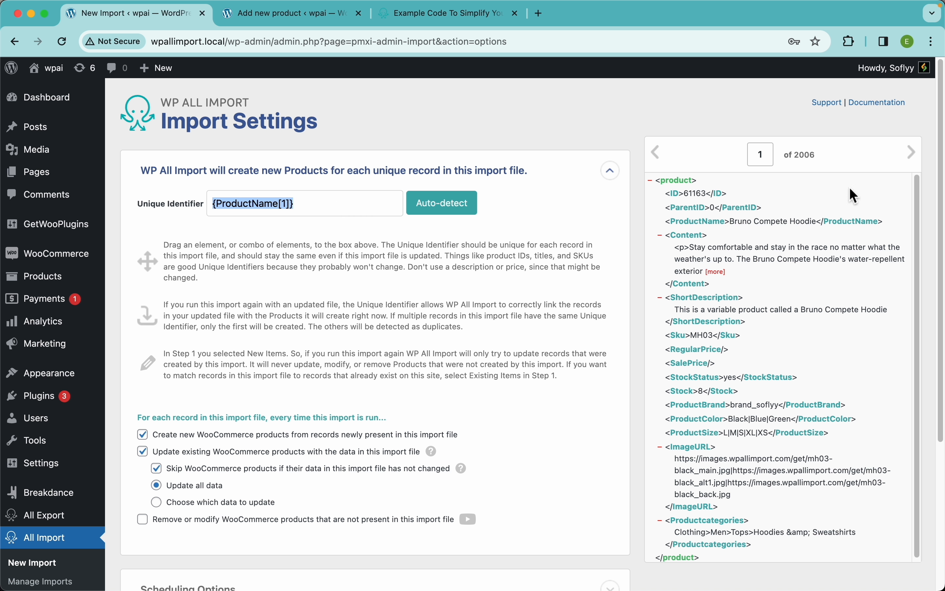
Compare the ProductName element across records 1 to 4 to check whether it is unique for the parent product and its variations.
left_click(914, 153)
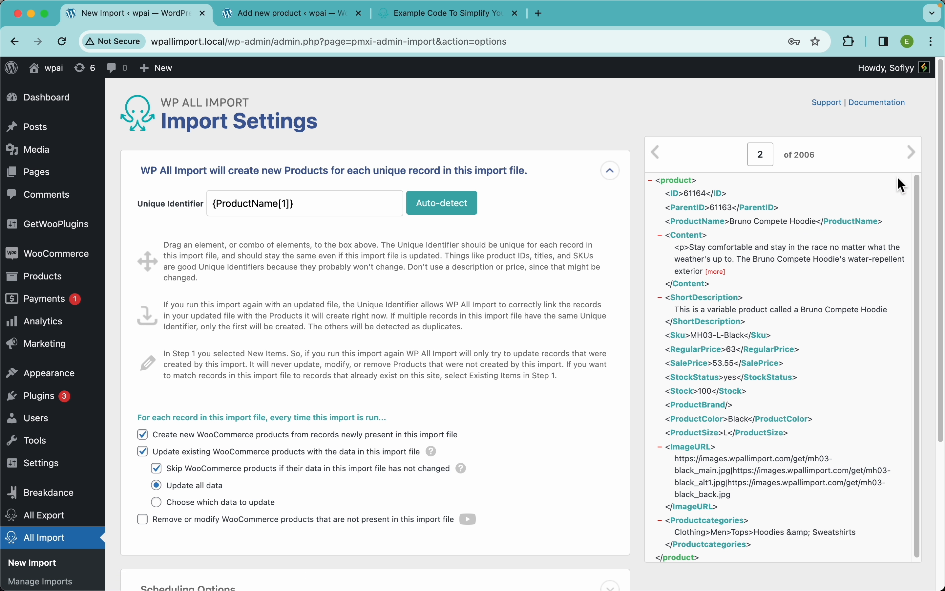
left_click(923, 162)
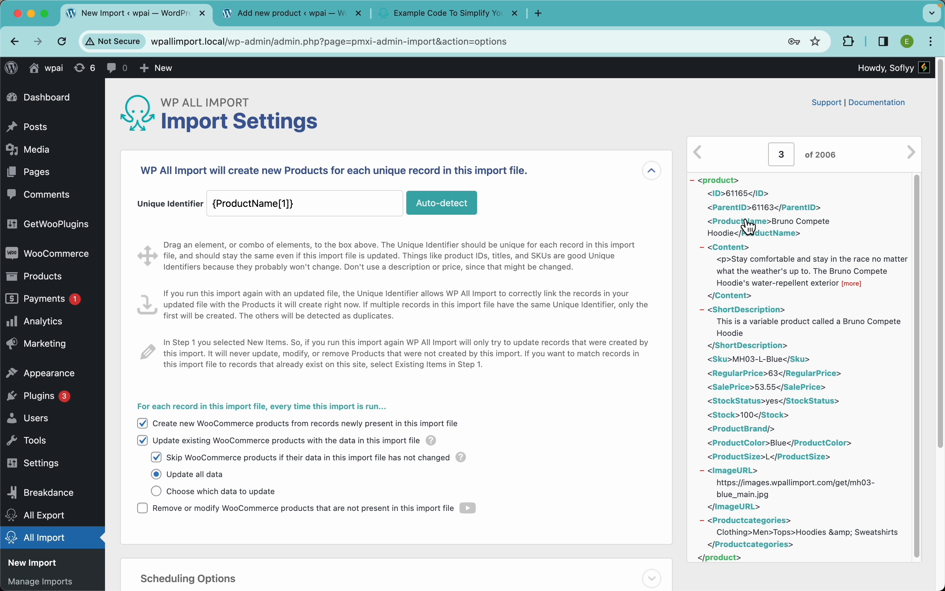
left_click(698, 153)
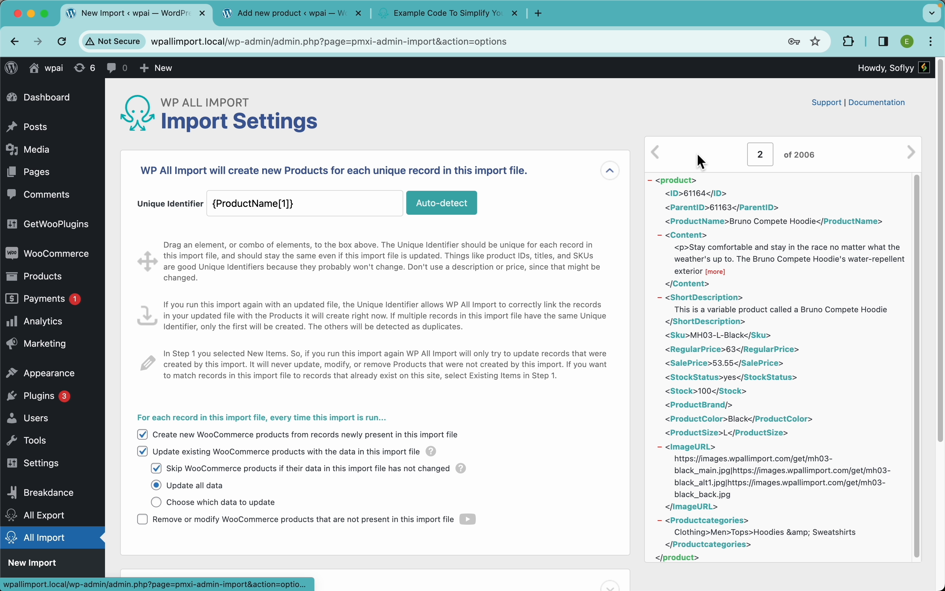
left_click(660, 161)
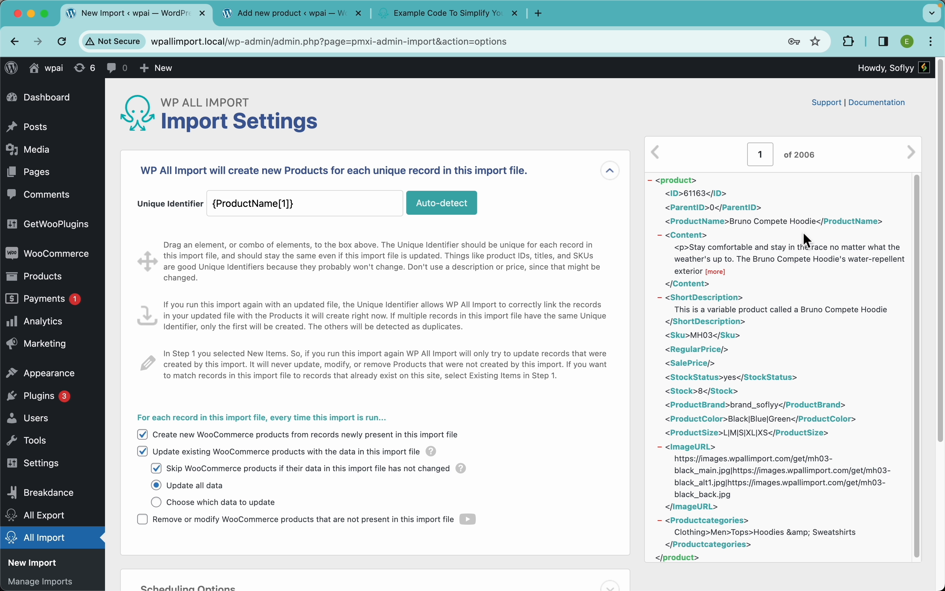
left_click(913, 154)
left_click(914, 154)
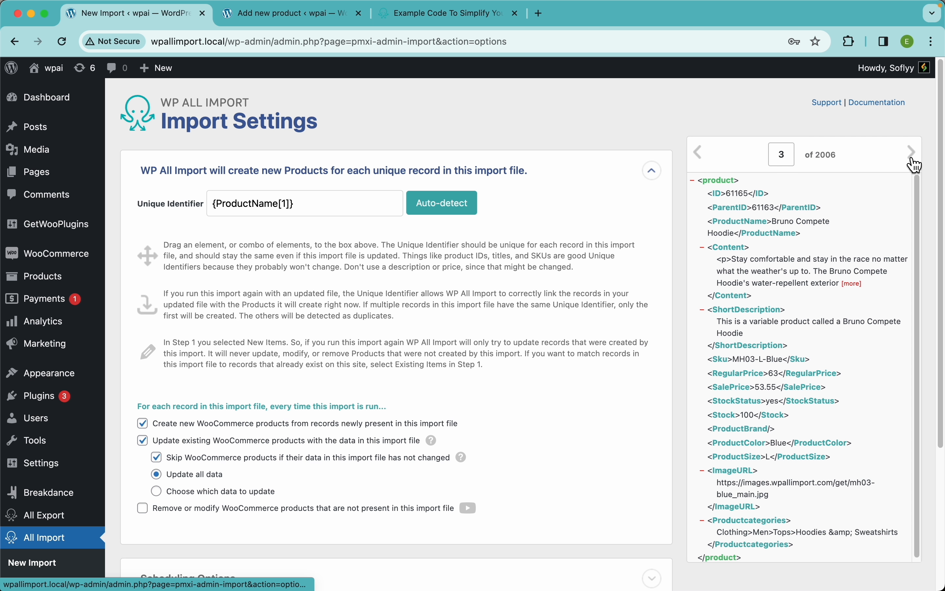
left_click(914, 156)
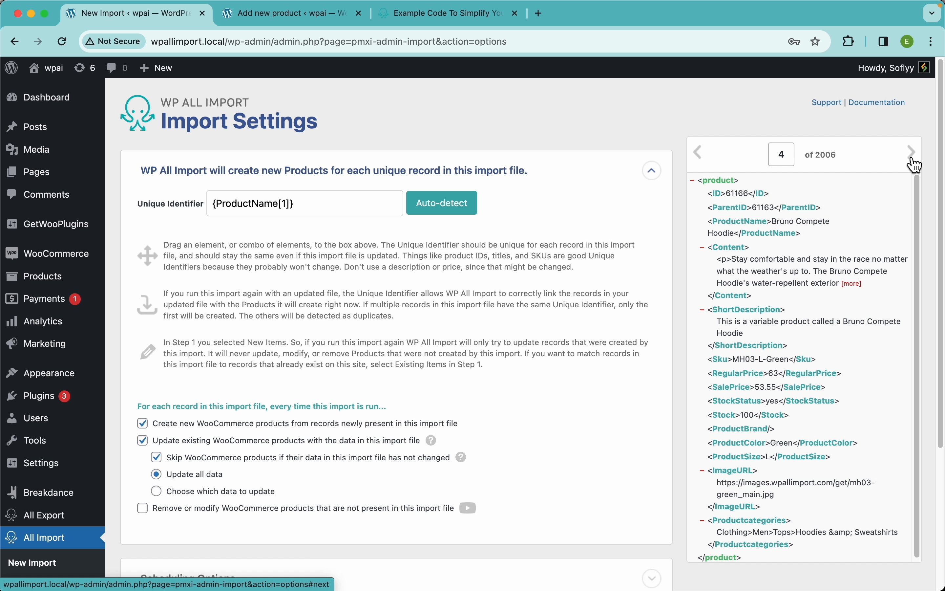
left_click(705, 161)
left_click(706, 161)
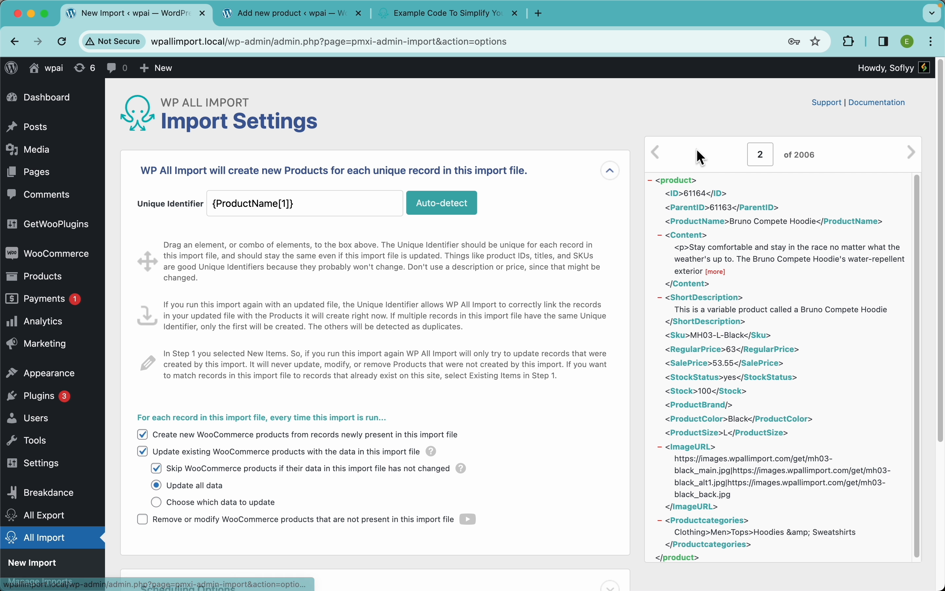
left_click(662, 152)
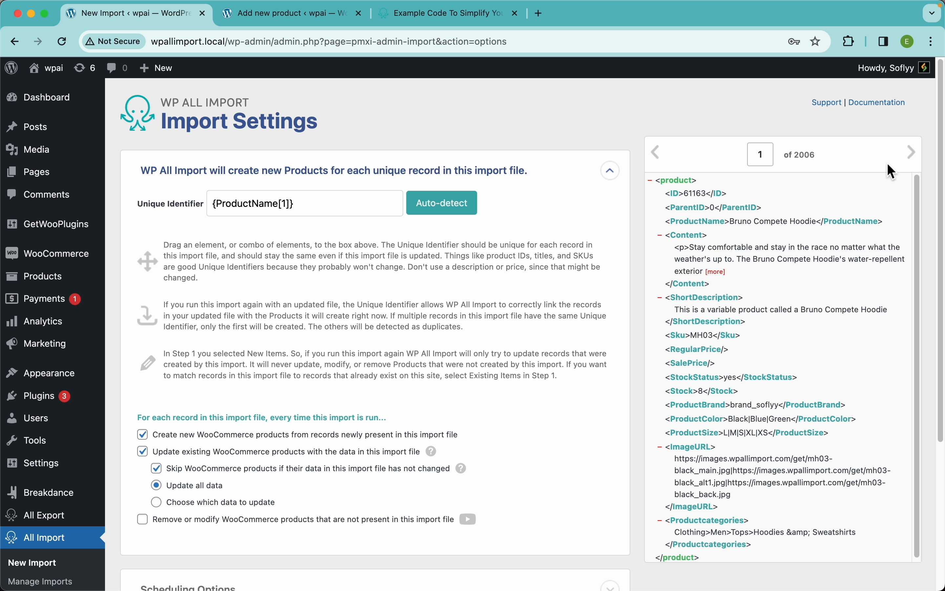
left_click(913, 153)
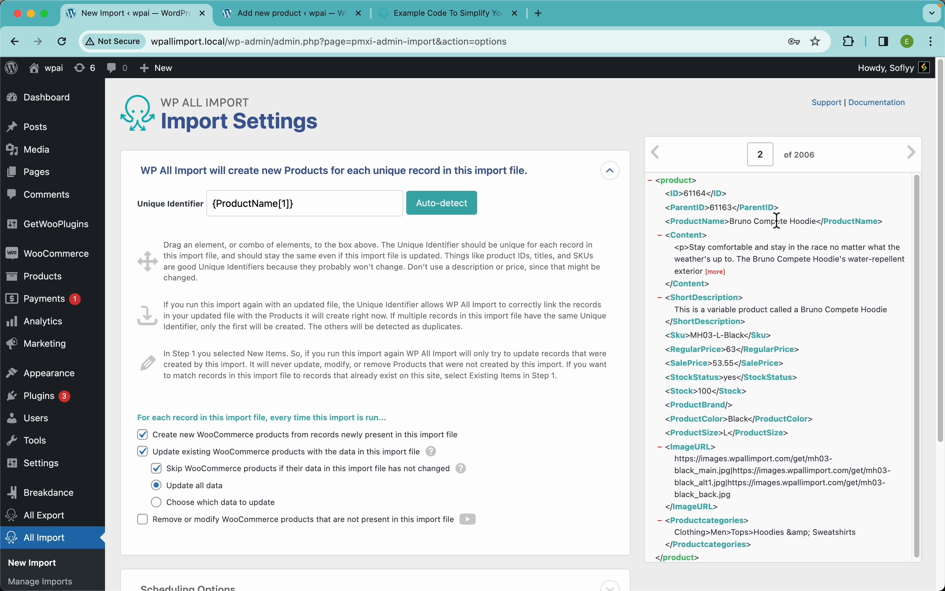
left_click_drag(817, 222, 732, 225)
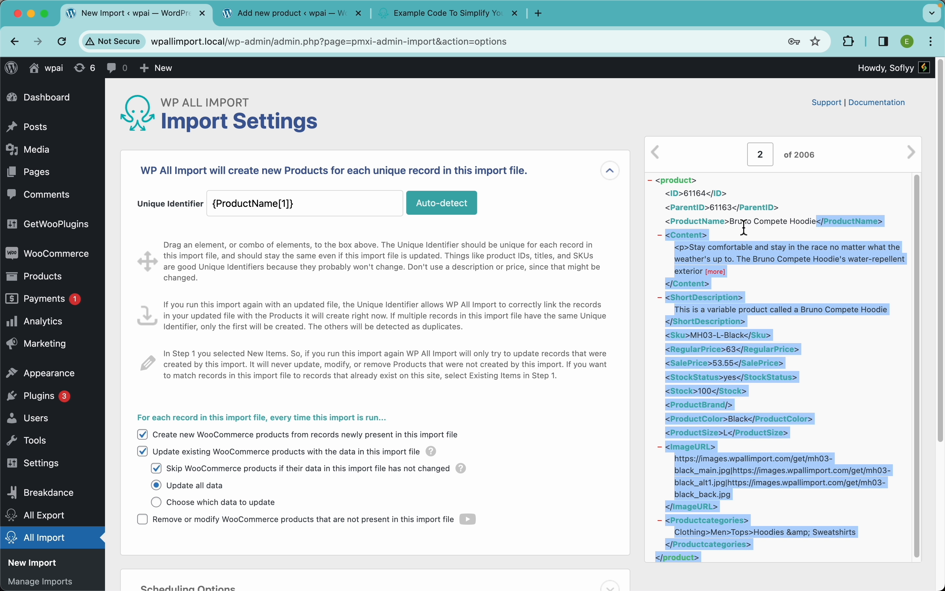
left_click(745, 228)
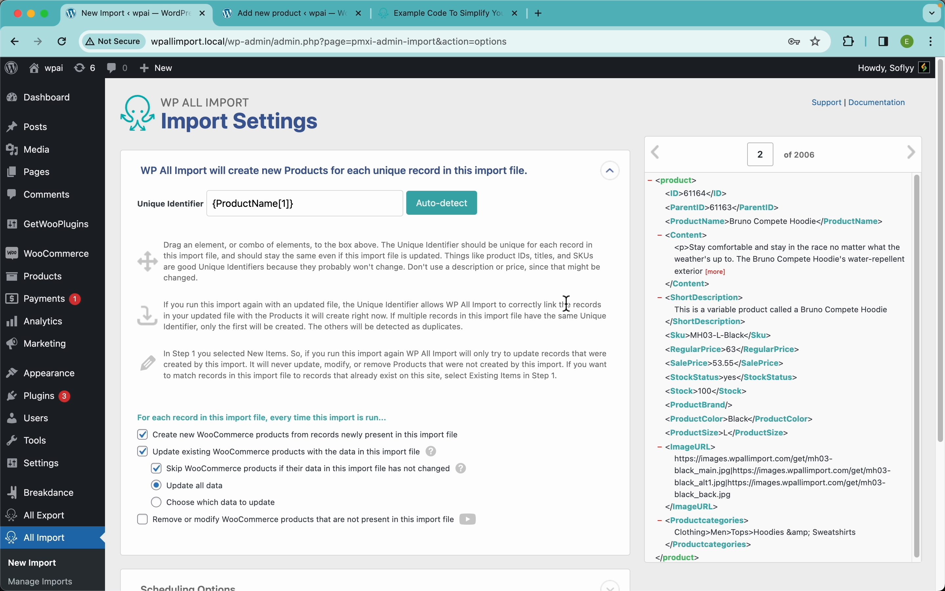
left_click(656, 153)
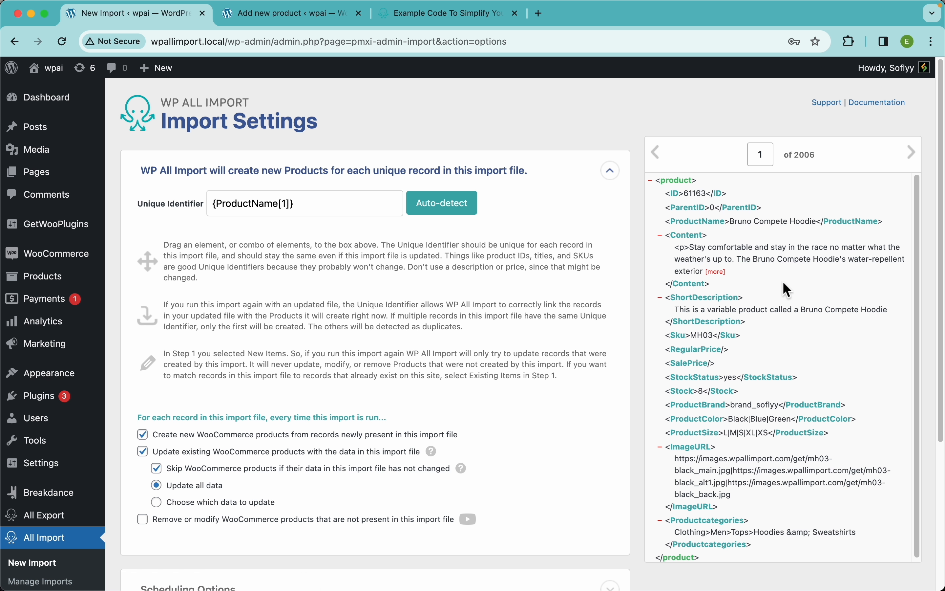
left_click(912, 154)
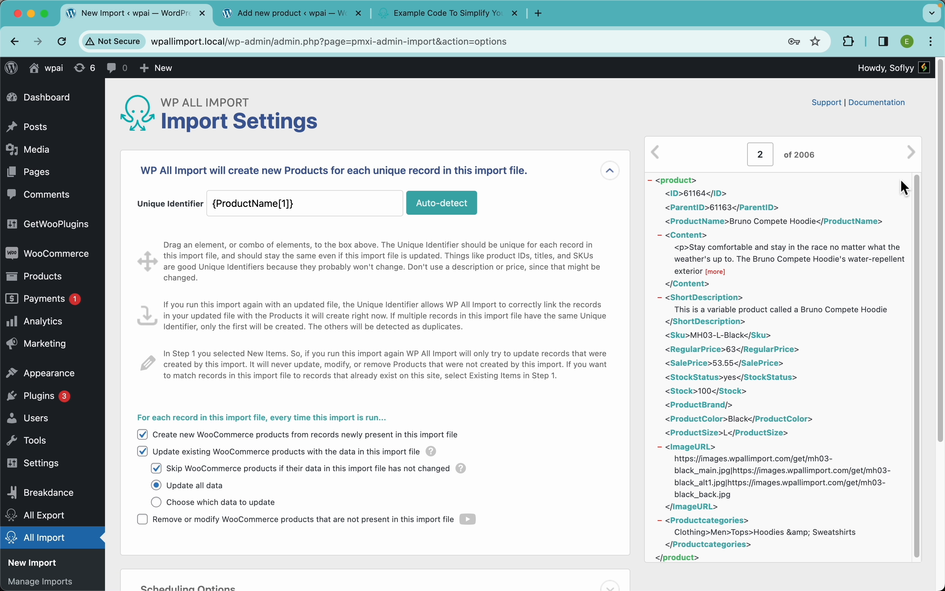
left_click(912, 153)
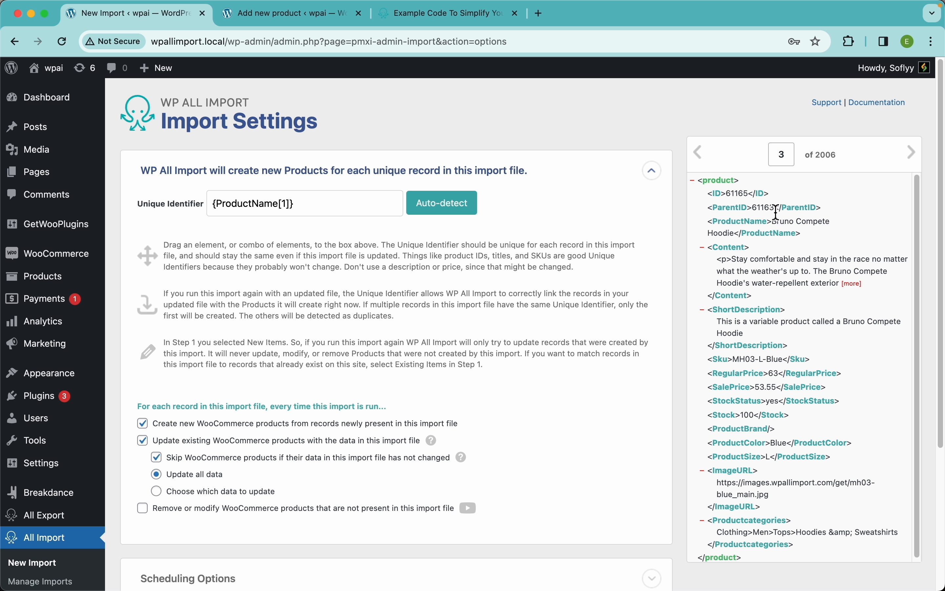
left_click(699, 153)
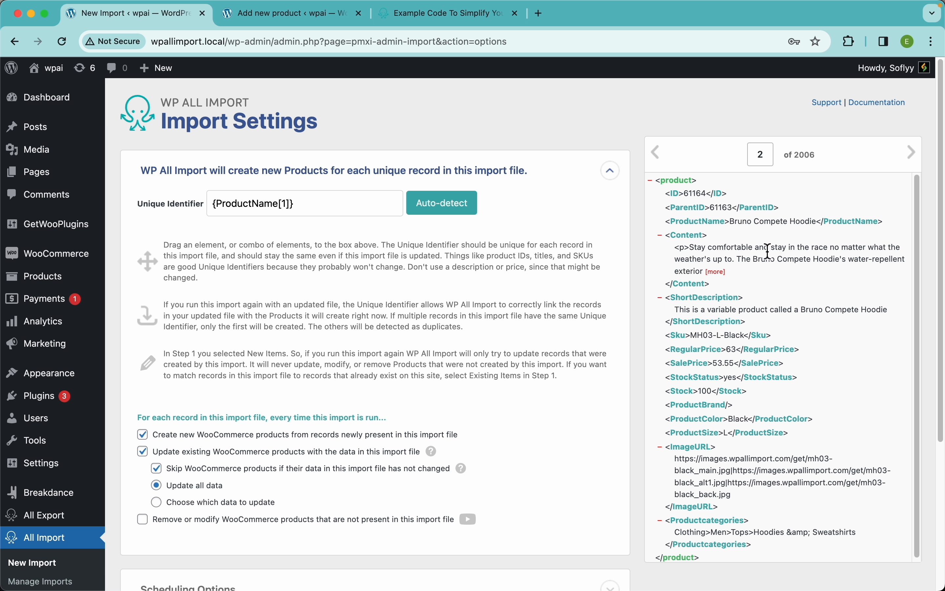
left_click(911, 153)
left_click(913, 154)
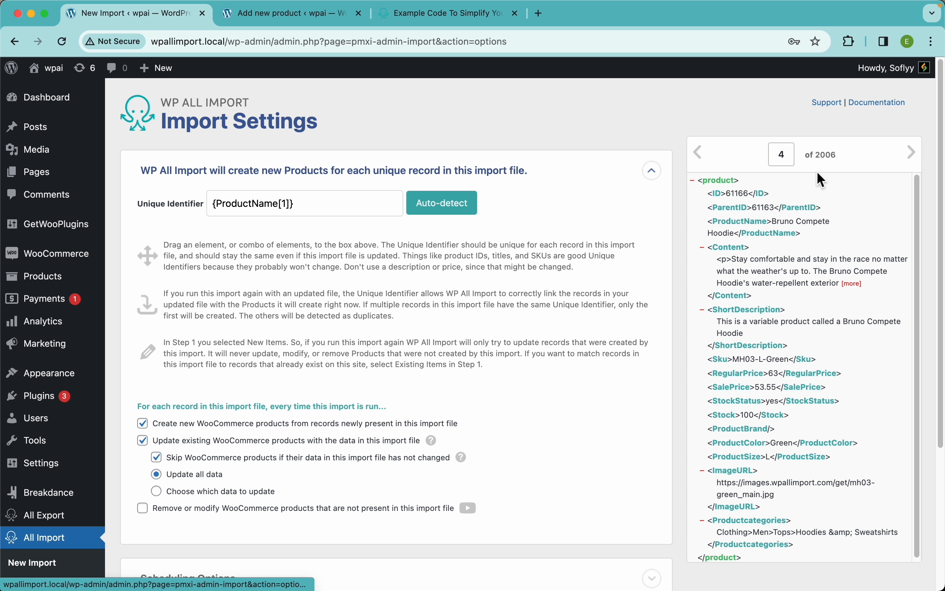
Go back to record 1 and replace the Unique Identifier with the product ID element, {ID[1]}.
left_click(703, 156)
left_click(703, 157)
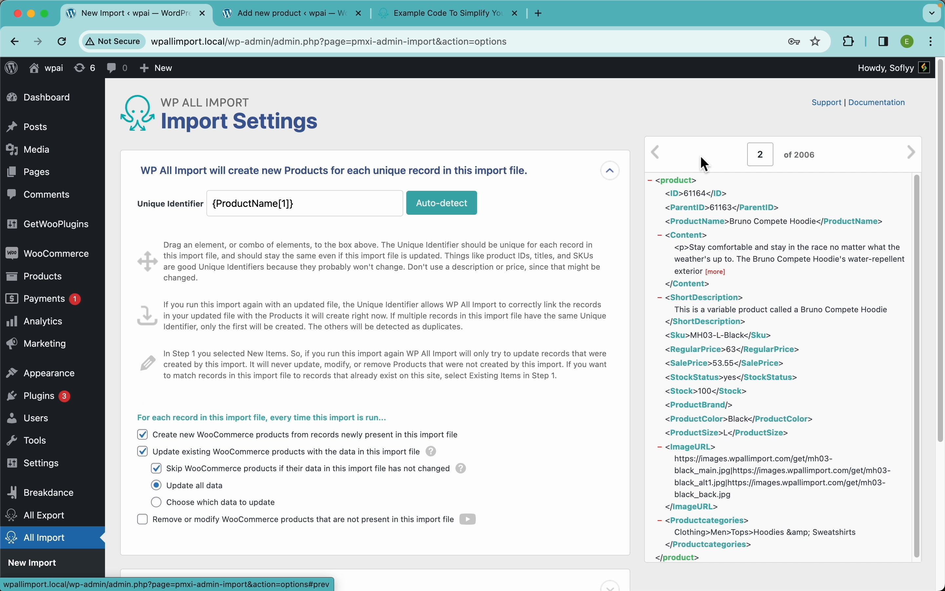
left_click(667, 159)
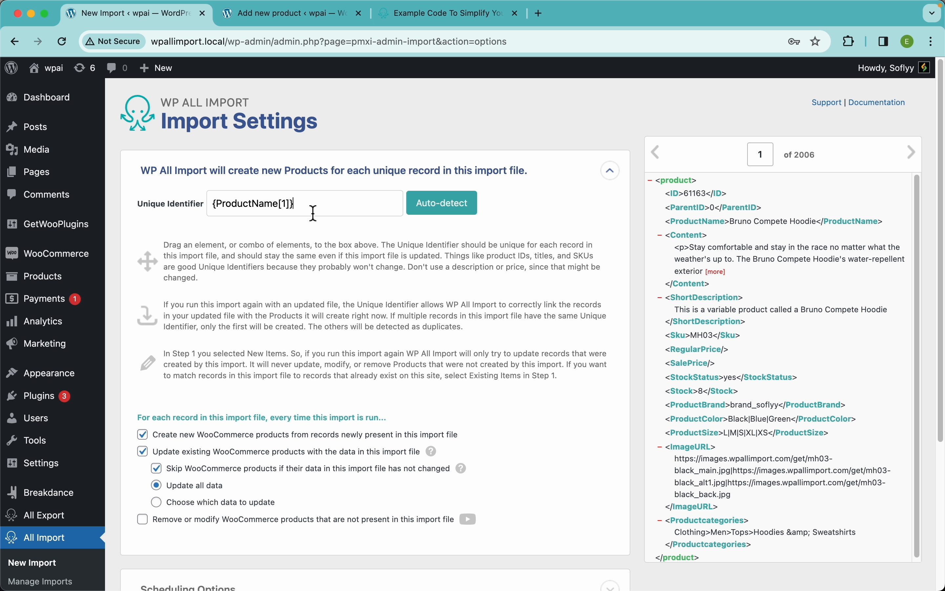
left_click_drag(313, 212, 205, 193)
key("BackSpace")
left_click_drag(688, 193, 340, 208)
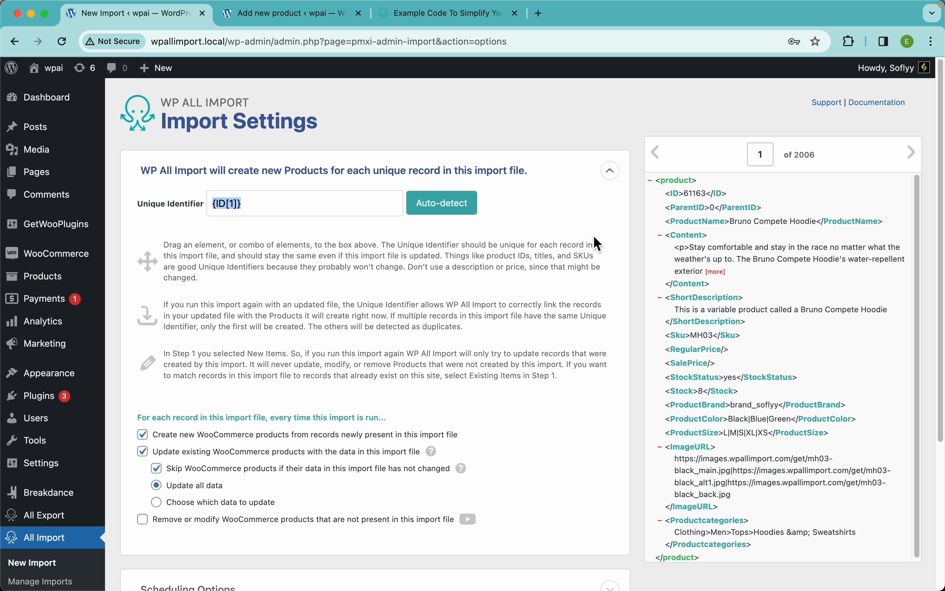
Clear the Unique Identifier and auto-detect a value for it.
key("BackSpace")
left_click(455, 211)
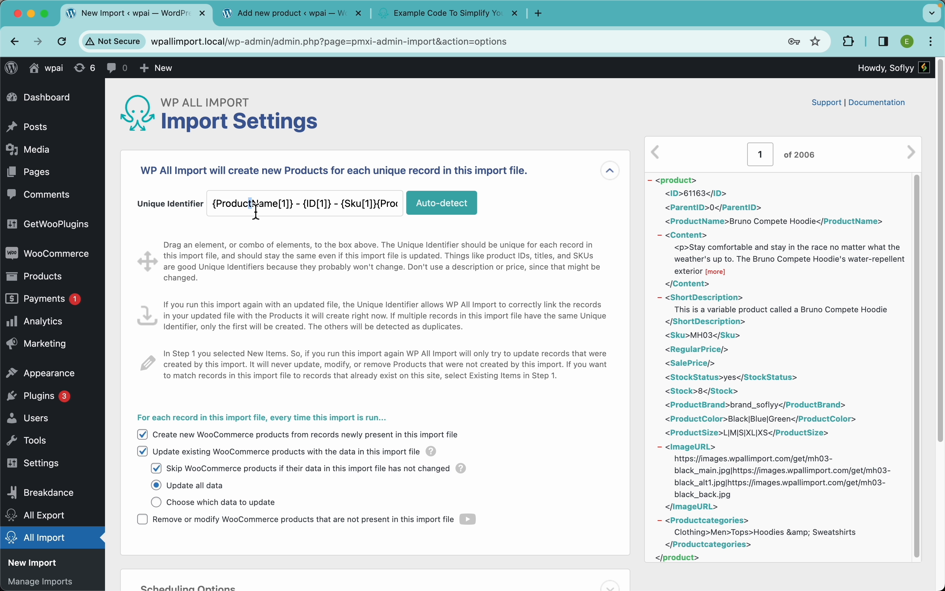
left_click_drag(251, 205, 388, 207)
left_click(387, 233)
Replace the auto-detected Unique Identifier with {ID[1]}.
triple_click(368, 201)
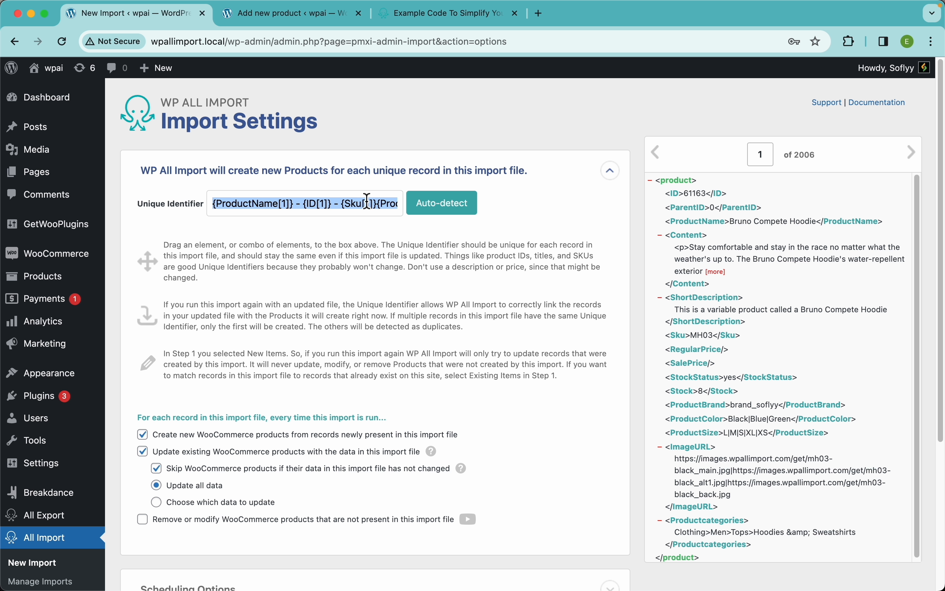
key("BackSpace")
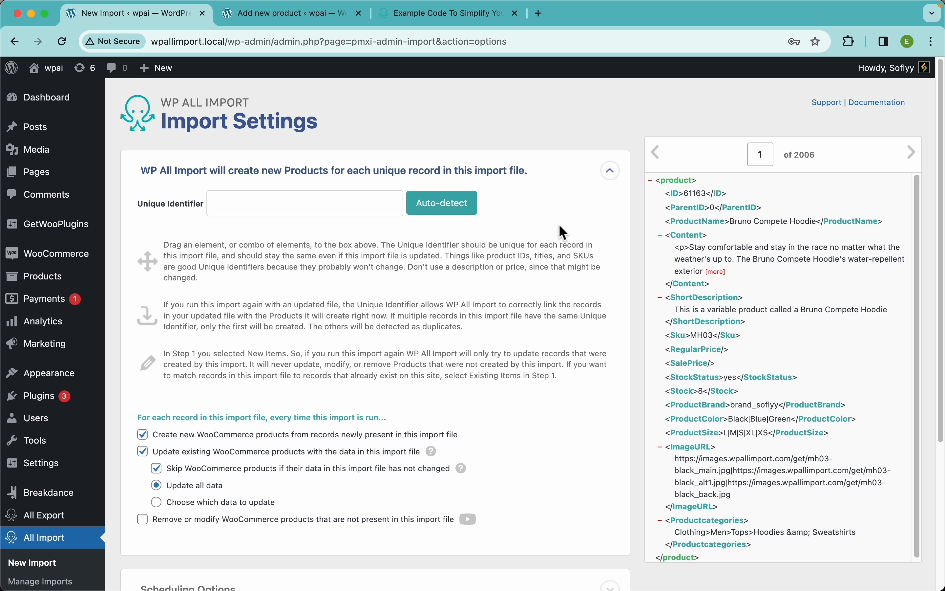
left_click_drag(563, 232, 388, 203)
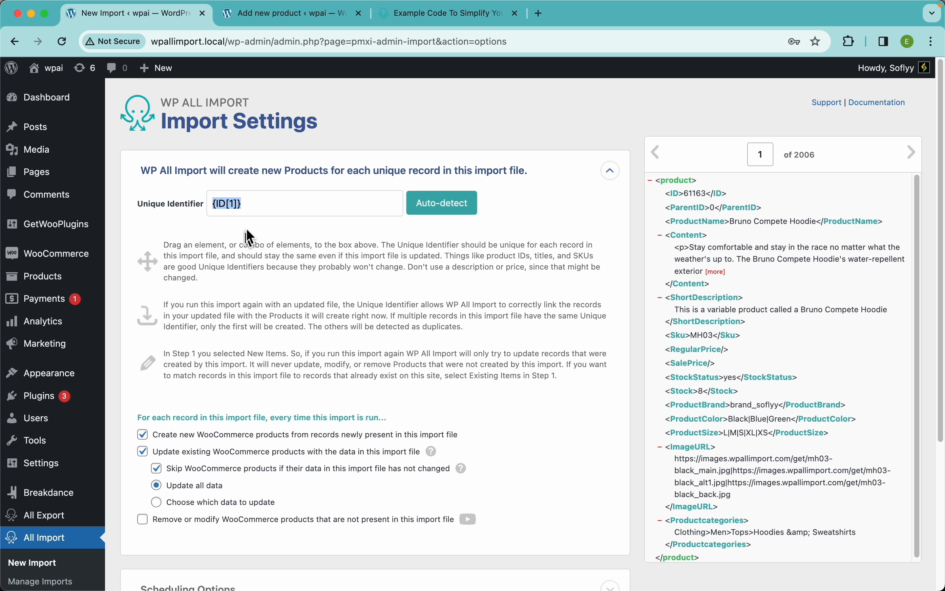
left_click(282, 231)
Toggle the options for creating new products and updating existing products off and back on.
scroll(362, 275, "down", 5)
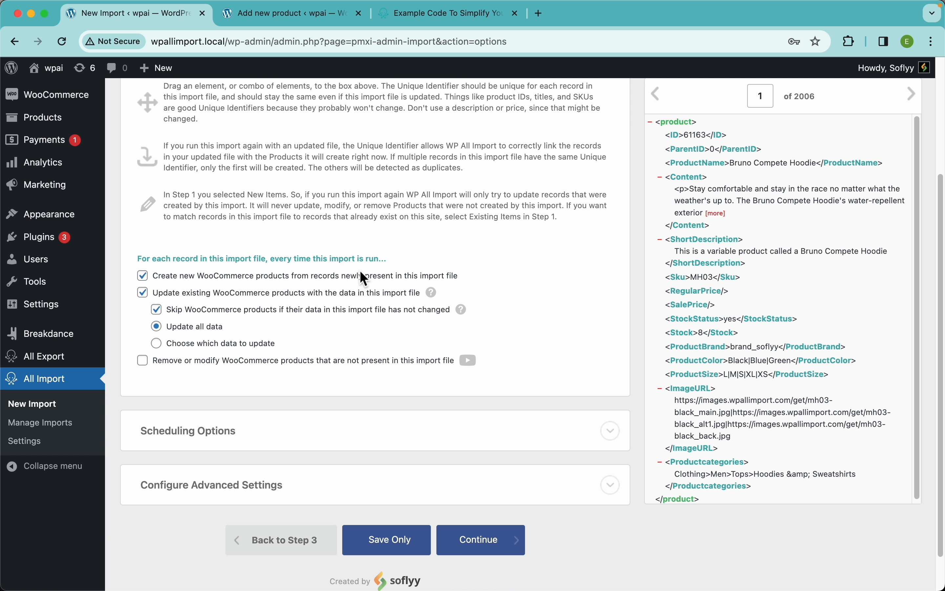
scroll(363, 278, "down", 2)
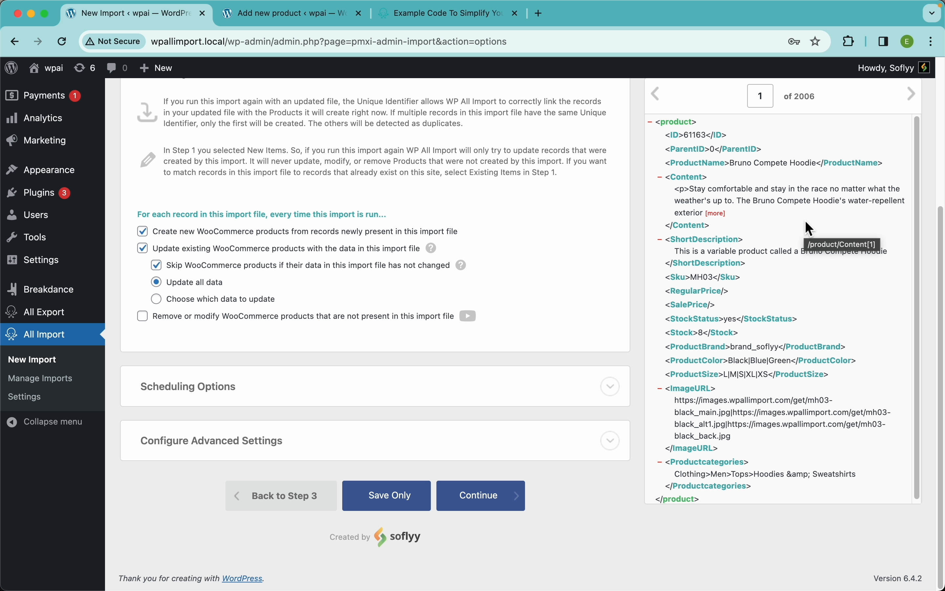
scroll(725, 324, "down", 1)
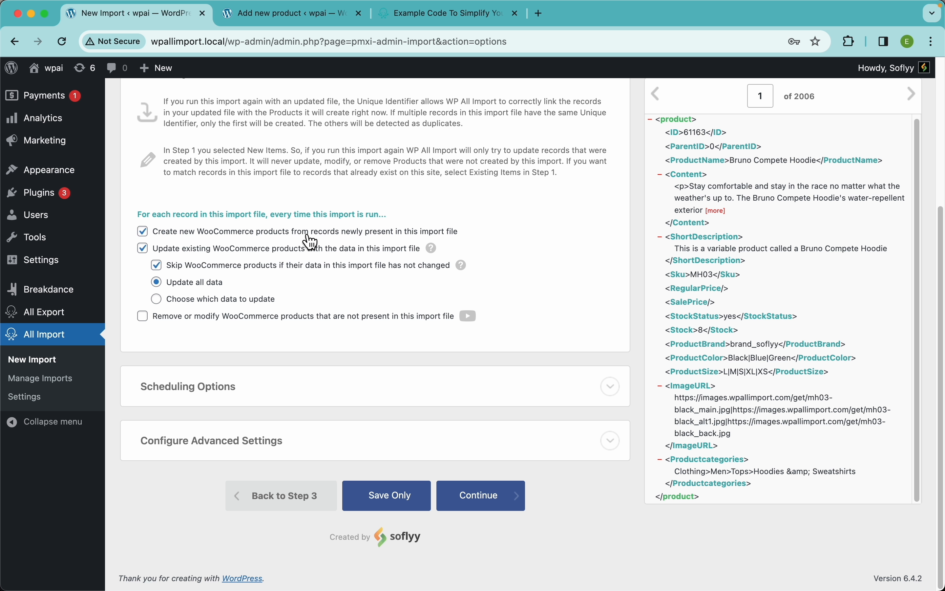
left_click(169, 234)
left_click(373, 234)
left_click(143, 248)
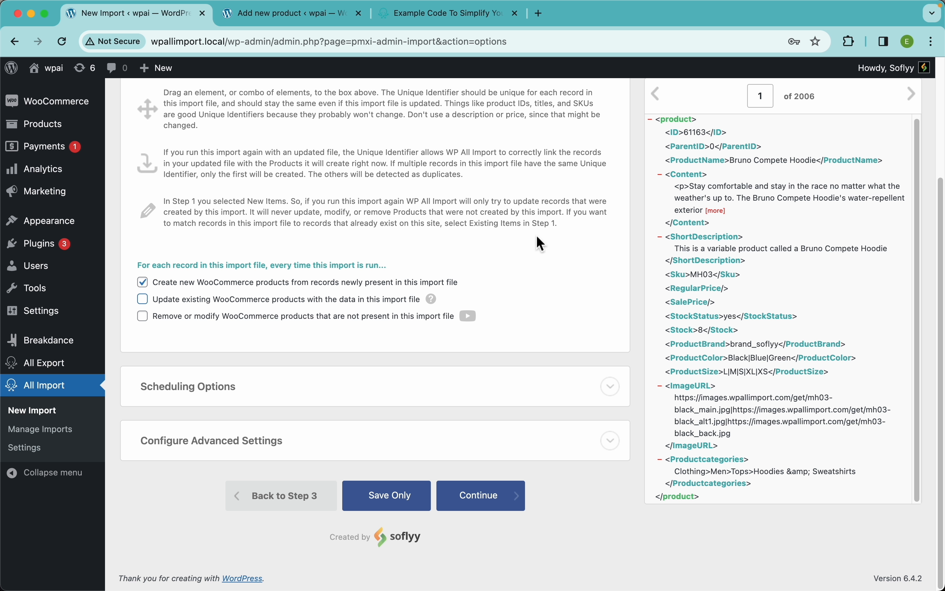
left_click(309, 300)
Switch product updates to Choose which data to update and deselect all the data fields.
scroll(254, 296, "down", 2)
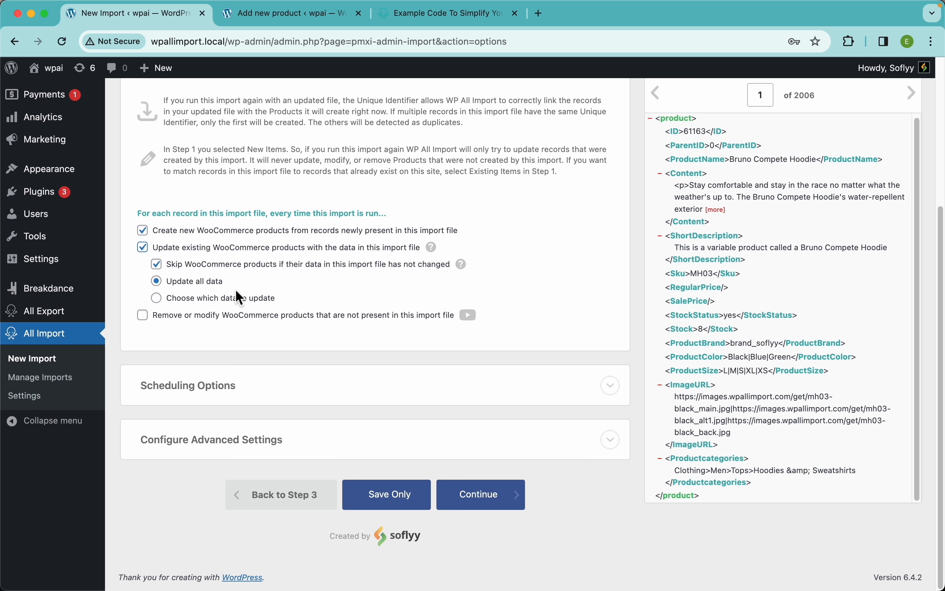
left_click(250, 300)
scroll(324, 289, "down", 5)
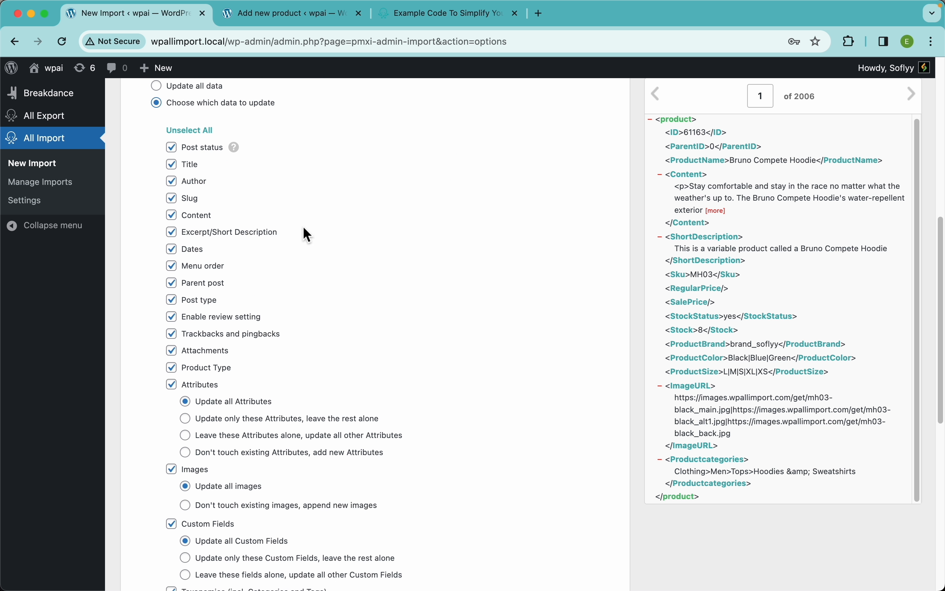
left_click(191, 131)
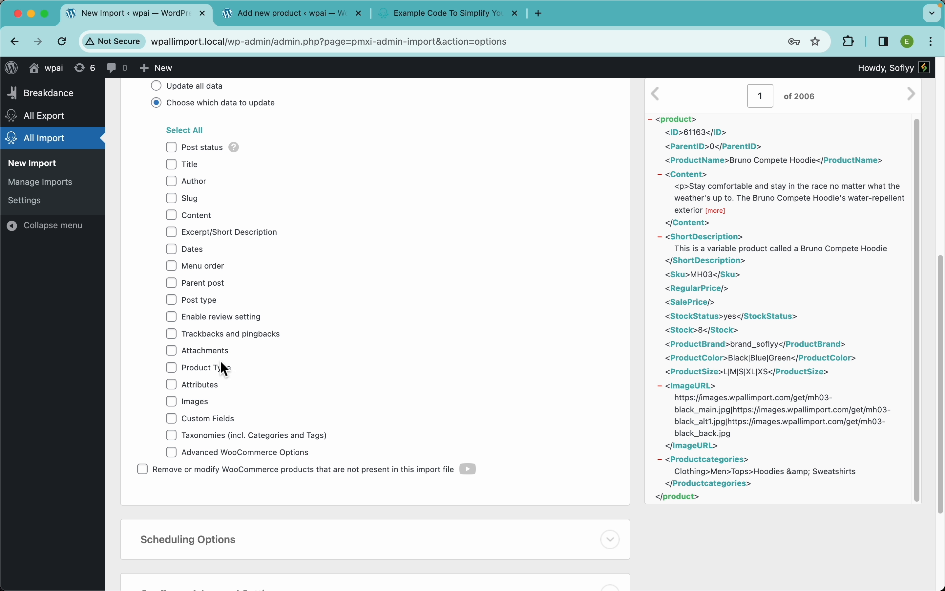
Enable Custom Fields and limit updates to only the _stock custom field, leaving the rest alone.
left_click(219, 419)
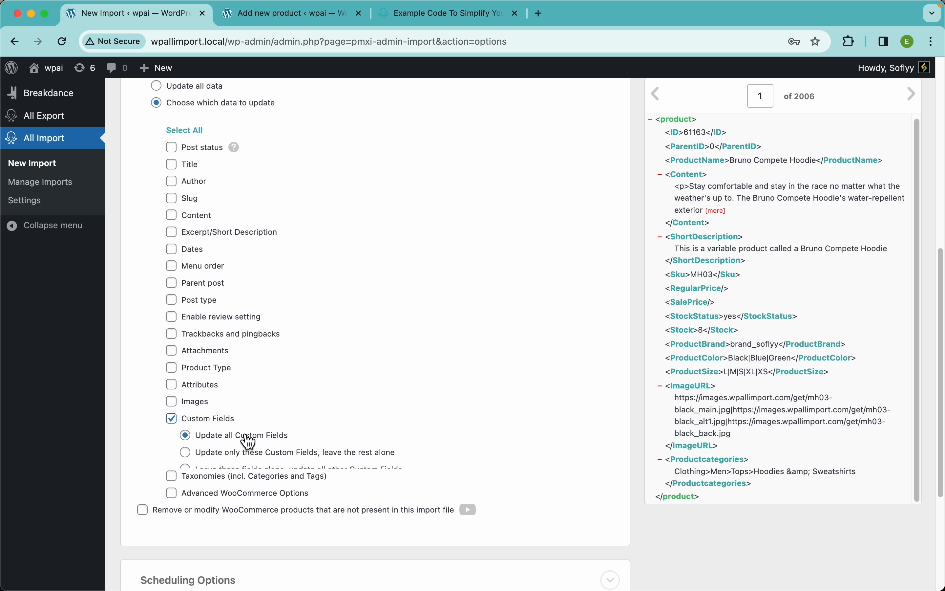
left_click(259, 453)
left_click(281, 485)
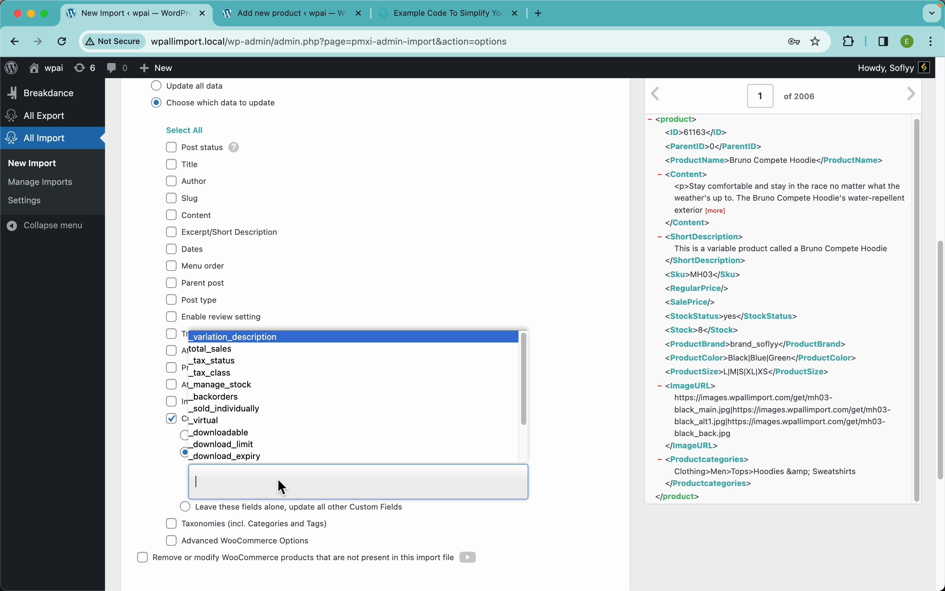
type("s")
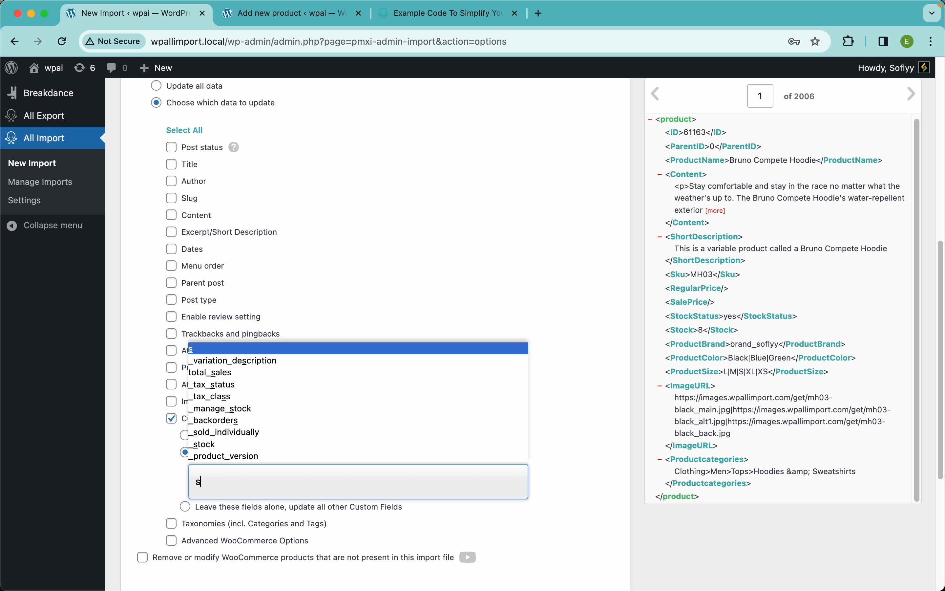
type("to")
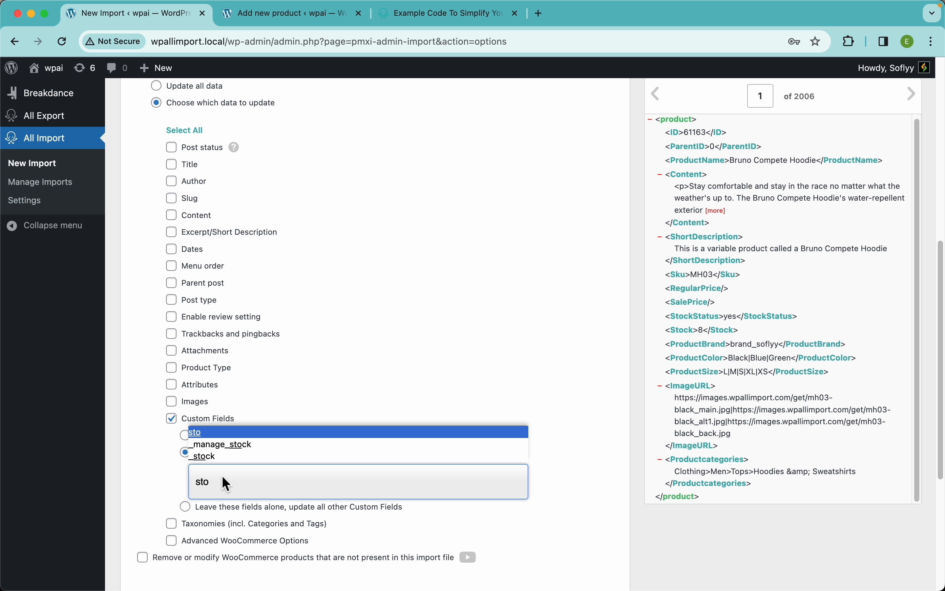
left_click(229, 458)
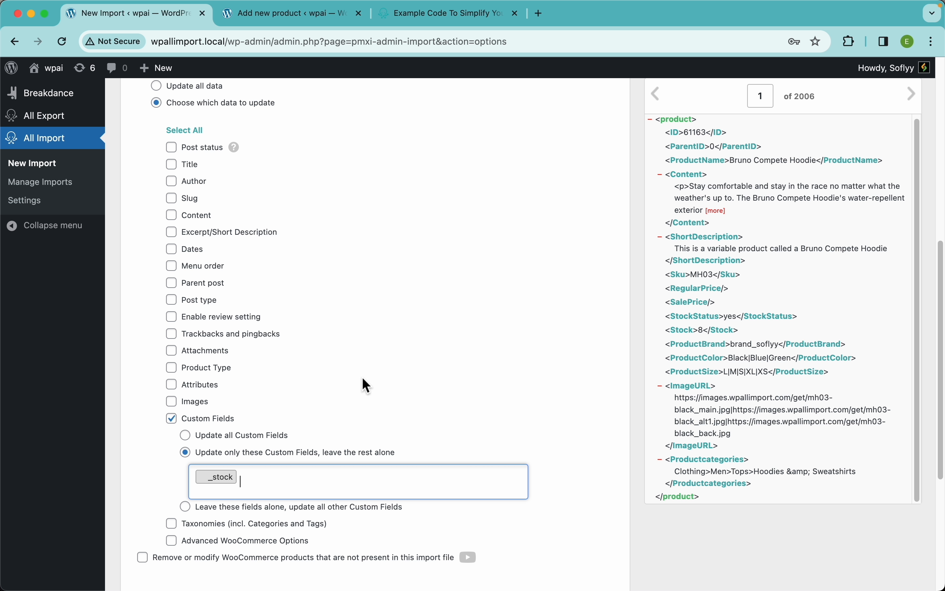
Reset the update choice to Update all data with every field reselected, and expand Scheduling Options.
left_click(187, 131)
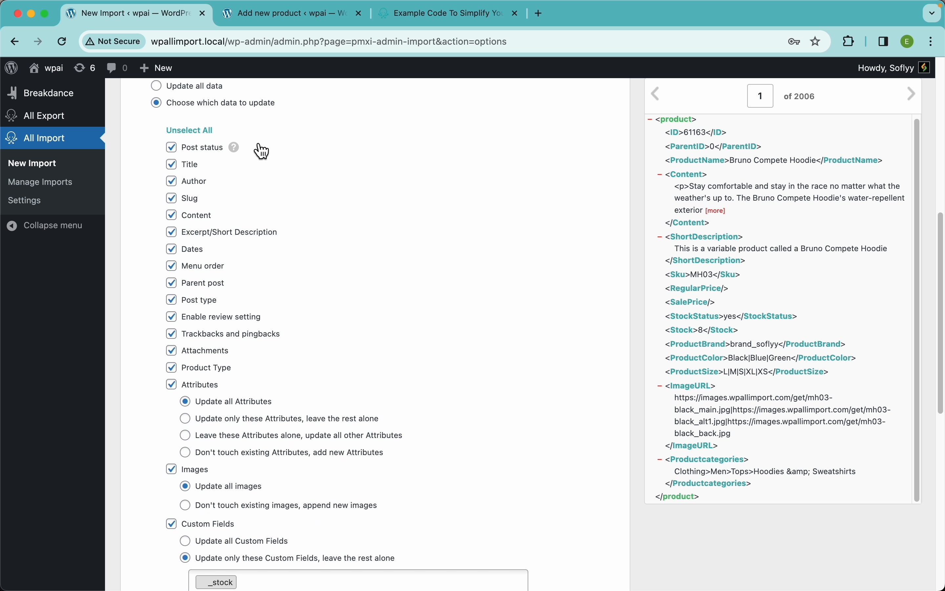
scroll(242, 195, "up", 4)
left_click(197, 244)
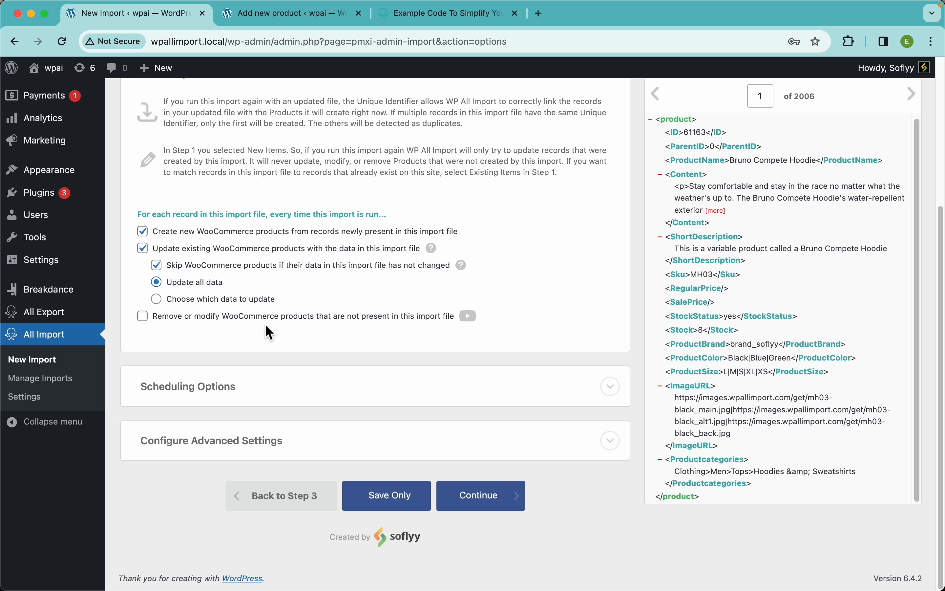
left_click(221, 394)
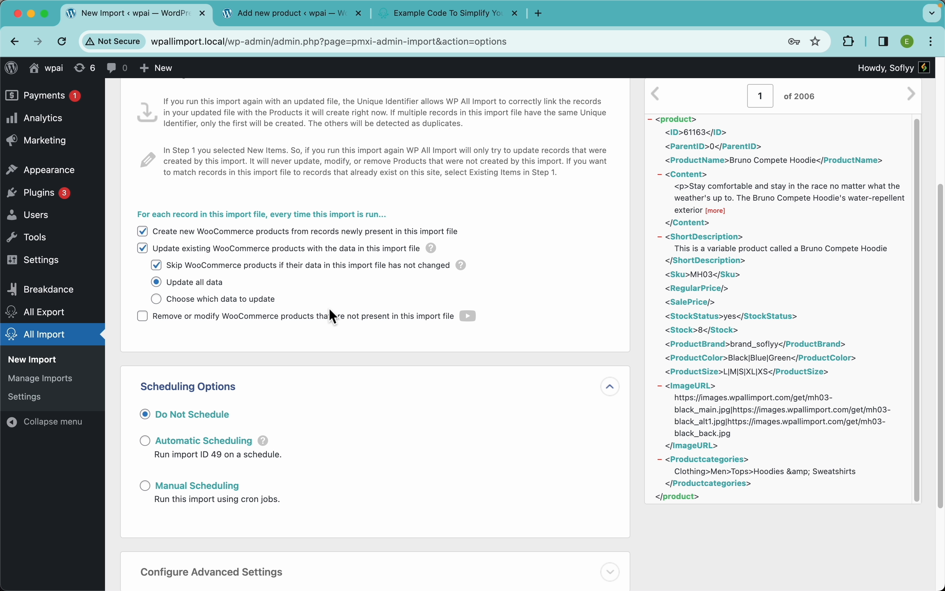
Enable removing or modifying products missing from the import file, changing their stock status to Out of stock instead of sending them to trash.
left_click(288, 317)
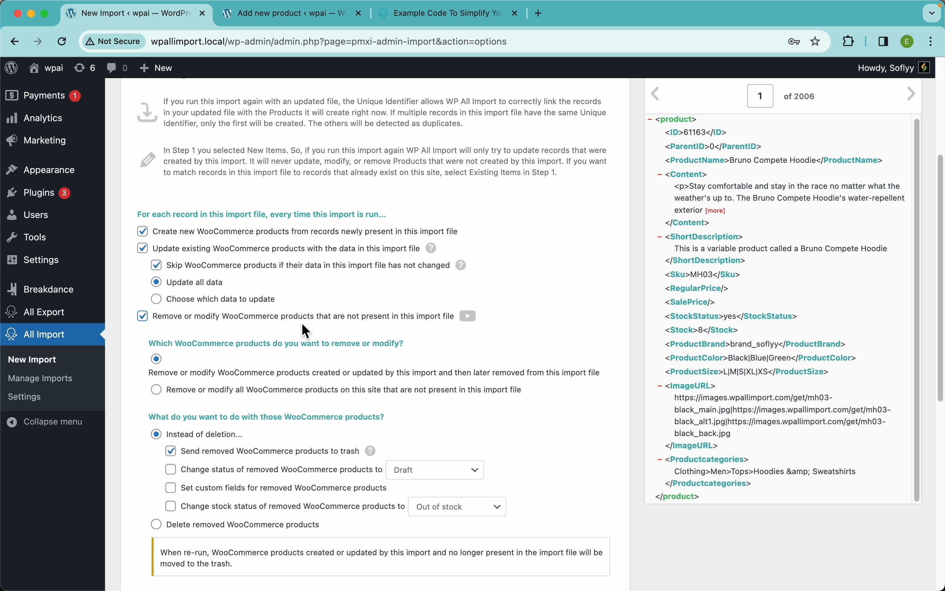
scroll(306, 332, "down", 5)
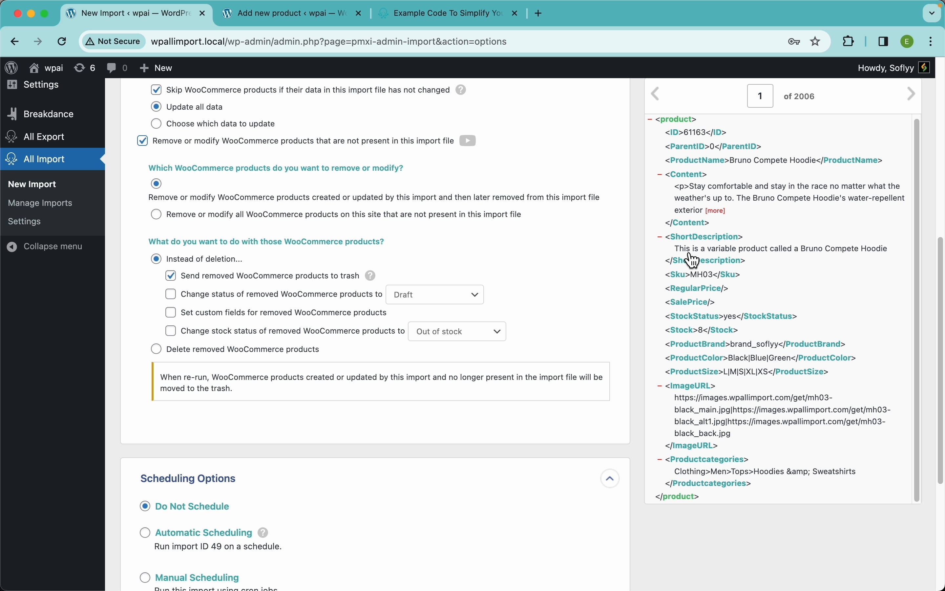
left_click(295, 338)
left_click(284, 278)
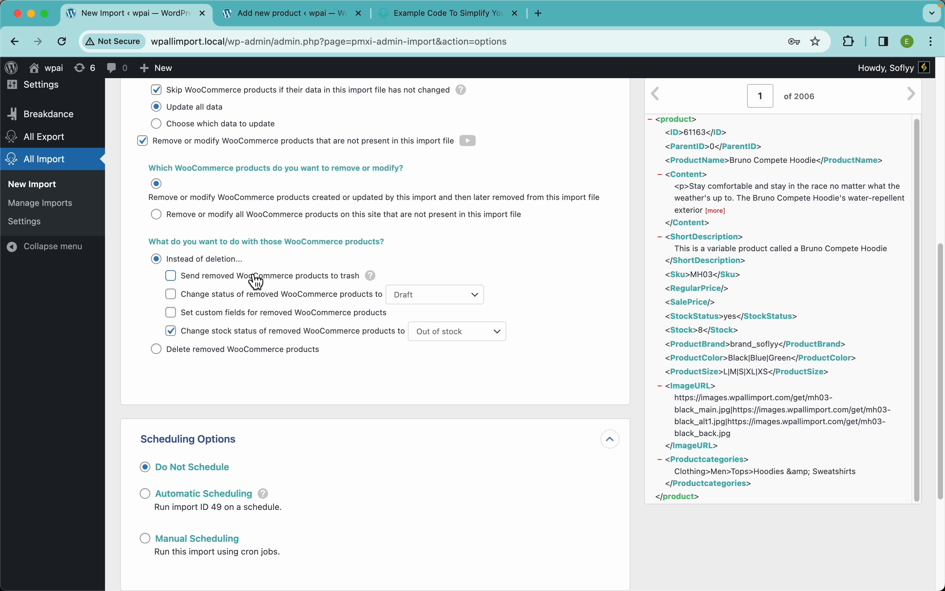
left_click(489, 341)
left_click(463, 336)
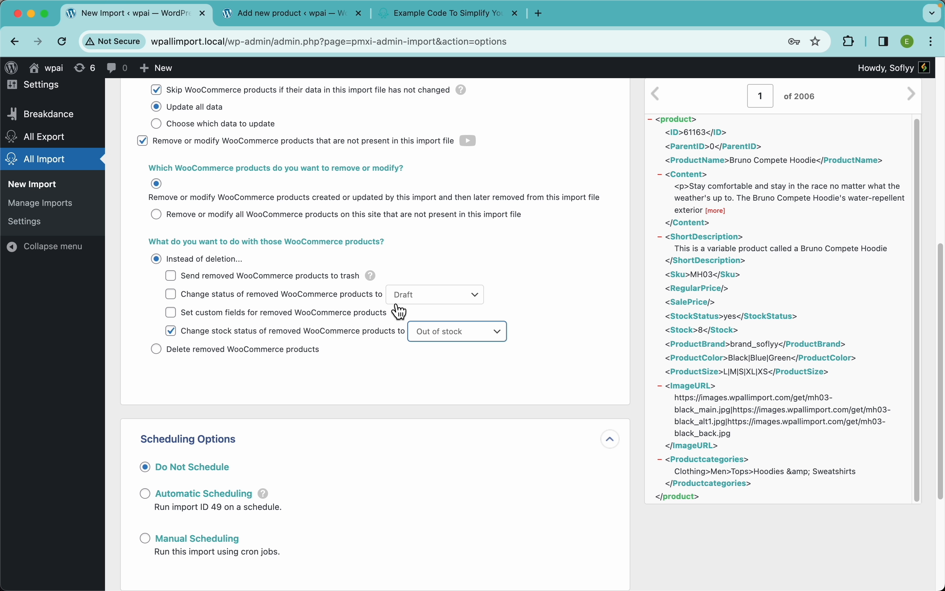
Try changing the status of removed products to Draft, and return to sending removed products to trash.
left_click(338, 298)
left_click(331, 324)
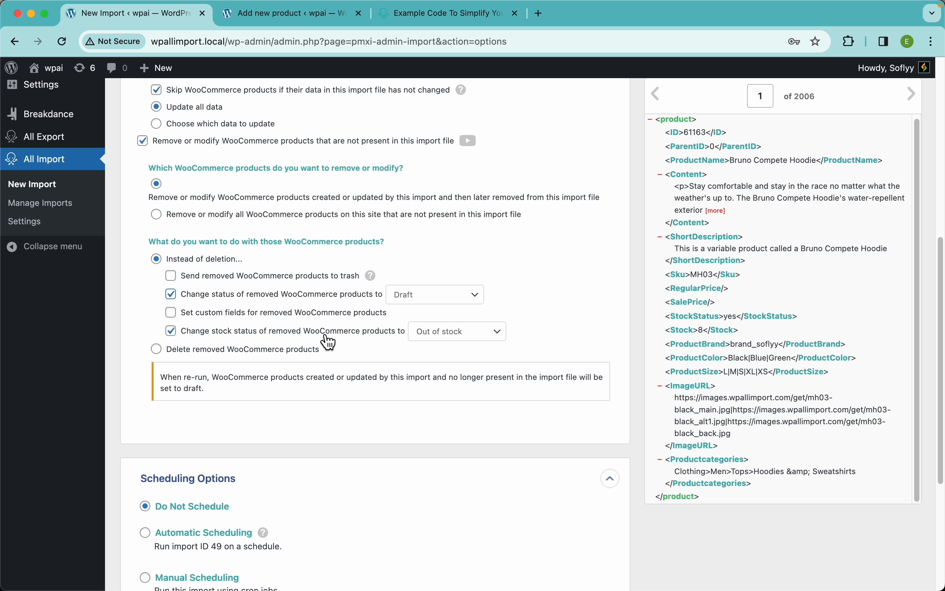
left_click(315, 299)
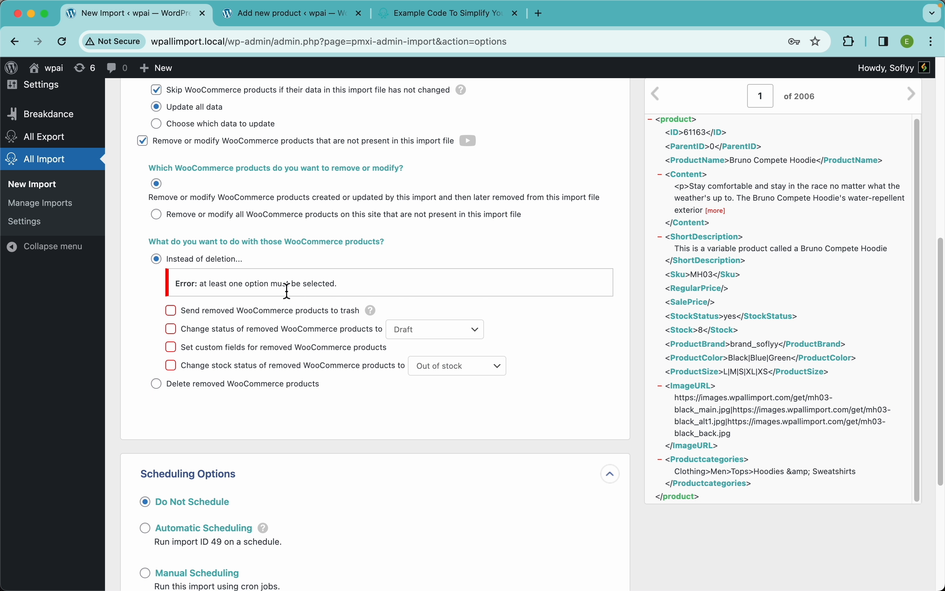
left_click(282, 313)
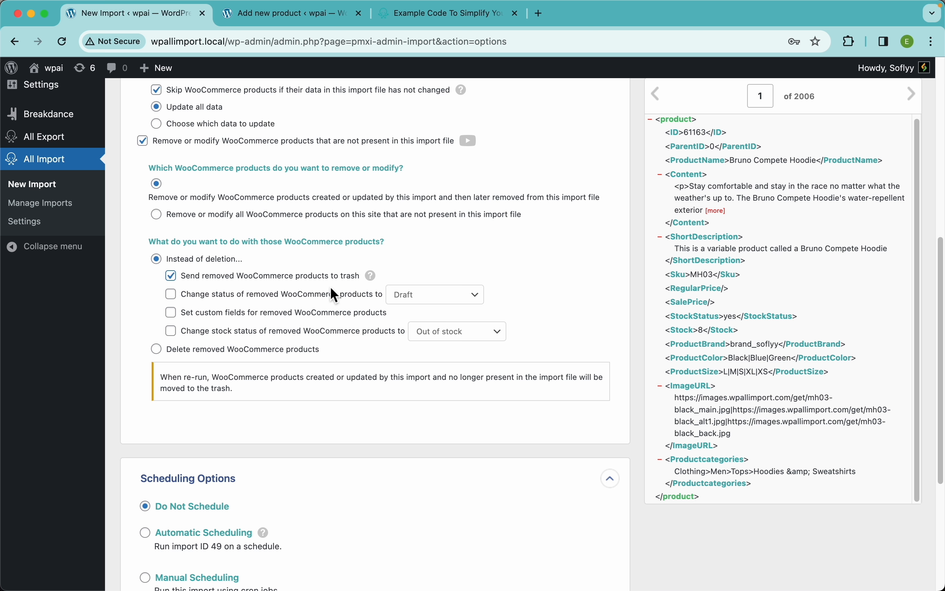
Try deleting removed products with their attached files, and turn off removing or modifying products missing from the import file.
left_click(261, 349)
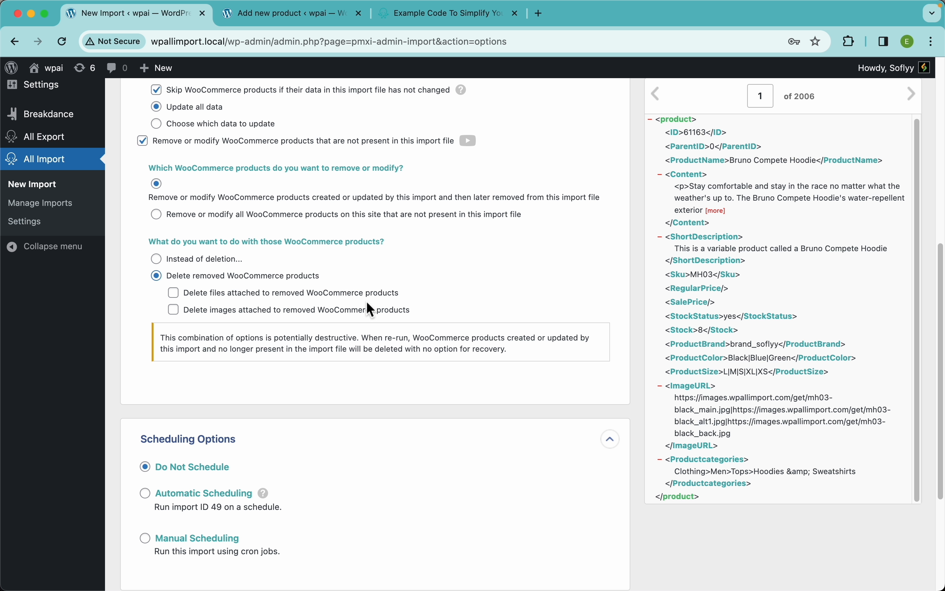
left_click(285, 295)
left_click(262, 146)
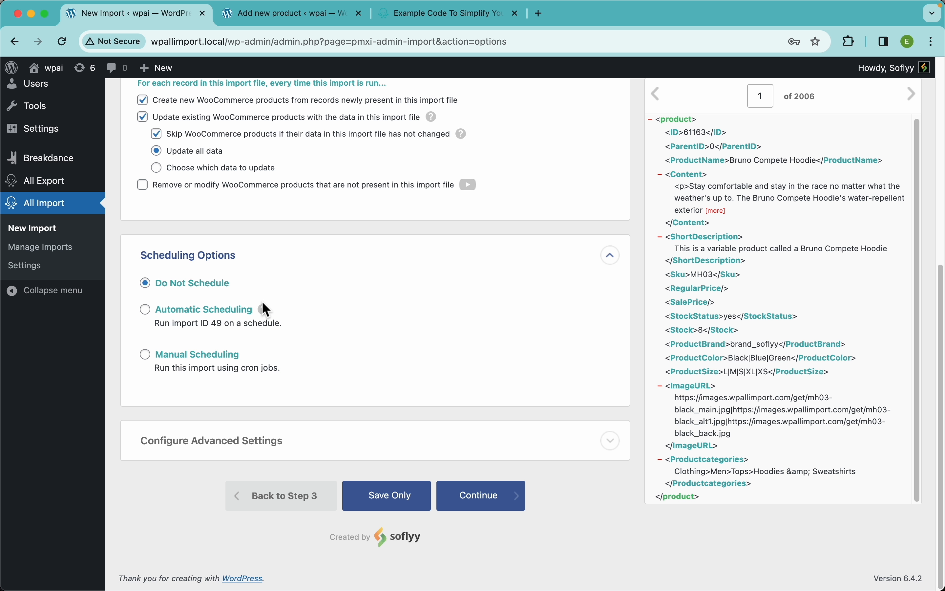
Enable Automatic Scheduling for the import and set it to run every week on Monday, Tuesday and Wednesday.
left_click(235, 321)
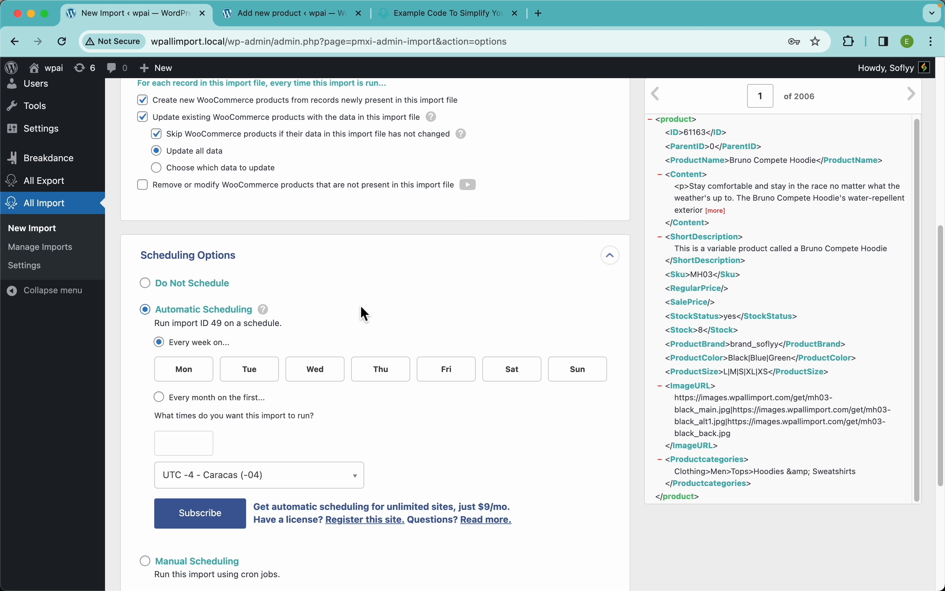
scroll(361, 306, "down", 3)
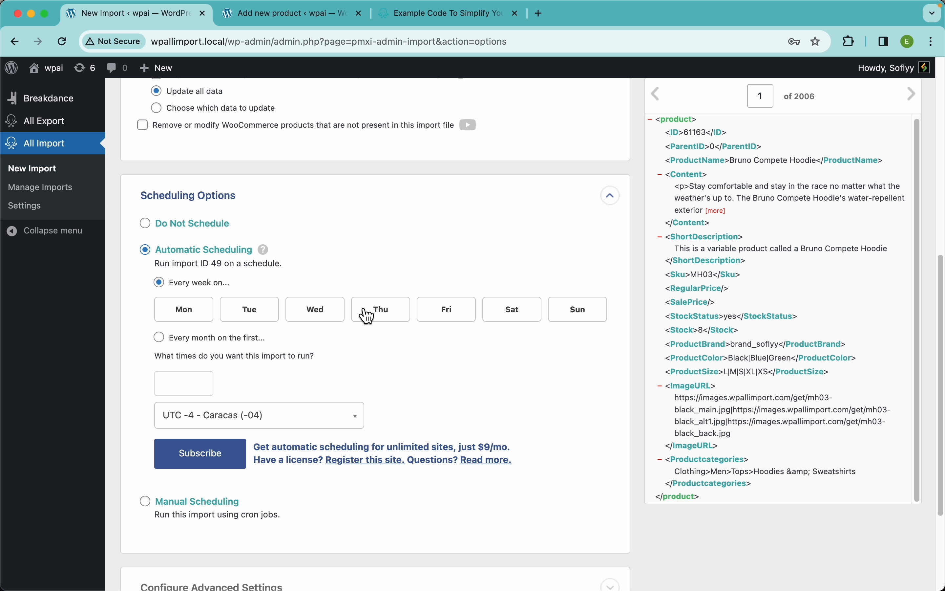
left_click(208, 315)
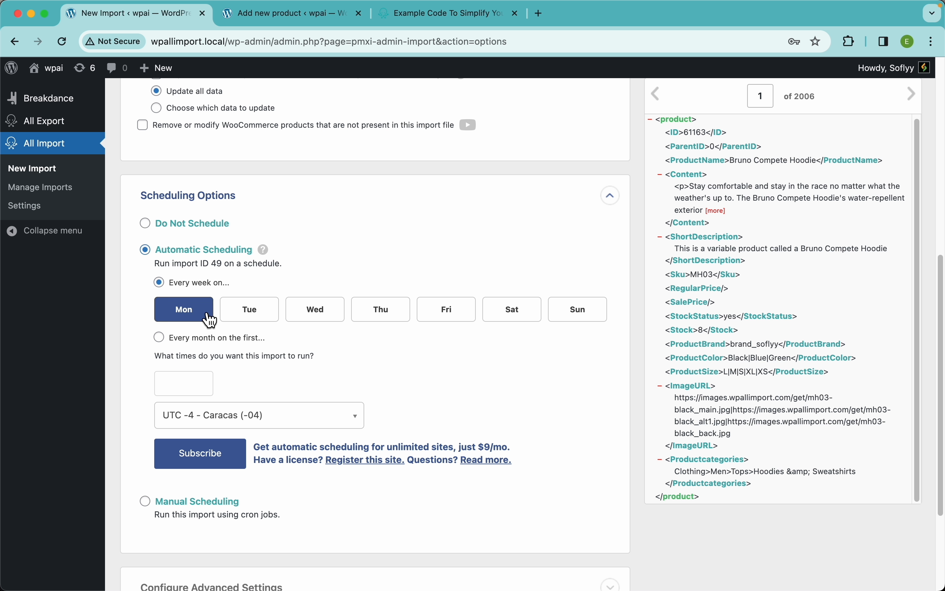
left_click(248, 316)
left_click(313, 316)
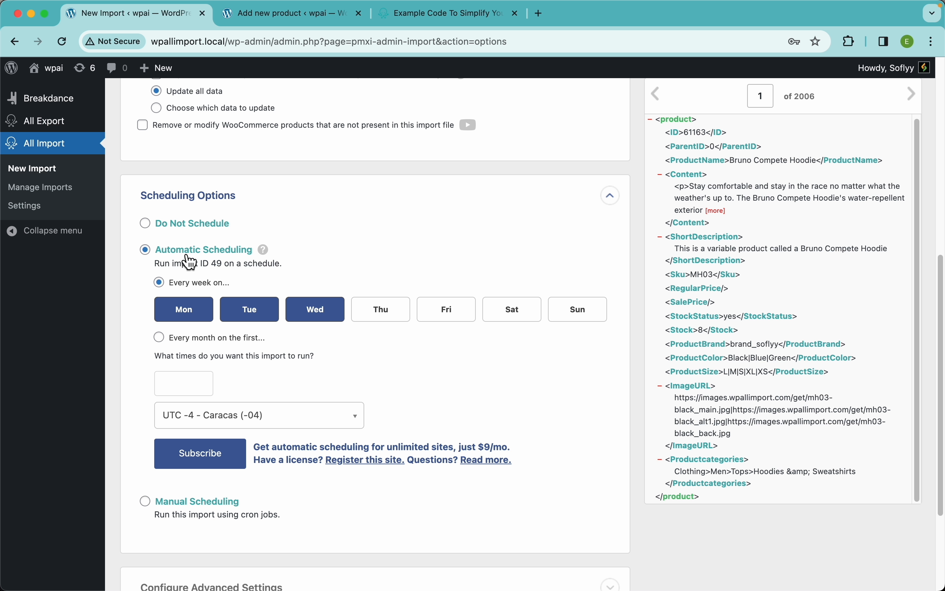
Add Thursday, Friday, Saturday and Sunday to the weekly automatic schedule and set the import's run time to 12:00am.
left_click(378, 317)
left_click(446, 318)
left_click(508, 323)
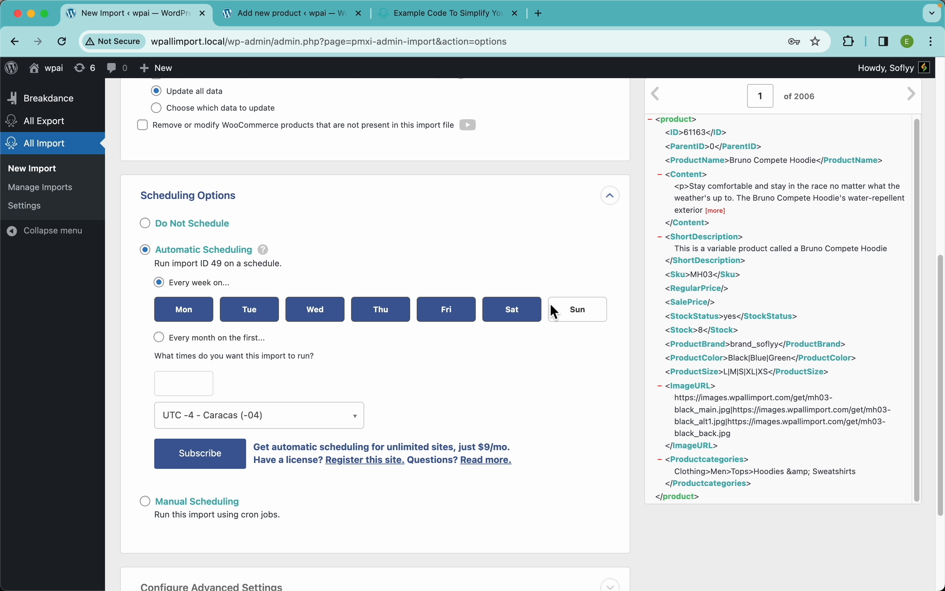
left_click(551, 317)
left_click(199, 388)
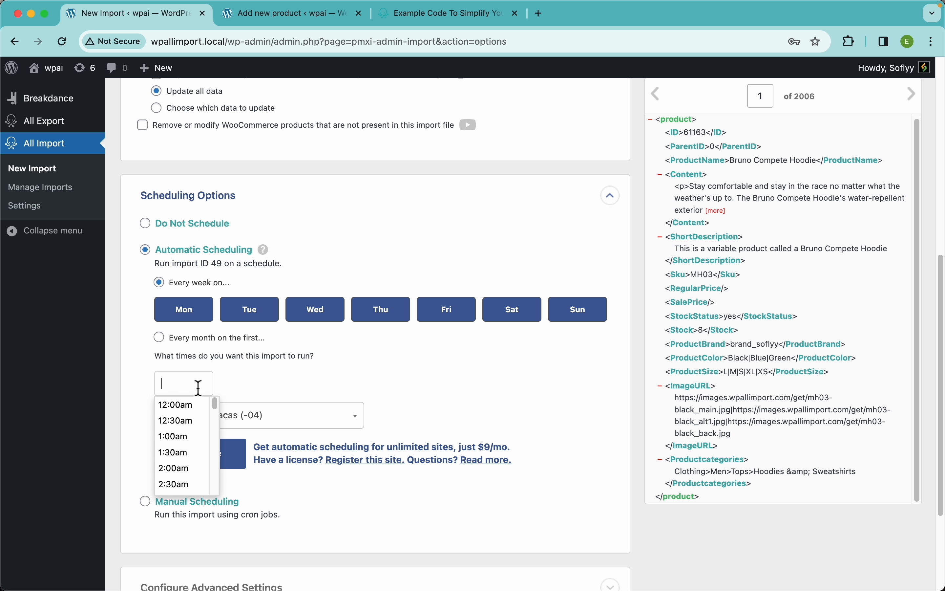
left_click(194, 410)
scroll(393, 360, "down", 3)
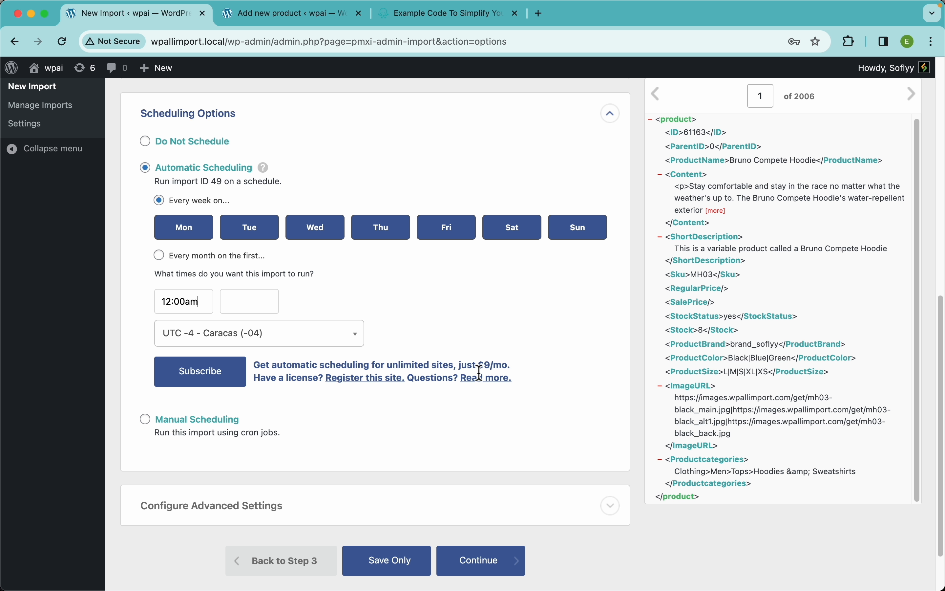
left_click_drag(483, 366, 504, 367)
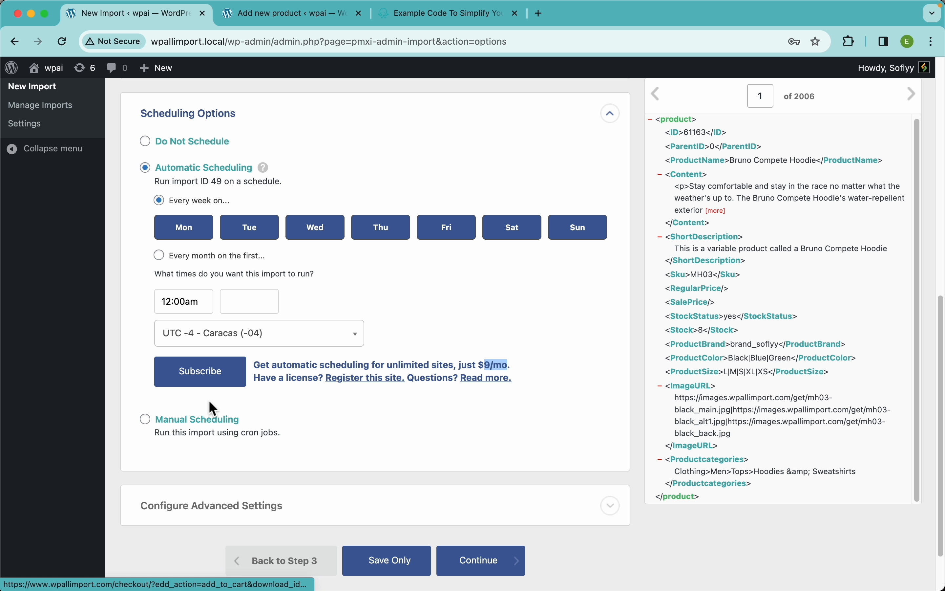
Try Manual Scheduling for the import, consult the linked documentation on cron jobs, and return to the import settings.
left_click(197, 420)
scroll(318, 332, "down", 2)
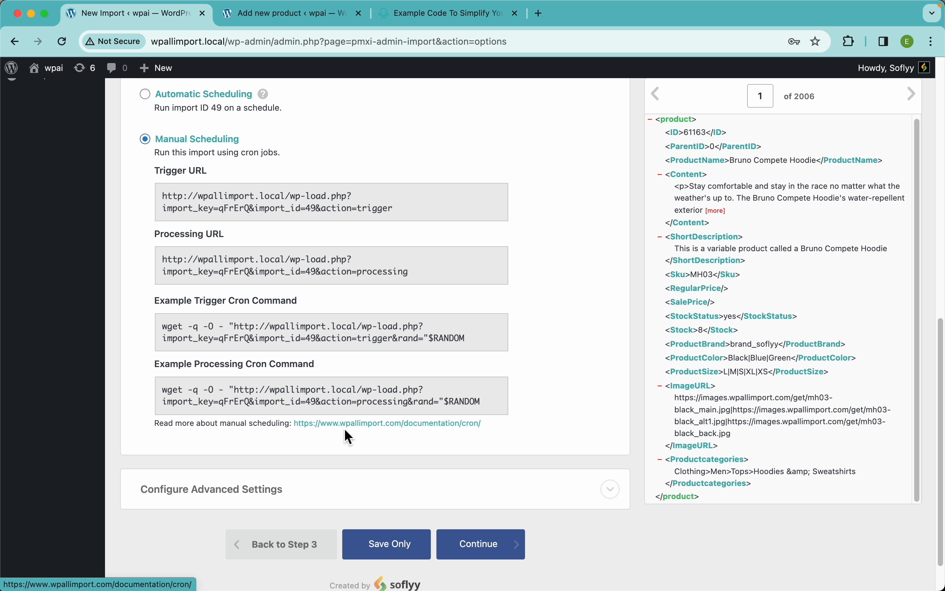
left_click(363, 424)
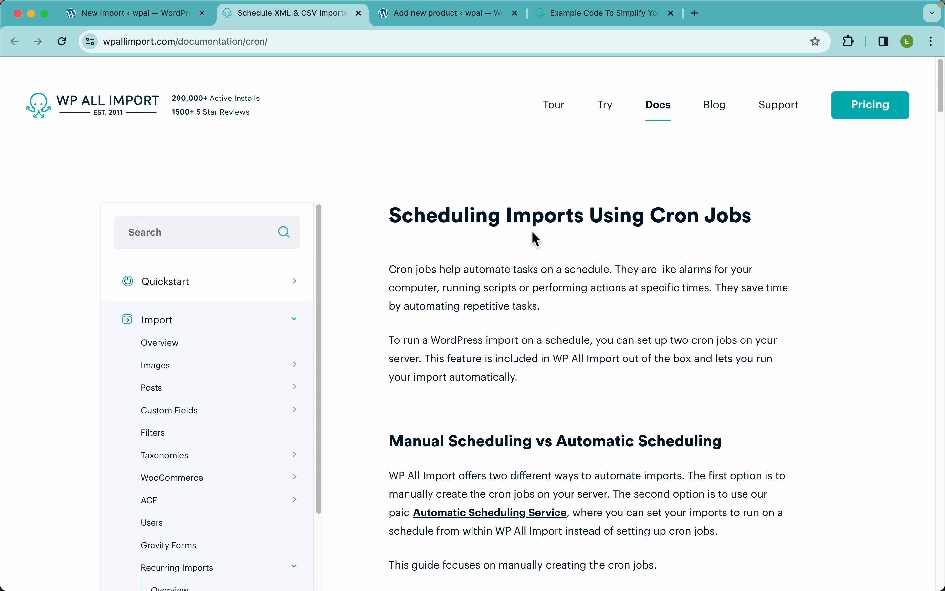
scroll(602, 315, "down", 5)
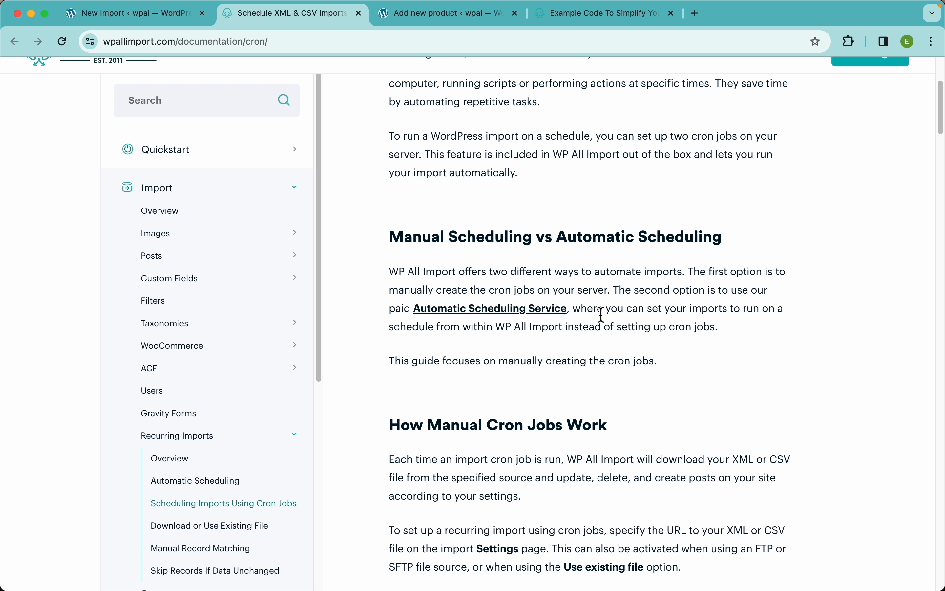
left_click(138, 16)
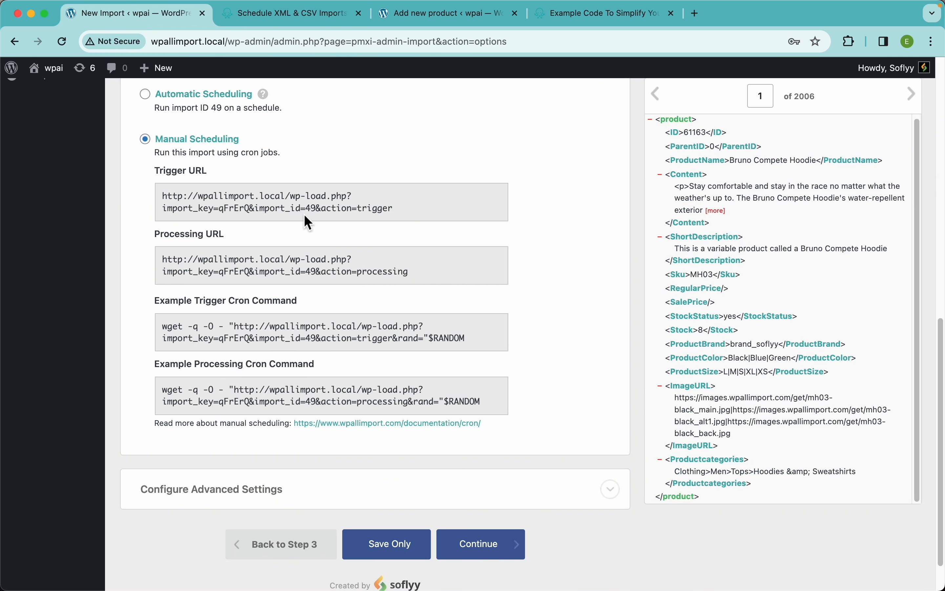
Set the scheduling option to Do Not Schedule, continue to the summary, and confirm and run the import.
scroll(307, 221, "up", 3)
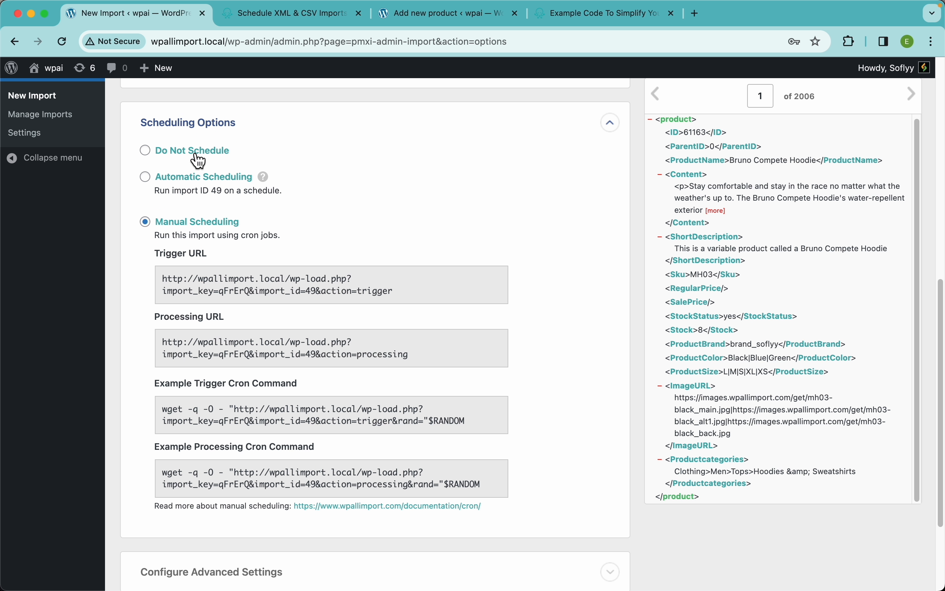
left_click(198, 156)
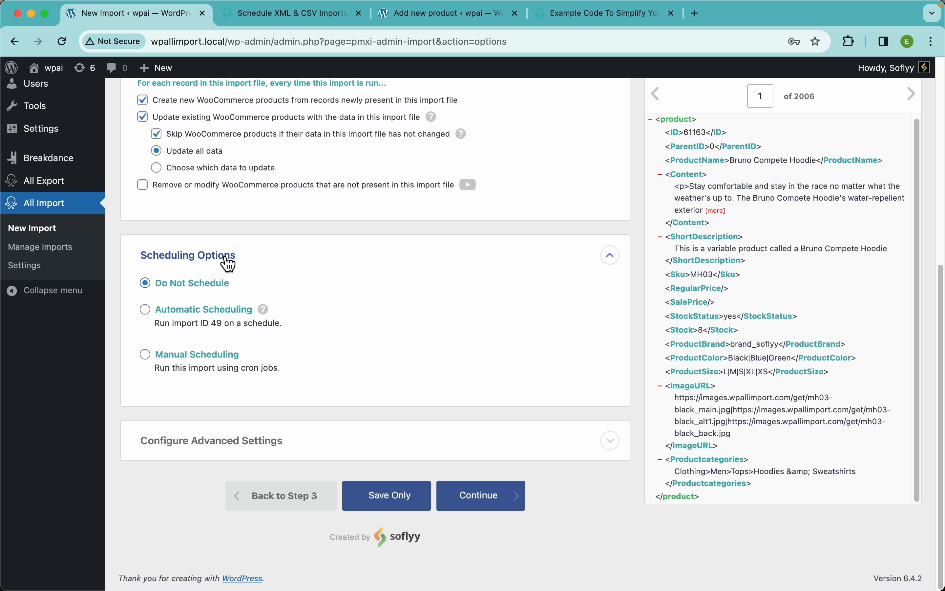
left_click(228, 262)
left_click(486, 505)
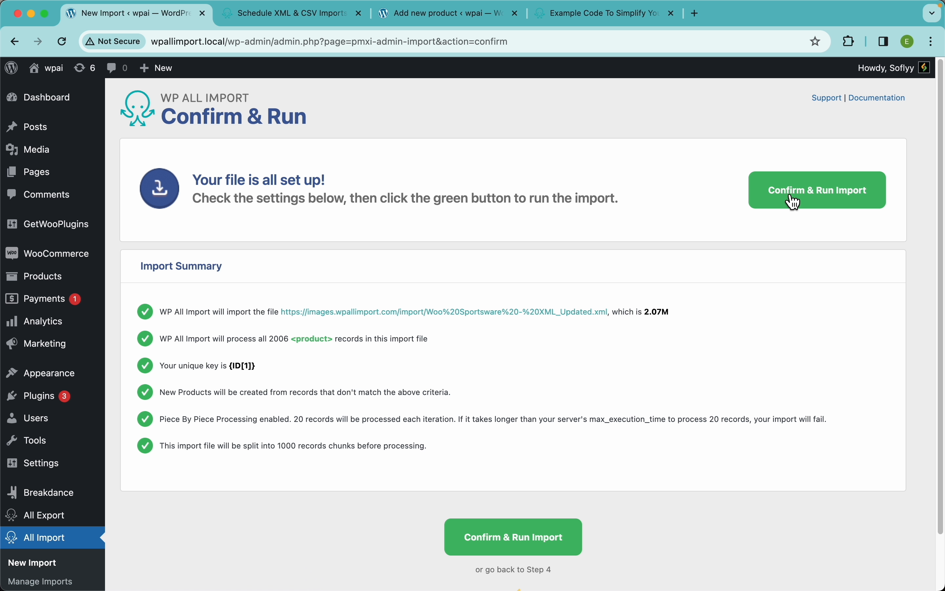
left_click(796, 202)
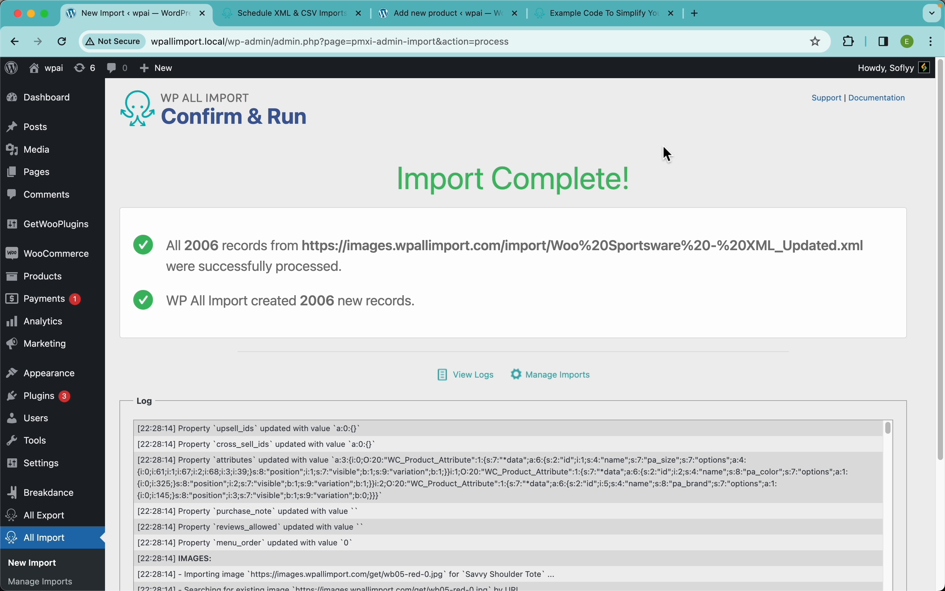
Open the WooCommerce product list and check the stock, prices and categories of the imported products.
left_click(57, 278)
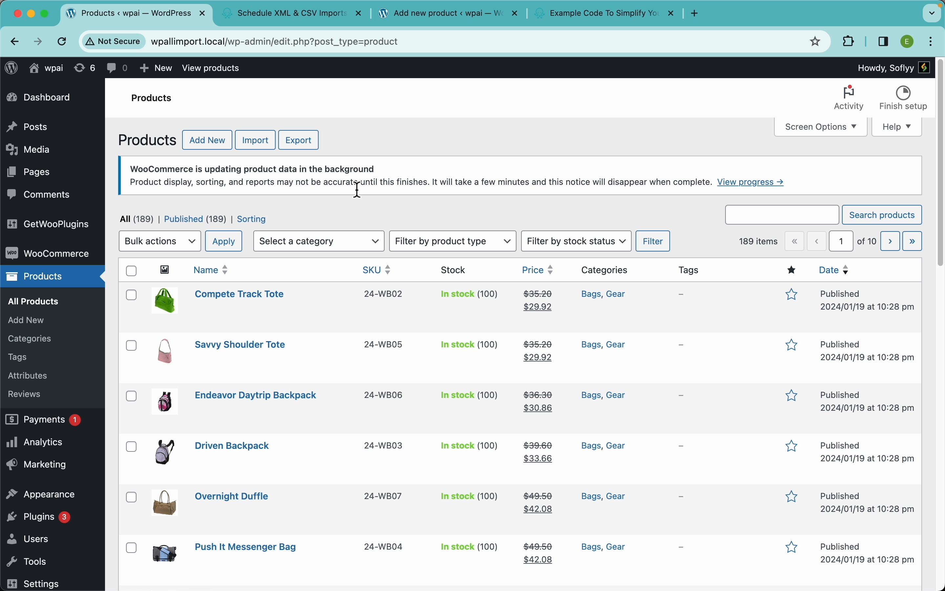
scroll(429, 240, "down", 15)
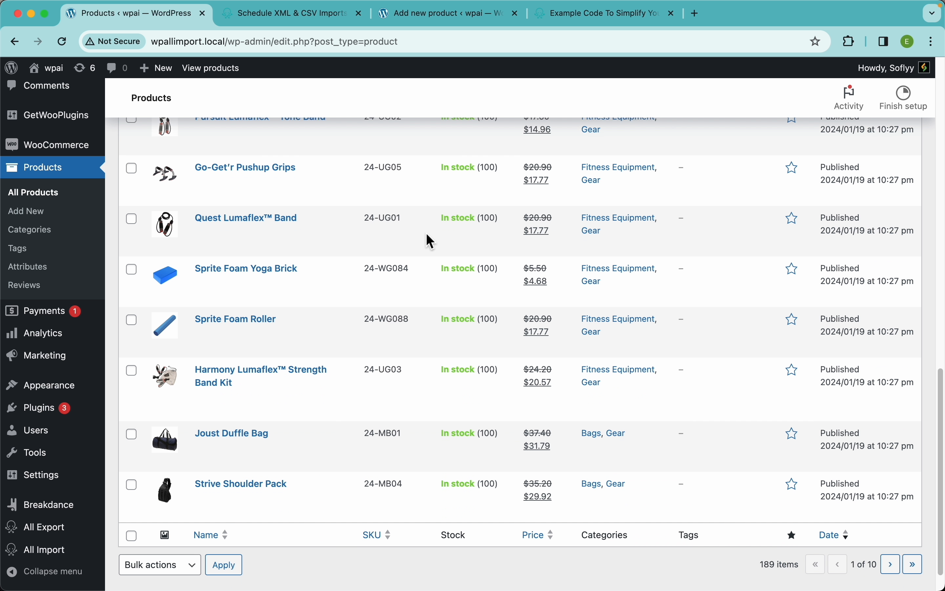
scroll(430, 238, "up", 15)
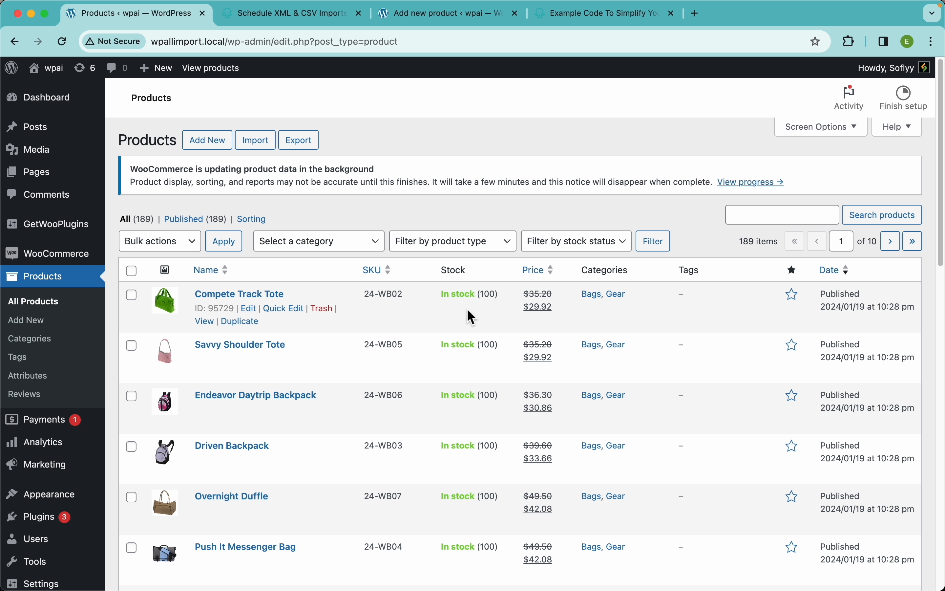
scroll(407, 430, "down", 10)
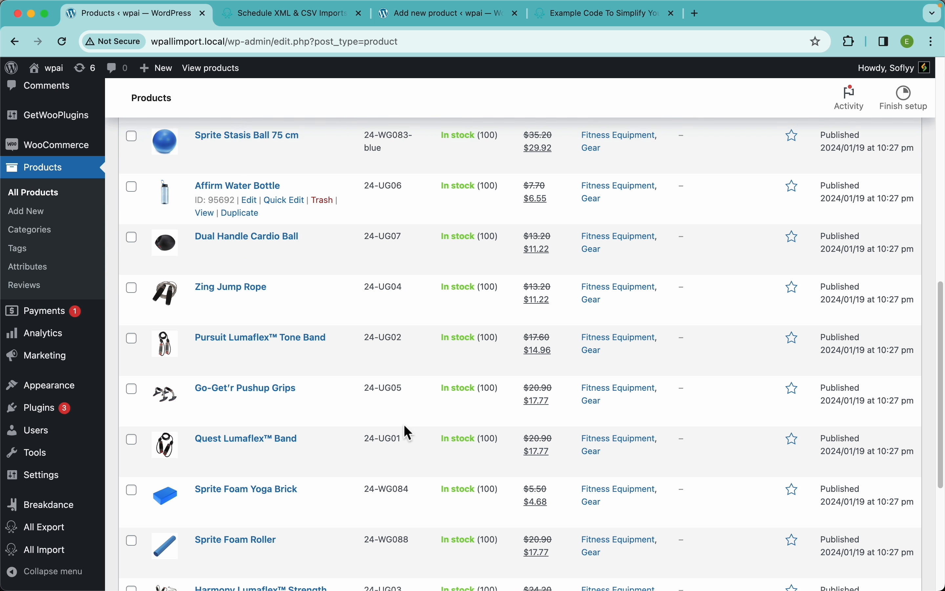
scroll(404, 425, "down", 5)
scroll(404, 425, "up", 15)
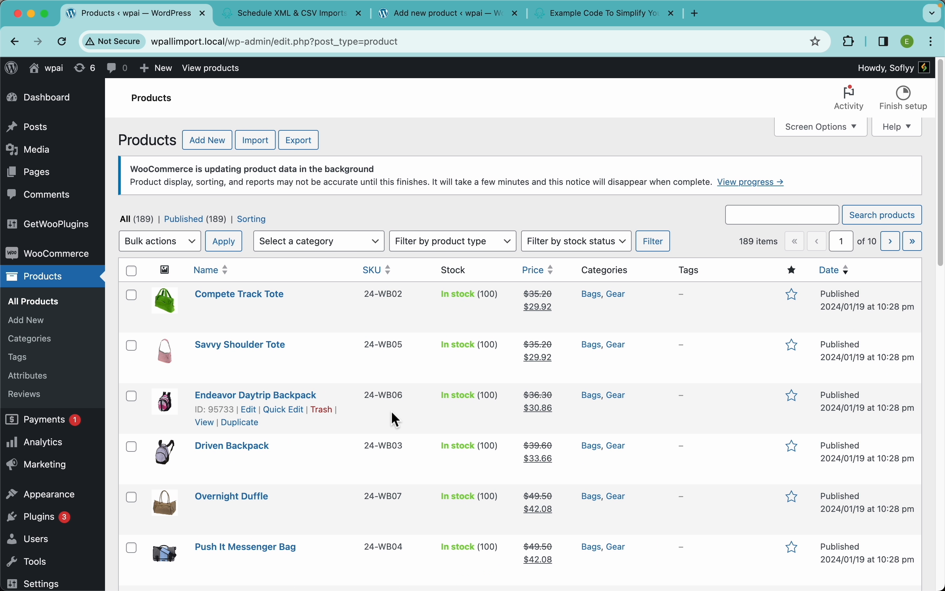
View the storefront shop page and look through the imported products listed there.
left_click(218, 73)
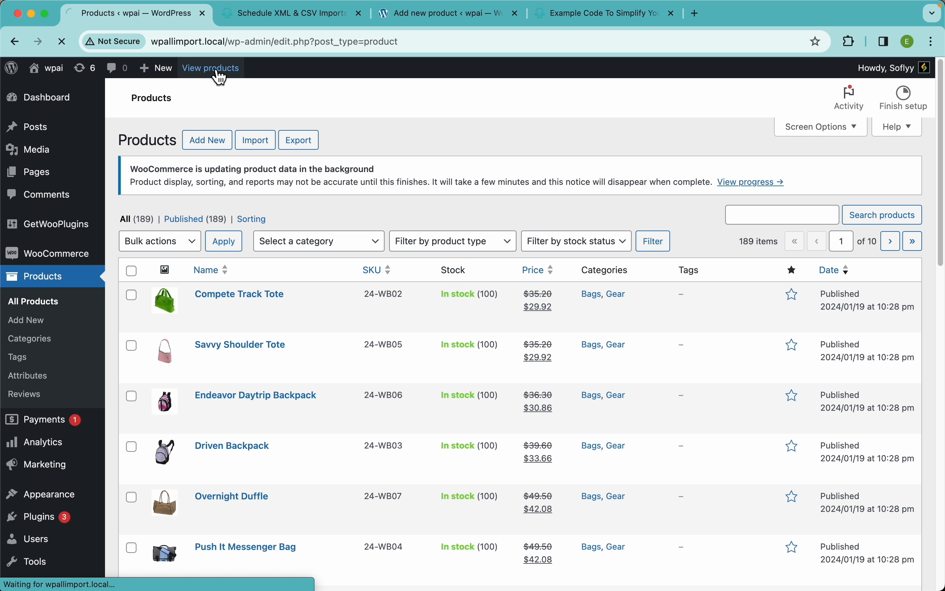
scroll(405, 441, "down", 5)
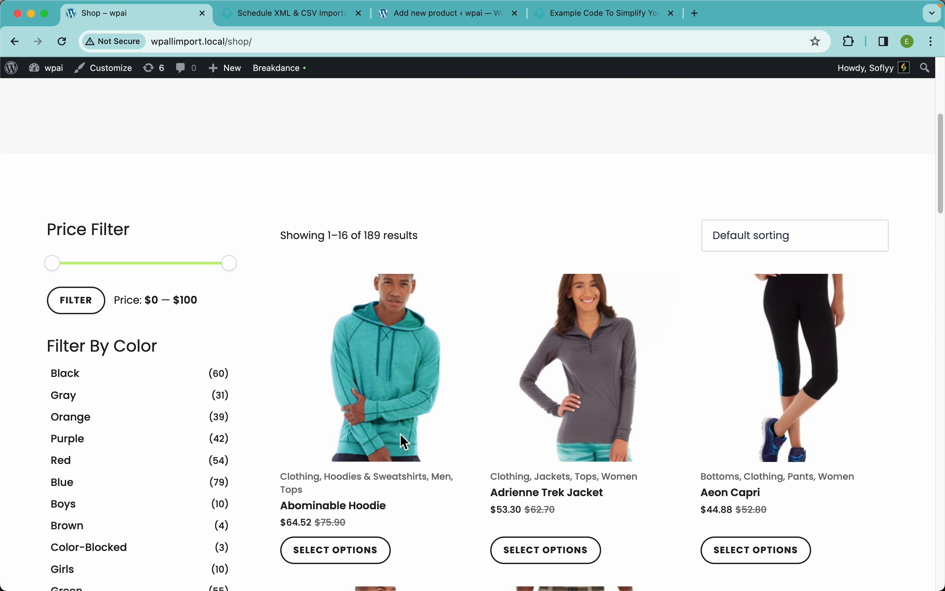
scroll(553, 352, "up", 2)
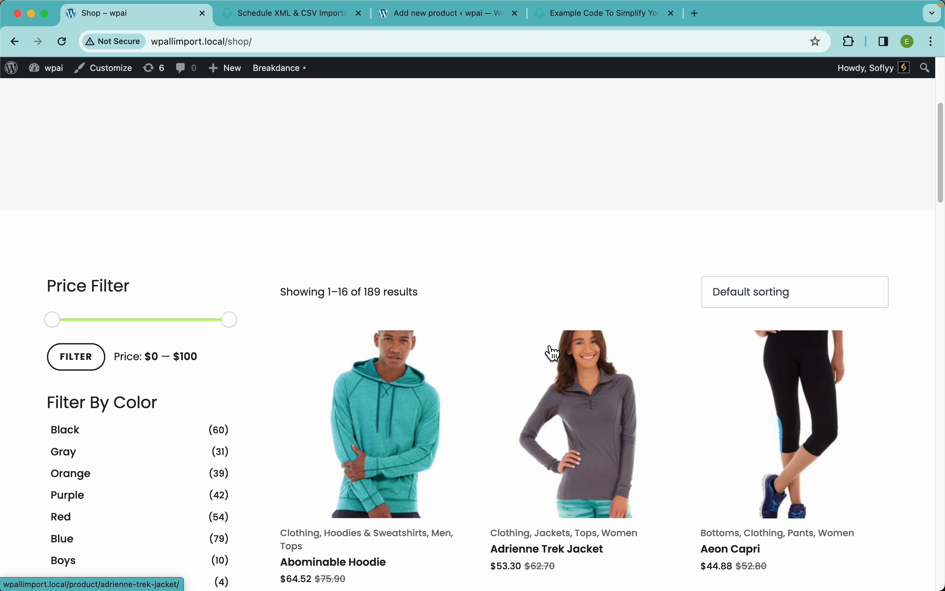
scroll(553, 353, "down", 10)
scroll(547, 348, "down", 5)
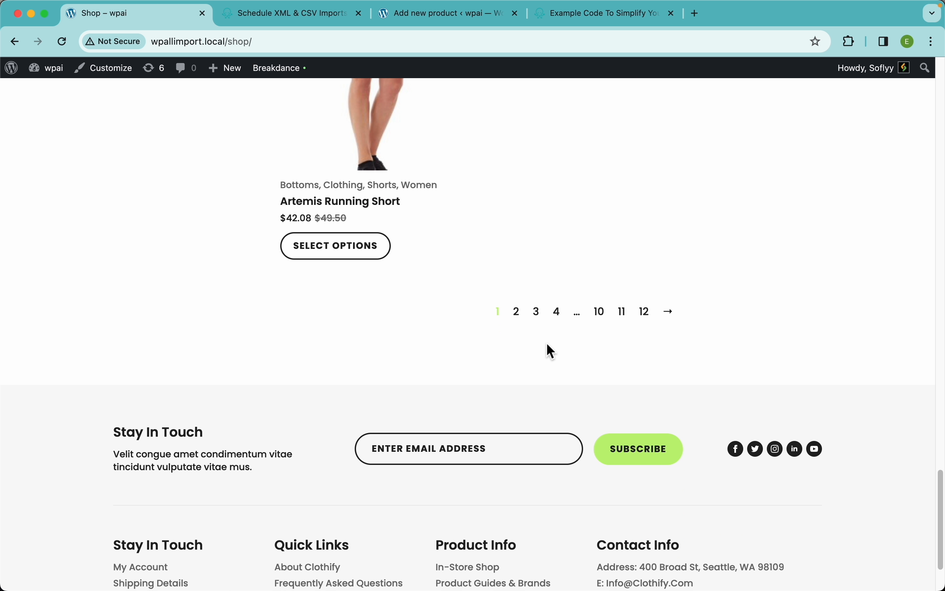
scroll(485, 228, "up", 15)
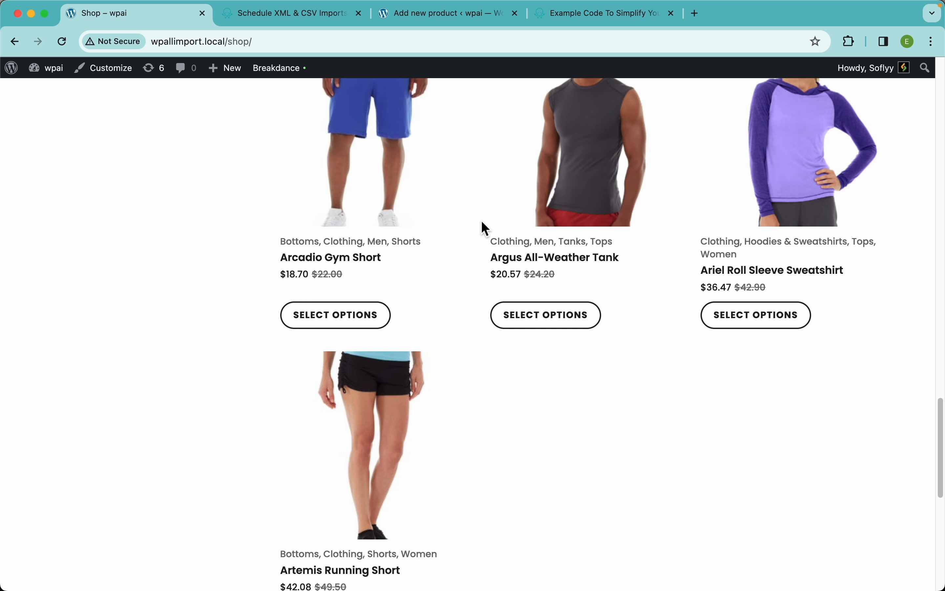
scroll(407, 309, "down", 5)
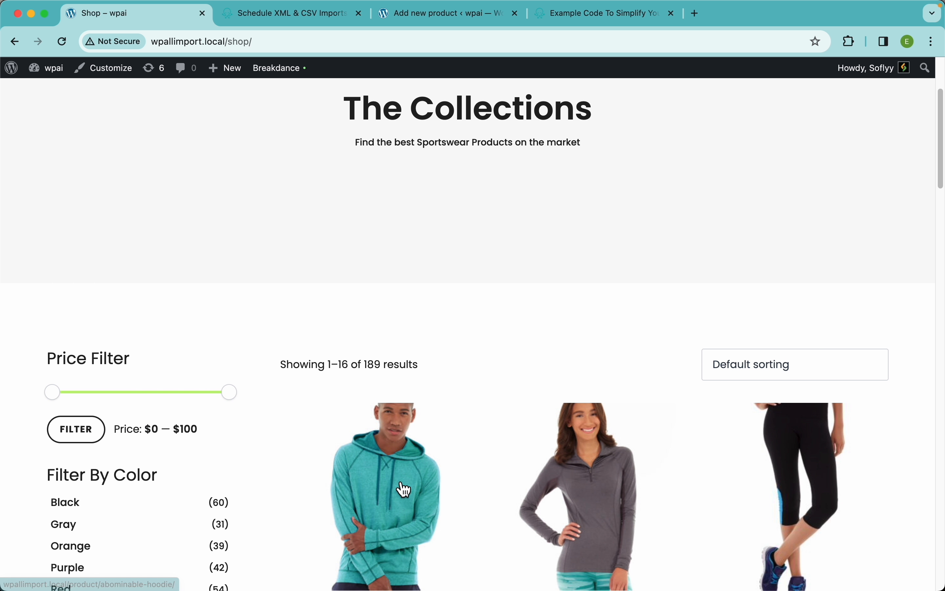
Open the Abominable Hoodie product page and check its size L variations in Blue, Red and Green.
left_click(405, 490)
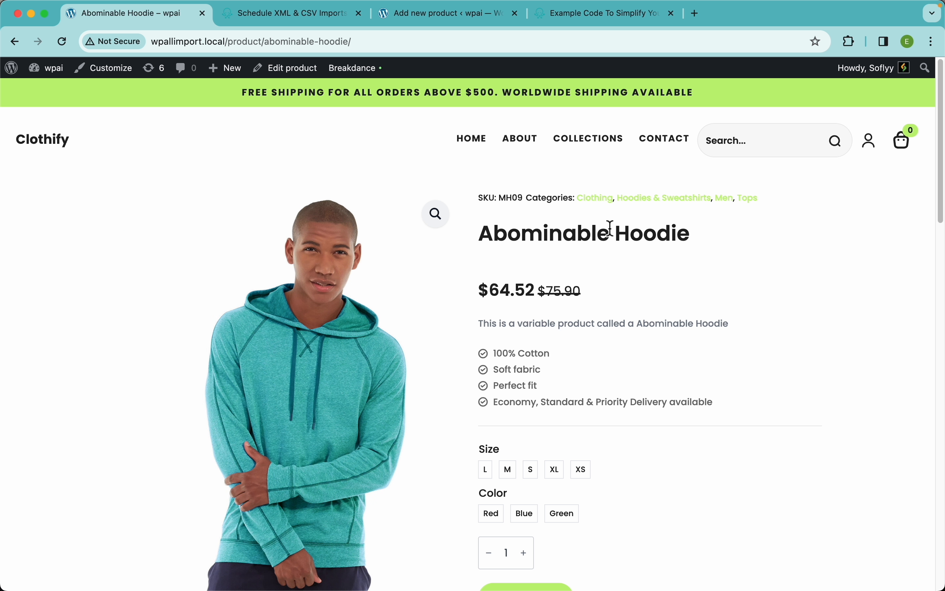
scroll(678, 246, "down", 3)
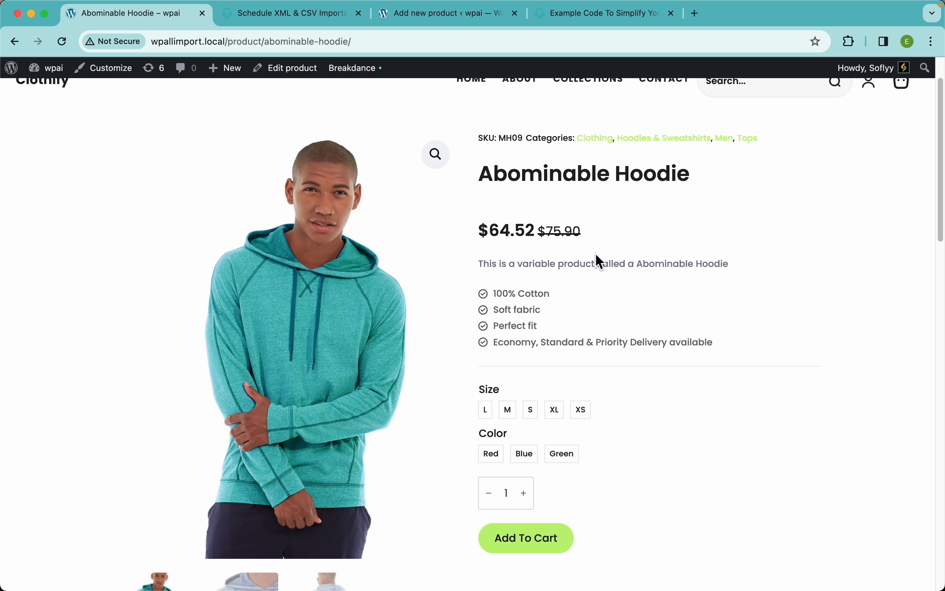
scroll(594, 326, "down", 5)
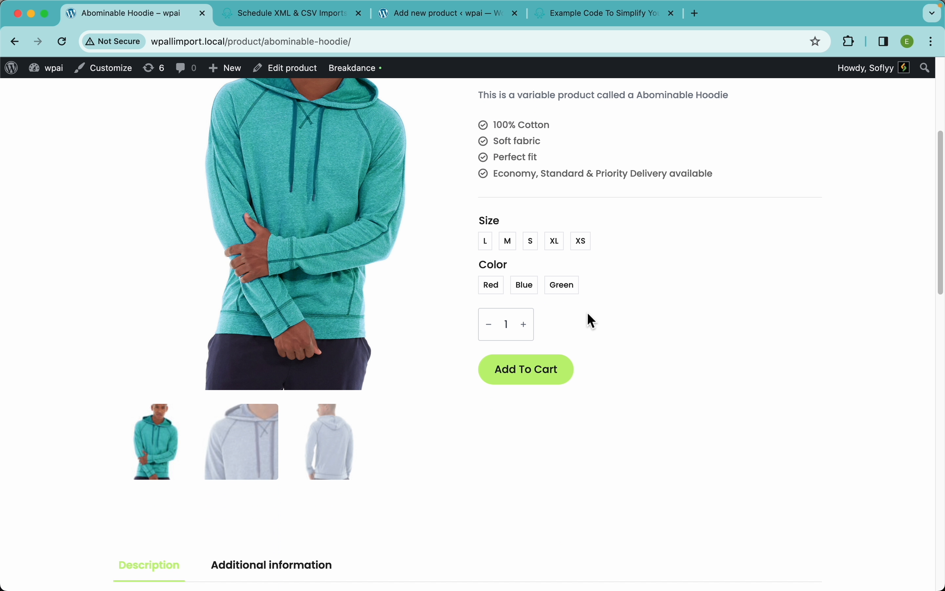
left_click(488, 243)
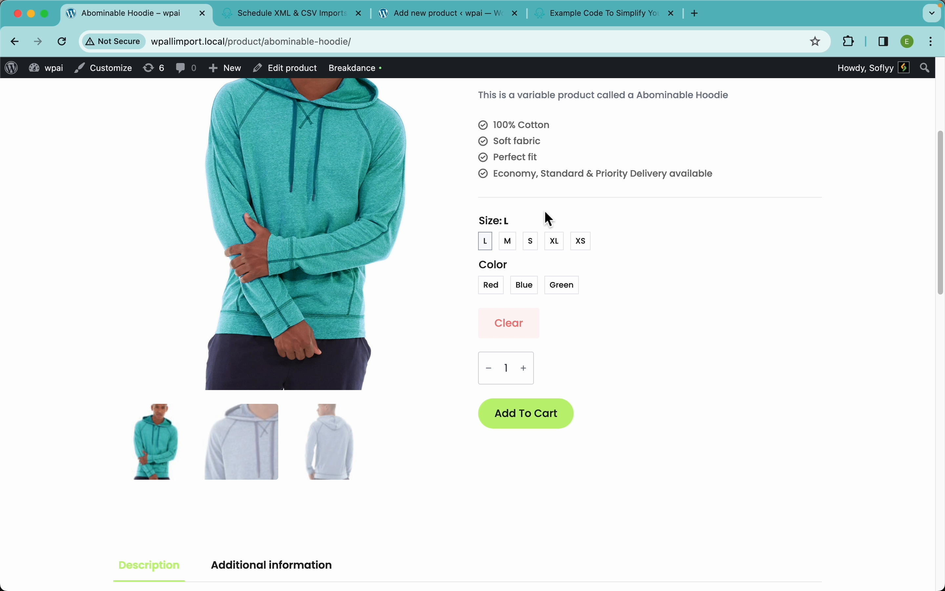
left_click(528, 287)
left_click(496, 287)
left_click(569, 296)
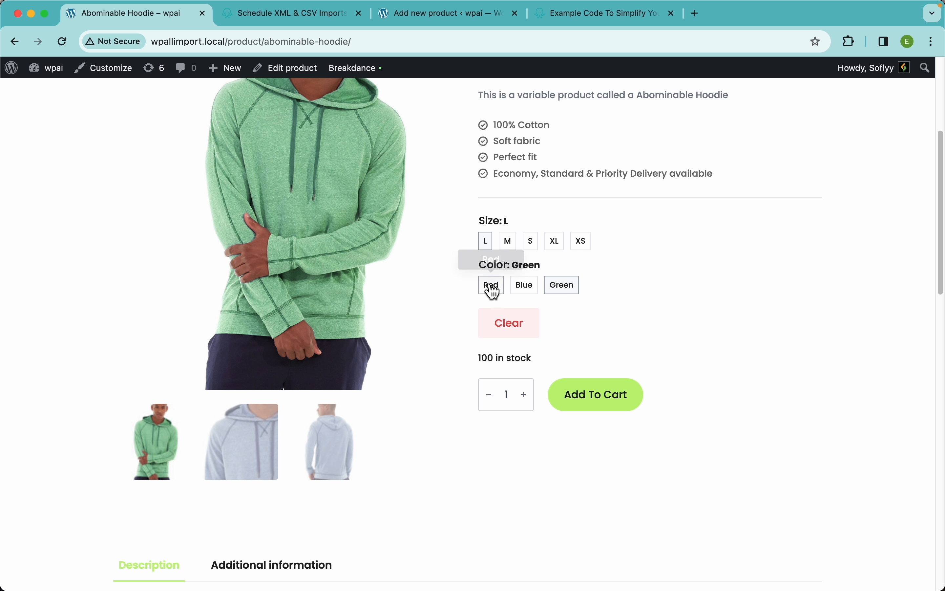
left_click(489, 289)
left_click(538, 292)
left_click(570, 293)
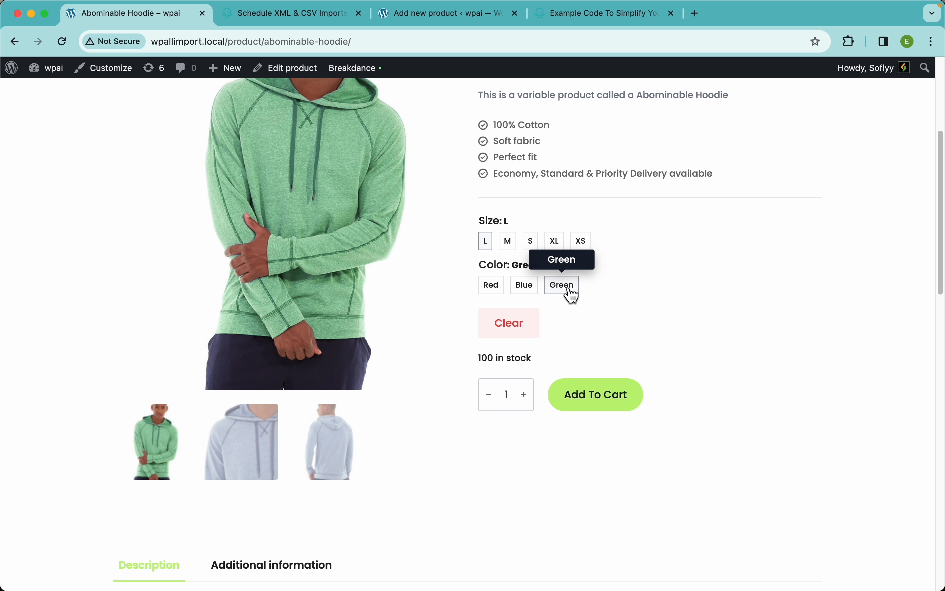
left_click(497, 292)
Review the Abominable Hoodie's description and its additional information on size, color and brand.
scroll(532, 303, "down", 10)
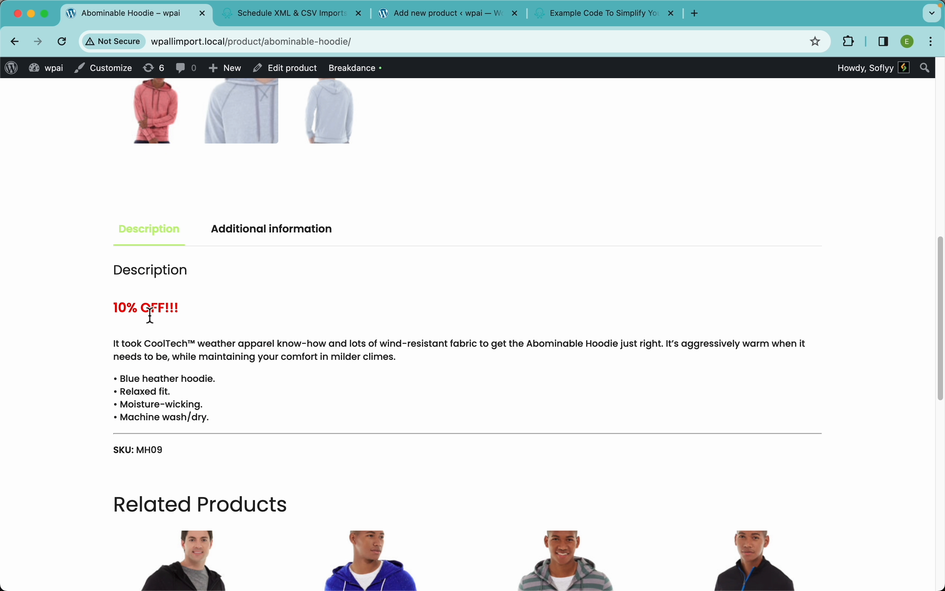
scroll(222, 348, "down", 2)
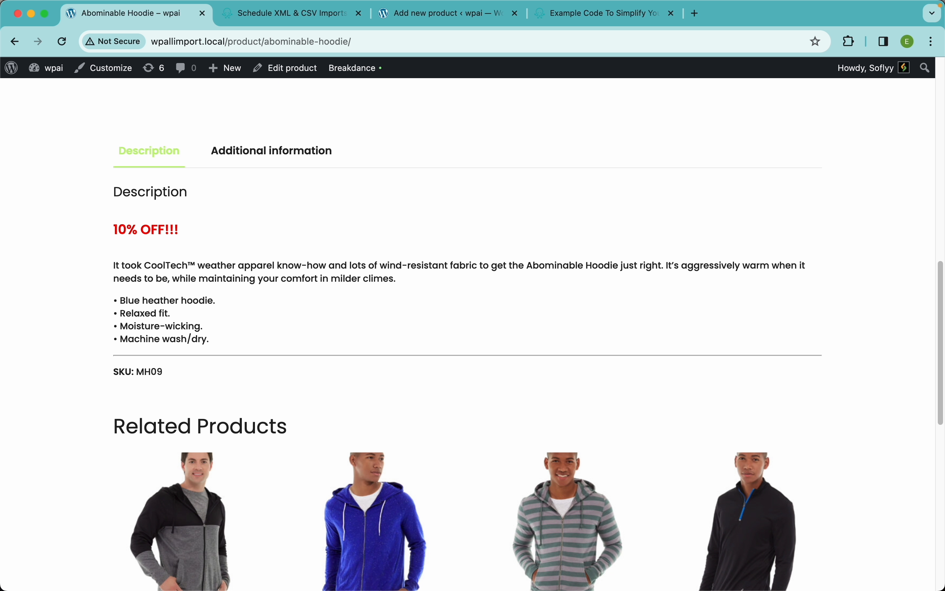
left_click(275, 157)
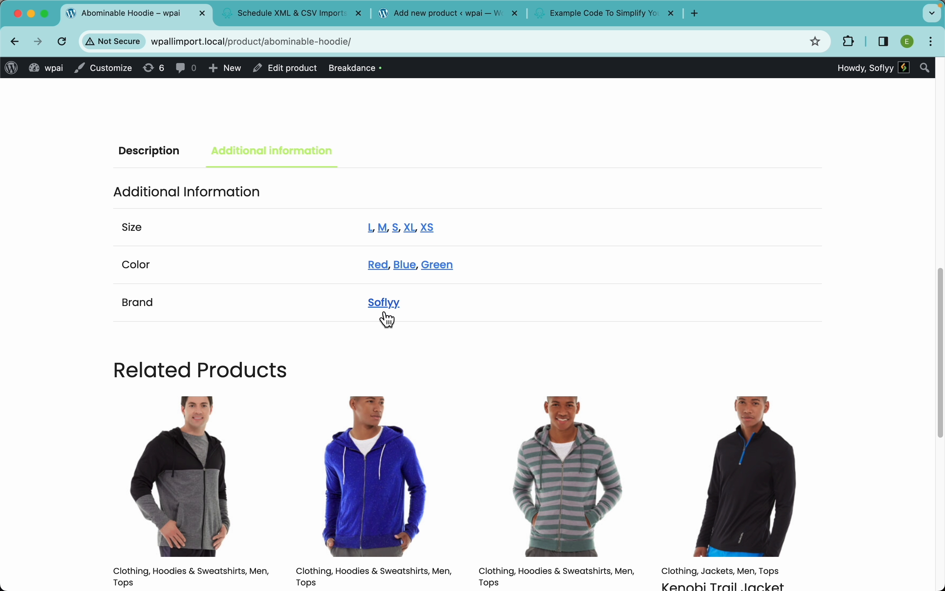
scroll(494, 227, "up", 10)
scroll(495, 223, "down", 2)
scroll(494, 222, "down", 1)
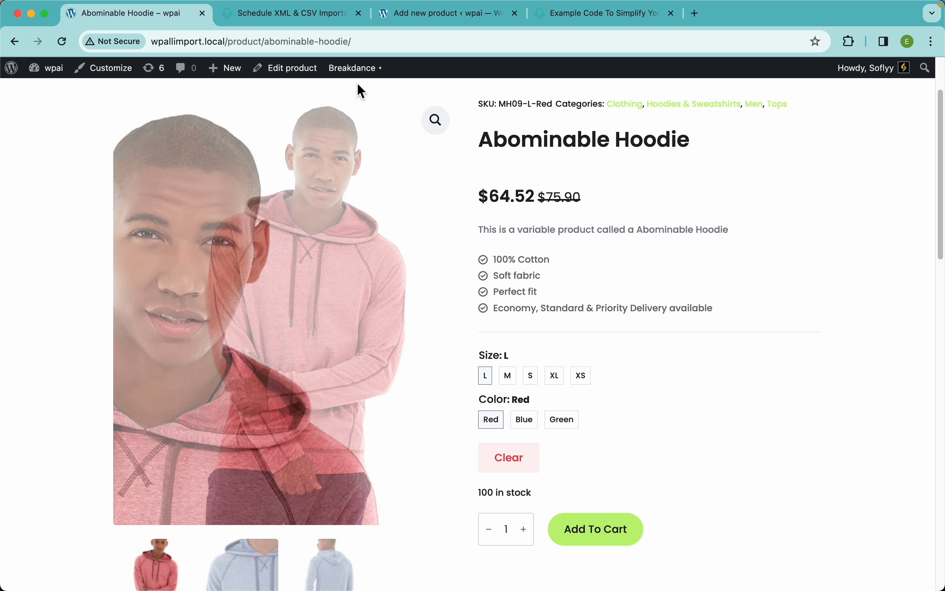
Open the Abominable Hoodie for editing and review its description, inventory settings, images, categories and short description.
left_click(300, 74)
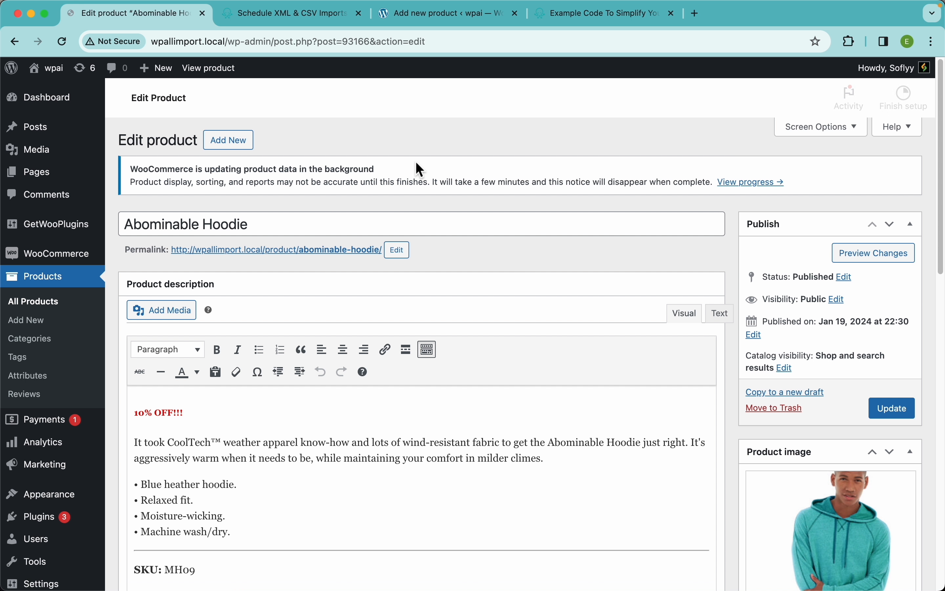
scroll(341, 217, "down", 4)
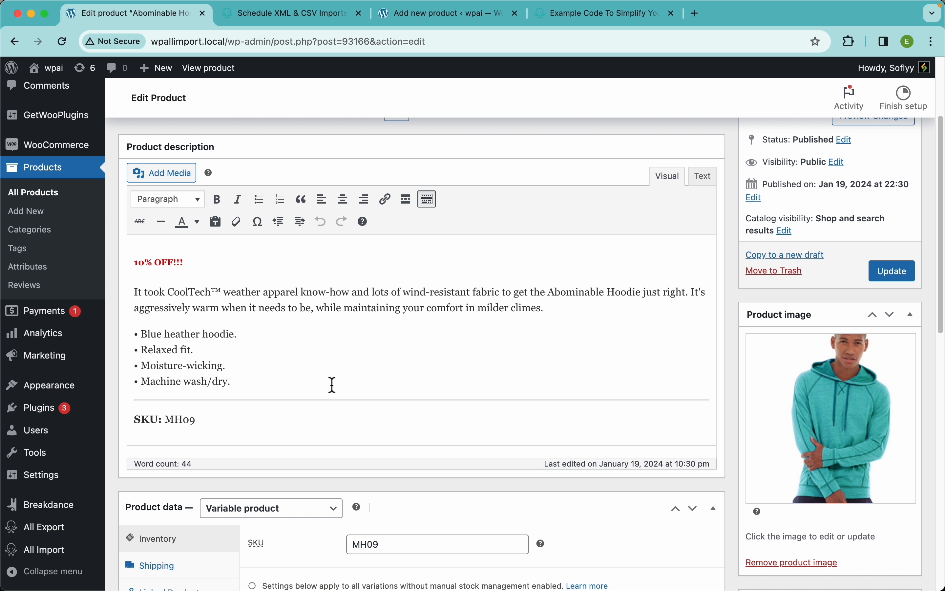
scroll(820, 406, "down", 10)
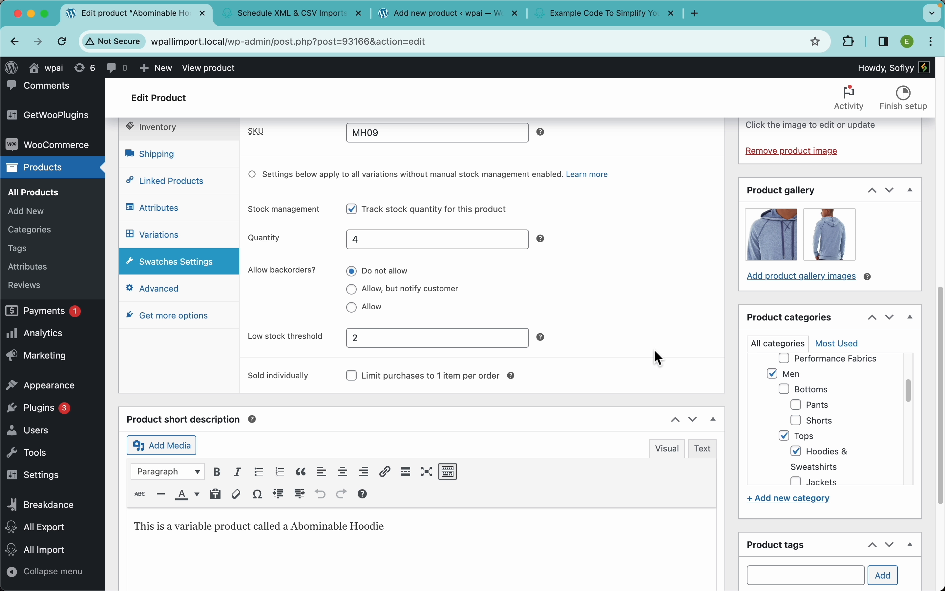
scroll(659, 357, "up", 2)
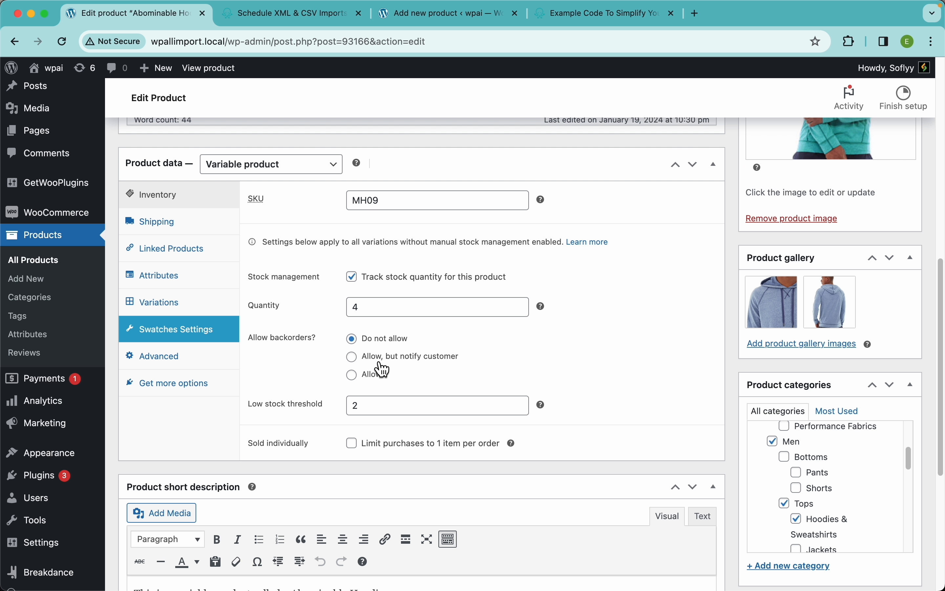
Expand the hoodie's Size, Color and Brand attributes and check their values and variation settings.
left_click(178, 287)
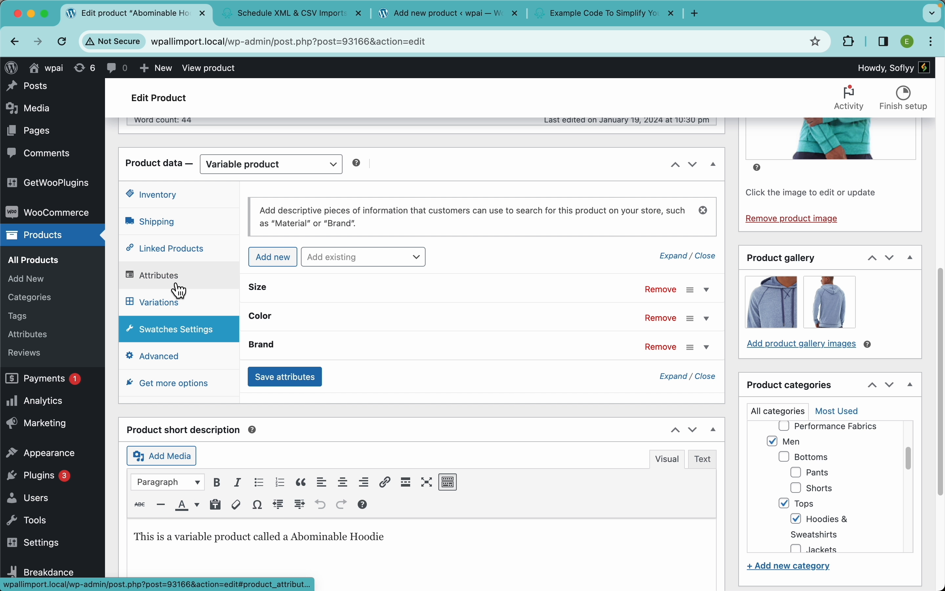
left_click(358, 293)
left_click(316, 420)
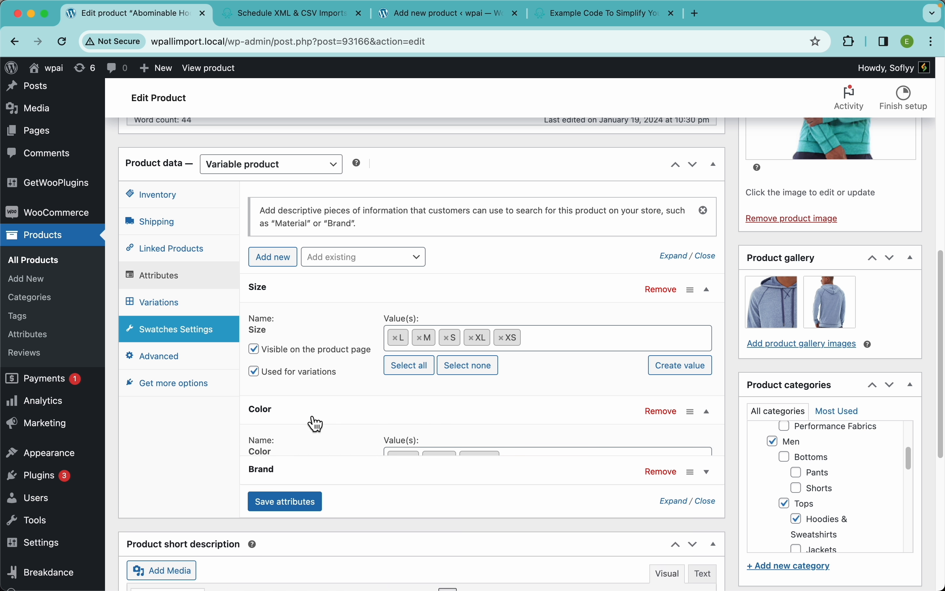
scroll(340, 339, "down", 5)
left_click(317, 374)
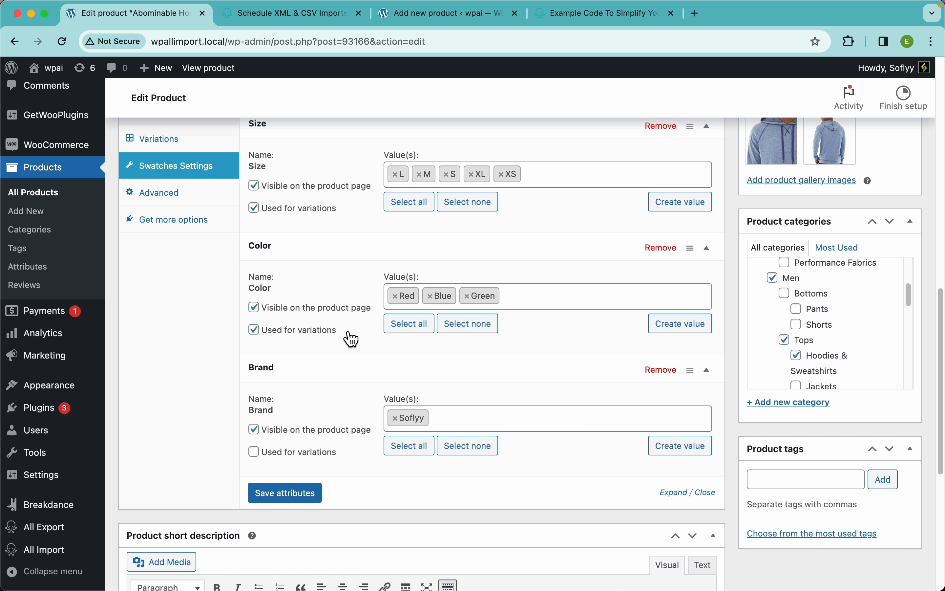
scroll(347, 331, "up", 3)
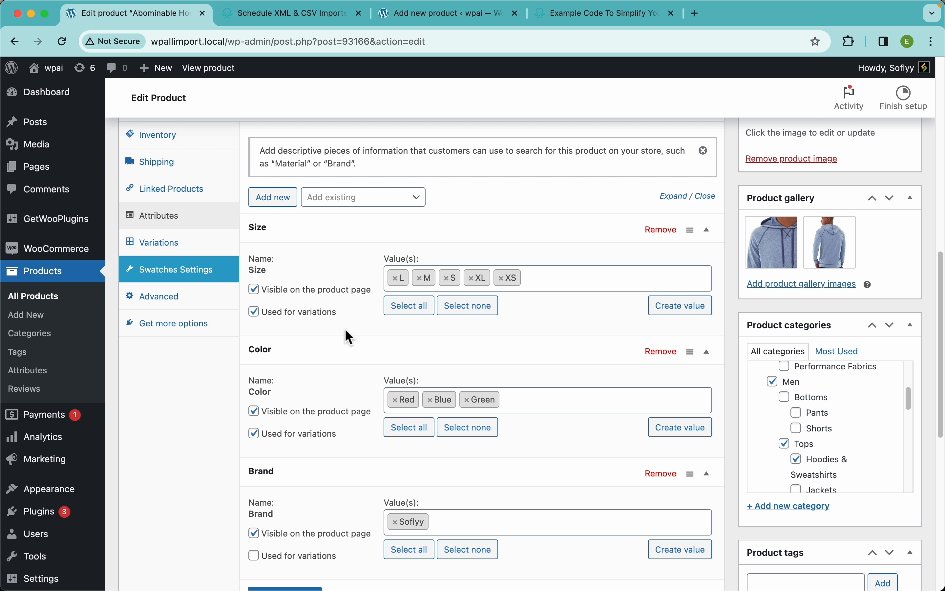
Expand the hoodie's XS variations in Blue, Green and Red and check their SKU, prices, stock and images.
left_click(192, 247)
left_click(511, 272)
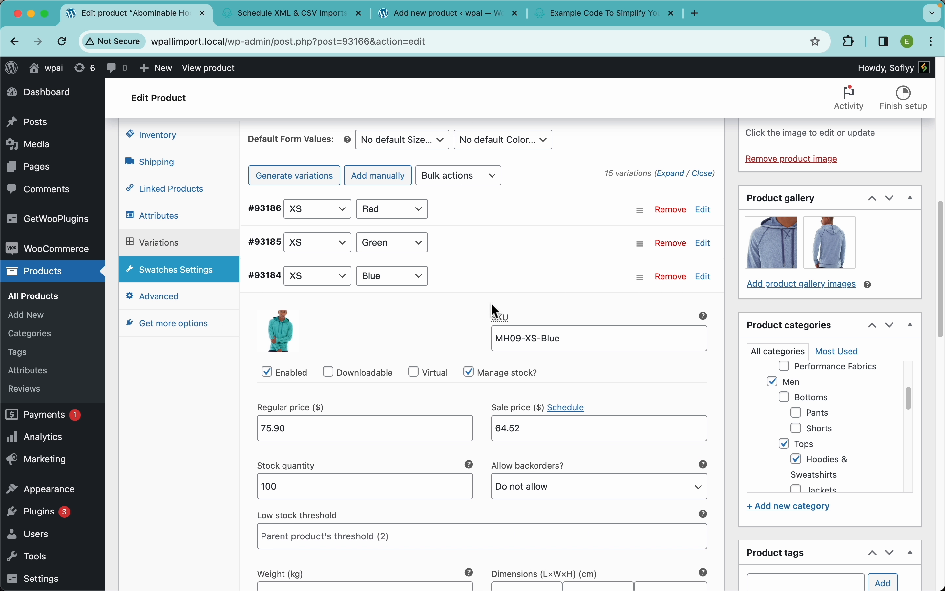
left_click(512, 246)
left_click(491, 216)
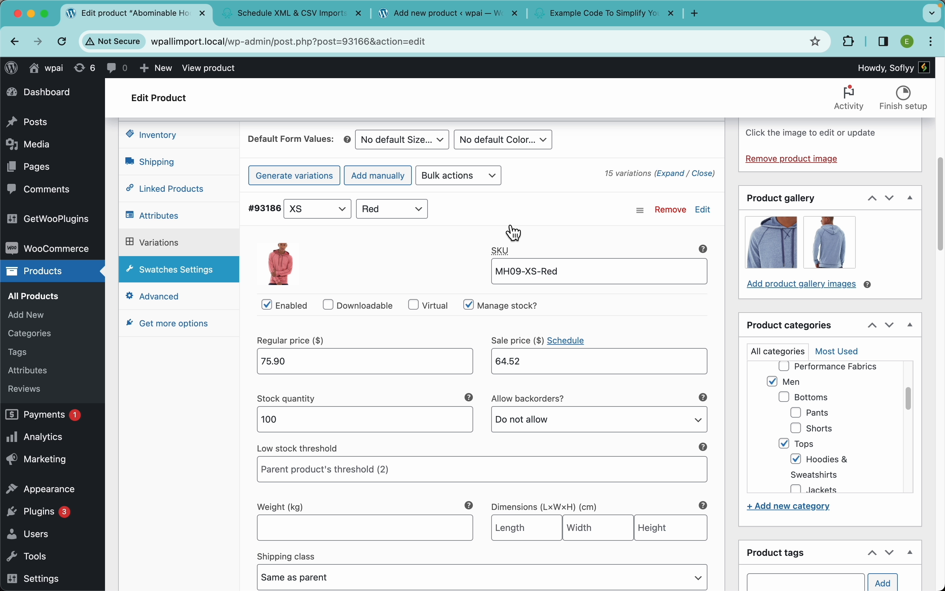
scroll(481, 355, "down", 5)
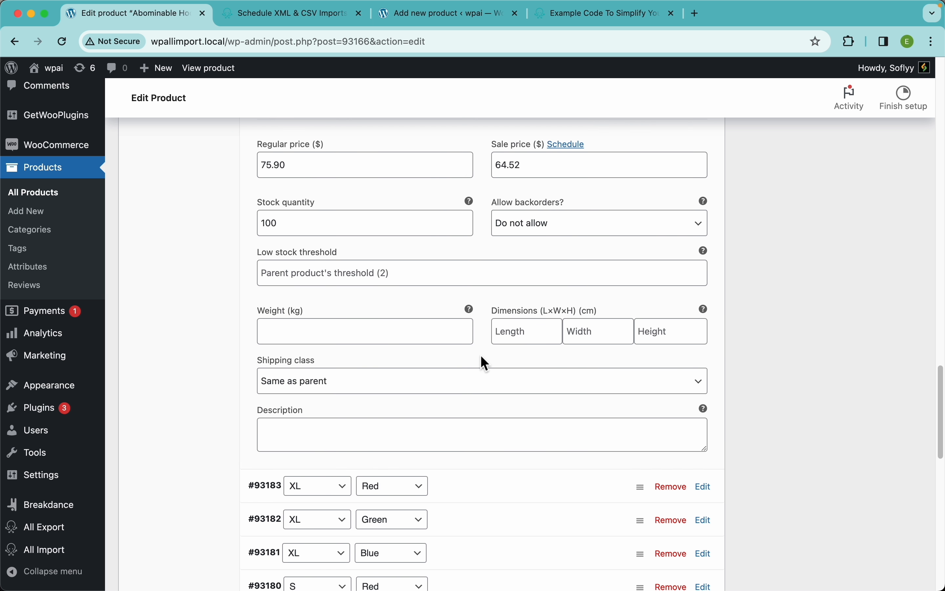
scroll(484, 364, "down", 8)
scroll(485, 364, "up", 20)
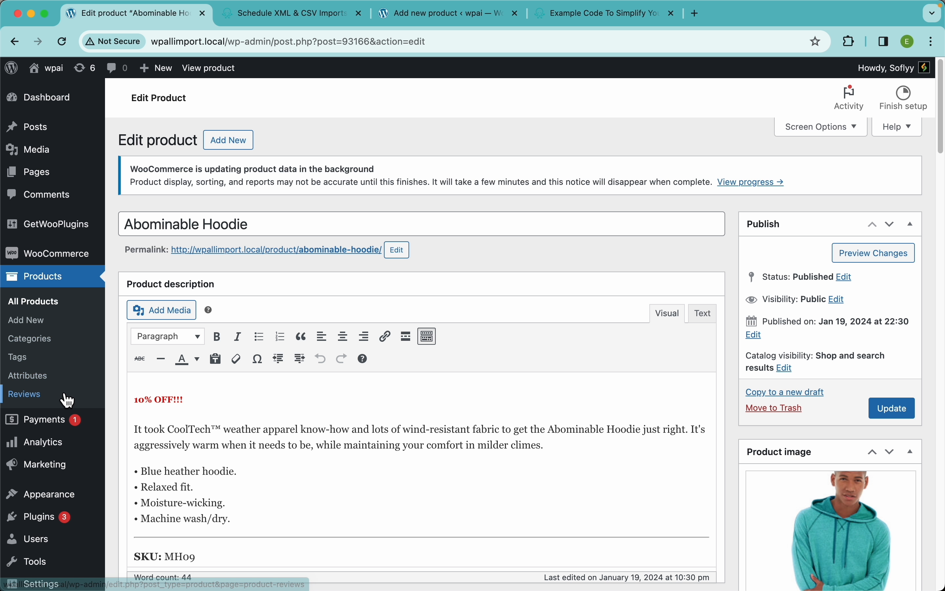
Go to WP All Import's list of existing imports and open the scheduling options of the Woo Sportsware XML import.
scroll(67, 395, "down", 10)
mouse_move(46, 550)
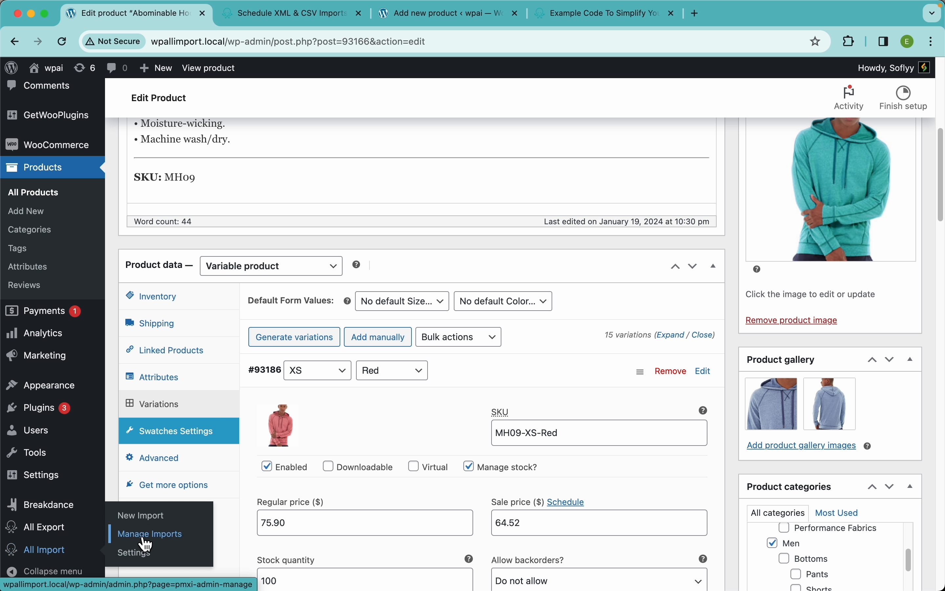
left_click(155, 535)
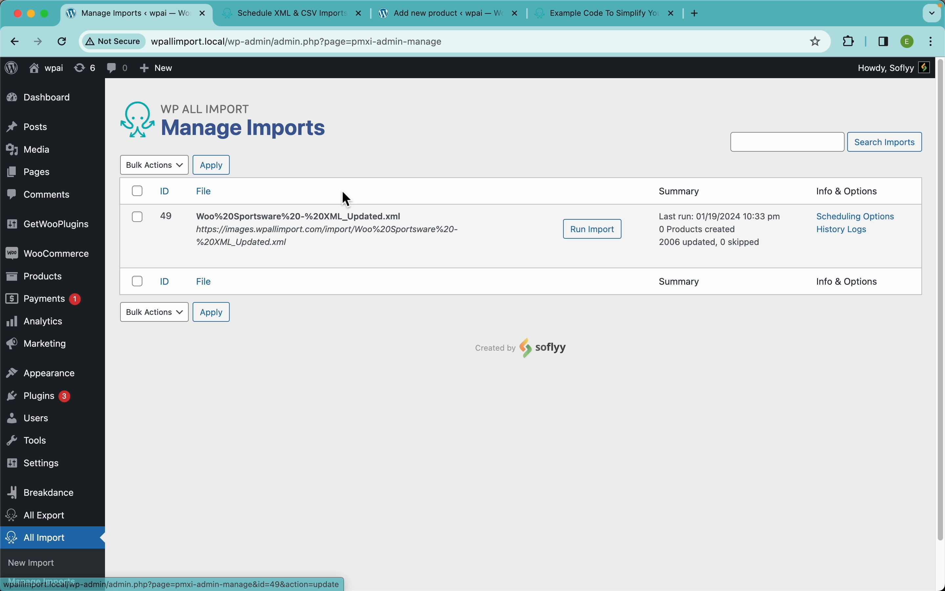
mouse_move(317, 273)
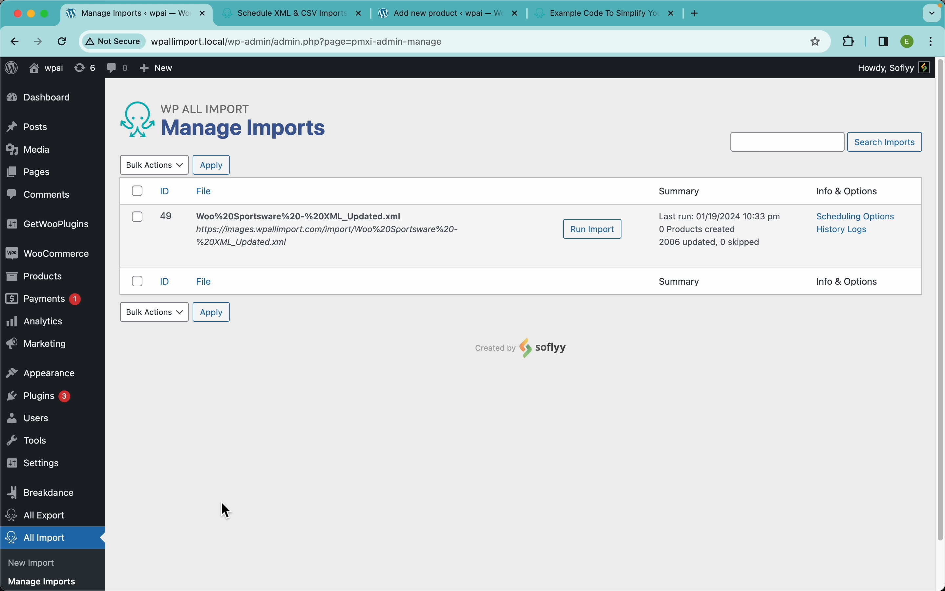
left_click(871, 223)
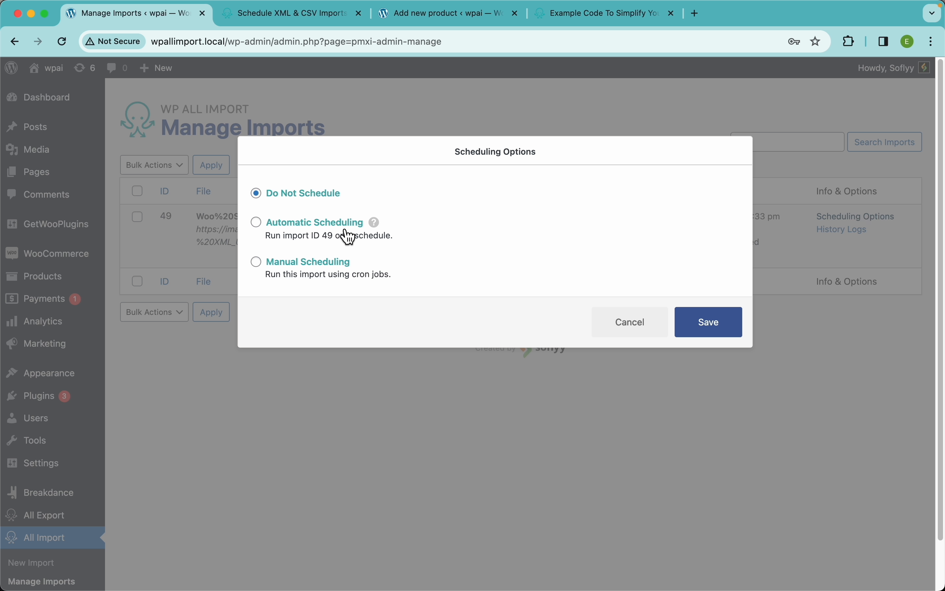
Review the automatic and manual scheduling settings, and save the import with Do Not Schedule selected.
left_click(320, 236)
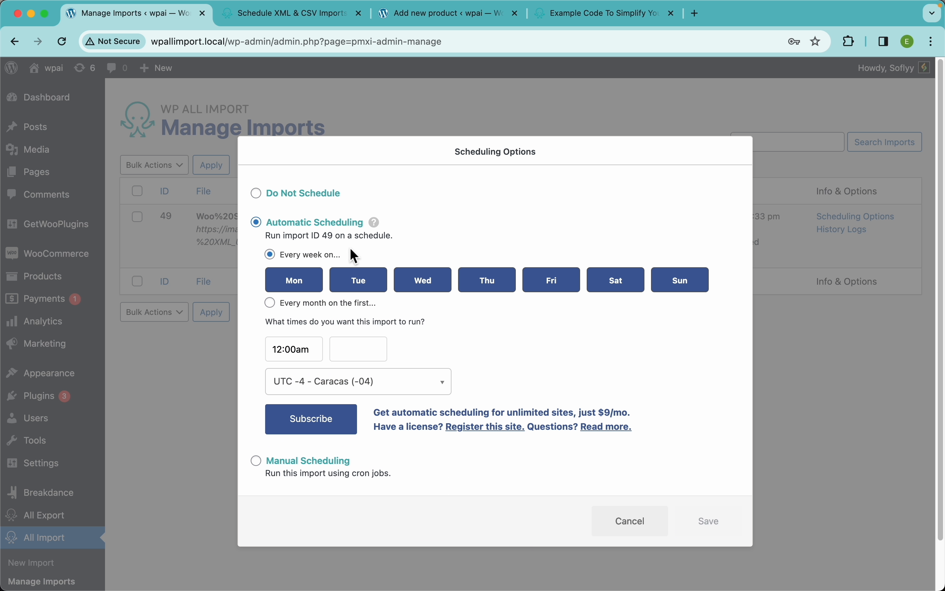
scroll(375, 321, "down", 3)
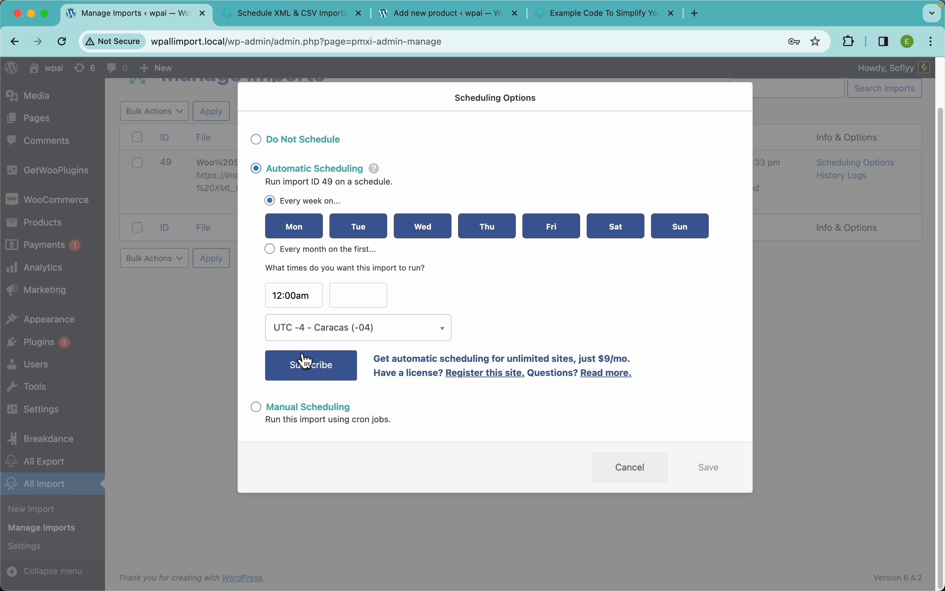
left_click(311, 409)
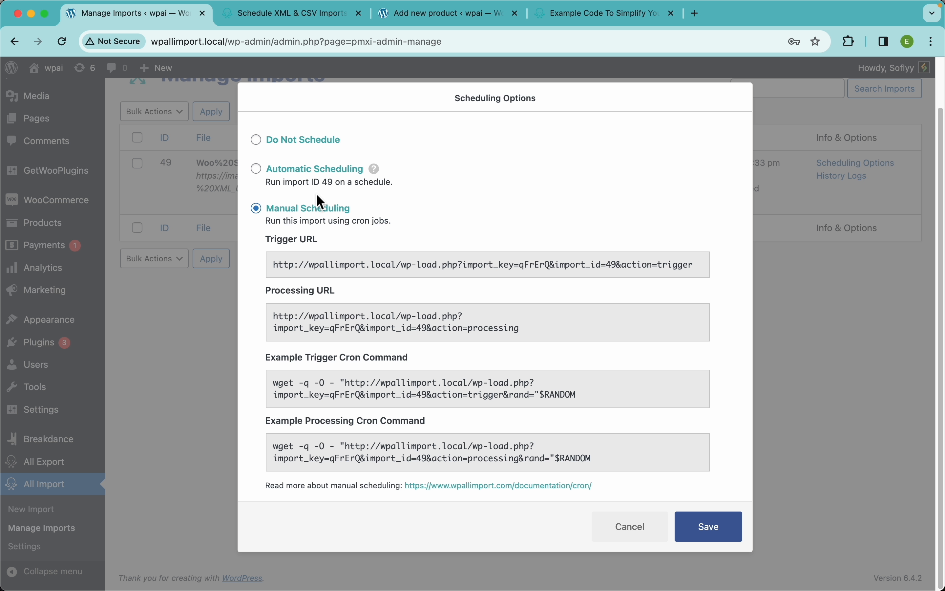
left_click(307, 151)
left_click(695, 279)
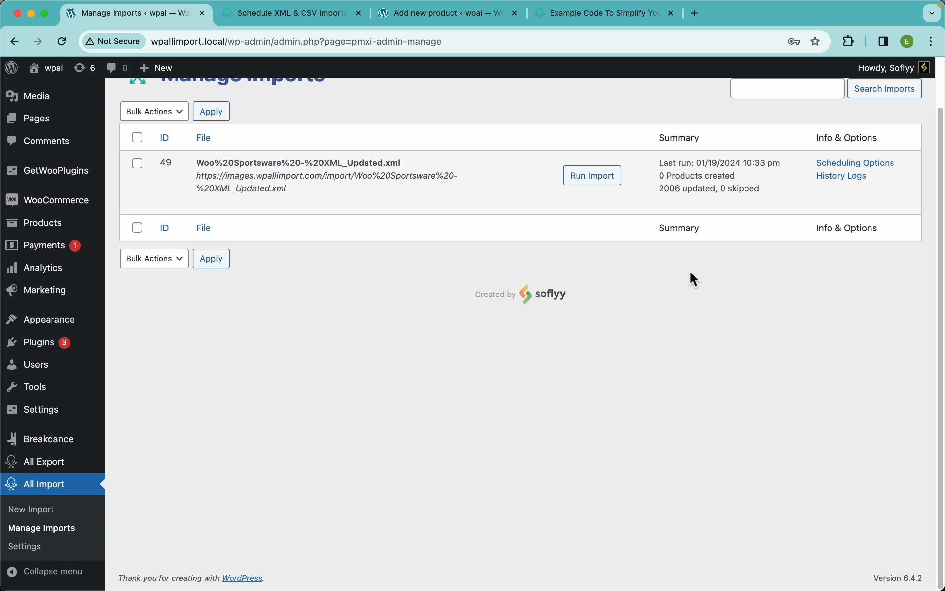
Return to the storefront shop page and open the Abominable Hoodie product page.
mouse_move(598, 200)
left_click(80, 100)
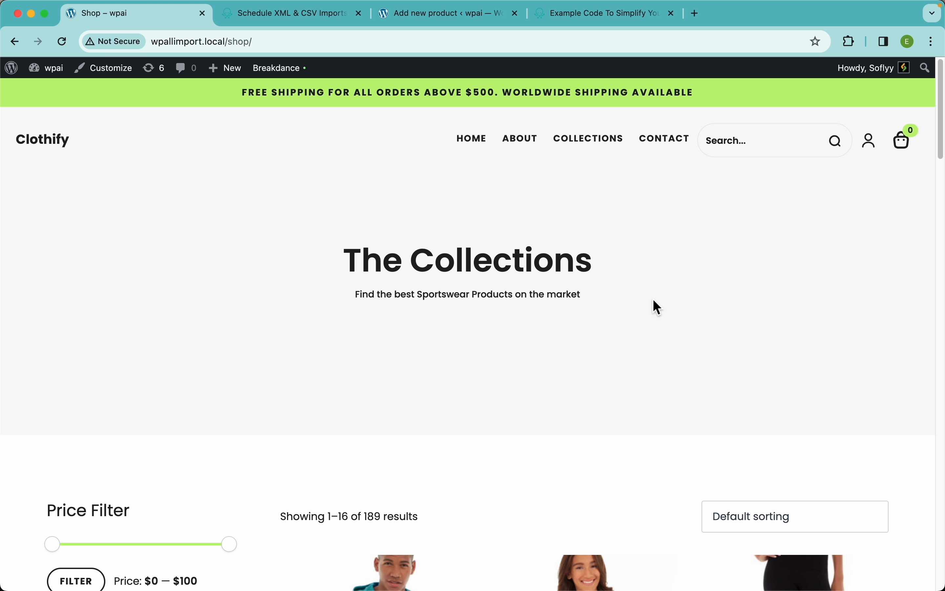
scroll(527, 329, "down", 6)
left_click(391, 432)
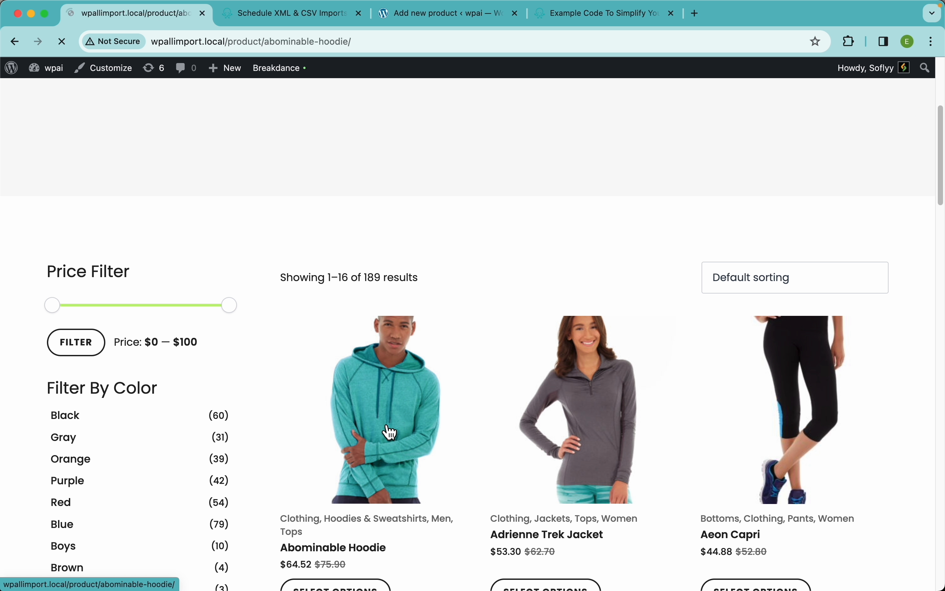